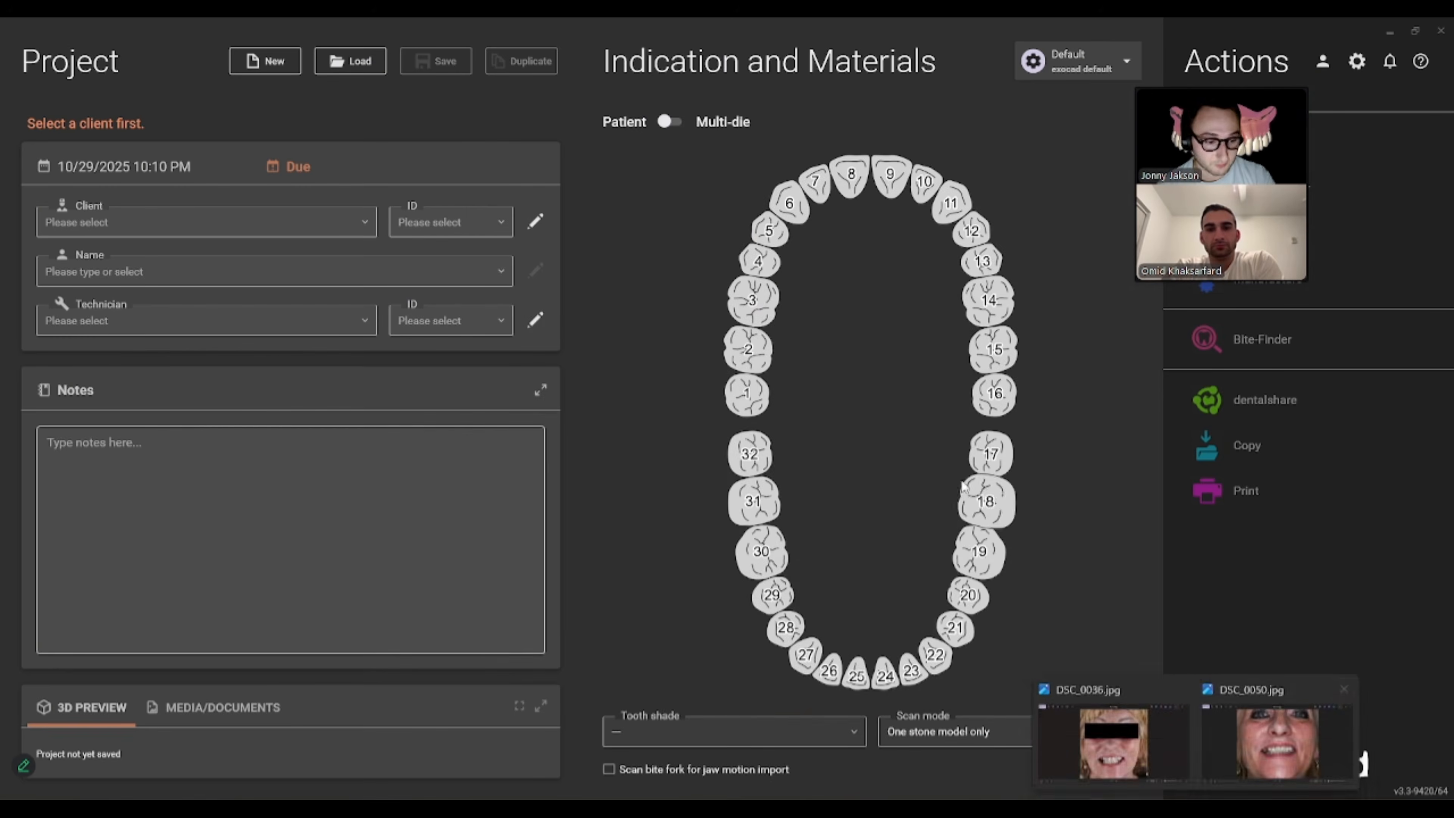
- Open the patient photo DSC_0136 (1) (1) from the FILES folder and enlarge the smile
left_click(413, 799)
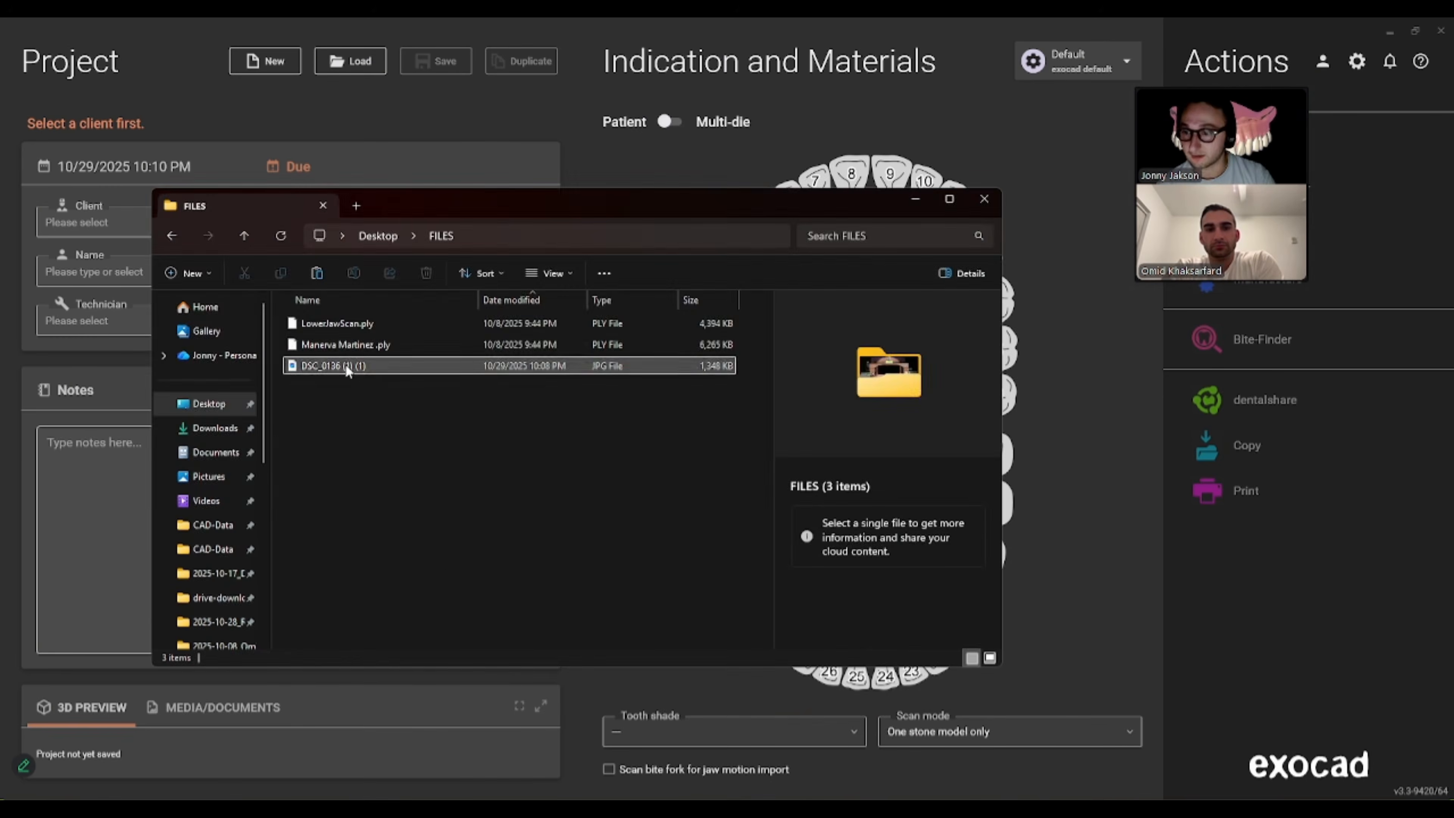
double_click(345, 364)
left_click(641, 631)
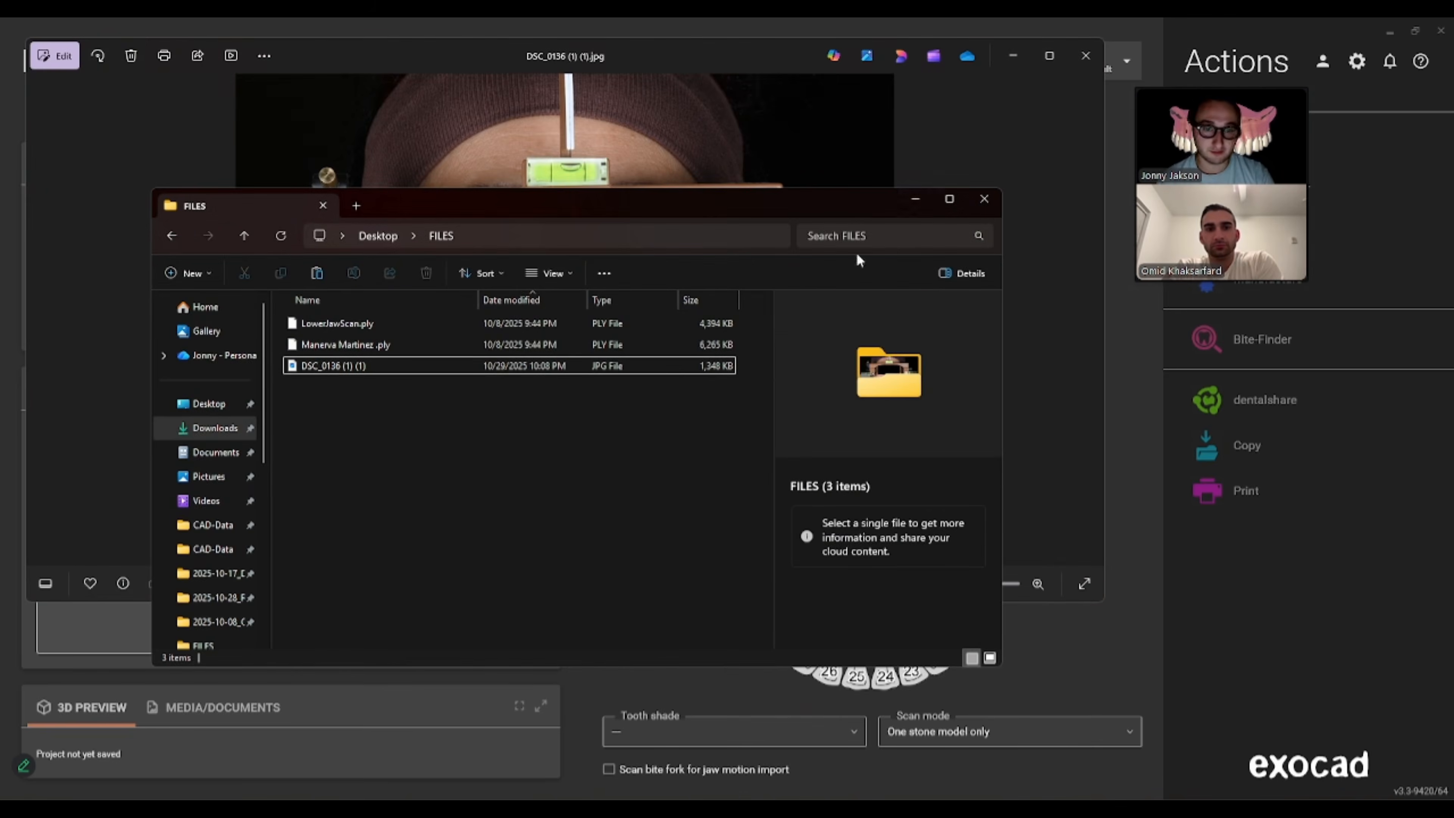
left_click(913, 202)
left_click_drag(685, 56, 721, 69)
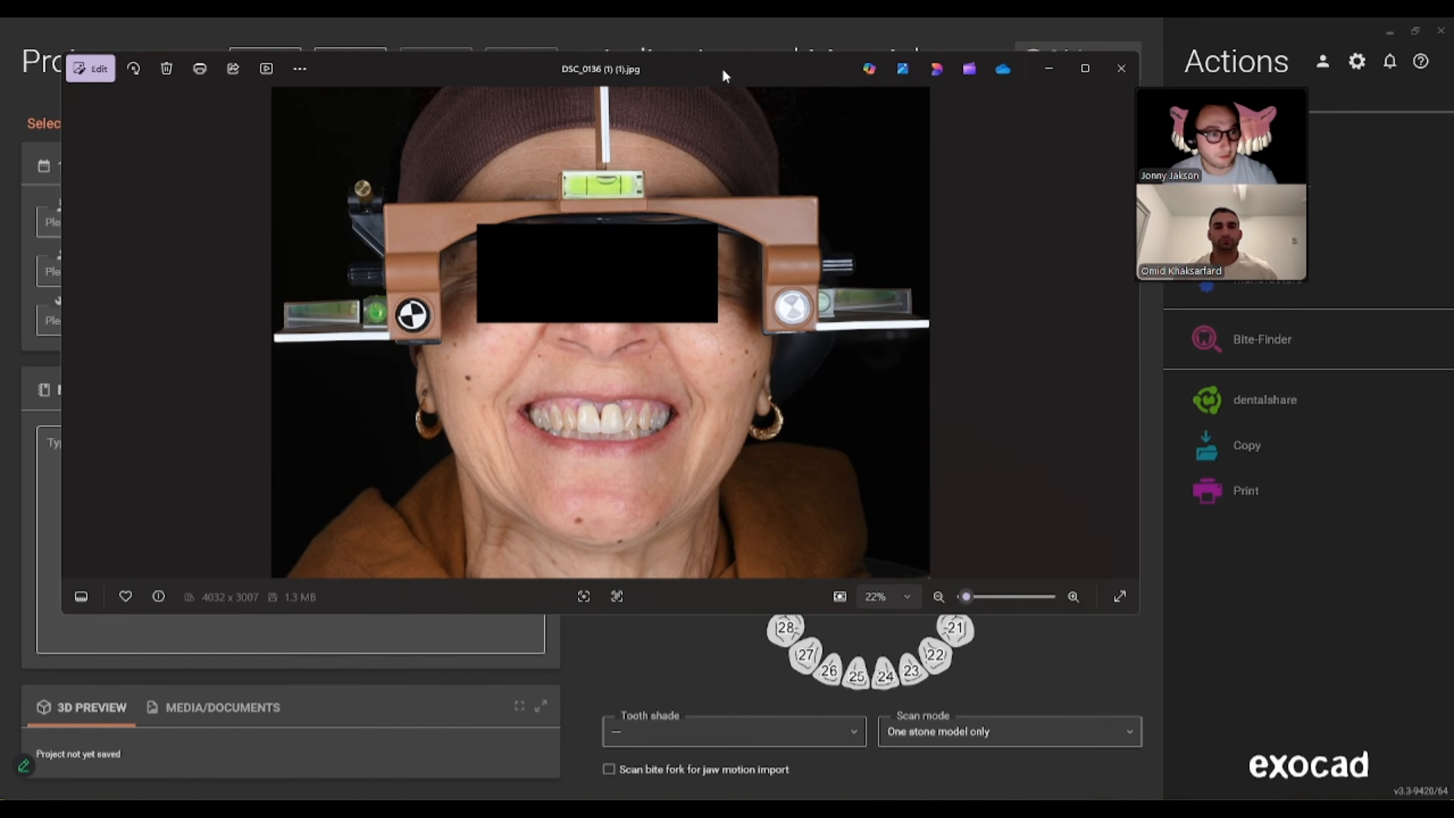
scroll(607, 441, "up", 3)
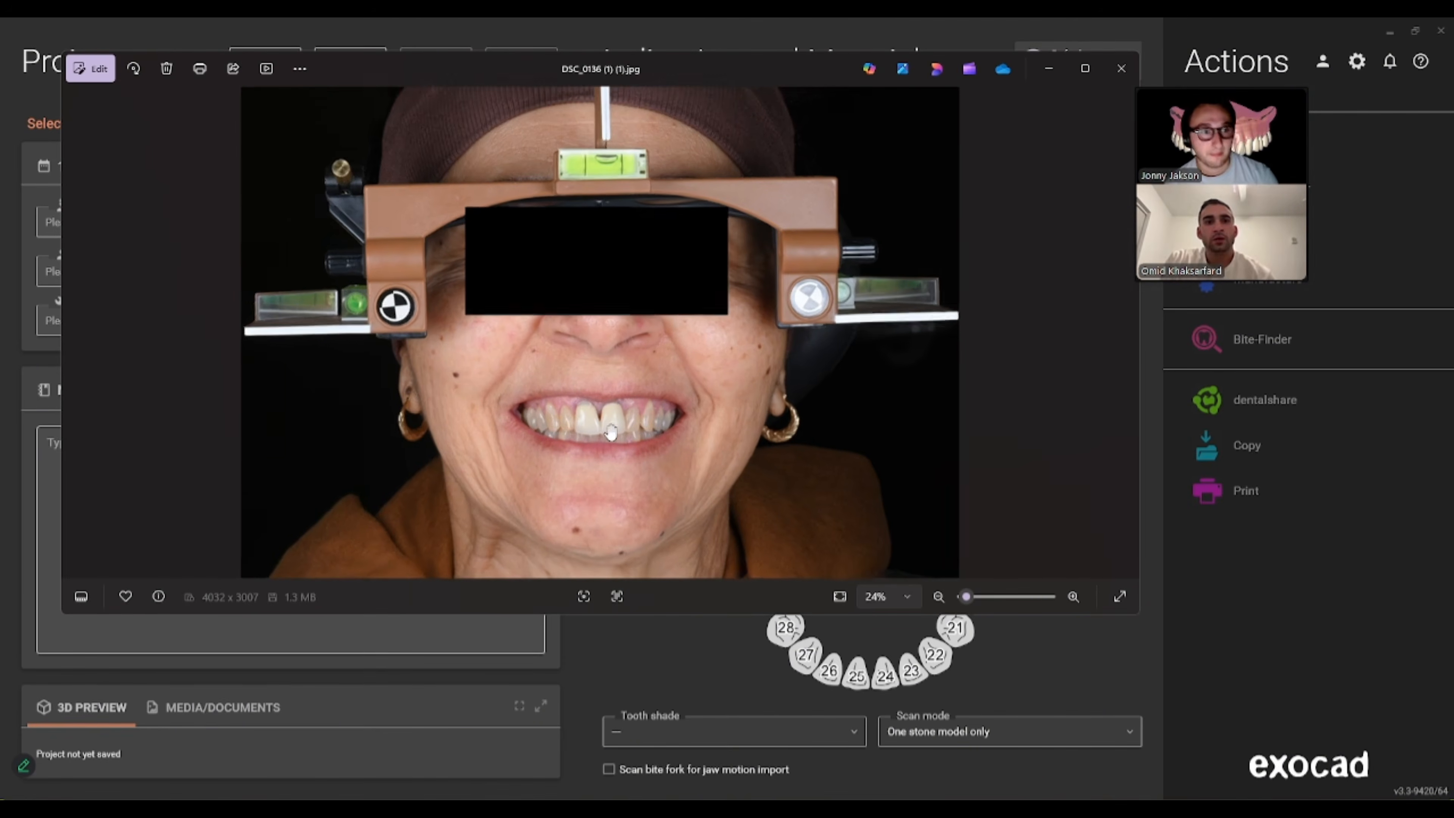
scroll(613, 464, "up", 3)
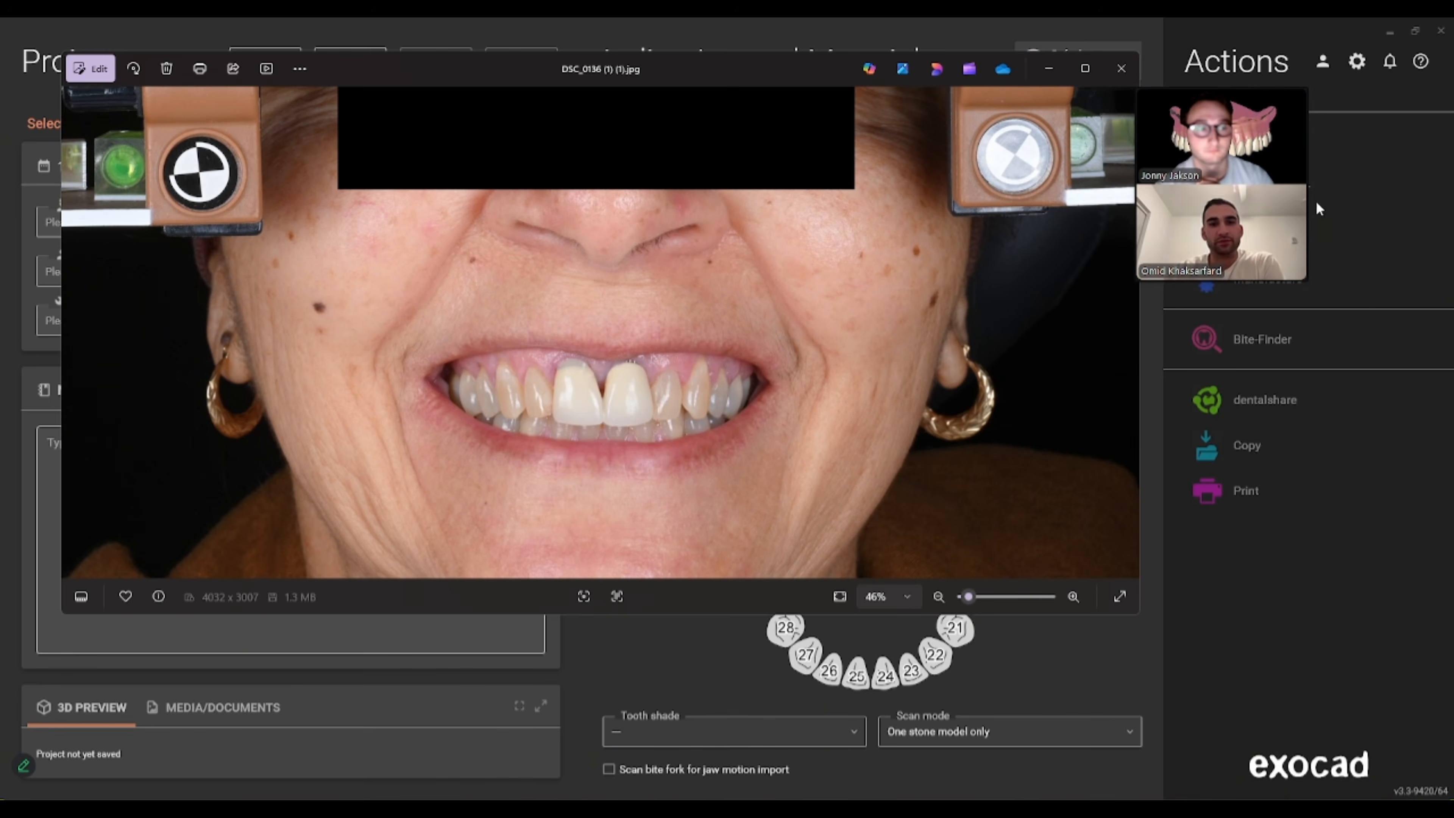
mouse_move(1271, 146)
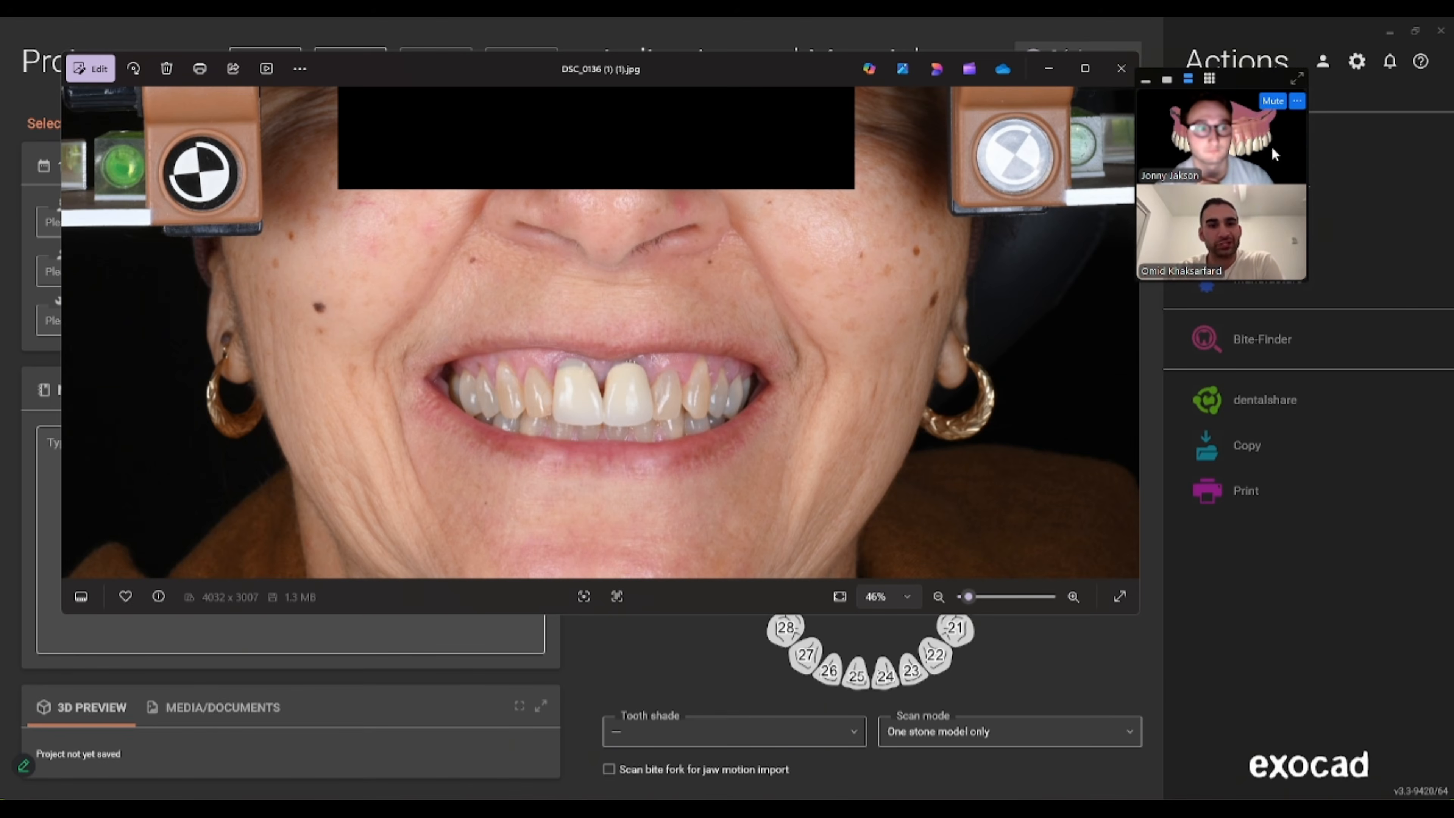
left_click(1297, 102)
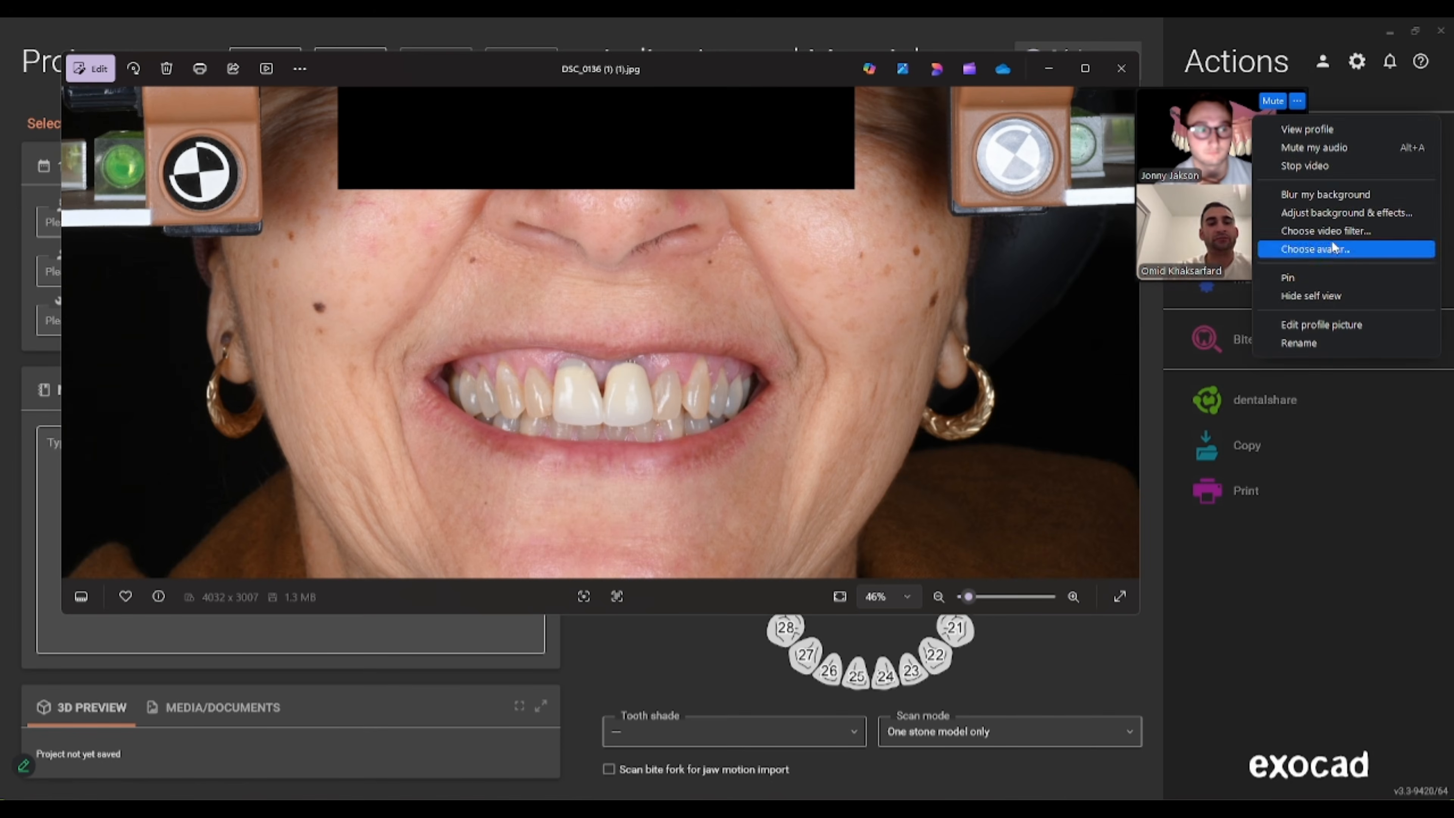
left_click(1329, 165)
left_click(1297, 102)
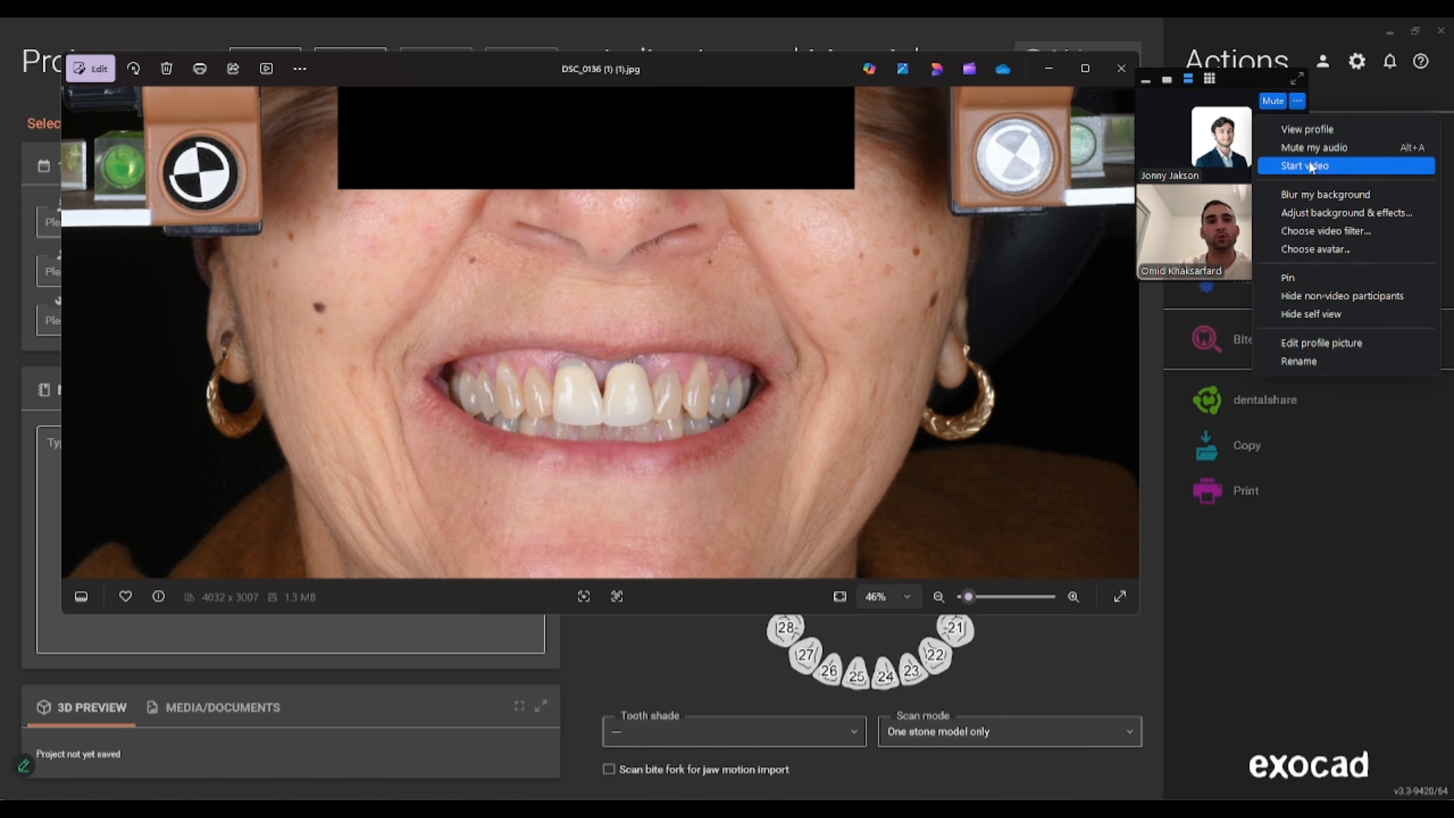
left_click(1310, 165)
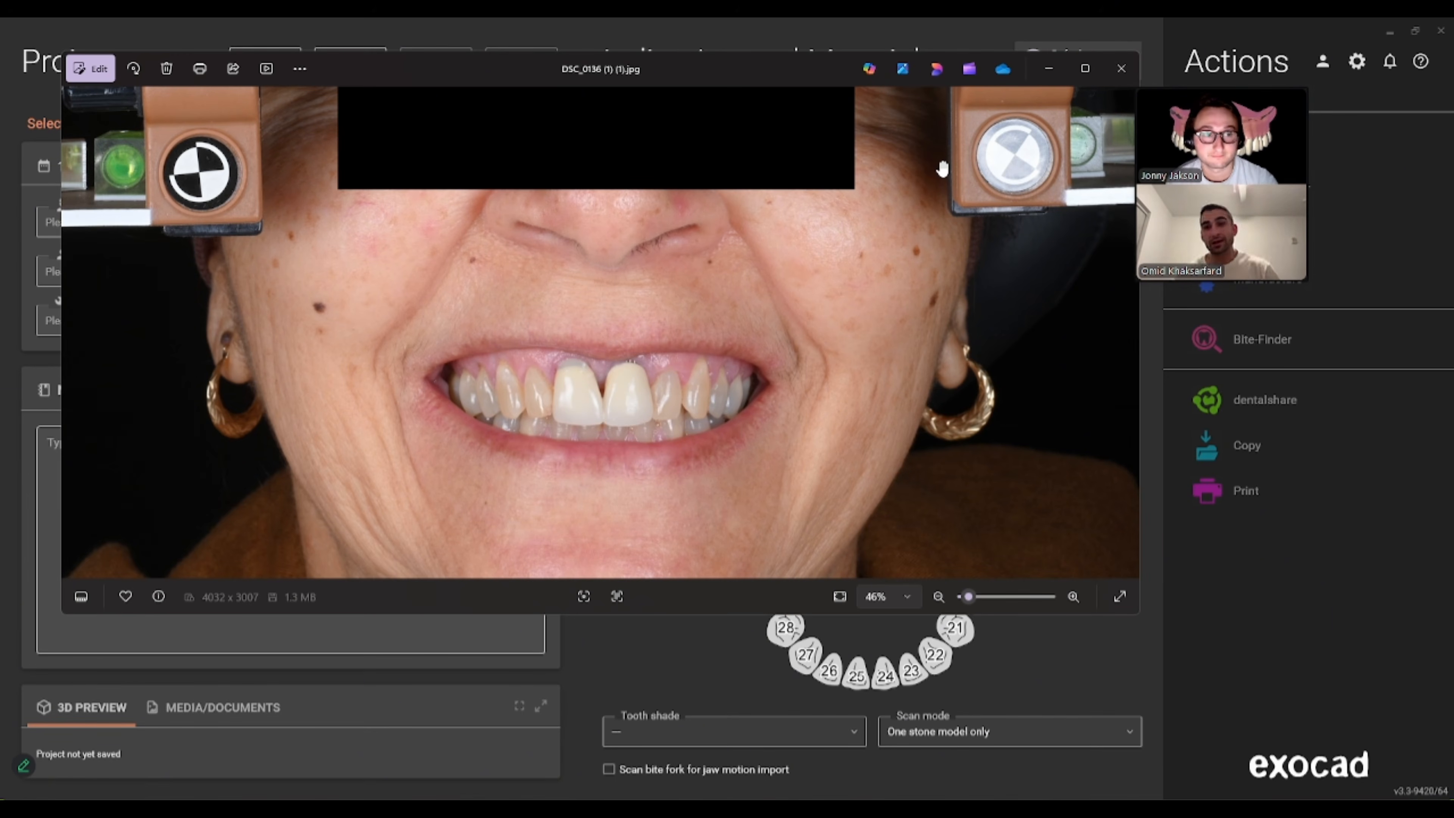
- Examine the front teeth and smile line in the patient photo, both close up and with the whole face
scroll(908, 222, "down", 3)
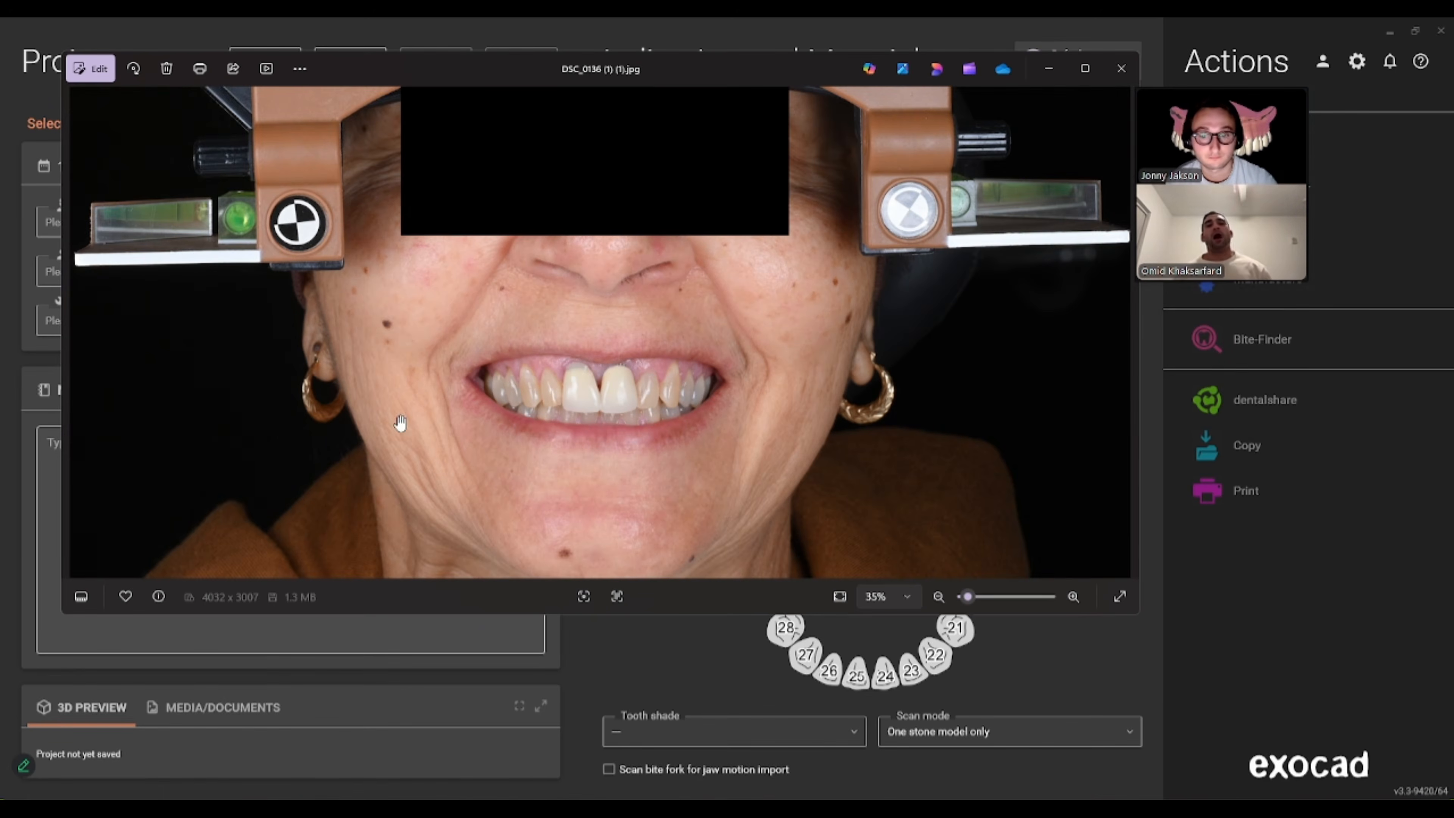
scroll(532, 377, "up", 3)
scroll(531, 377, "up", 2)
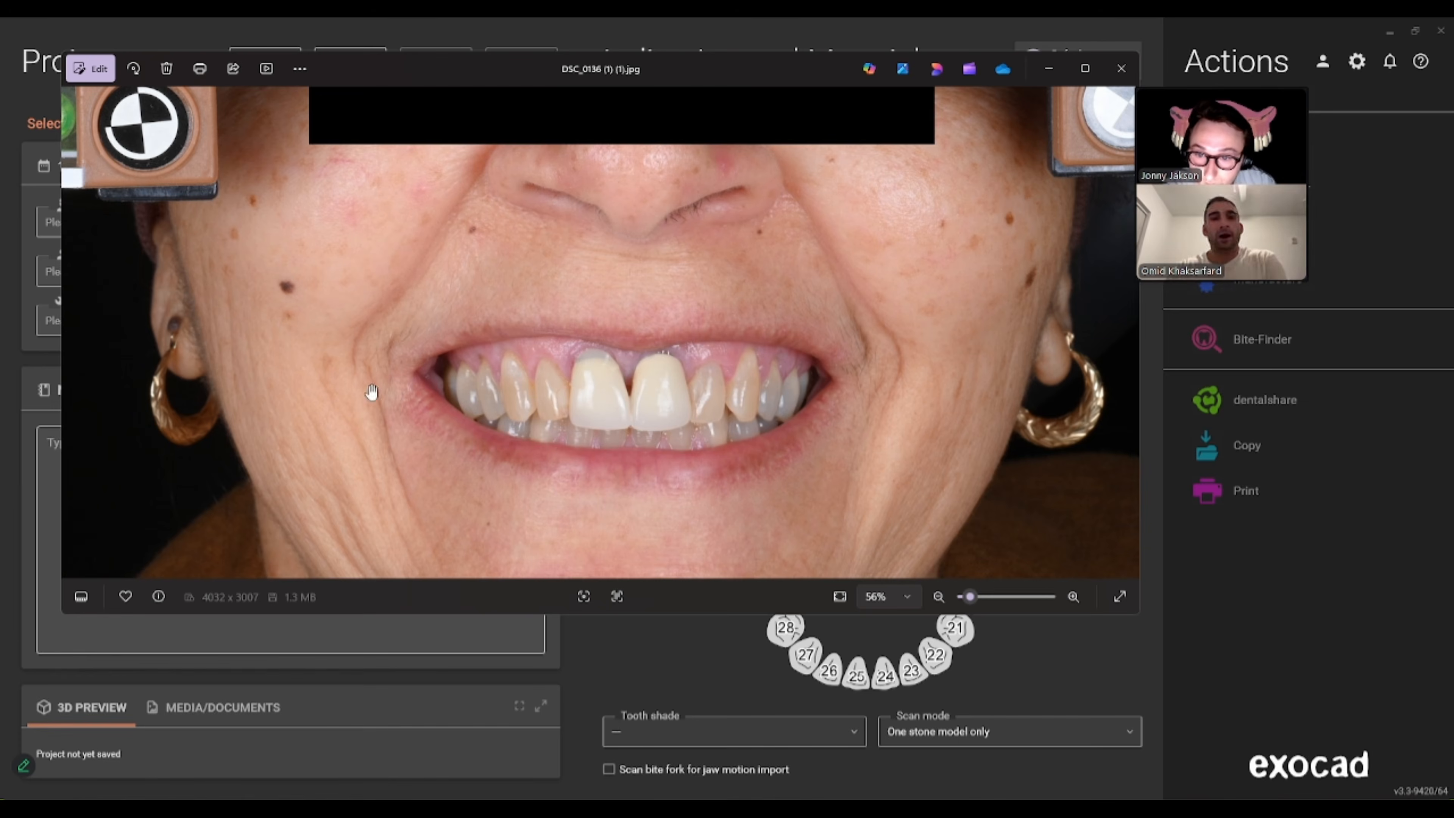
scroll(558, 435, "up", 2)
scroll(659, 438, "down", 2)
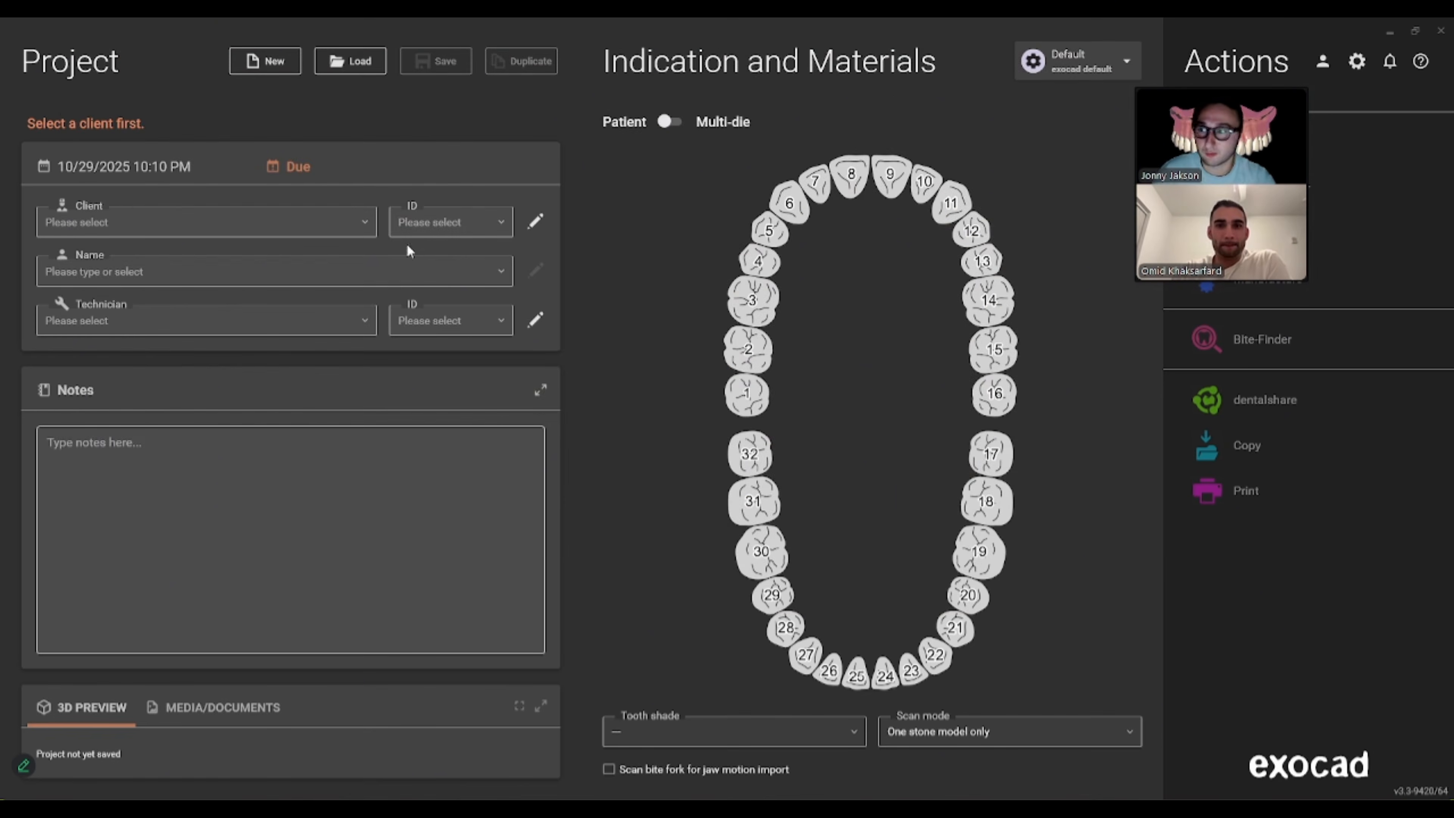
- Fill in the project details with client Default, patient name AI REPORT and the exocad technician
left_click(153, 222)
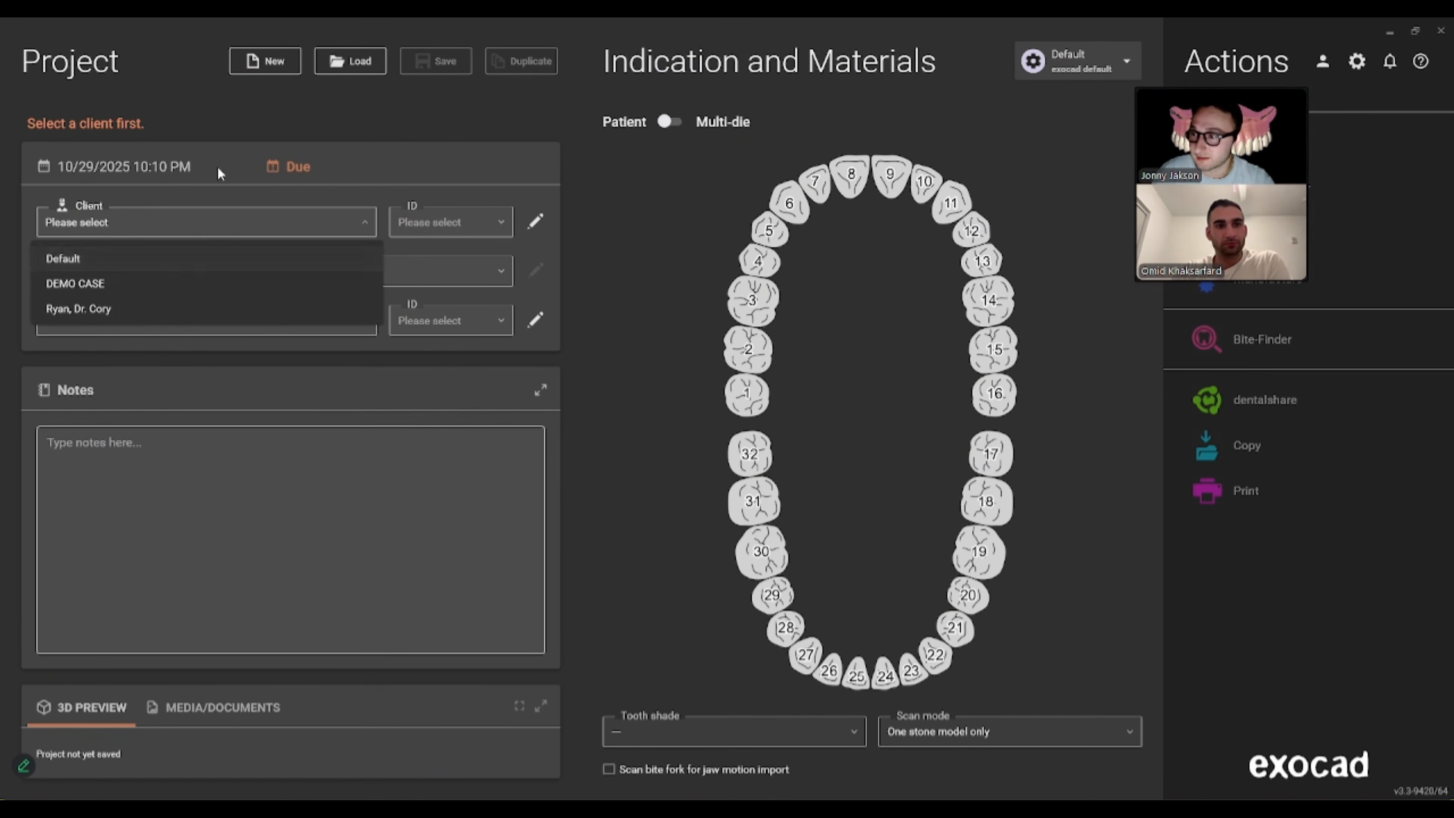
left_click(186, 228)
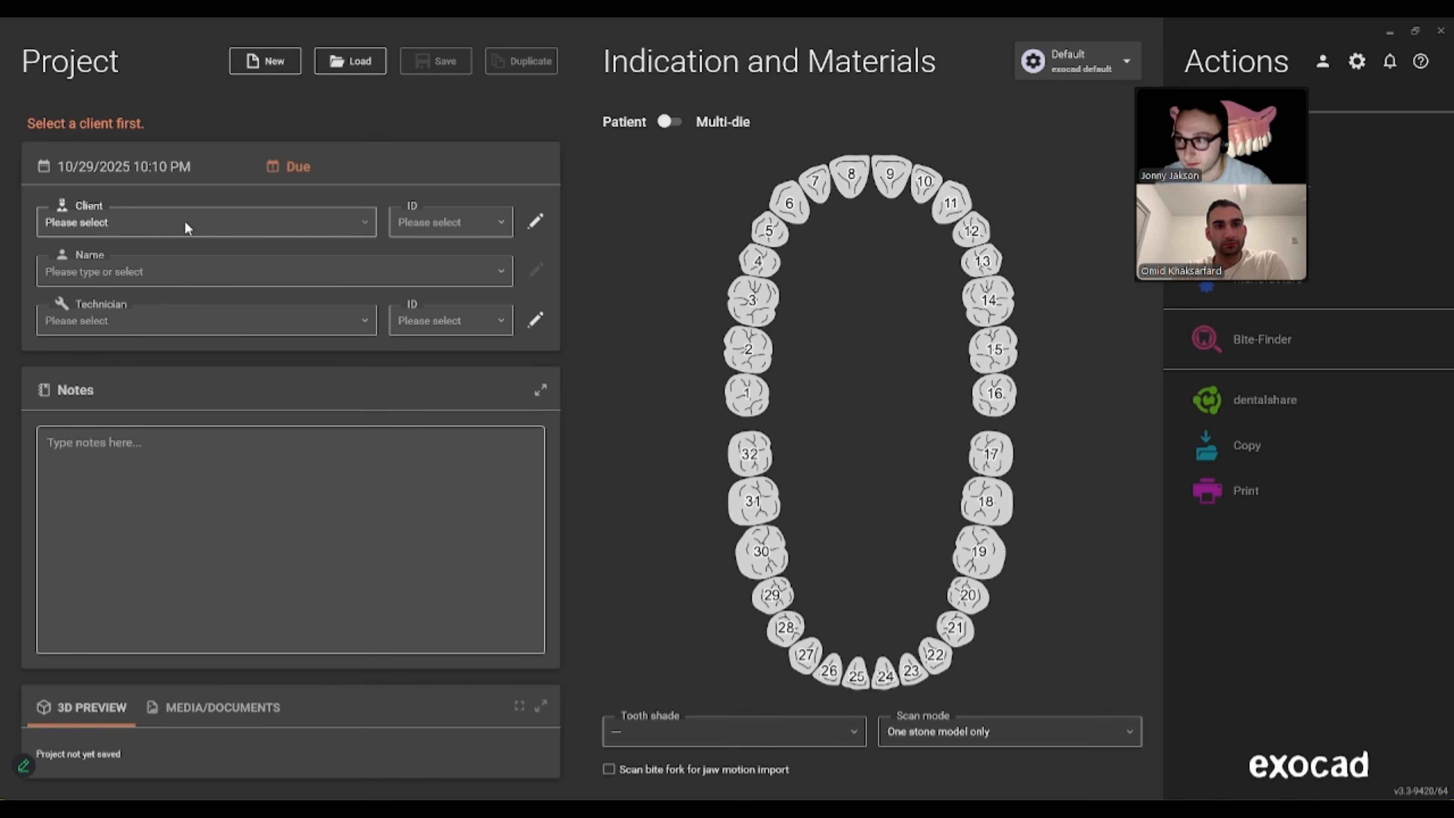
left_click(184, 224)
left_click(174, 249)
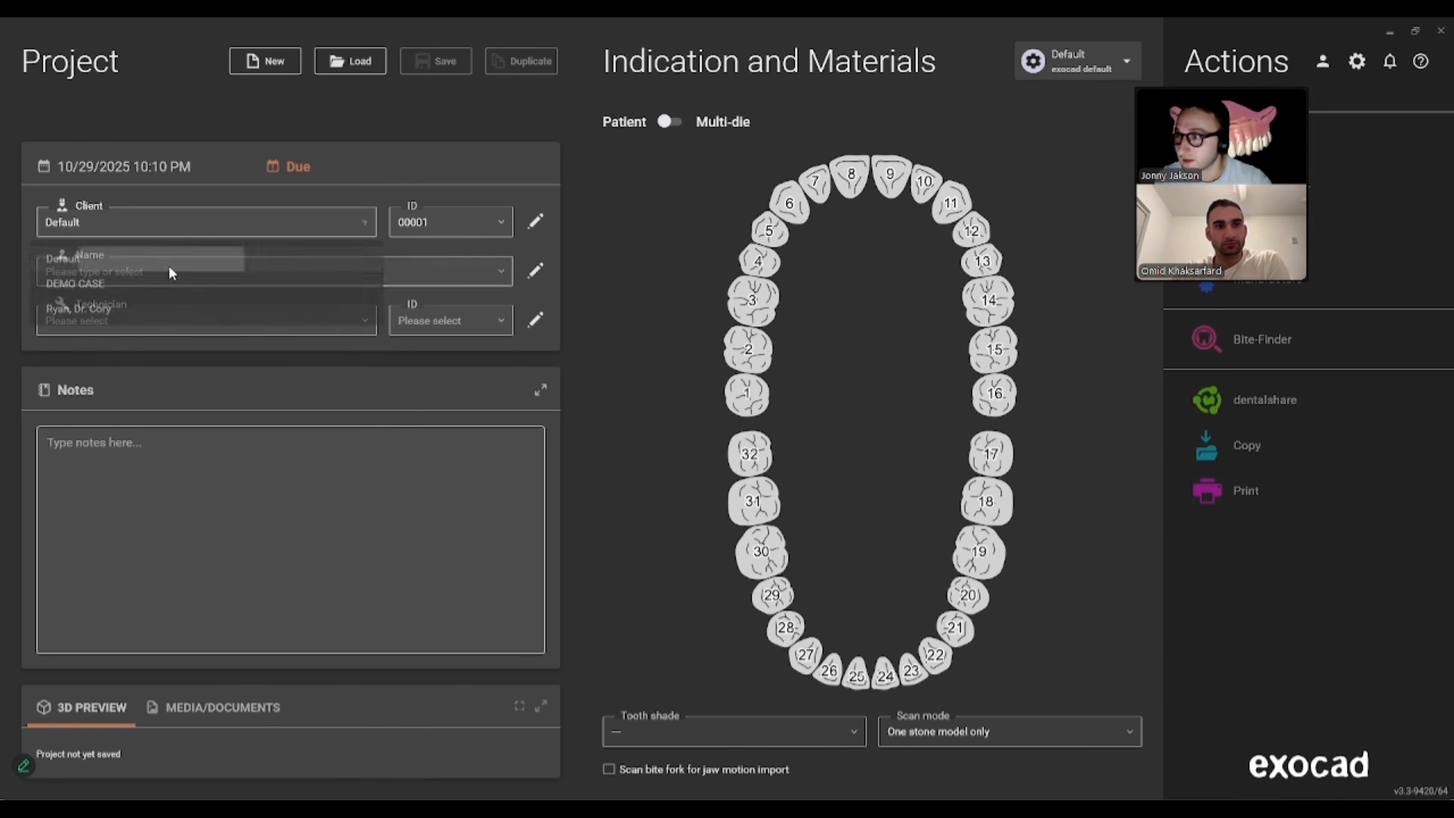
left_click(148, 275)
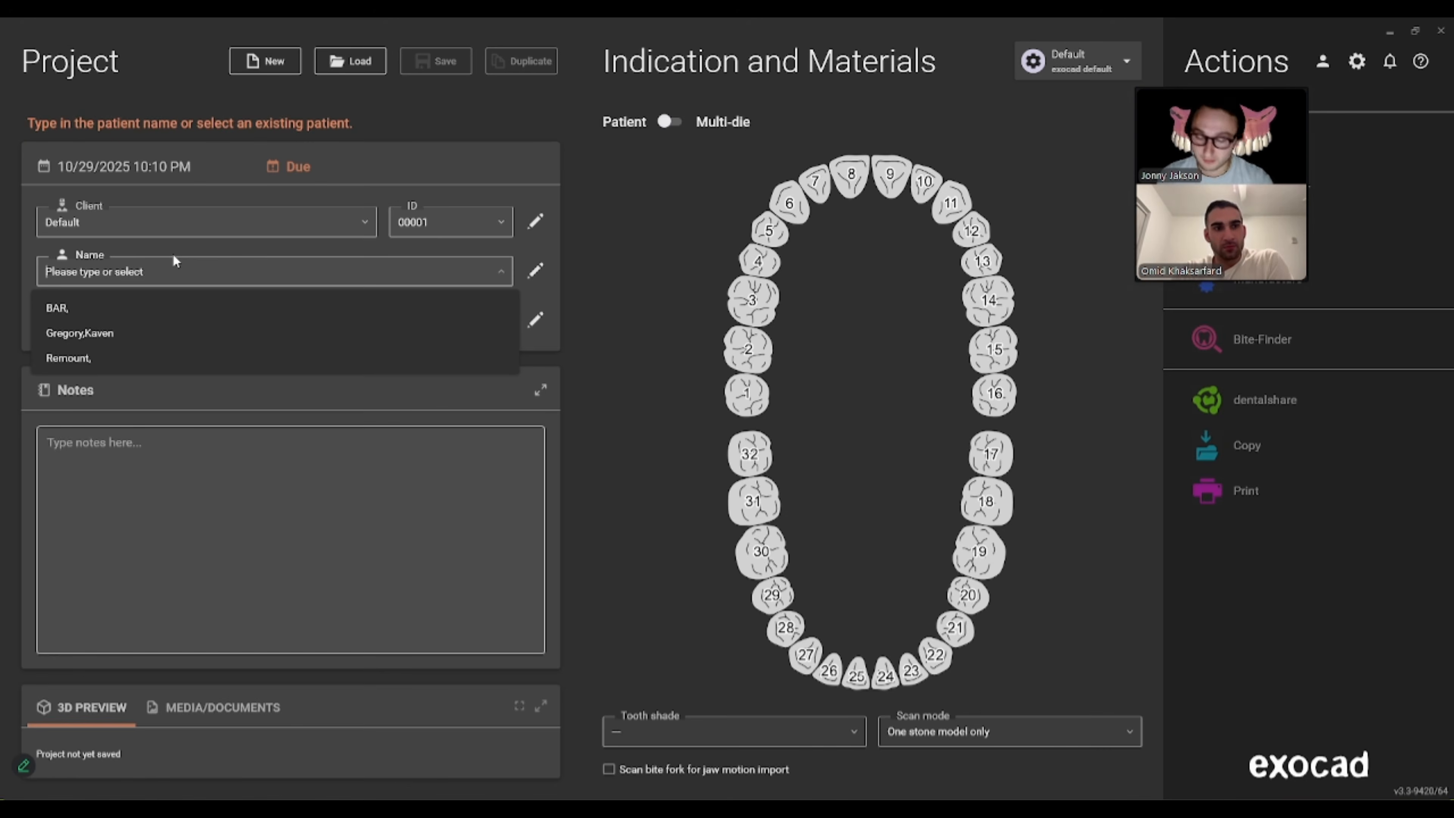
type("AI")
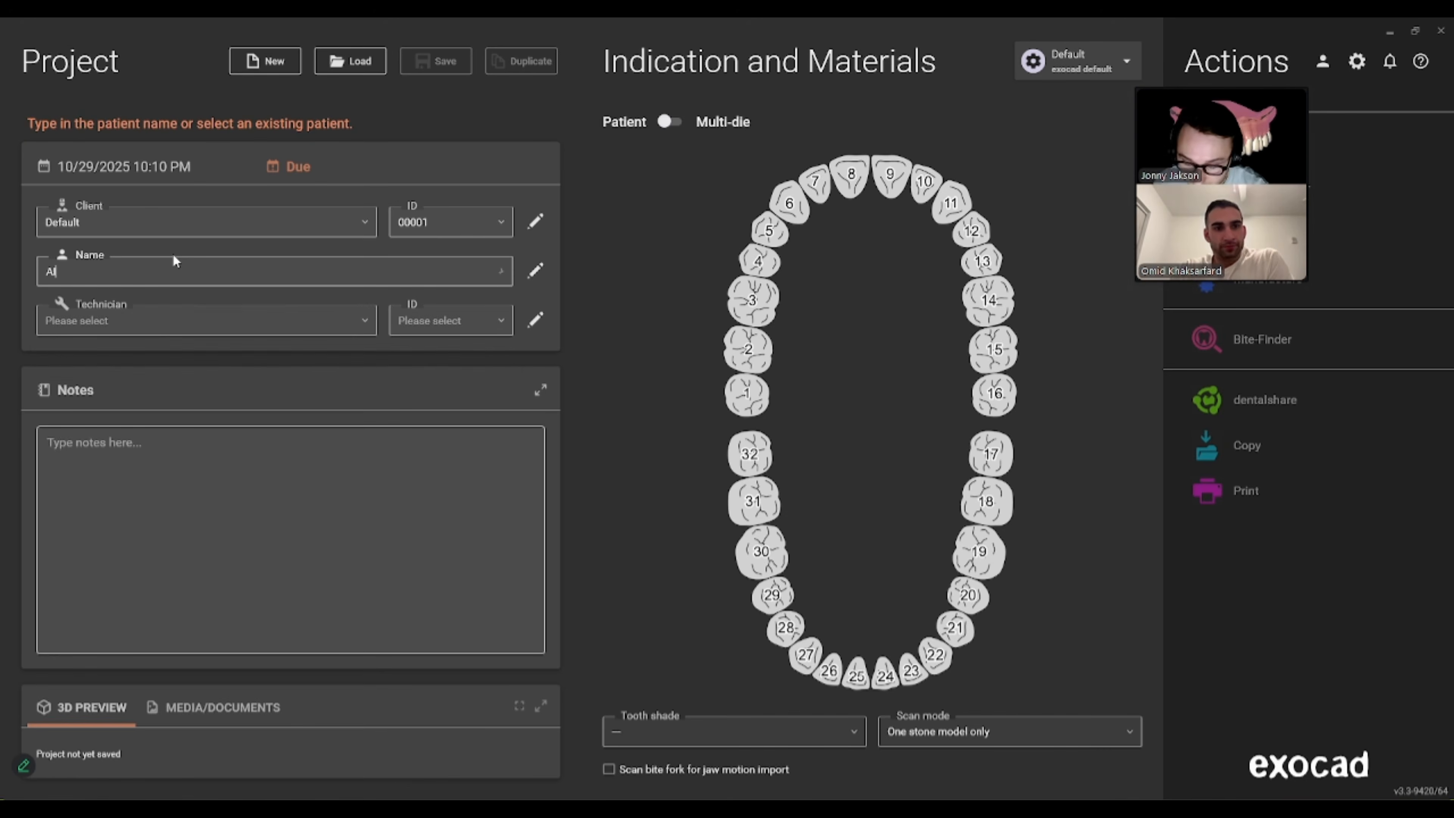
type(" REPORT")
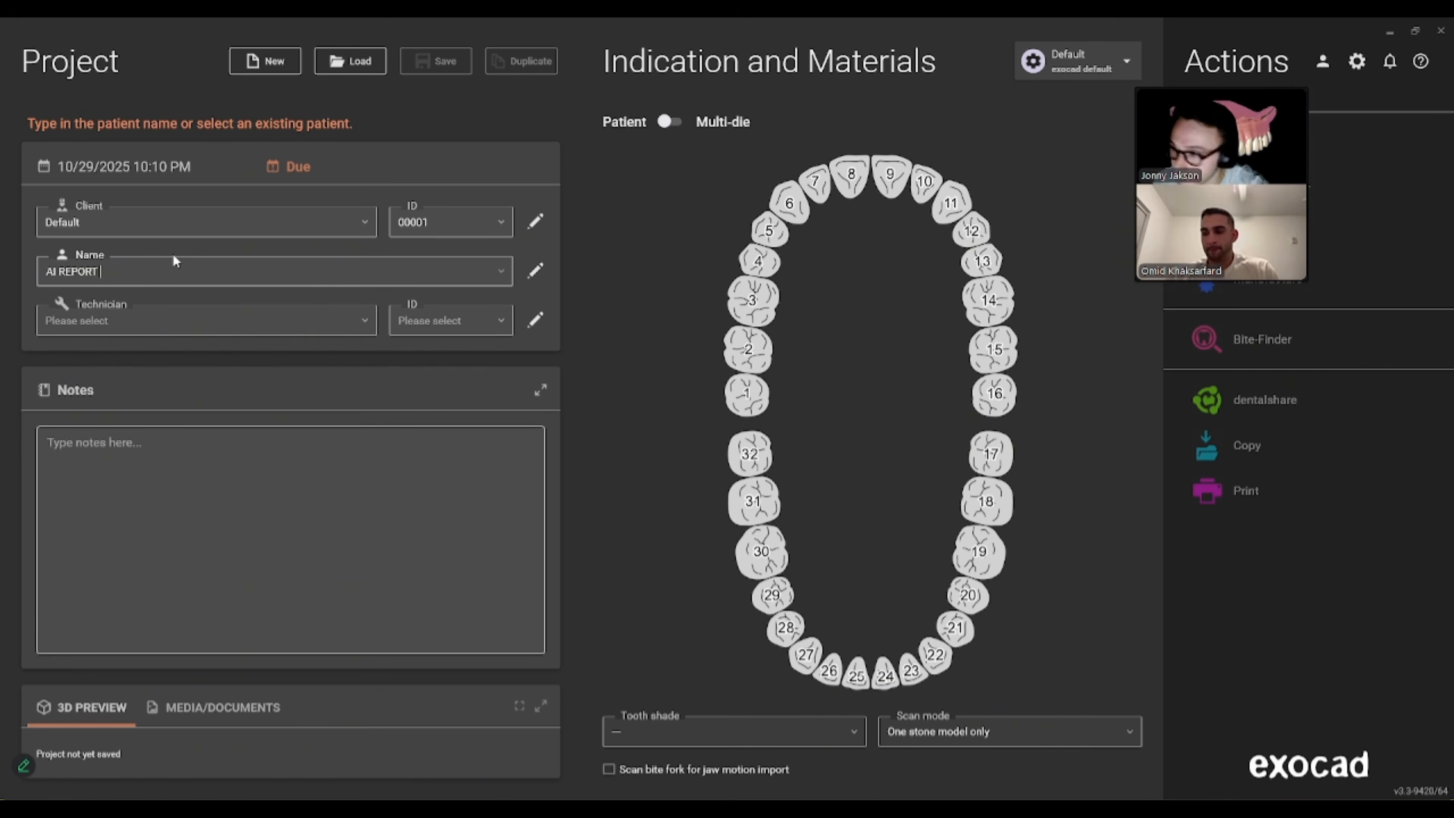
left_click(138, 313)
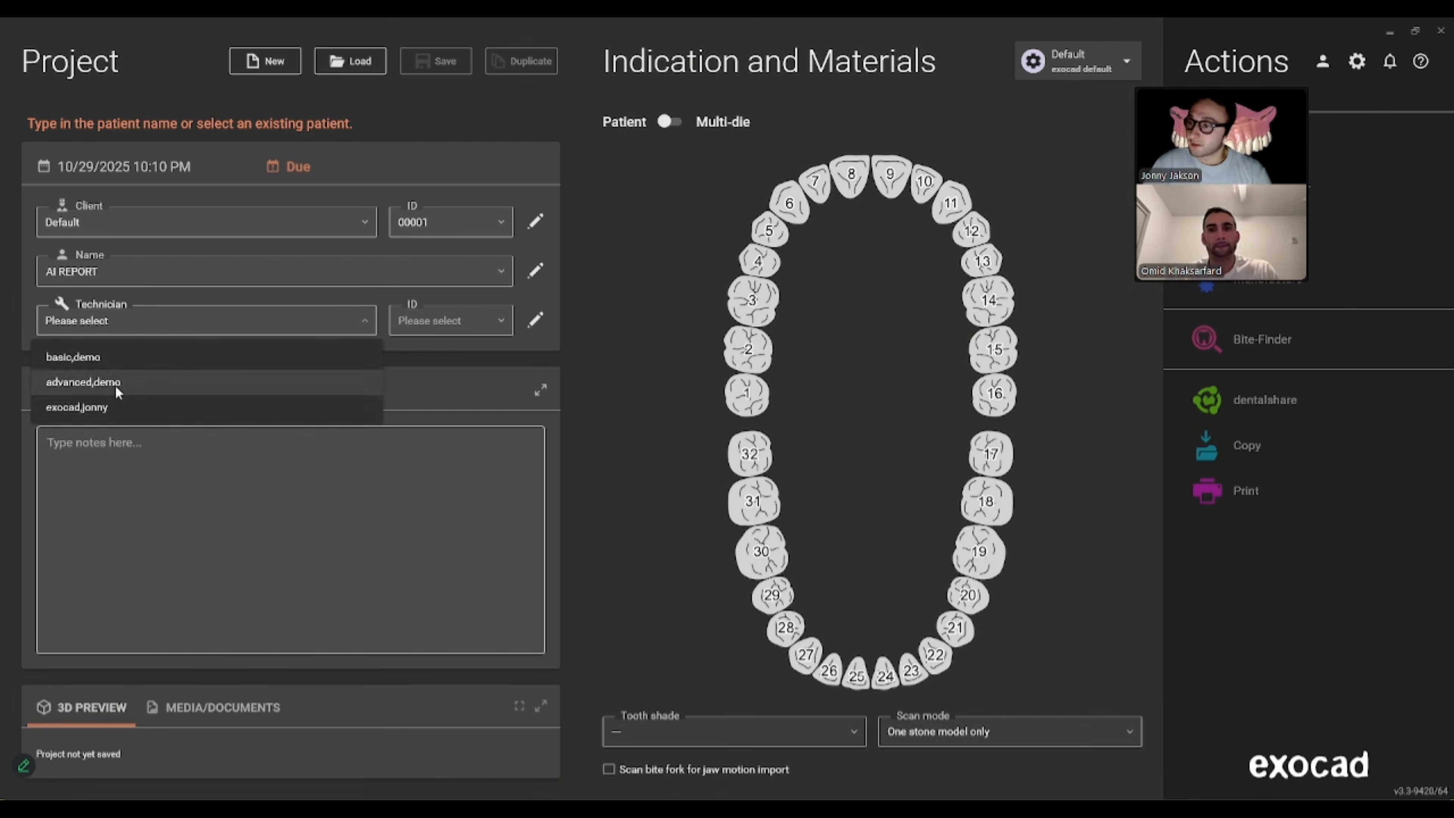
left_click(113, 410)
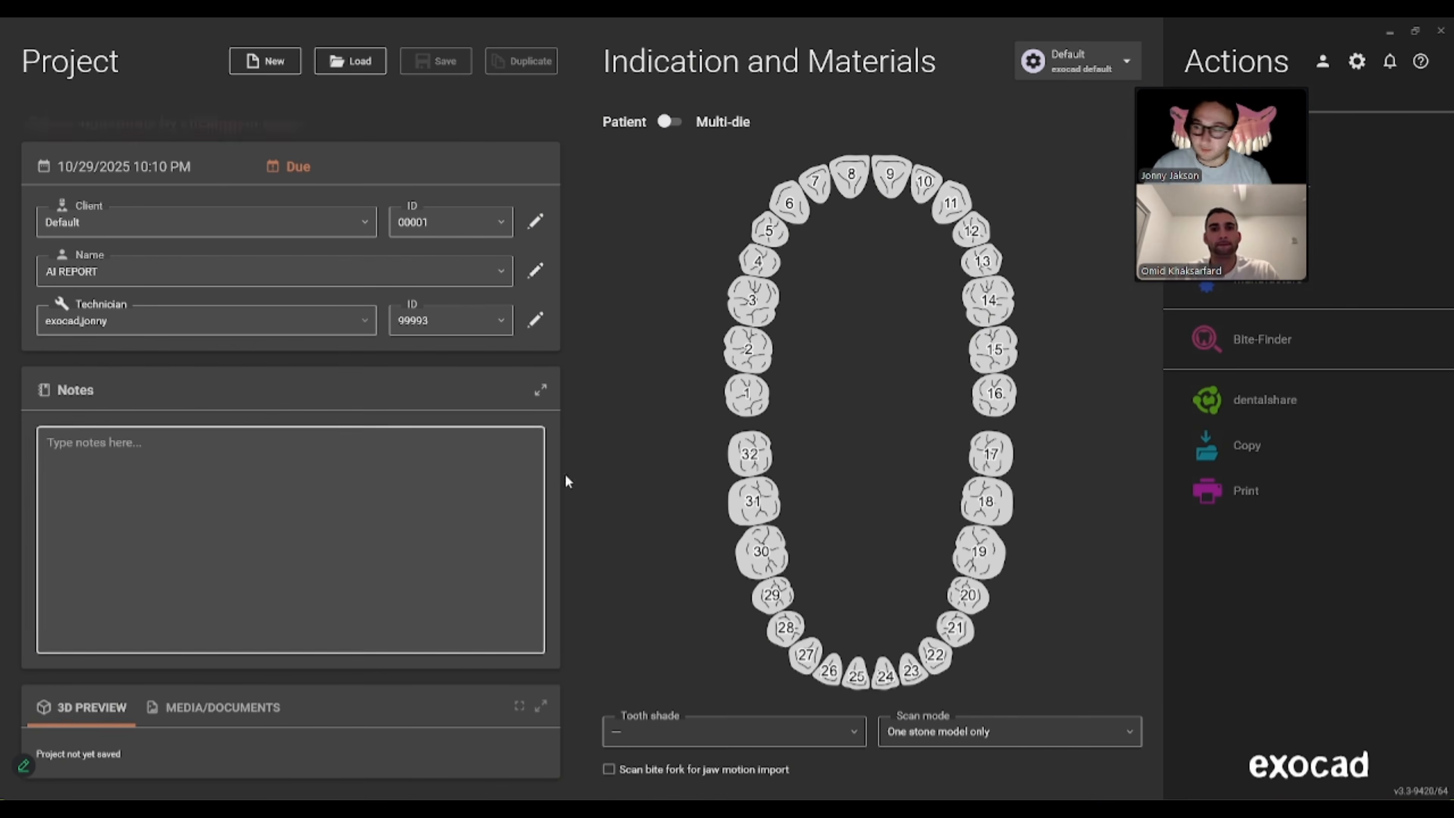
- Assign a Temporary Resin mockup to upper teeth 4 through 13 and save the project
left_click(762, 264)
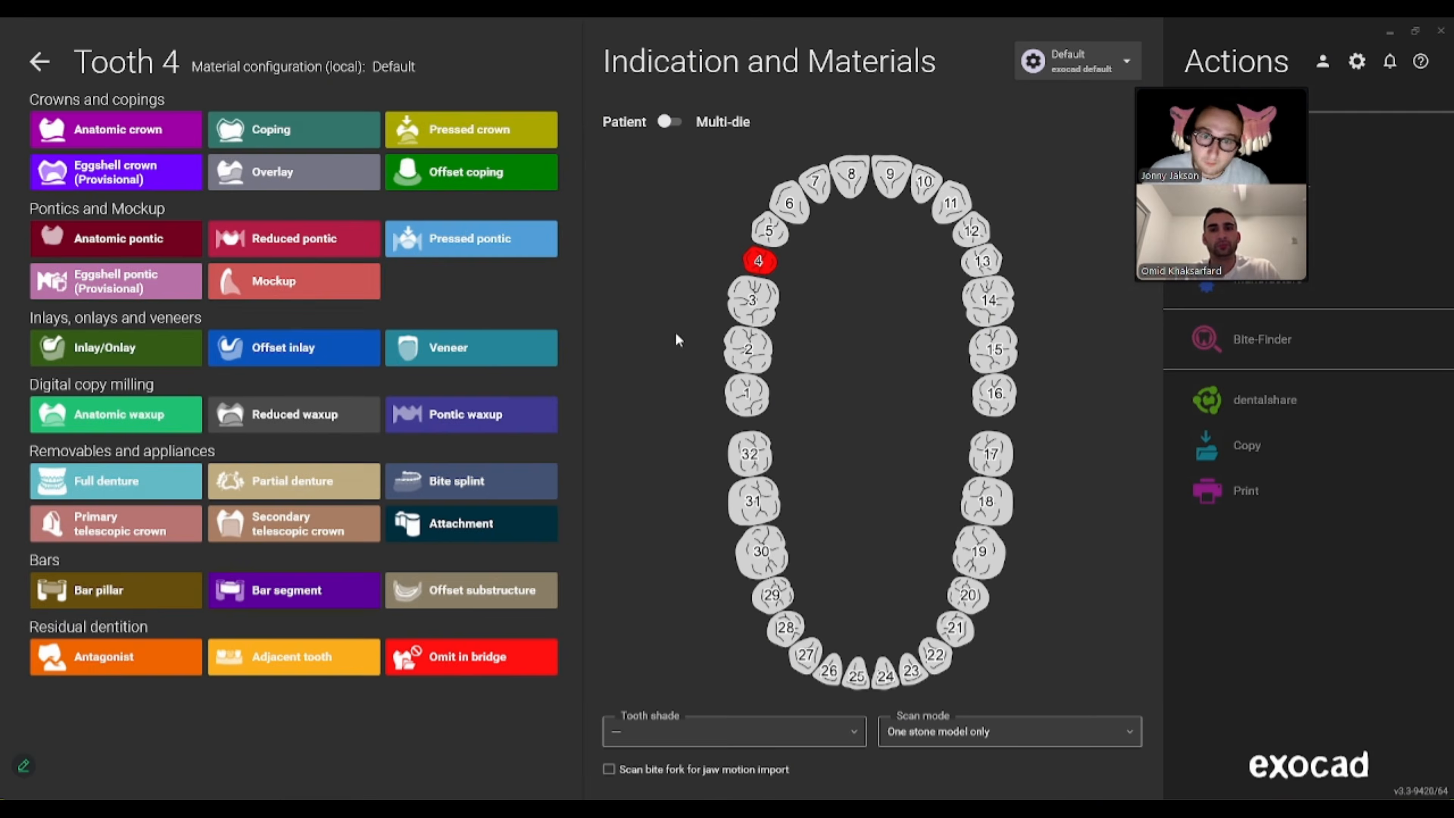
left_click(305, 277)
scroll(778, 673, "down", 2)
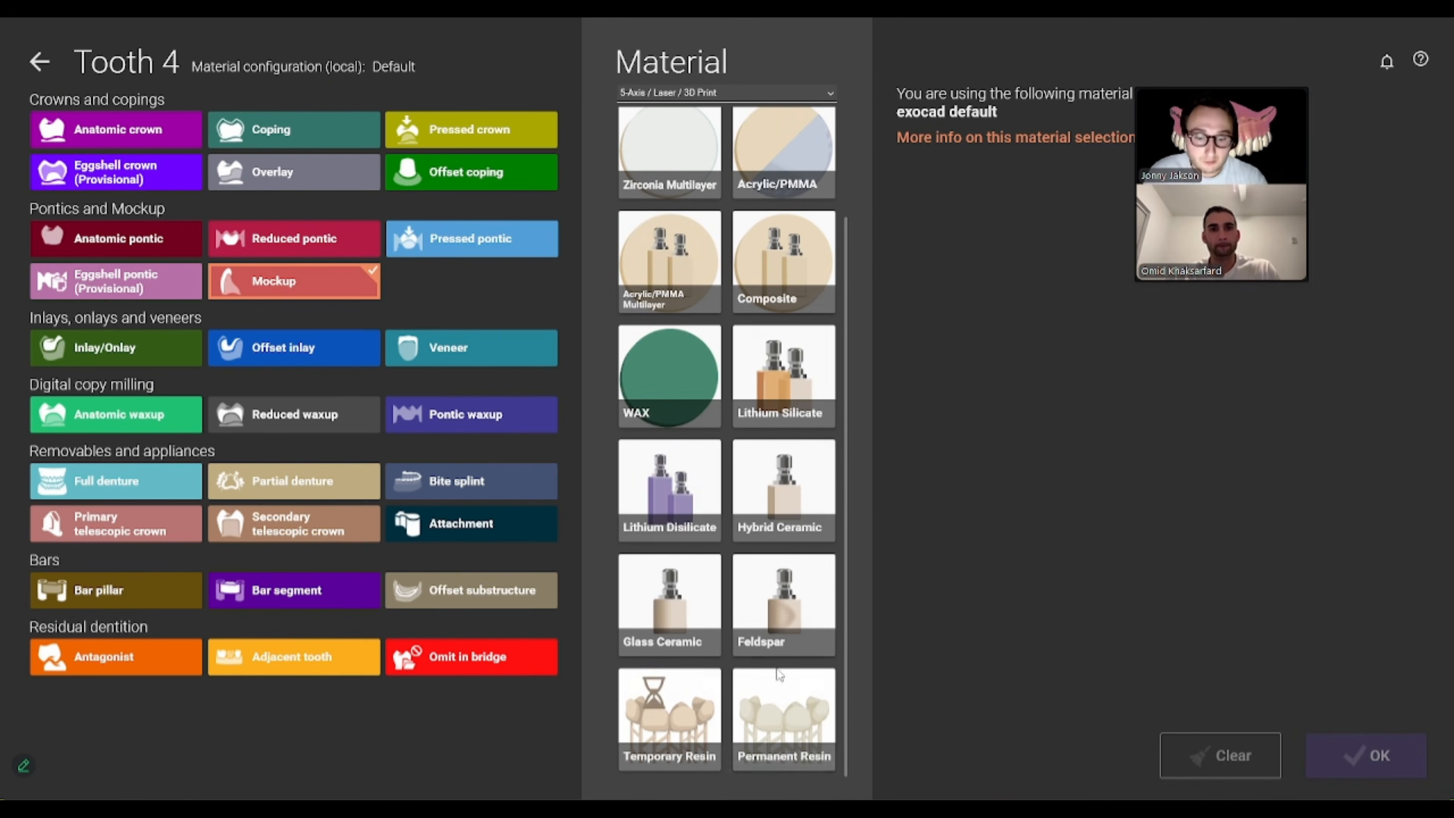
left_click(658, 728)
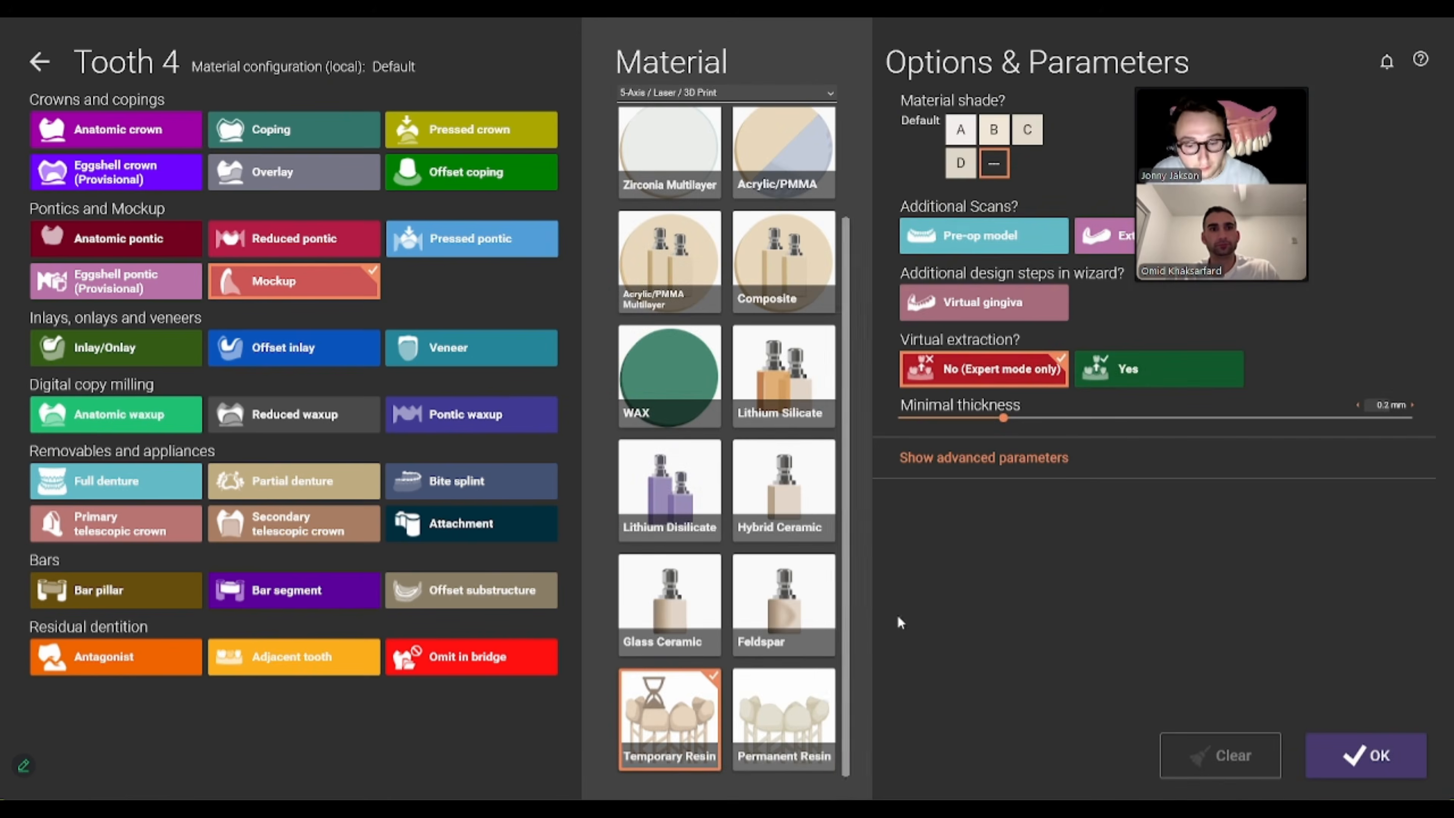
left_click(785, 728)
left_click(670, 724)
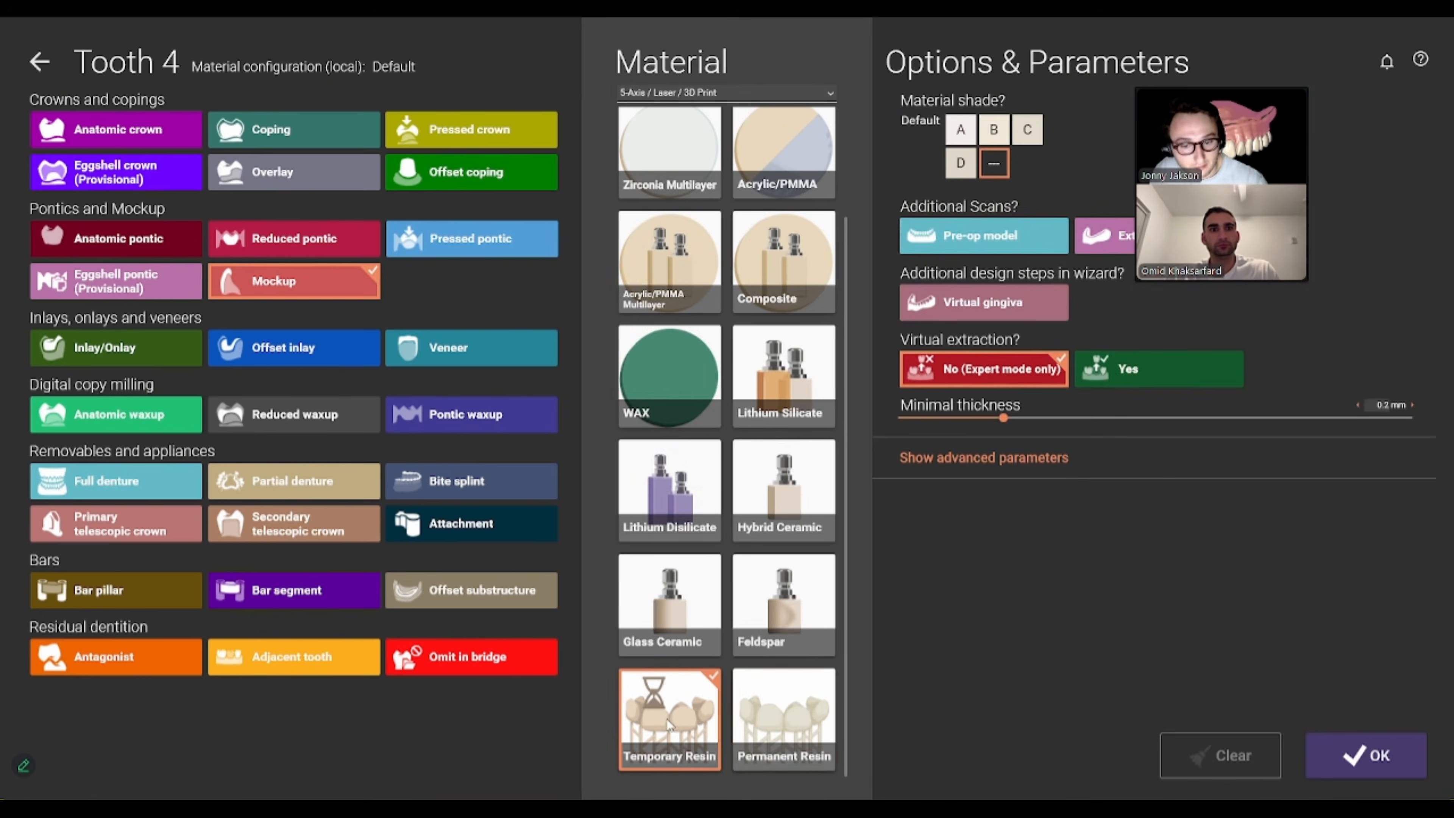
left_click(1373, 761)
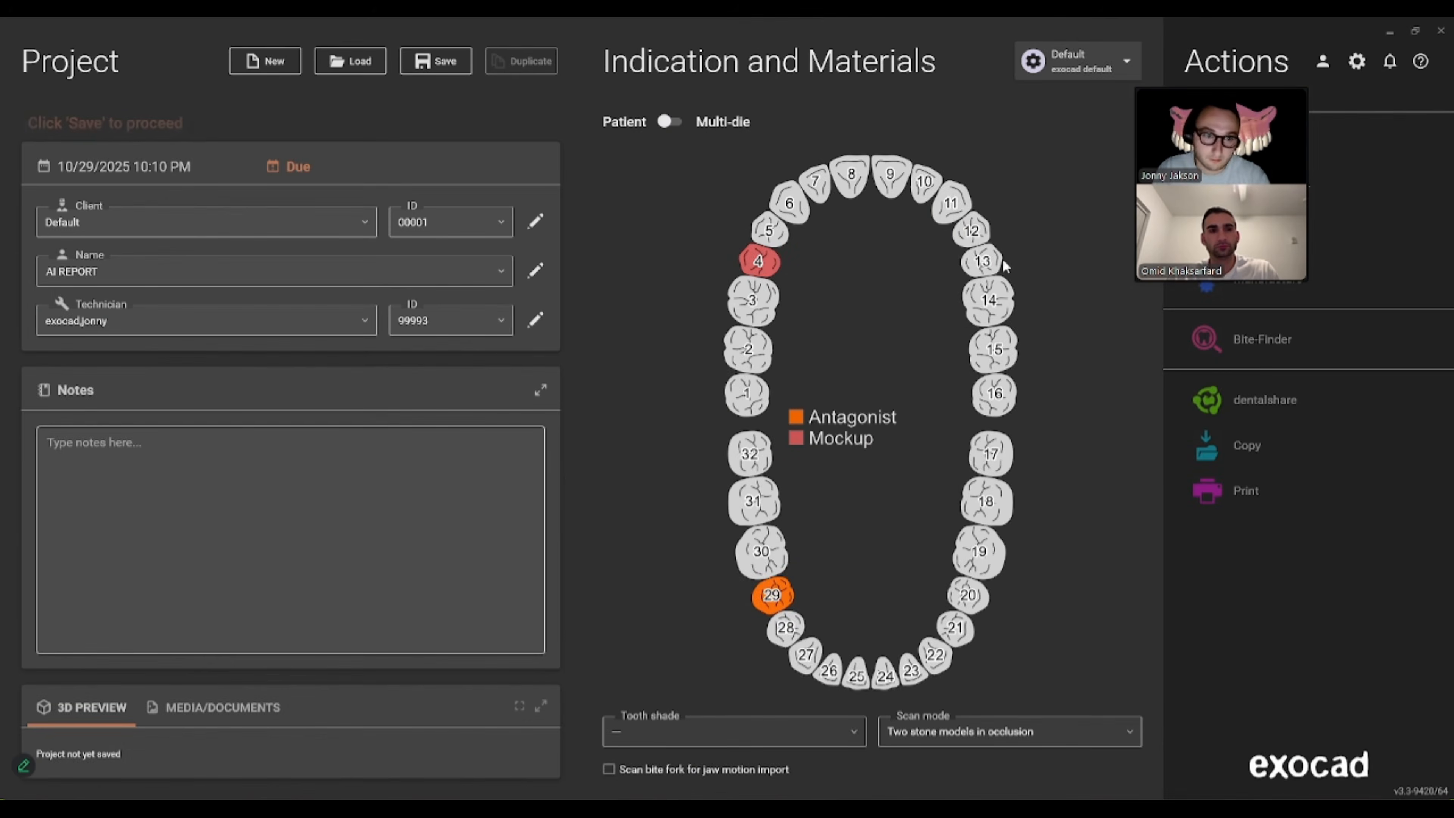
left_click(984, 262)
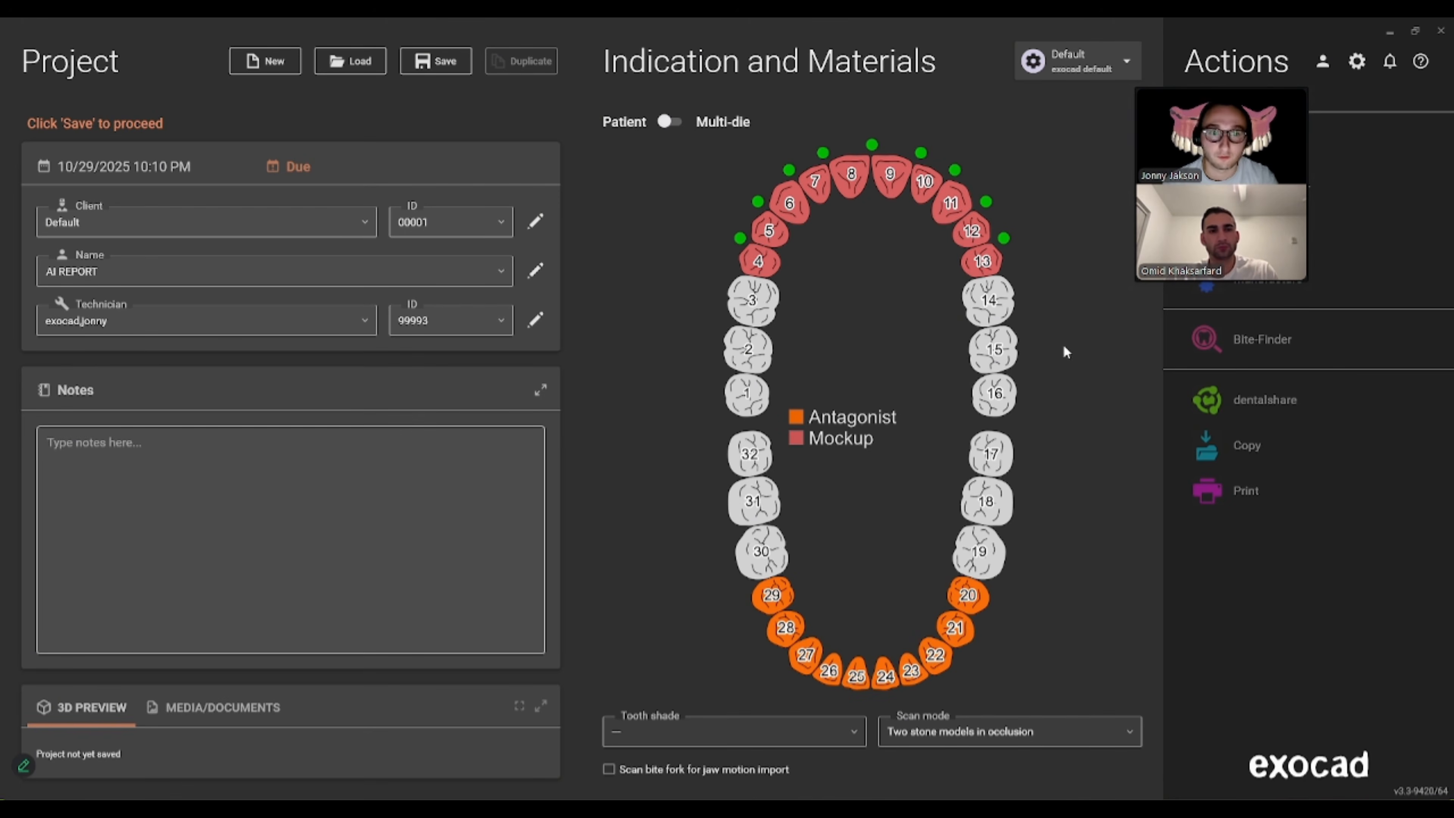
left_click(456, 74)
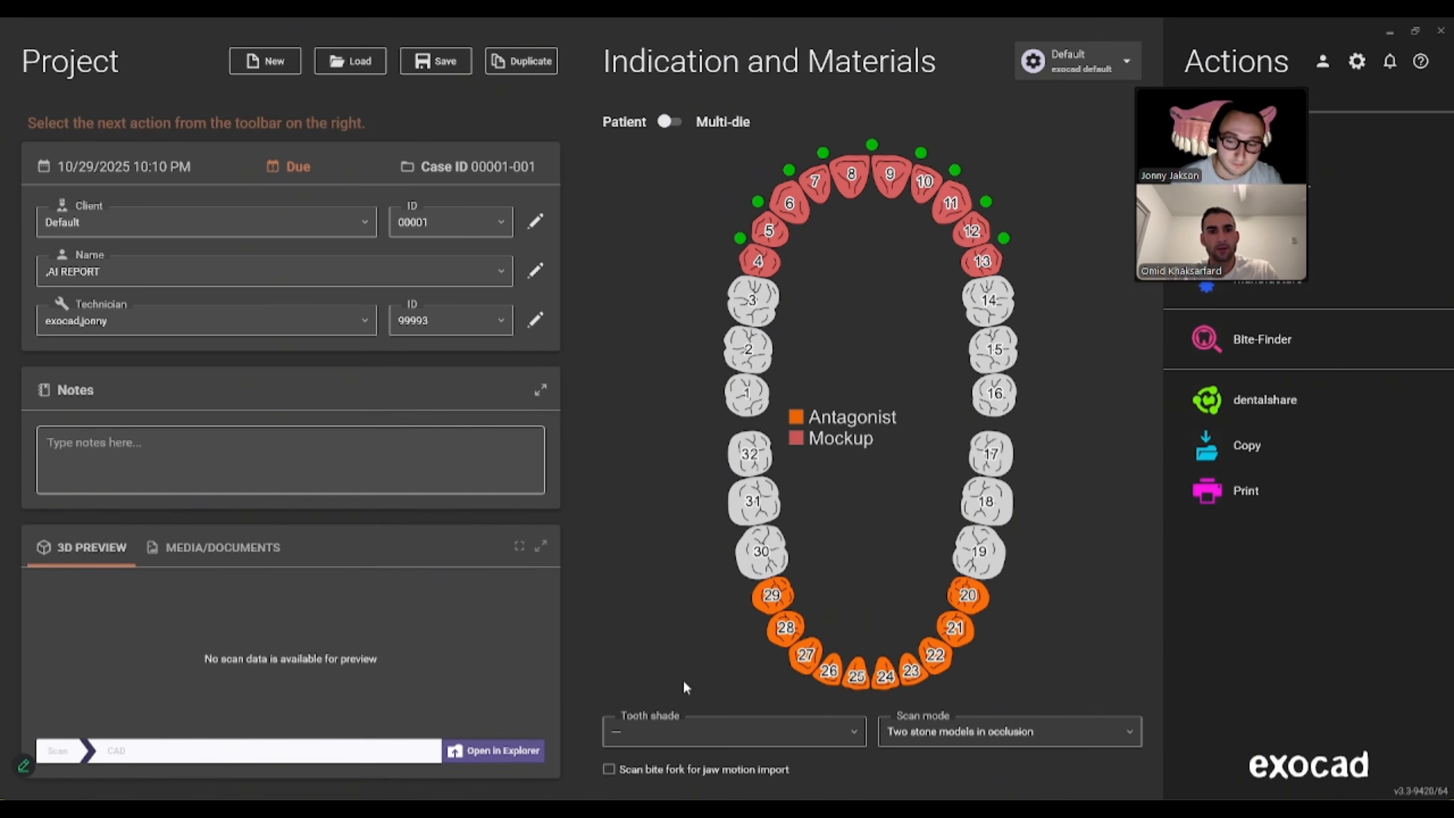
- Copy both PLY jaw scans and the DSC_0136 (1) (1) photo from the FILES folder into the project's folder
left_click(534, 757)
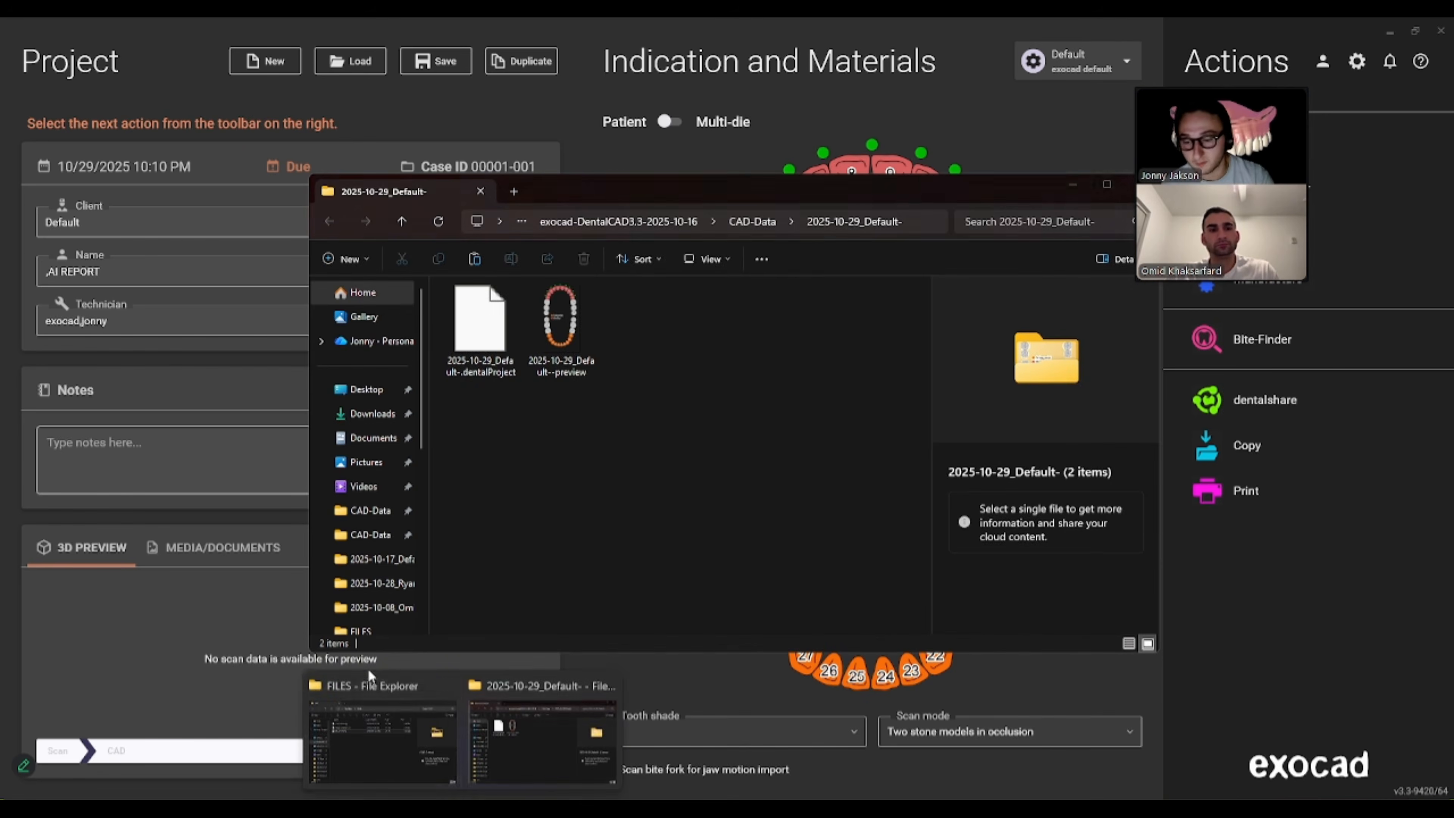
left_click(382, 730)
left_click_drag(410, 488, 402, 326)
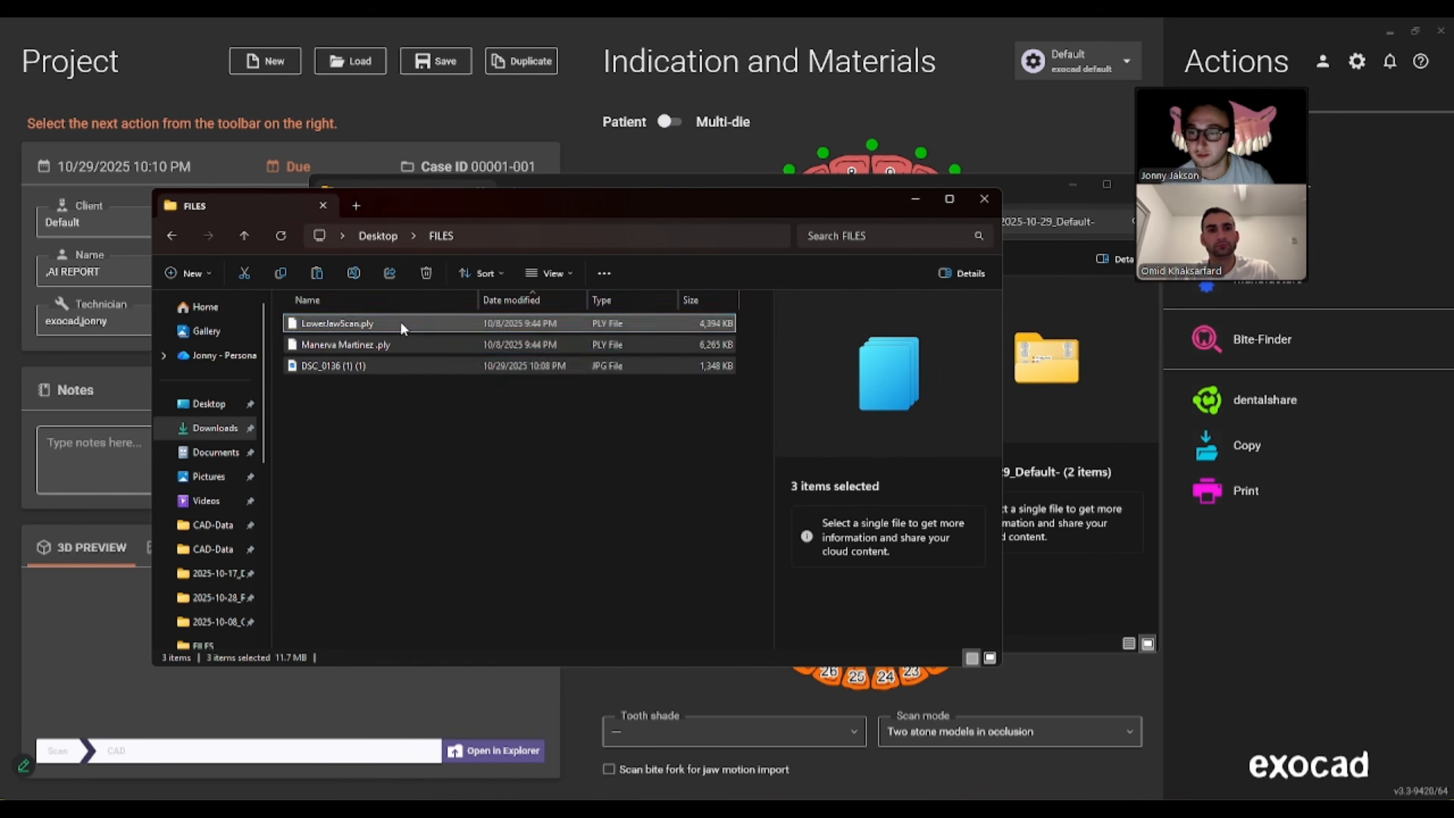
right_click(400, 326)
left_click(475, 345)
left_click_drag(609, 215, 594, 488)
right_click(625, 382)
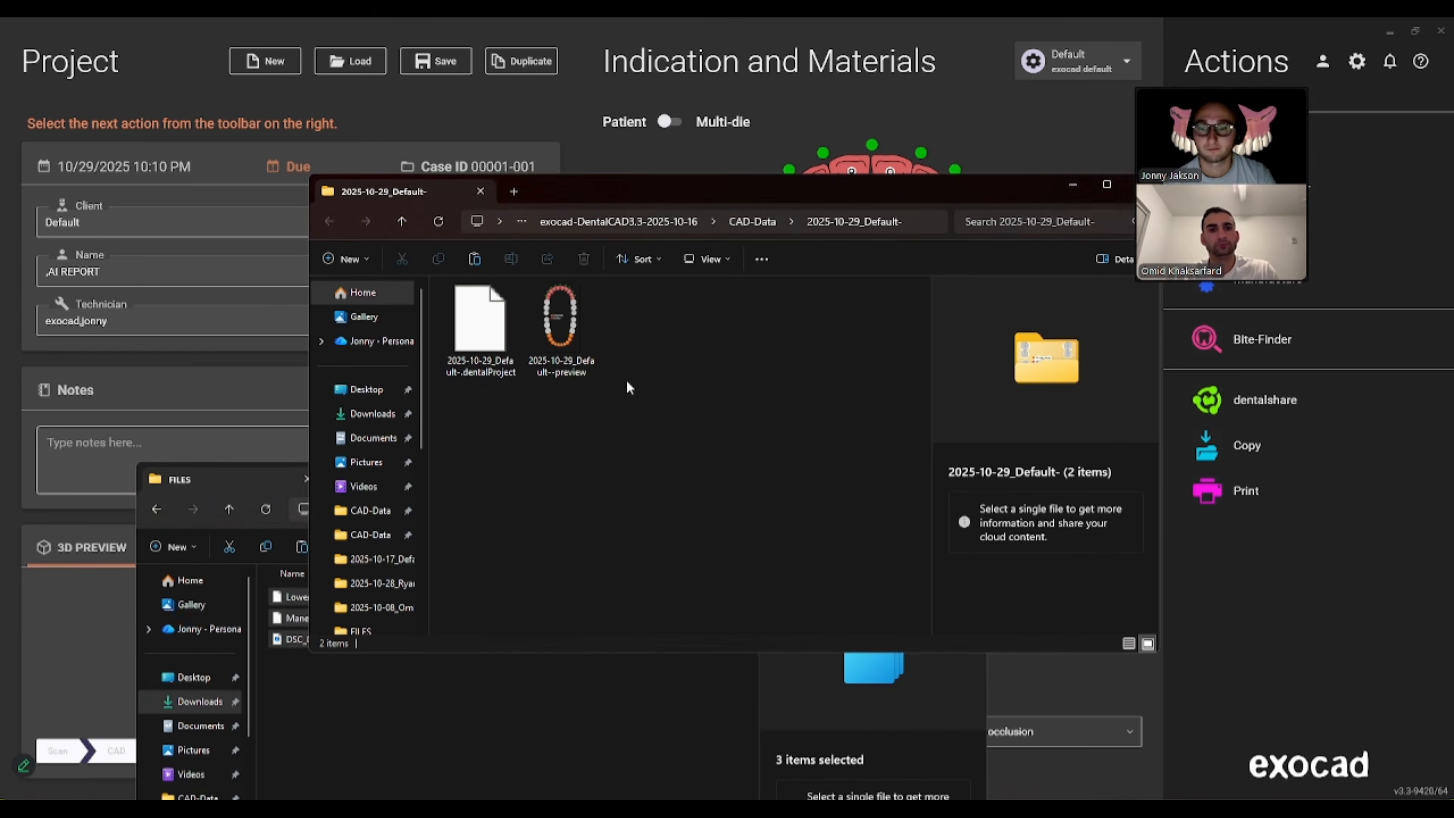
left_click(645, 391)
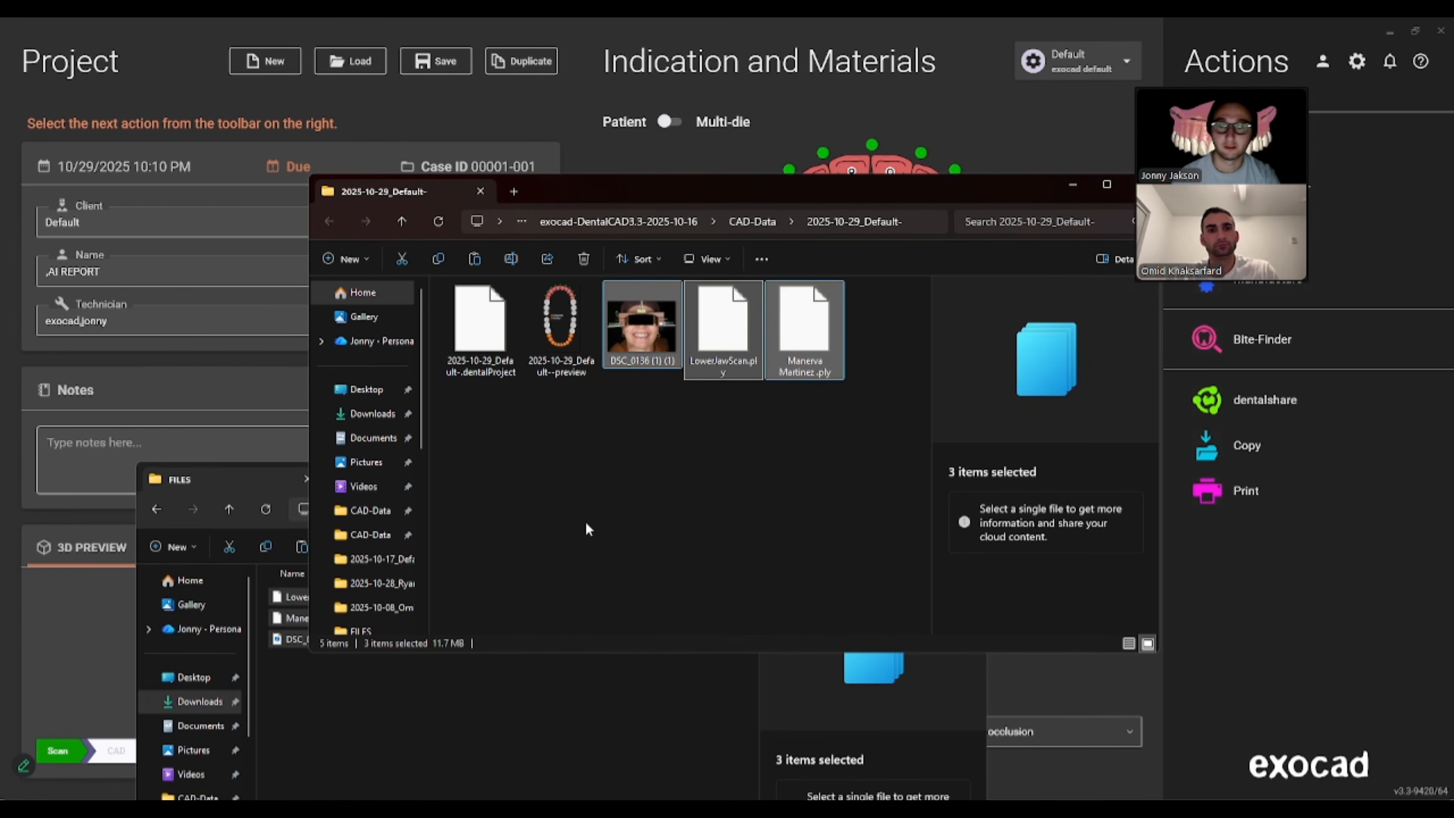
left_click(751, 449)
left_click_drag(857, 189, 716, 127)
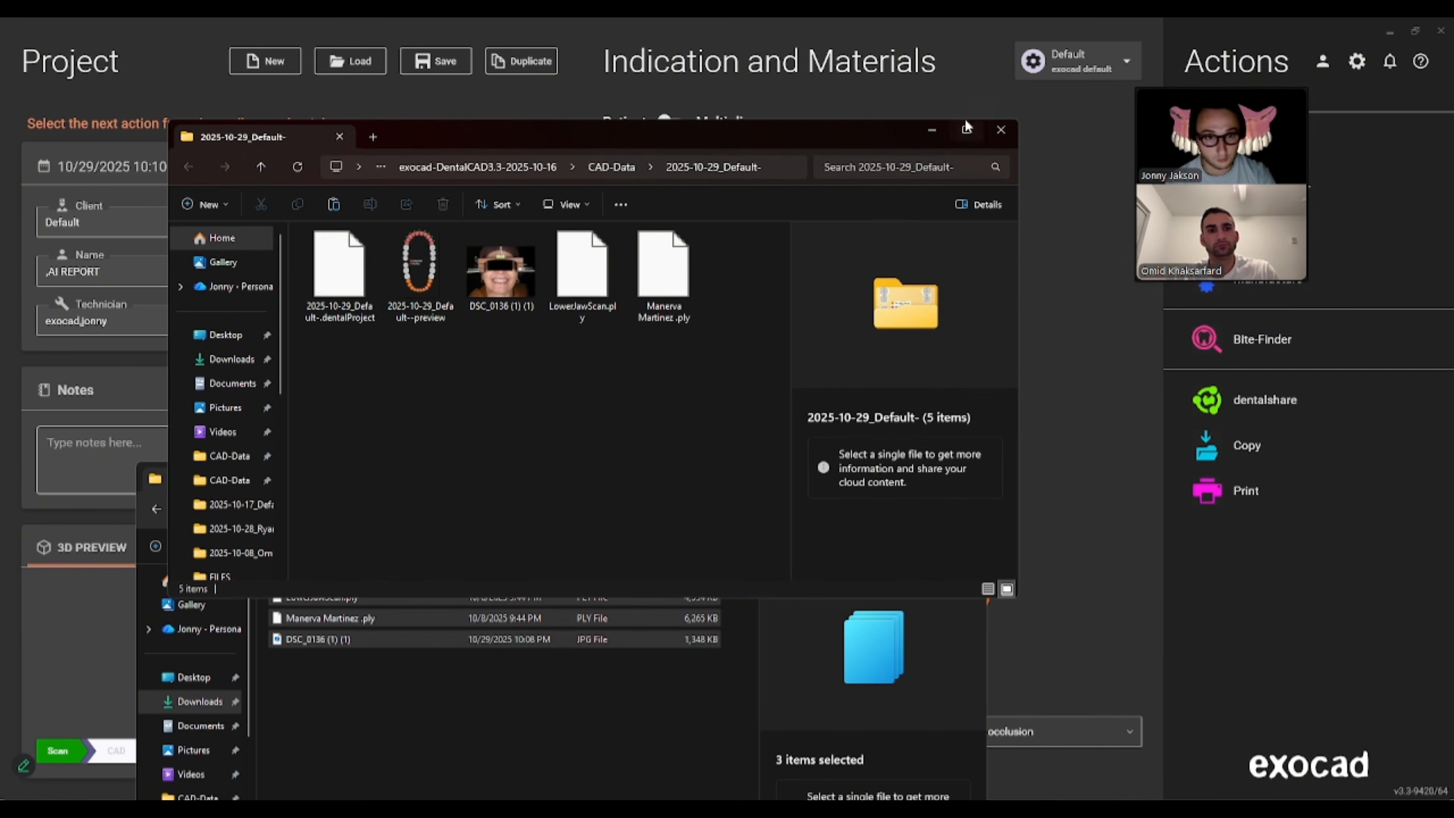
left_click(932, 123)
left_click(905, 477)
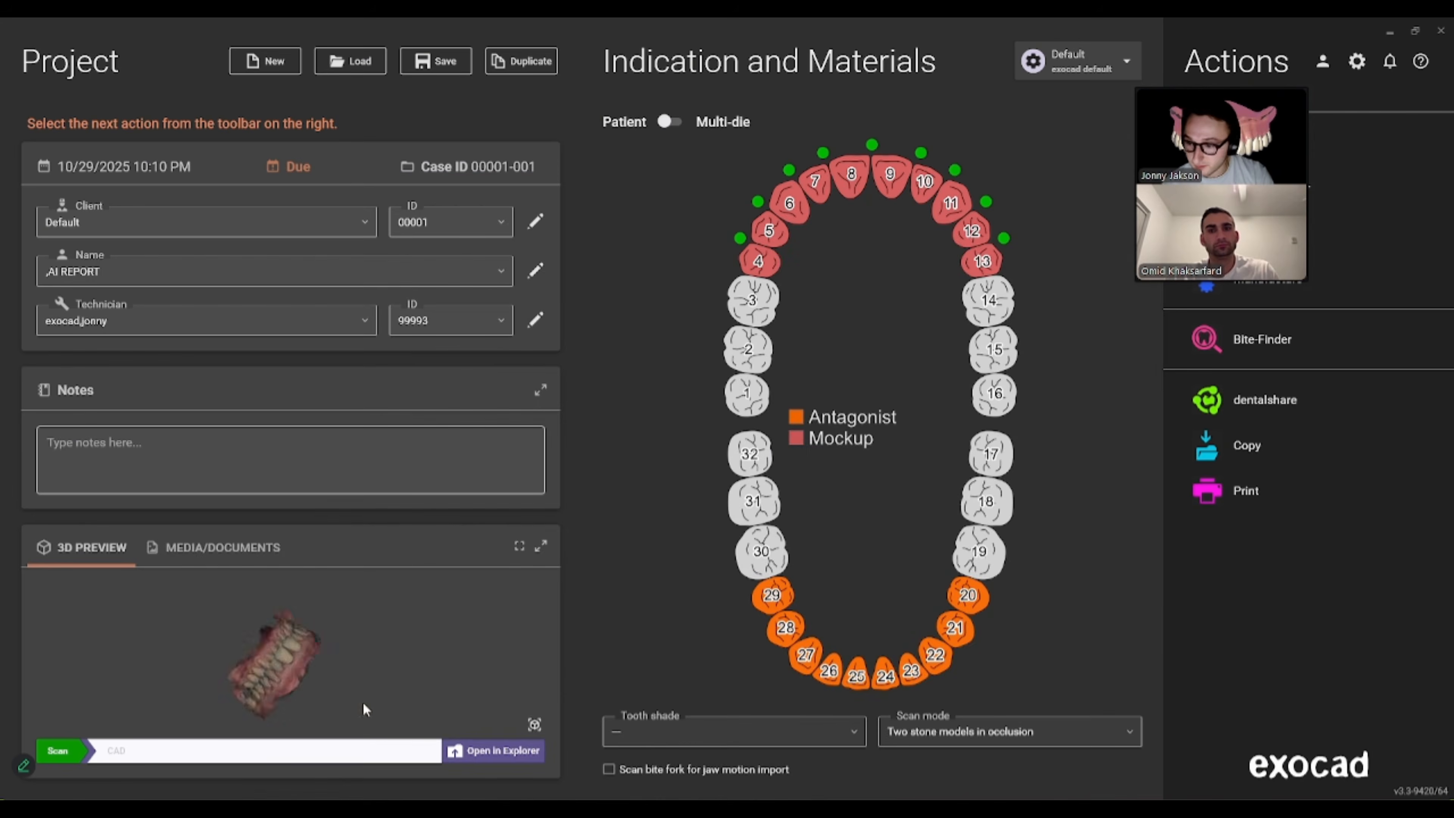
- Check the imported jaw scans in the 3D preview and the patient photo among the project's media documents
left_click_drag(229, 657, 331, 630)
left_click(217, 554)
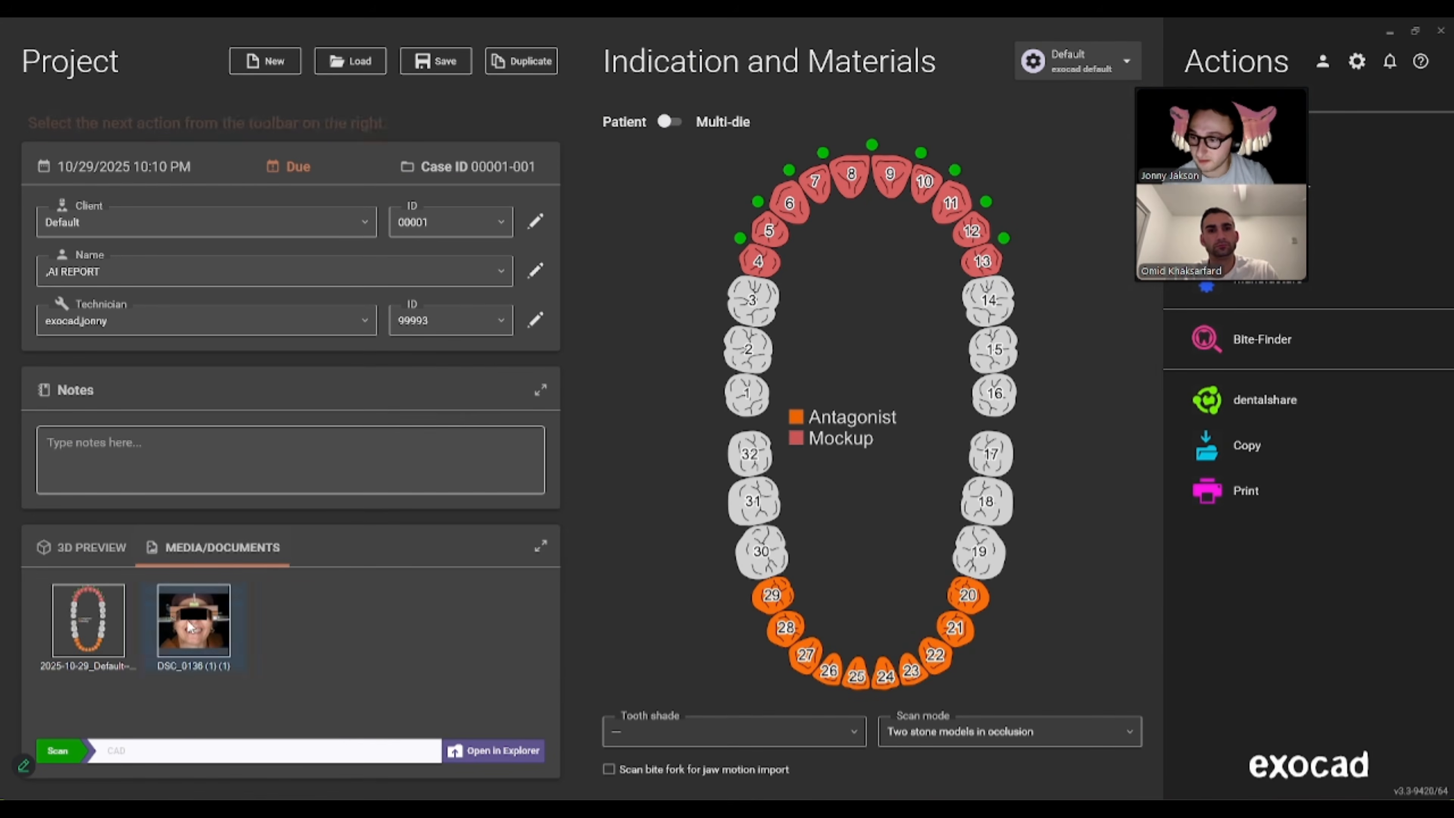
left_click_drag(1239, 83, 1152, 97)
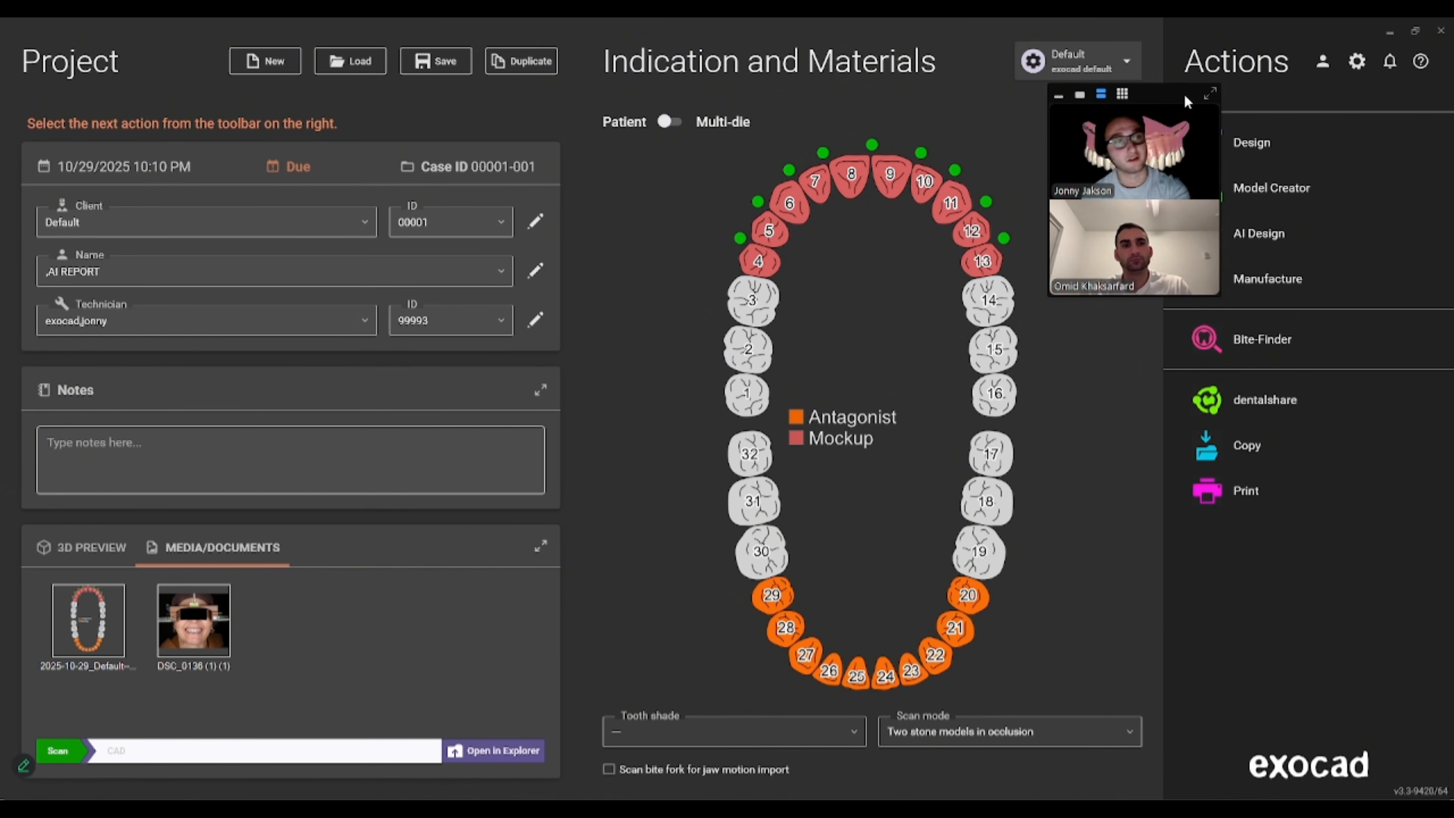
- Assign a Temporary Resin mockup to upper teeth 2 and 3
left_click_drag(1150, 100, 341, 60)
left_click(94, 547)
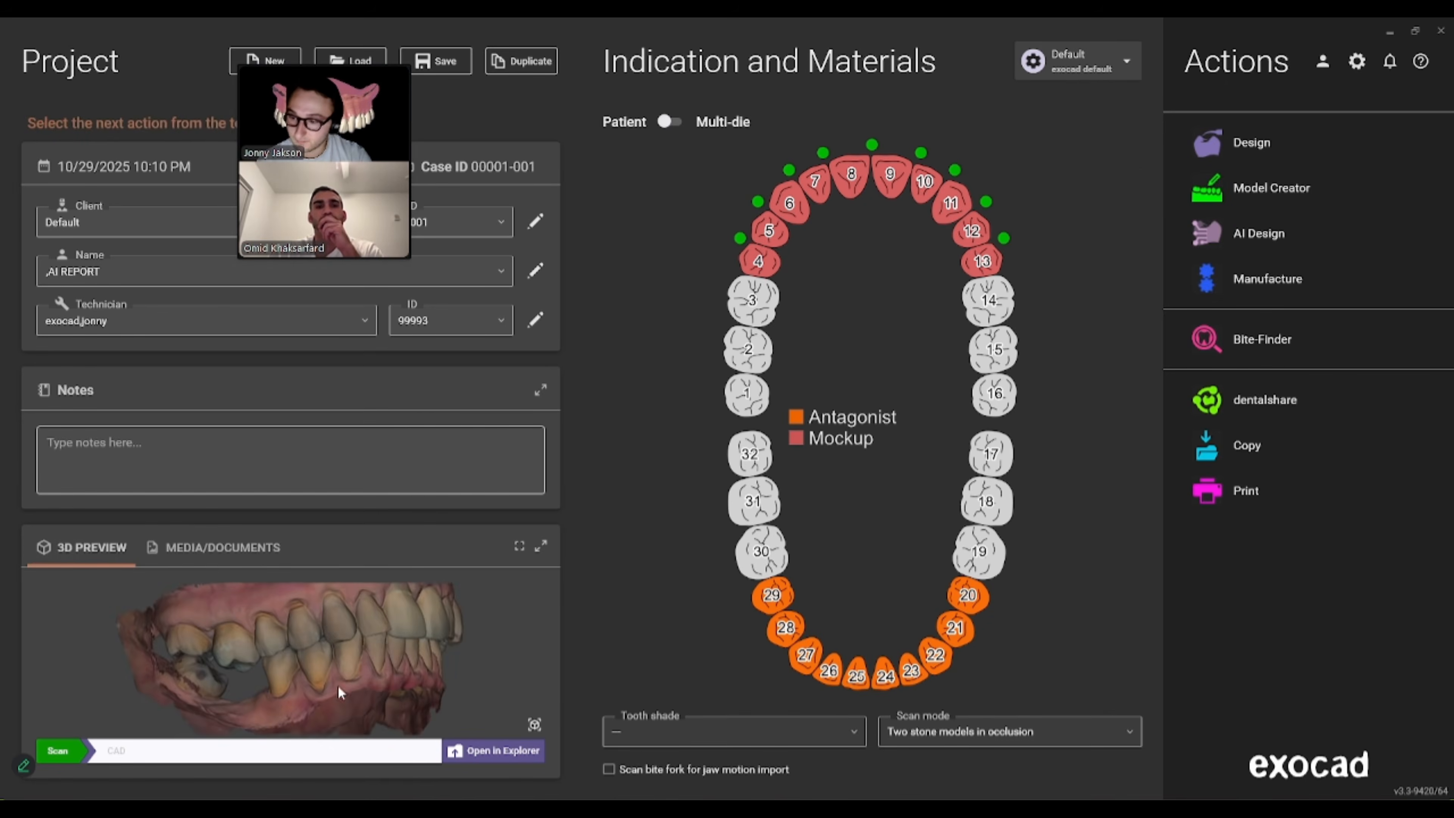
left_click(766, 359)
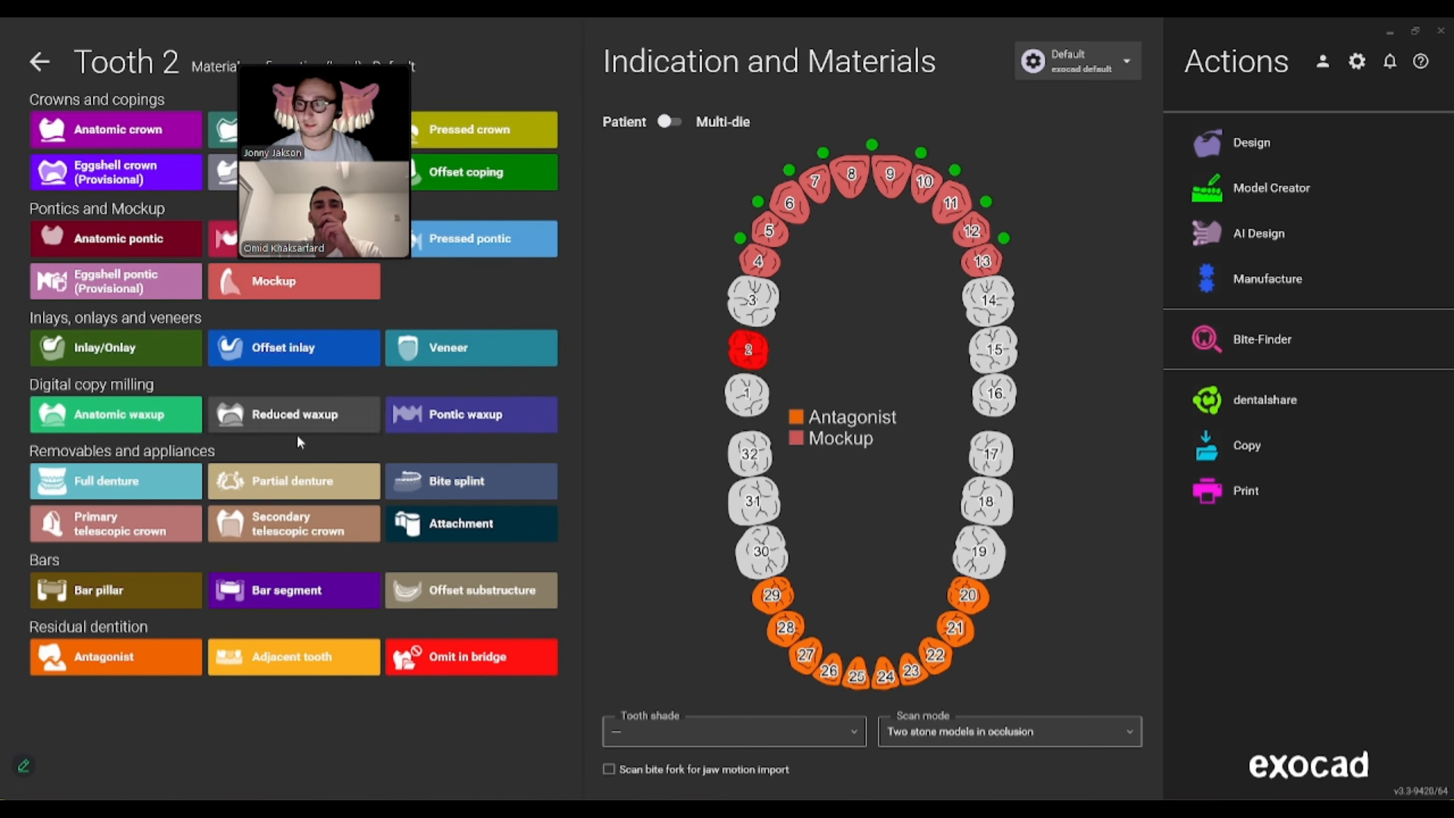
left_click(281, 281)
scroll(829, 646, "down", 2)
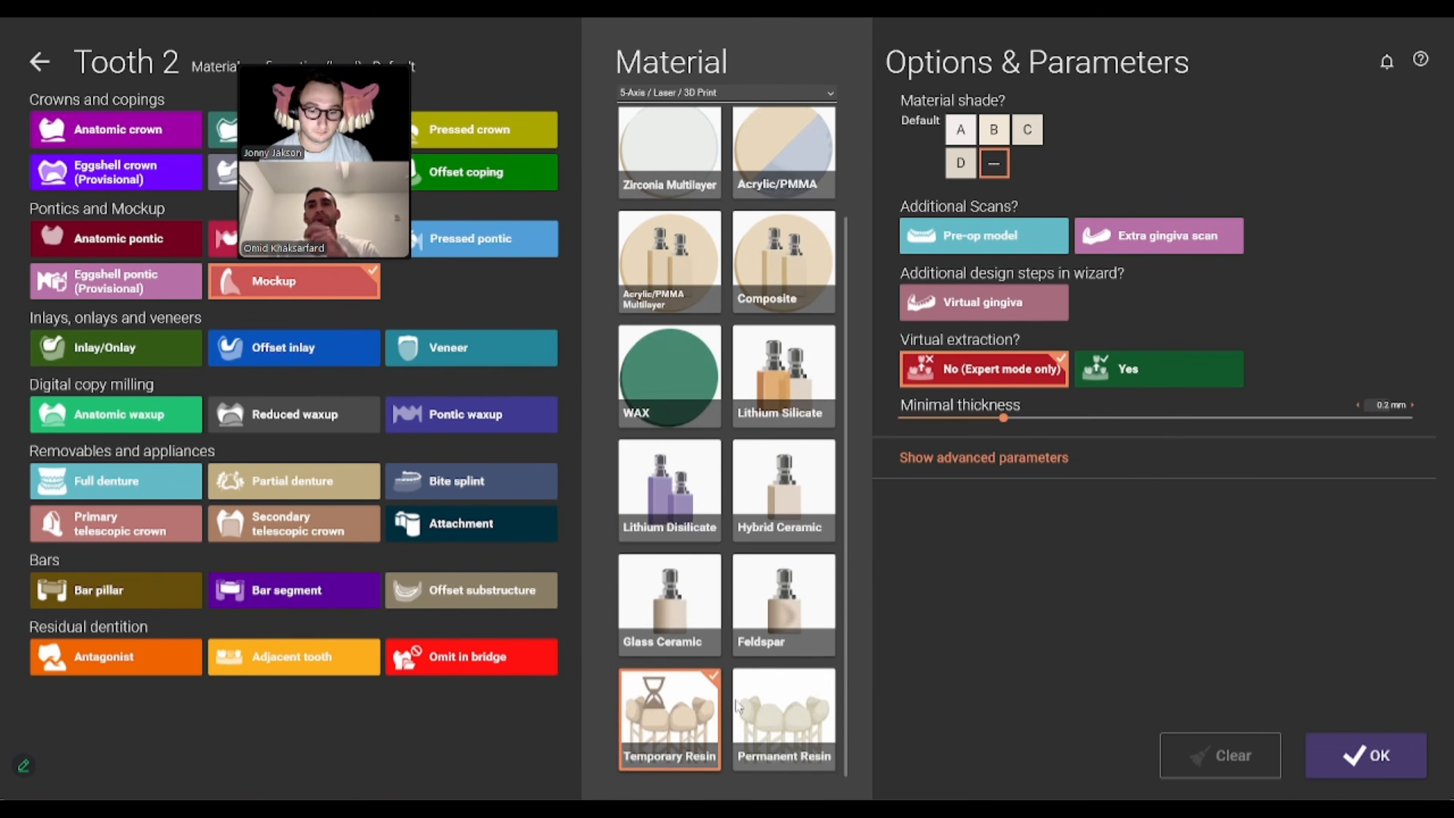
left_click(1366, 755)
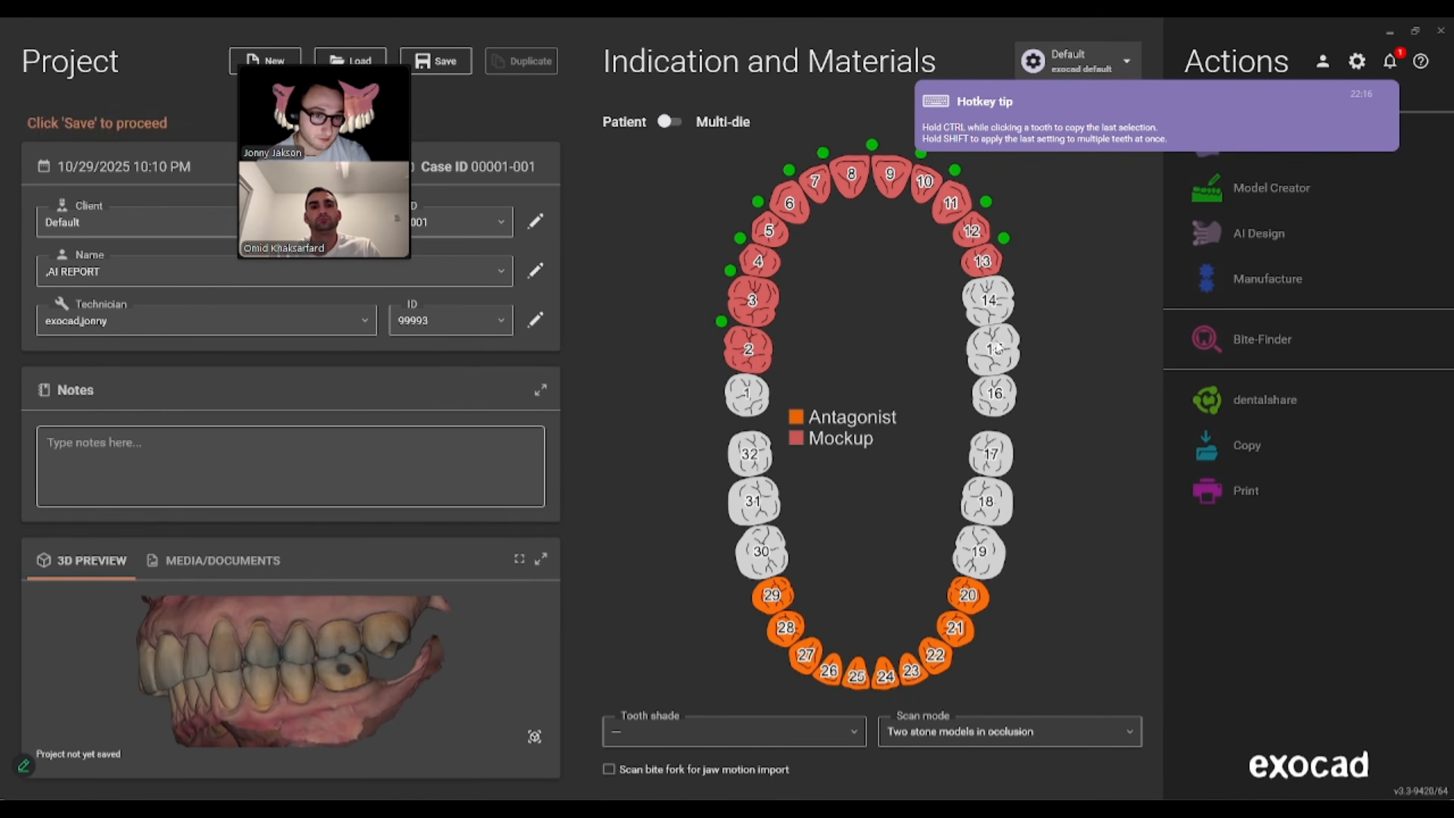
- Mark upper teeth 2, 3, 14 and 15 as adjacent teeth
left_click(750, 346)
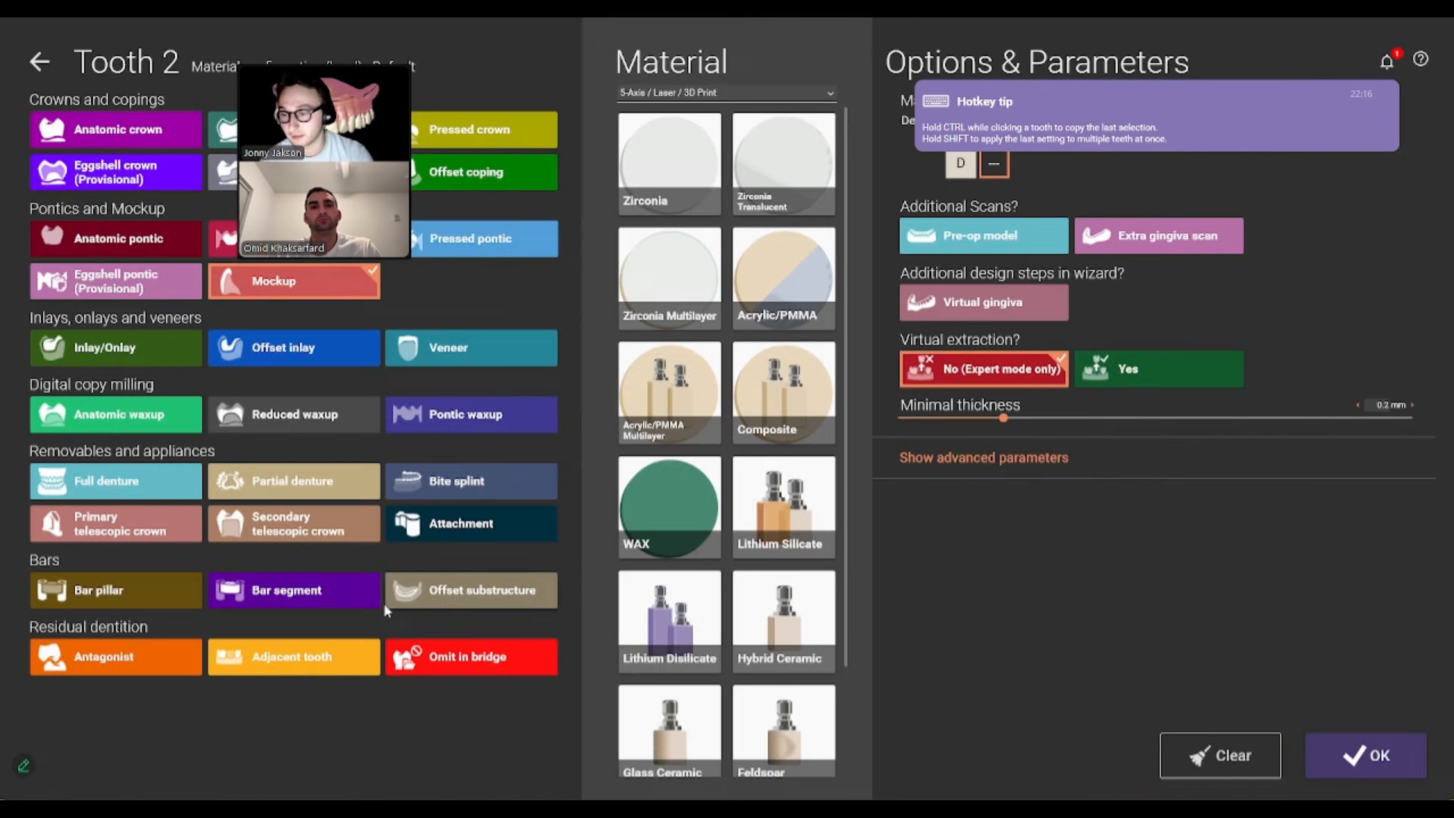
left_click(295, 667)
left_click(1366, 755)
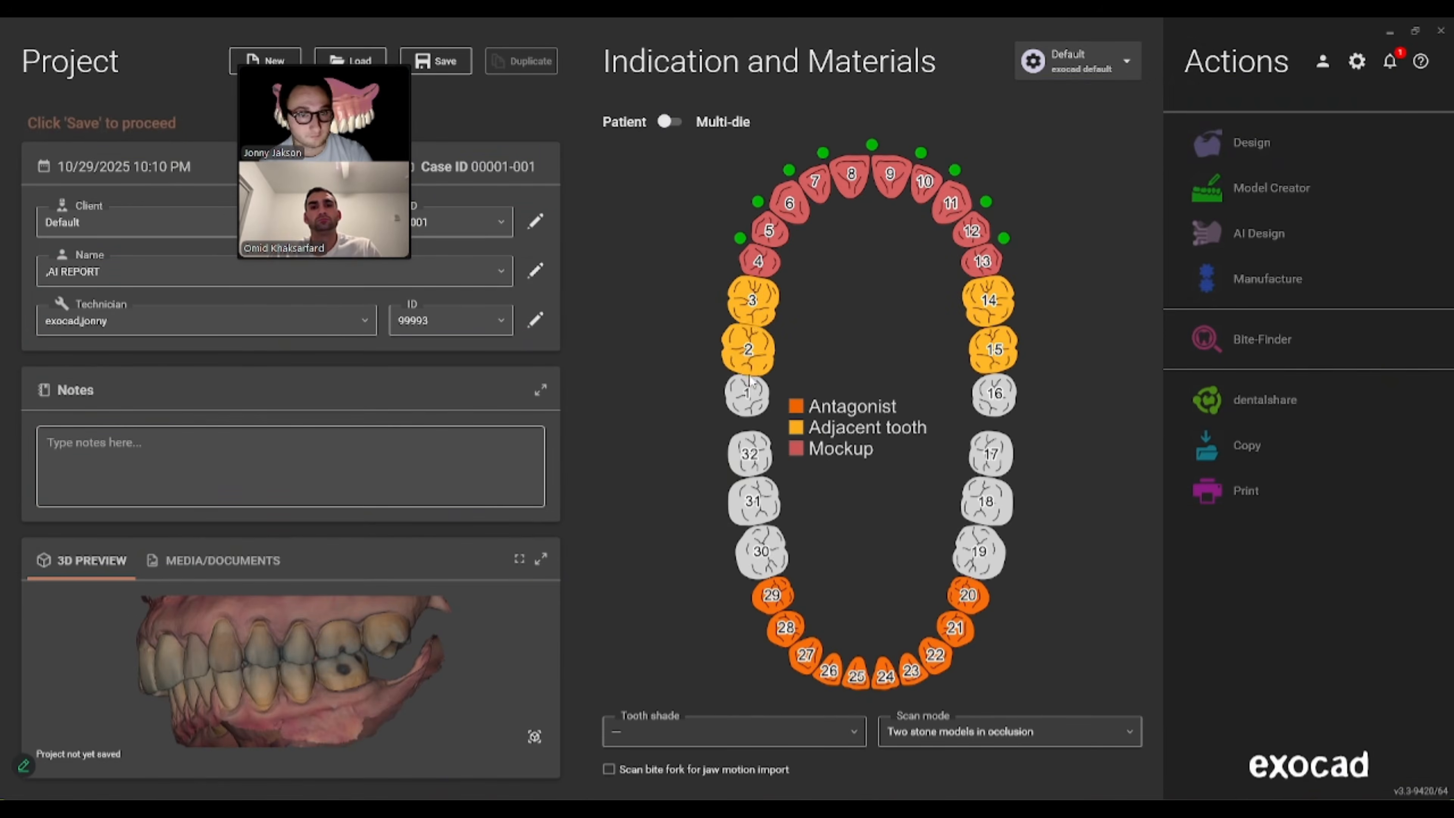
- Check the lower molars in the 3D preview and mark teeth 31 and 19 as antagonists
right_click_drag(229, 673, 369, 656)
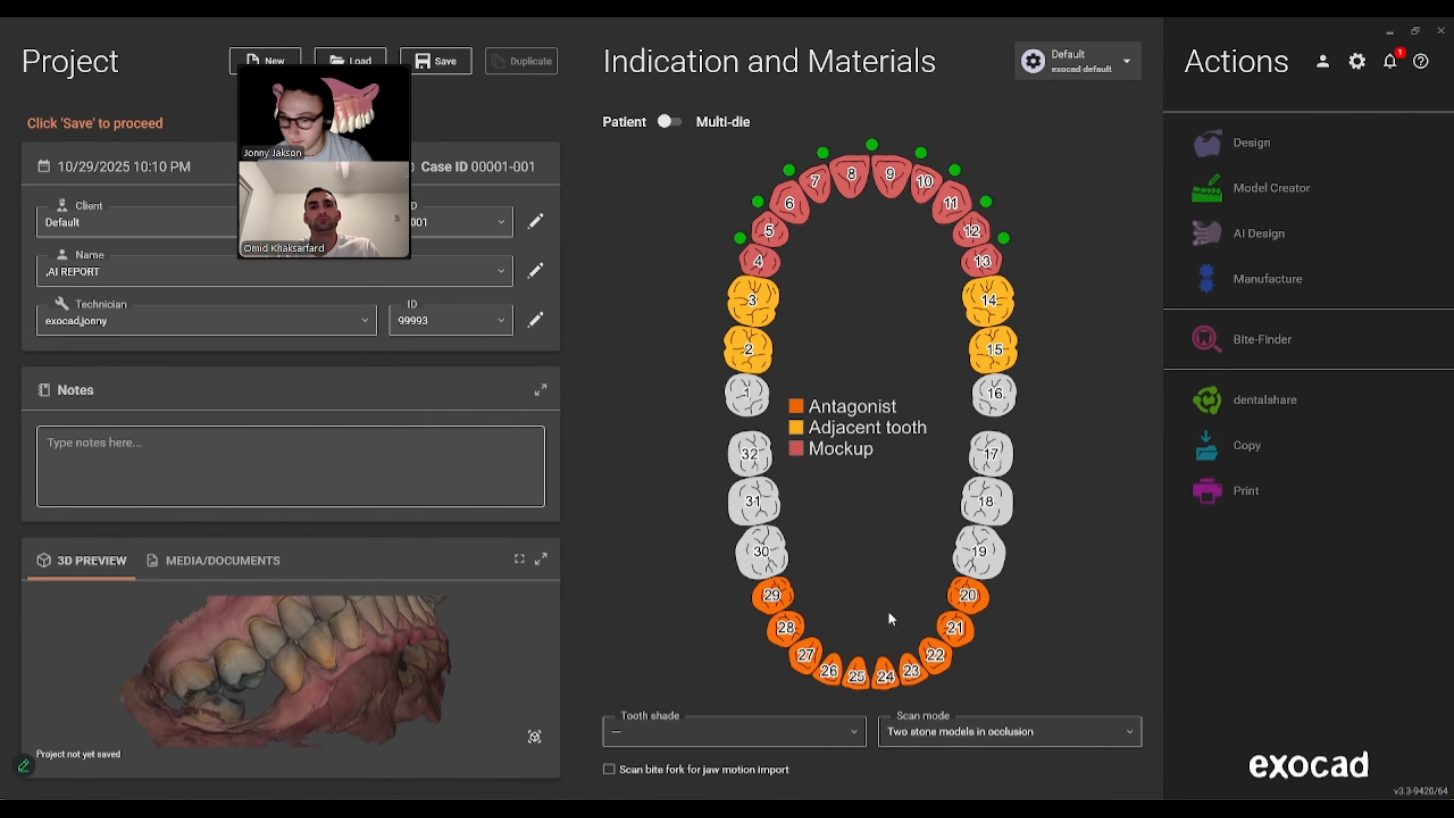
left_click(764, 514)
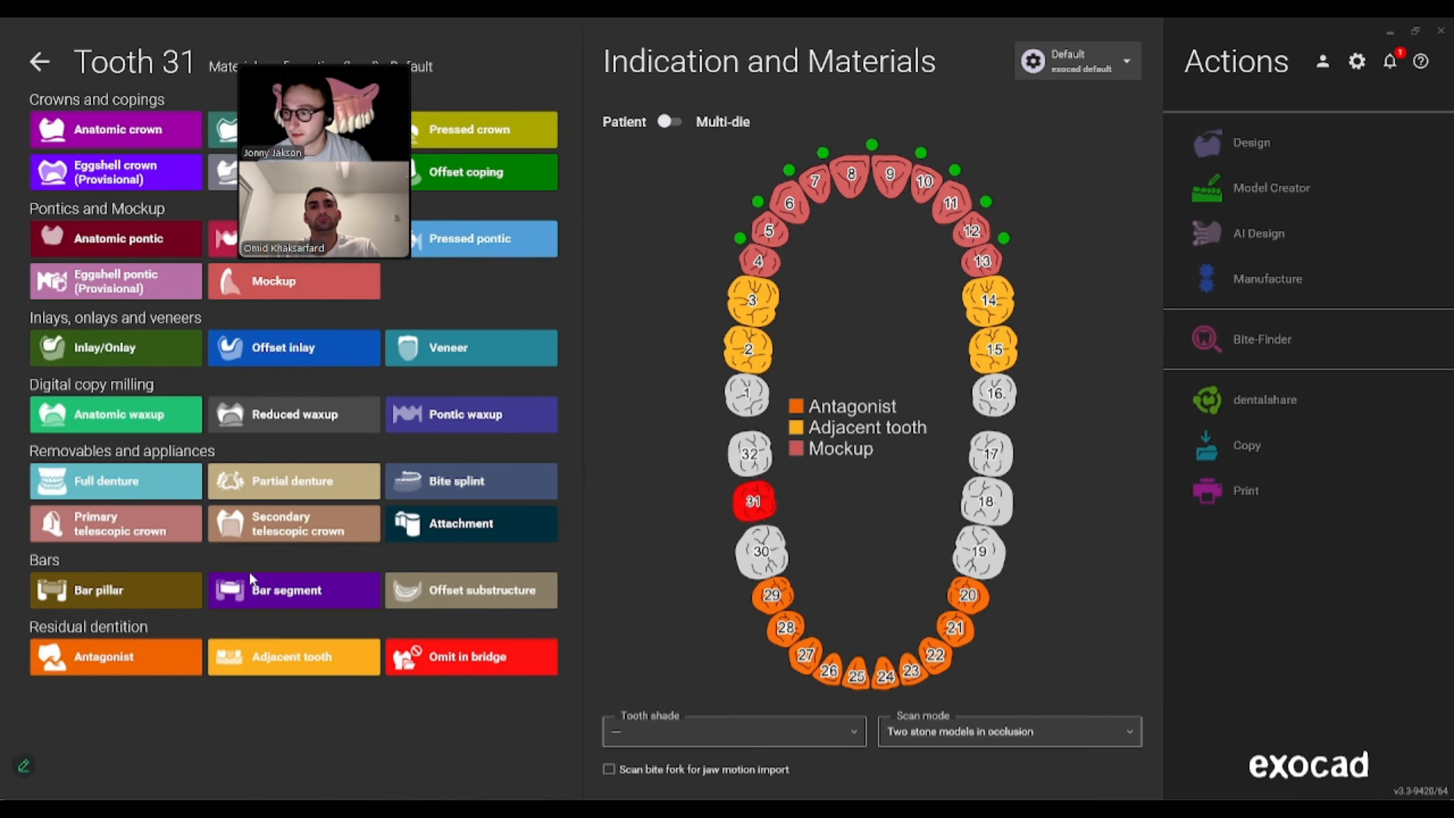
left_click(87, 672)
left_click(1352, 753)
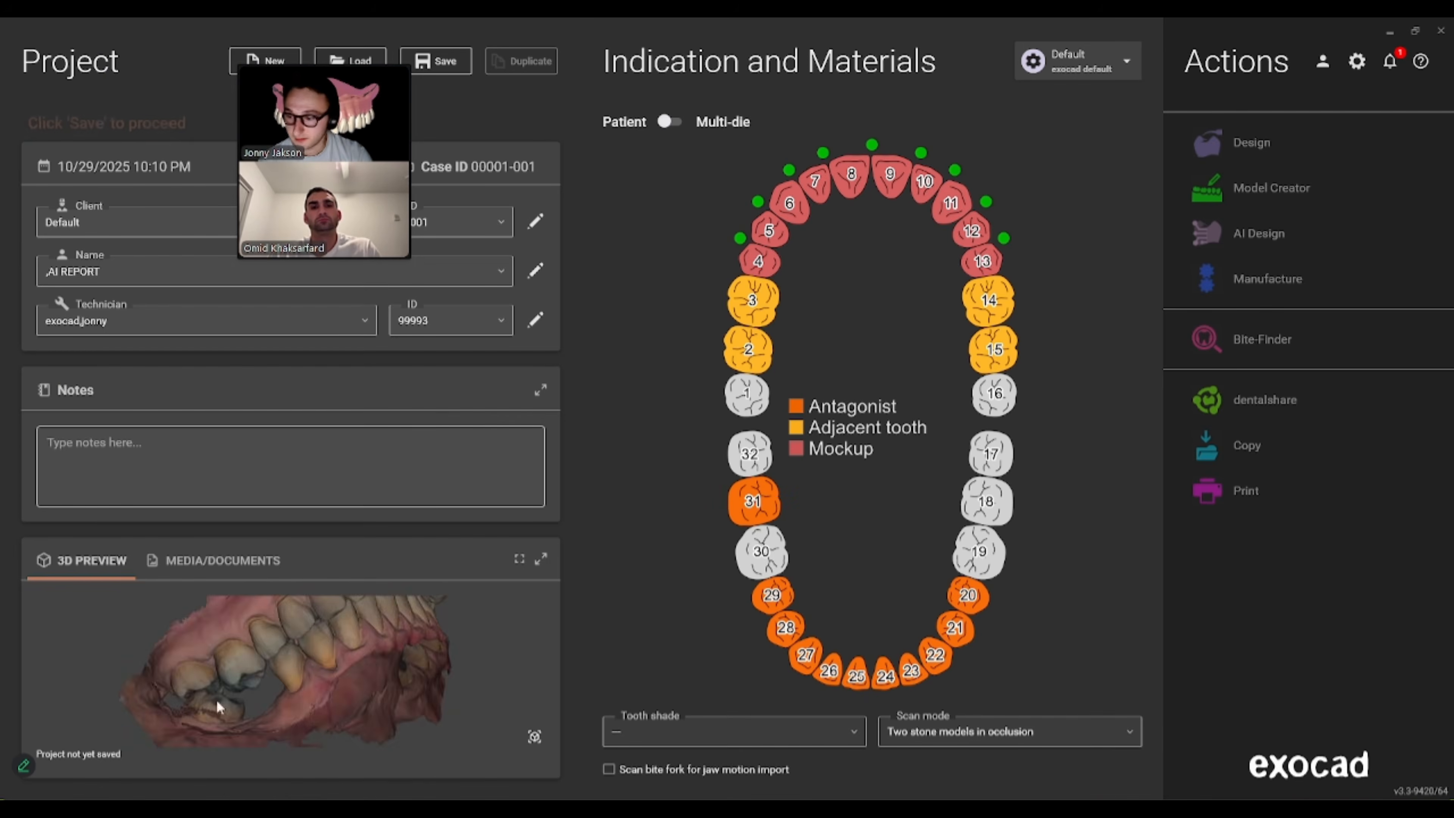
right_click_drag(217, 707, 134, 685)
right_click_drag(286, 684, 190, 692)
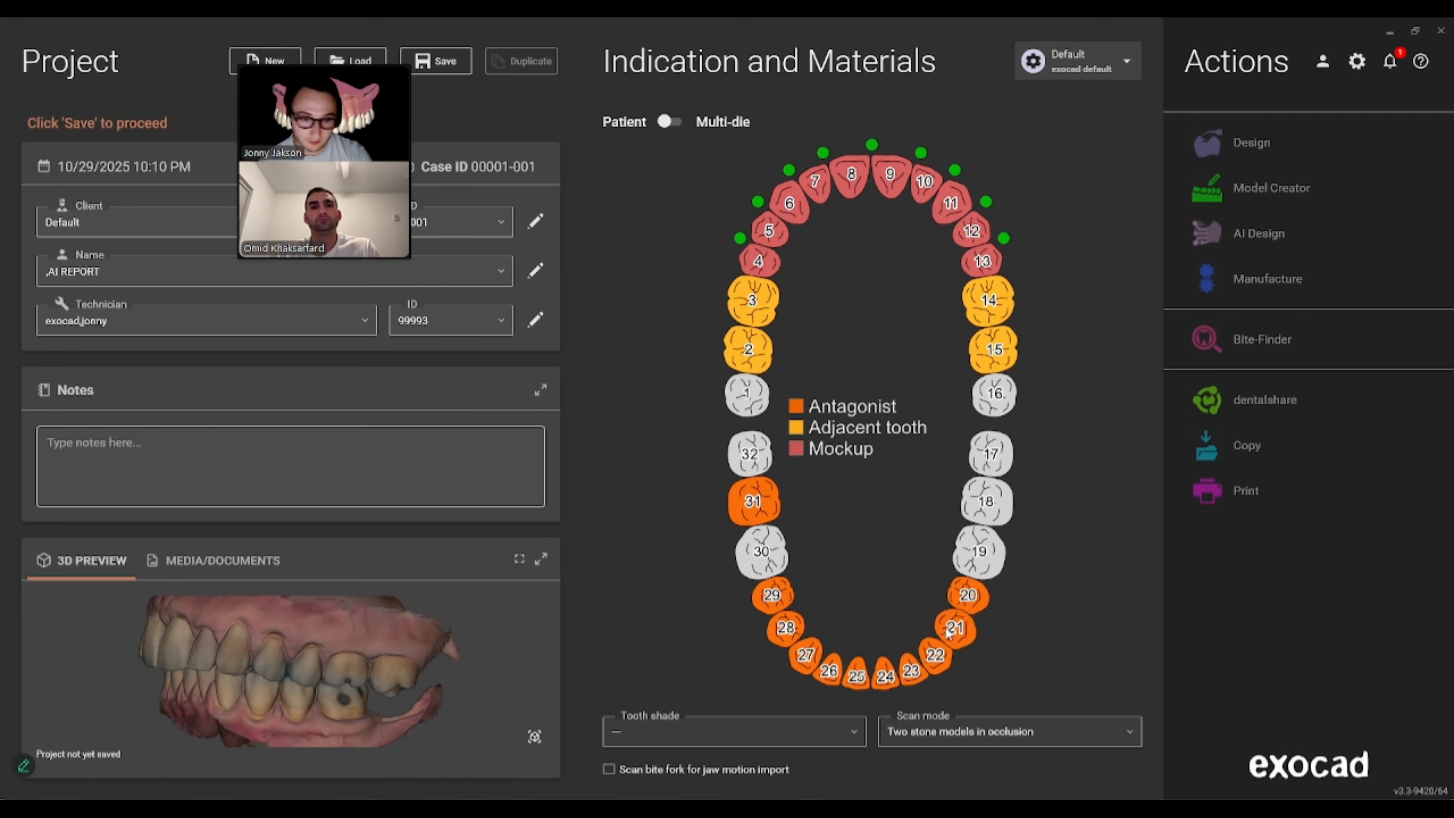
left_click(960, 561, "ctrl")
right_click_drag(275, 667, 330, 684)
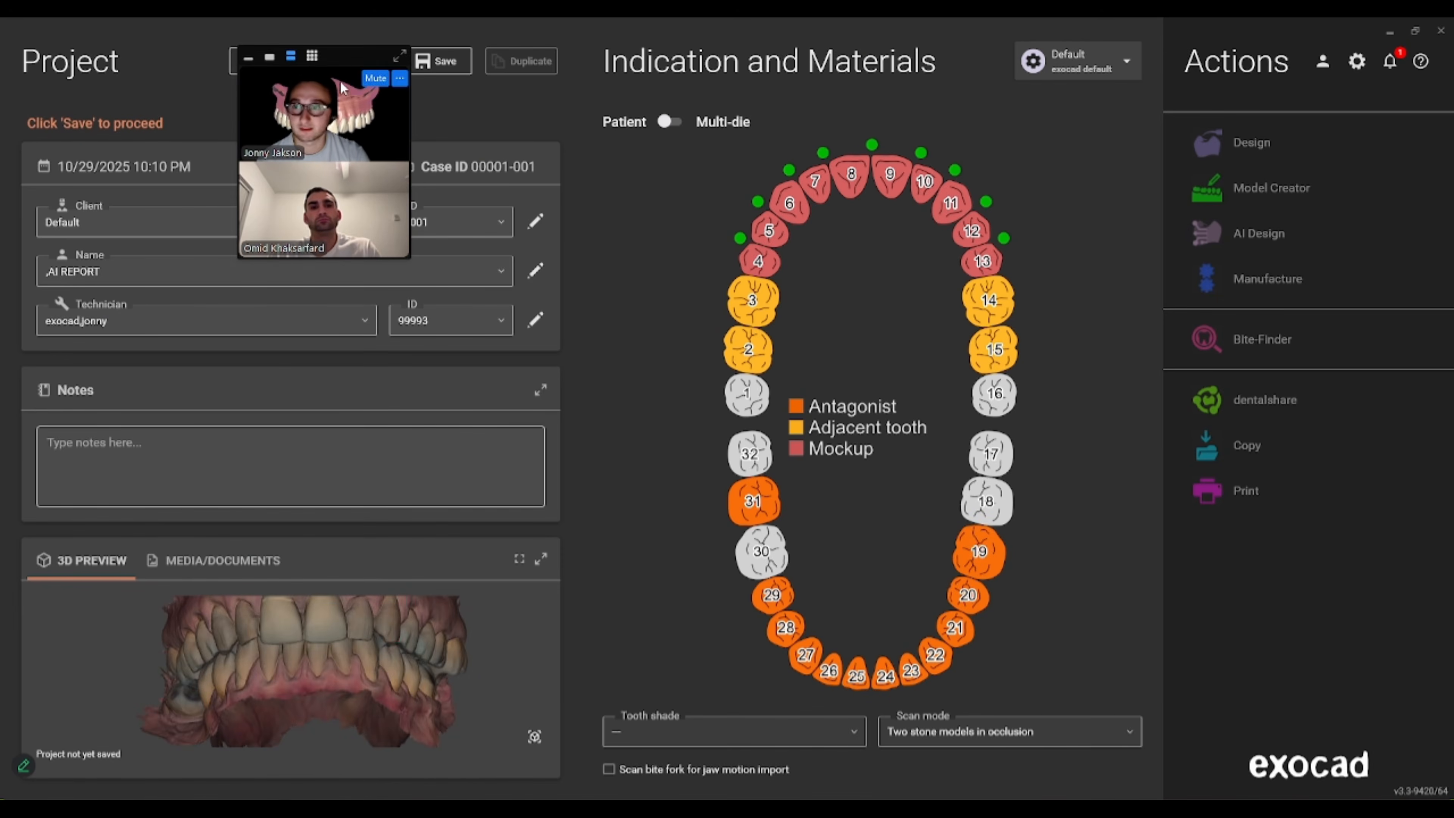
- Review the tooth assignments with Change Reconstruction Type in the design's Expert mode
left_click_drag(342, 87, 335, 157)
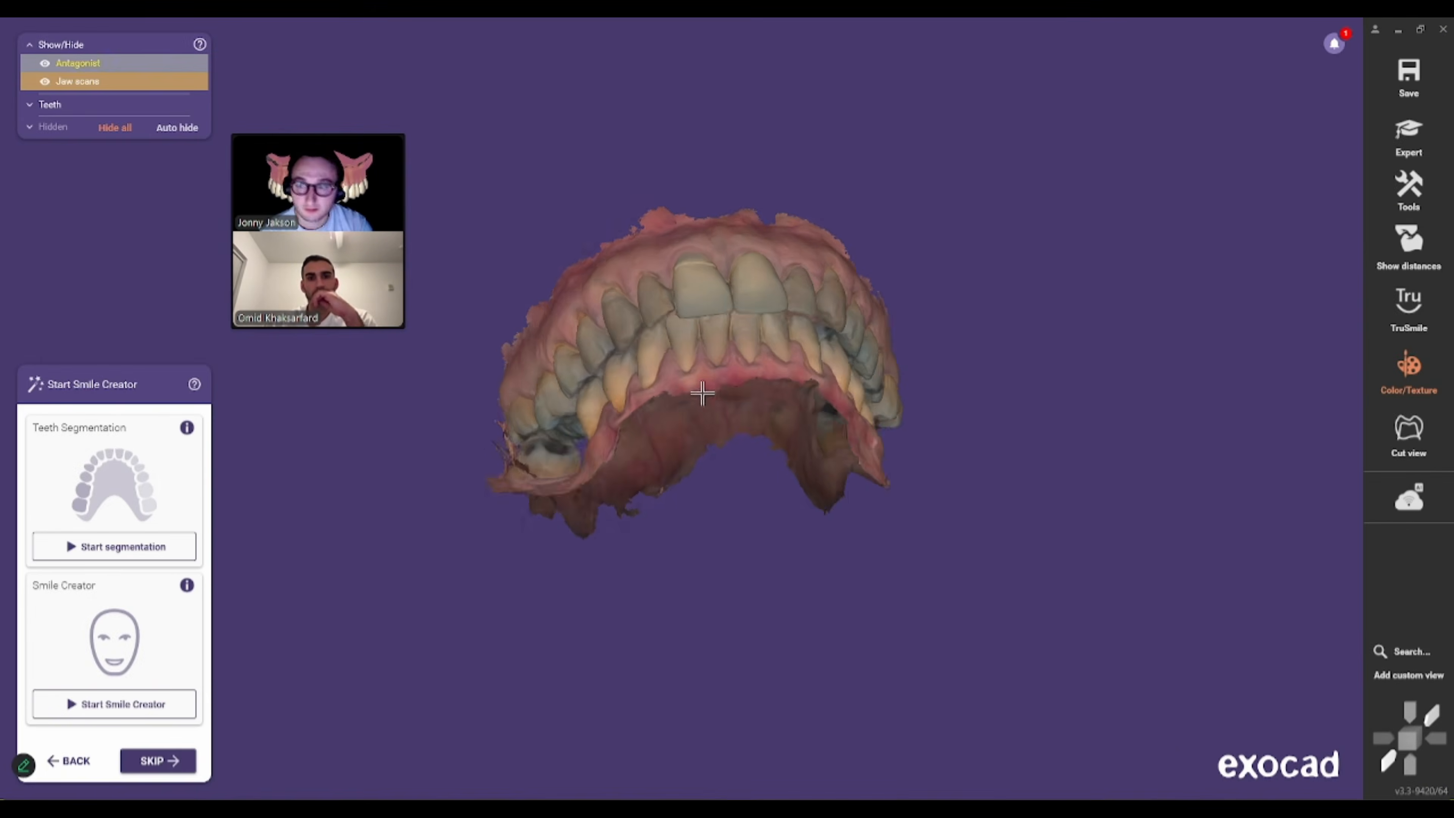
left_click(1414, 186)
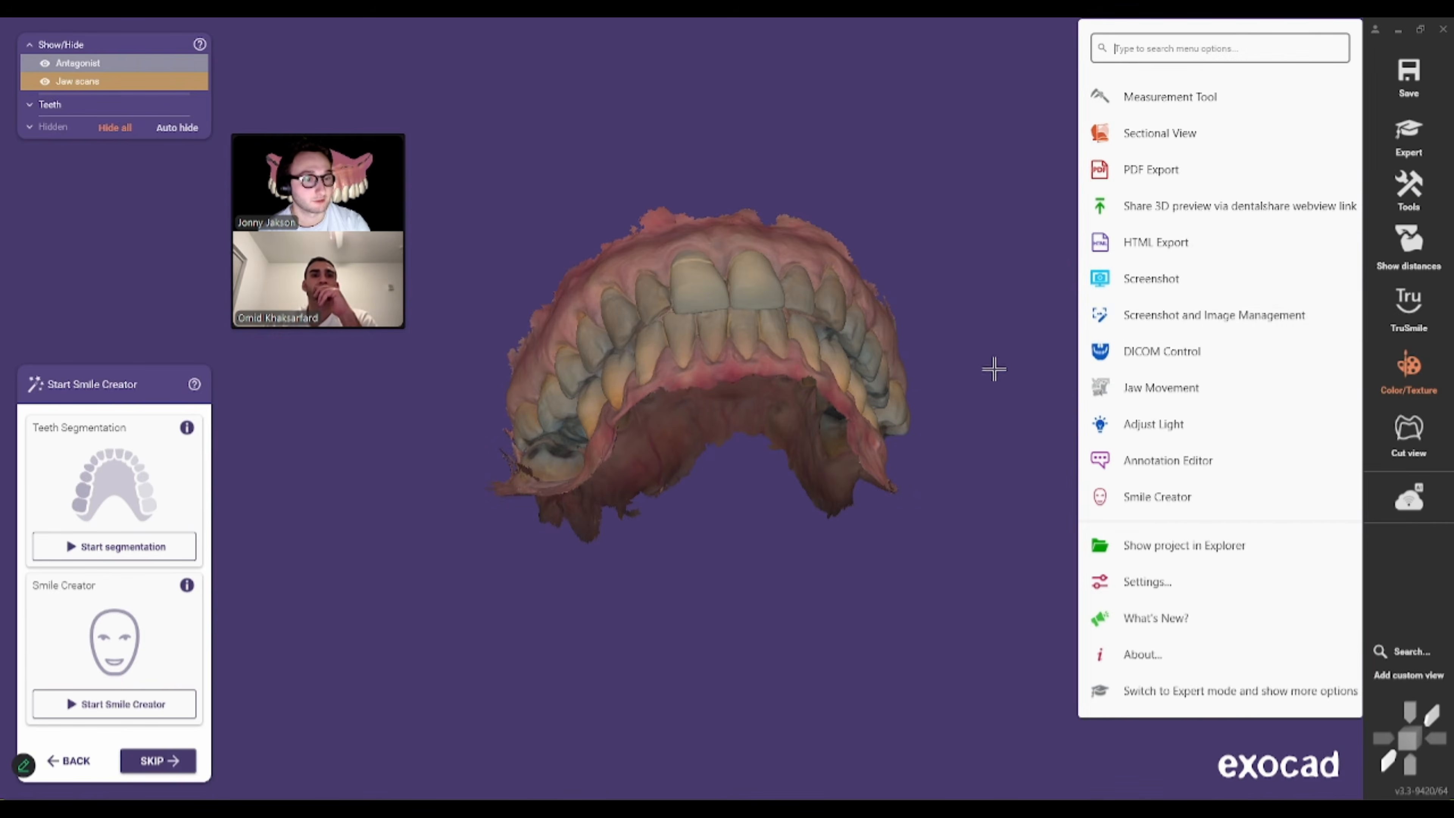
left_click(1408, 137)
left_click(1406, 198)
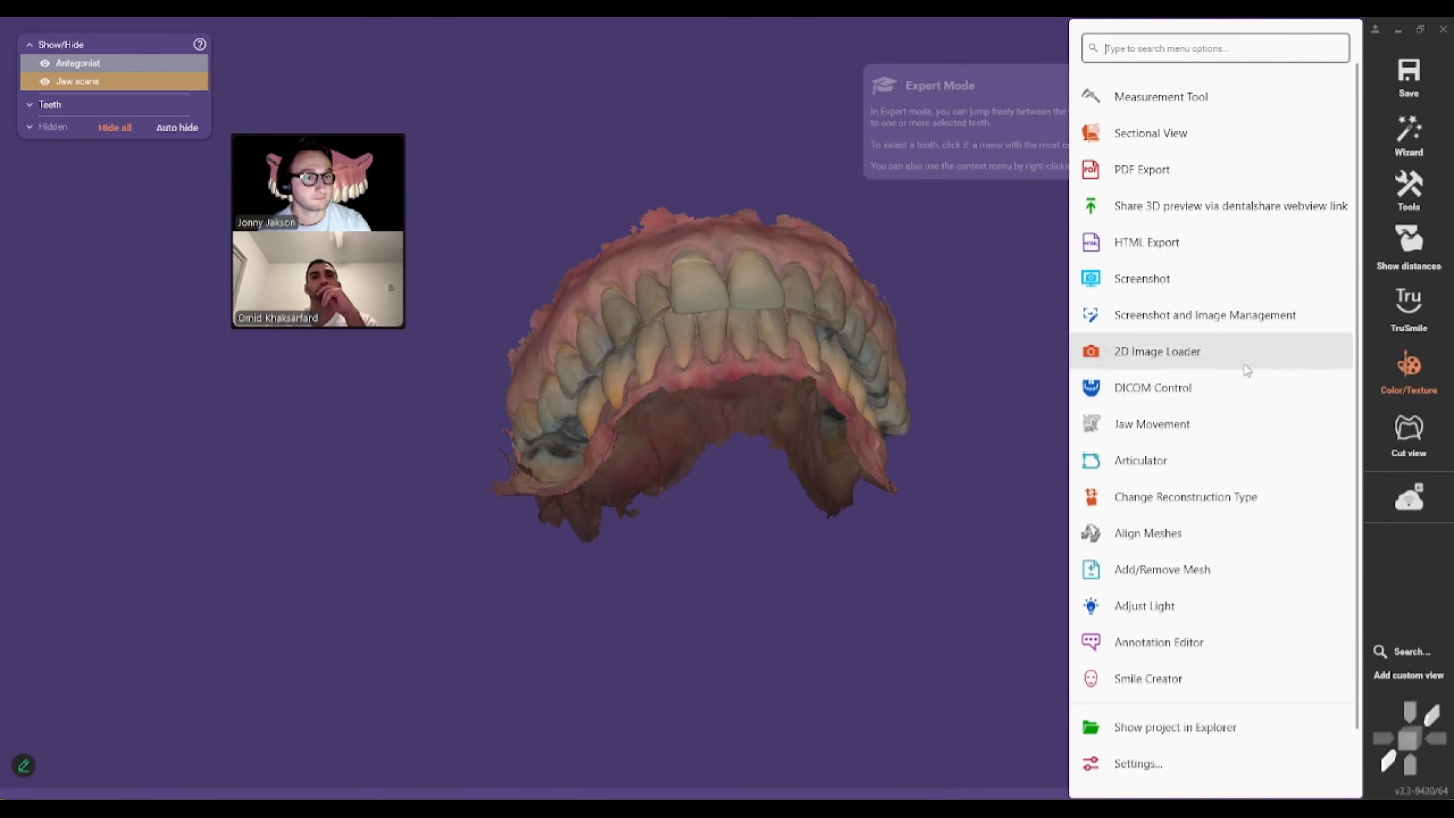
left_click(1247, 500)
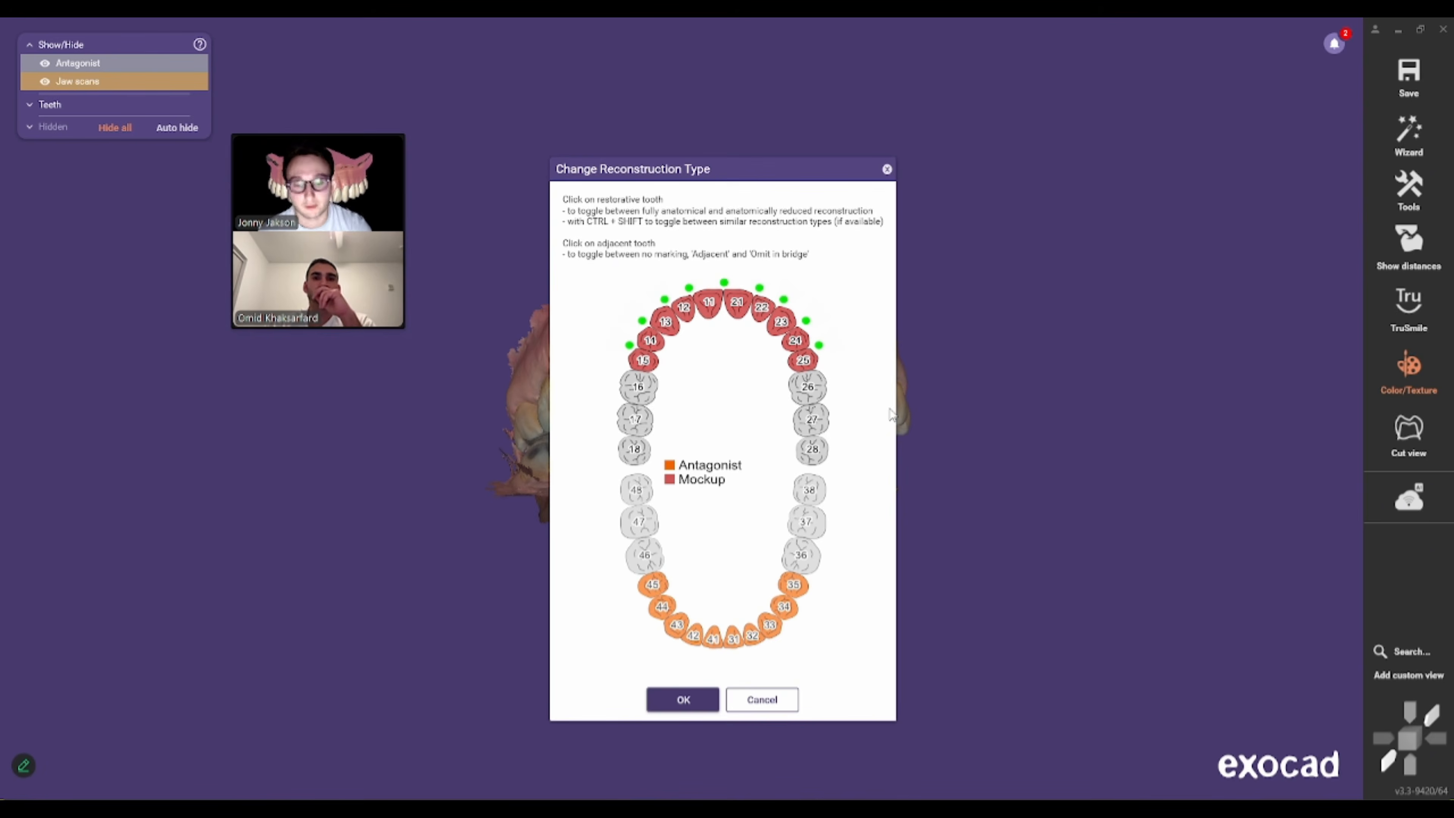
left_click(762, 699)
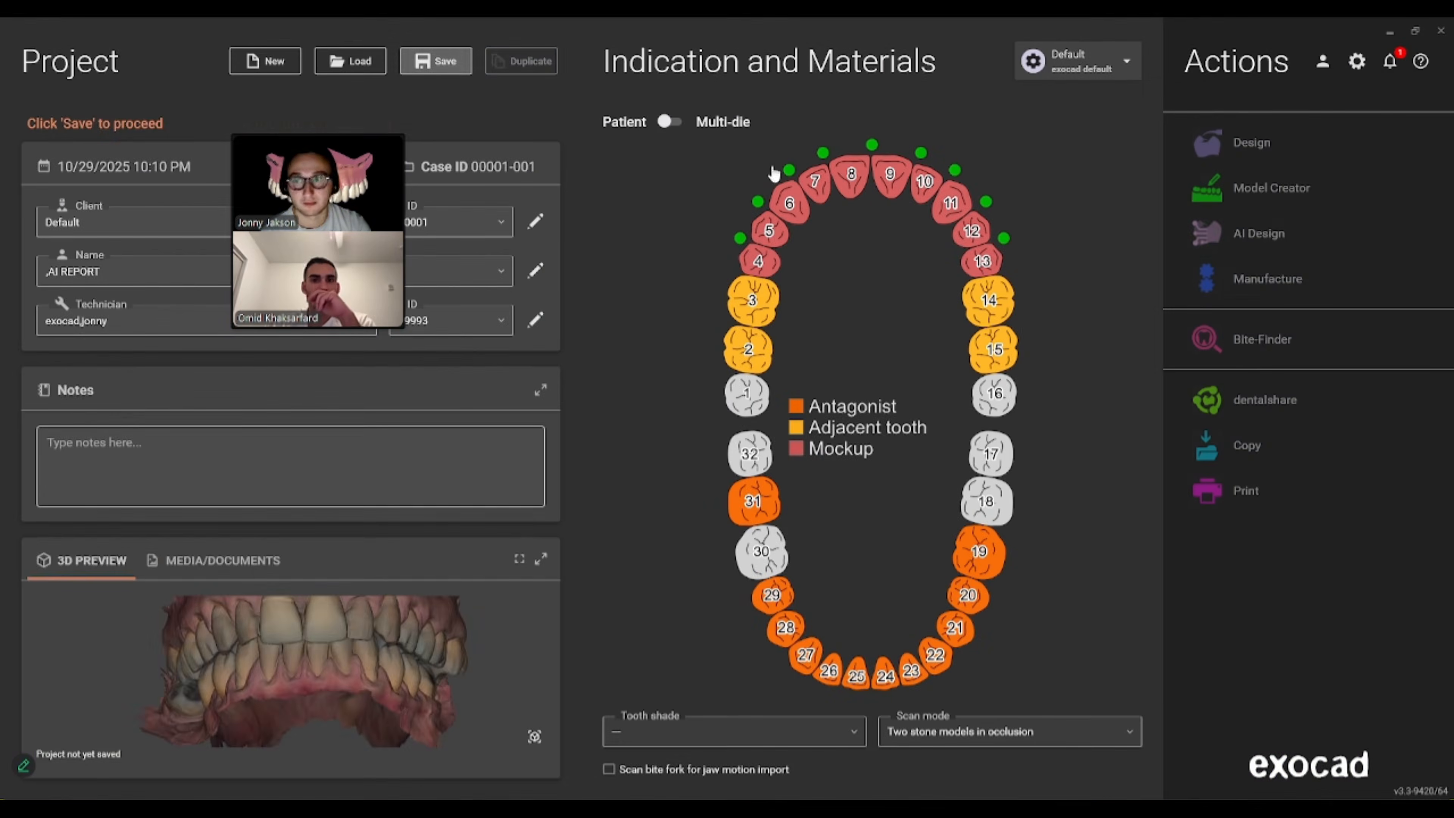
- Save the project and launch an additional instance of the Design application despite the one already running
left_click(436, 60)
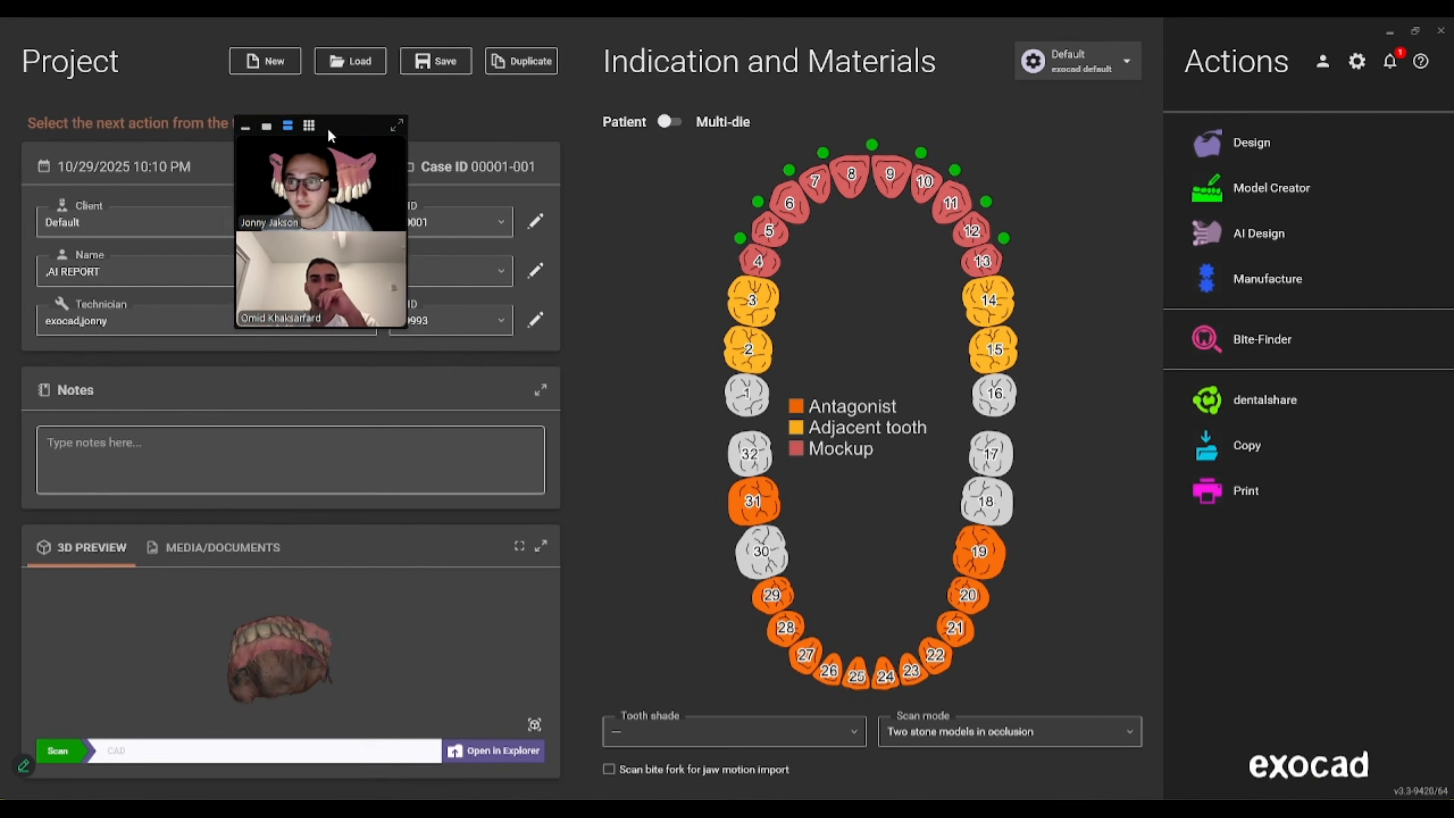
left_click(1202, 141)
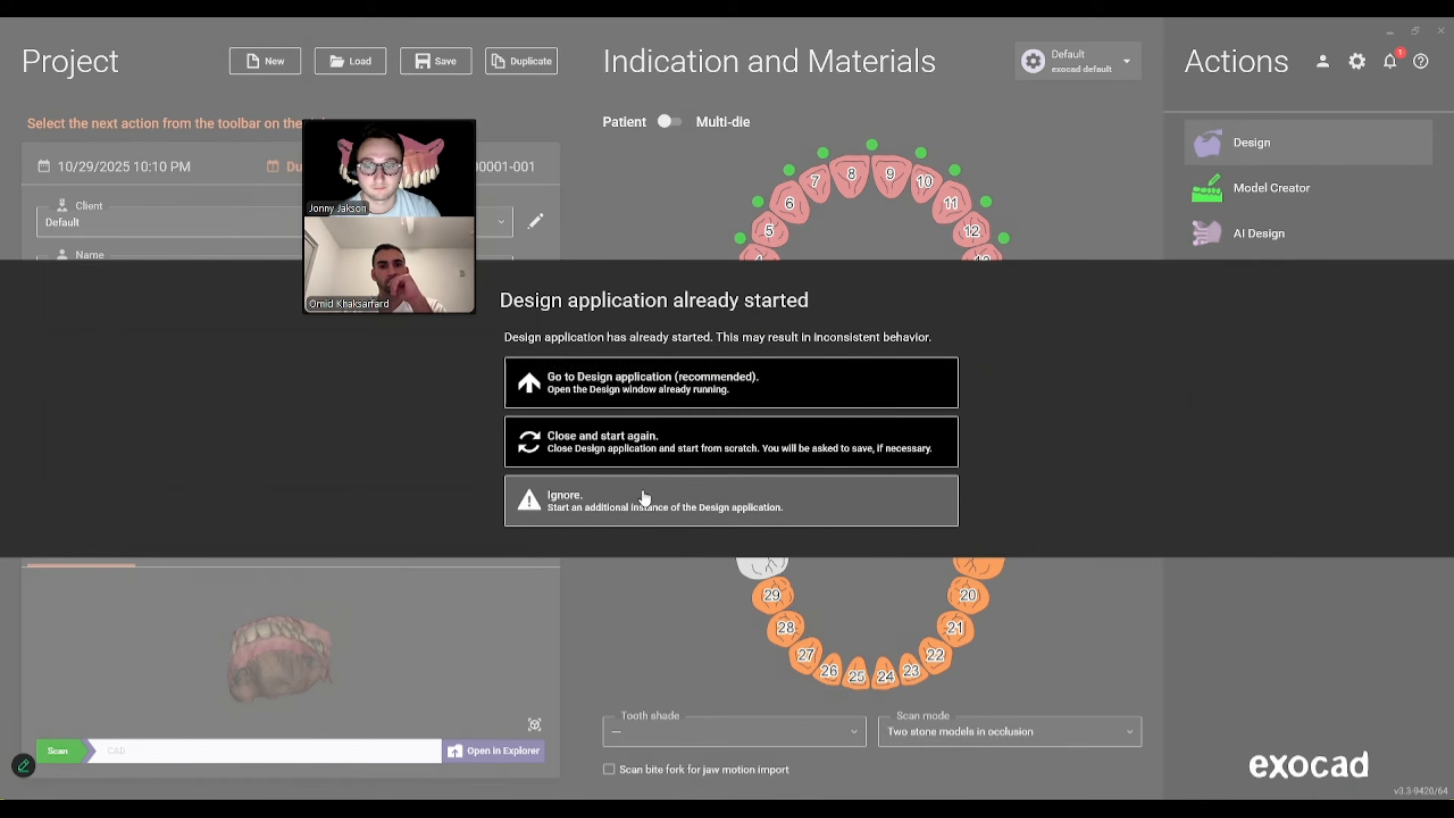
left_click(552, 503)
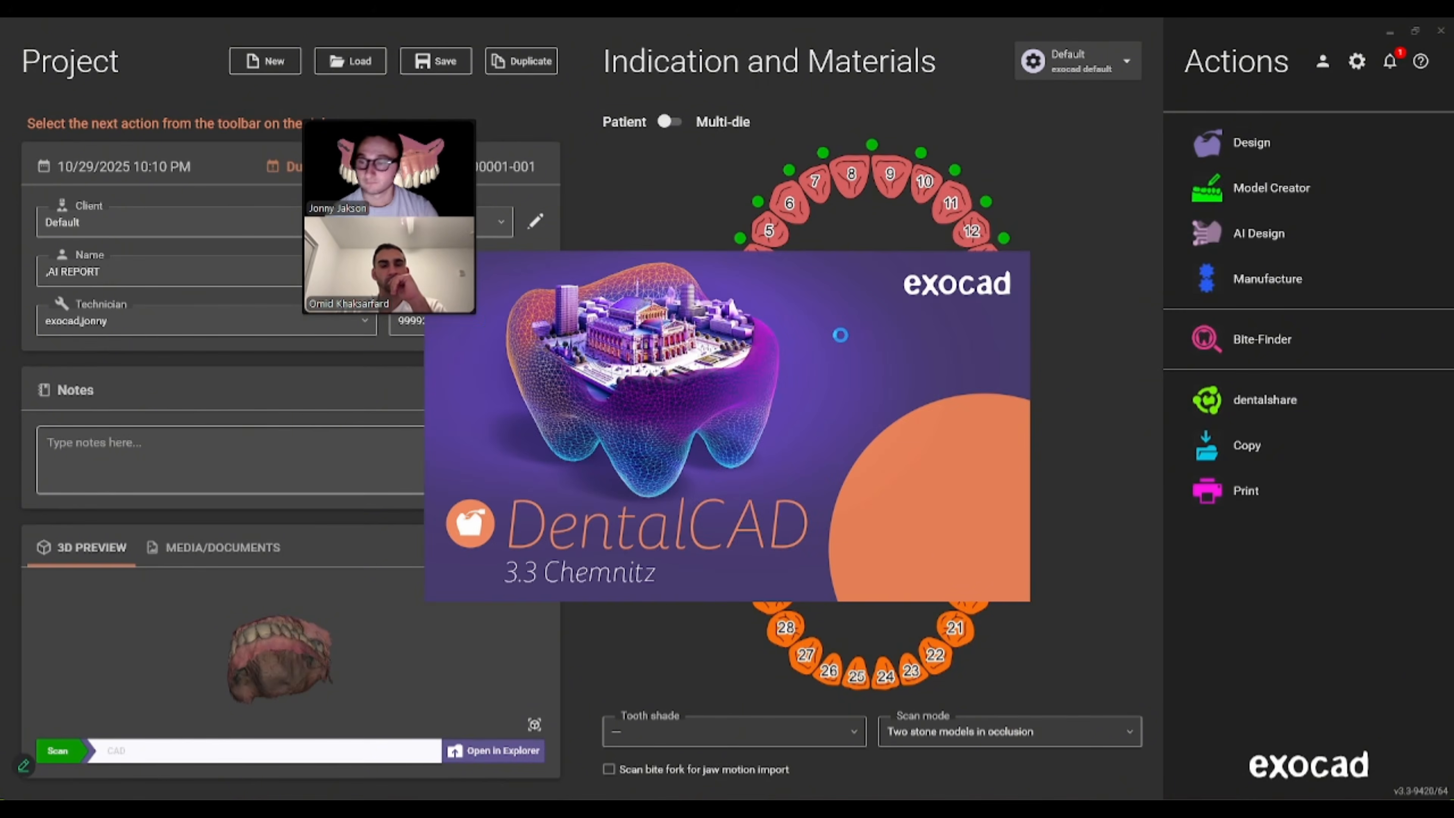
mouse_move(410, 118)
left_click_drag(410, 117, 178, 76)
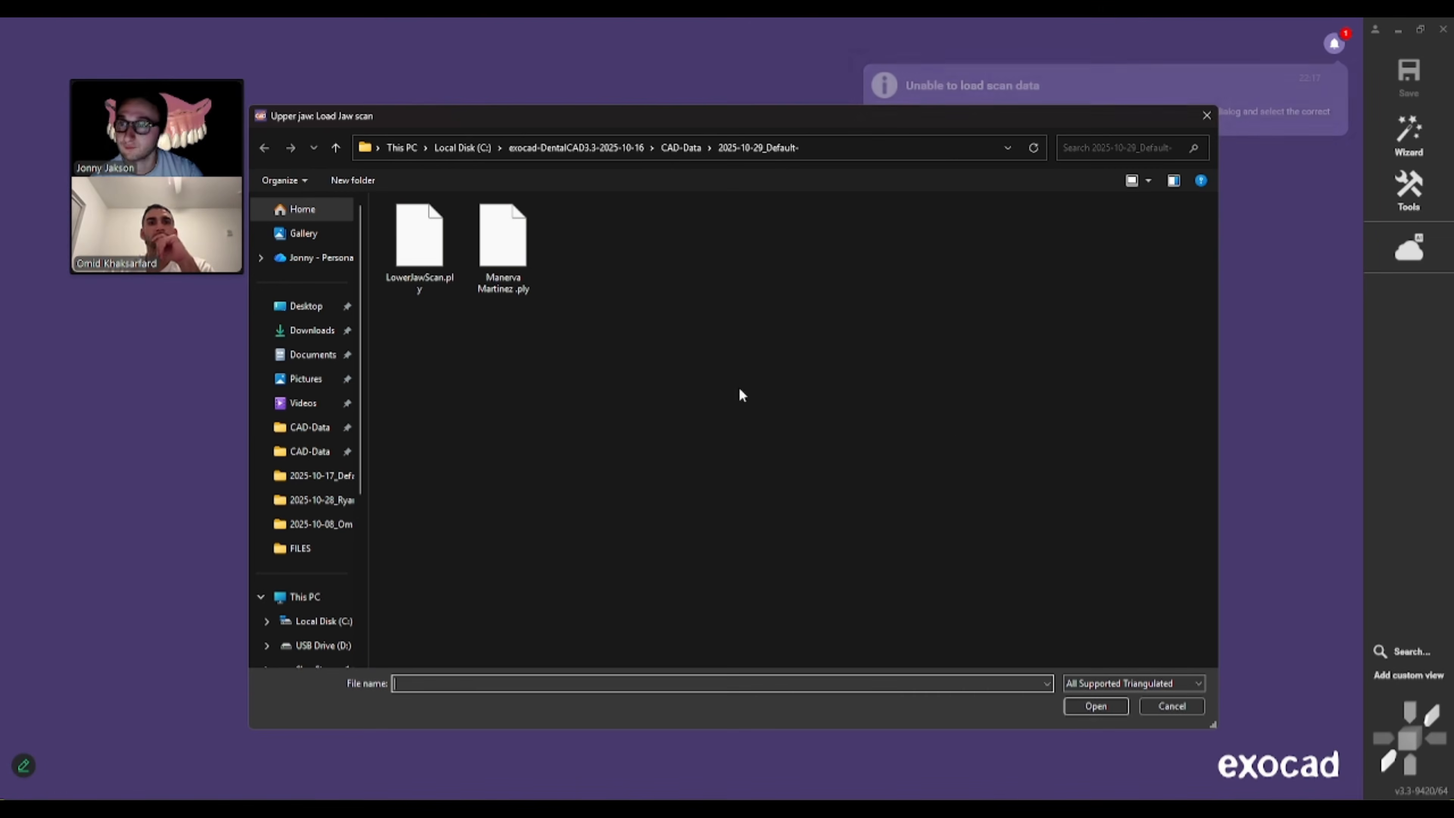
- Load the patient-named PLY as the upper jaw scan and LowerJawScan.ply as the antagonist, and accept the occlusal orientation
double_click(523, 263)
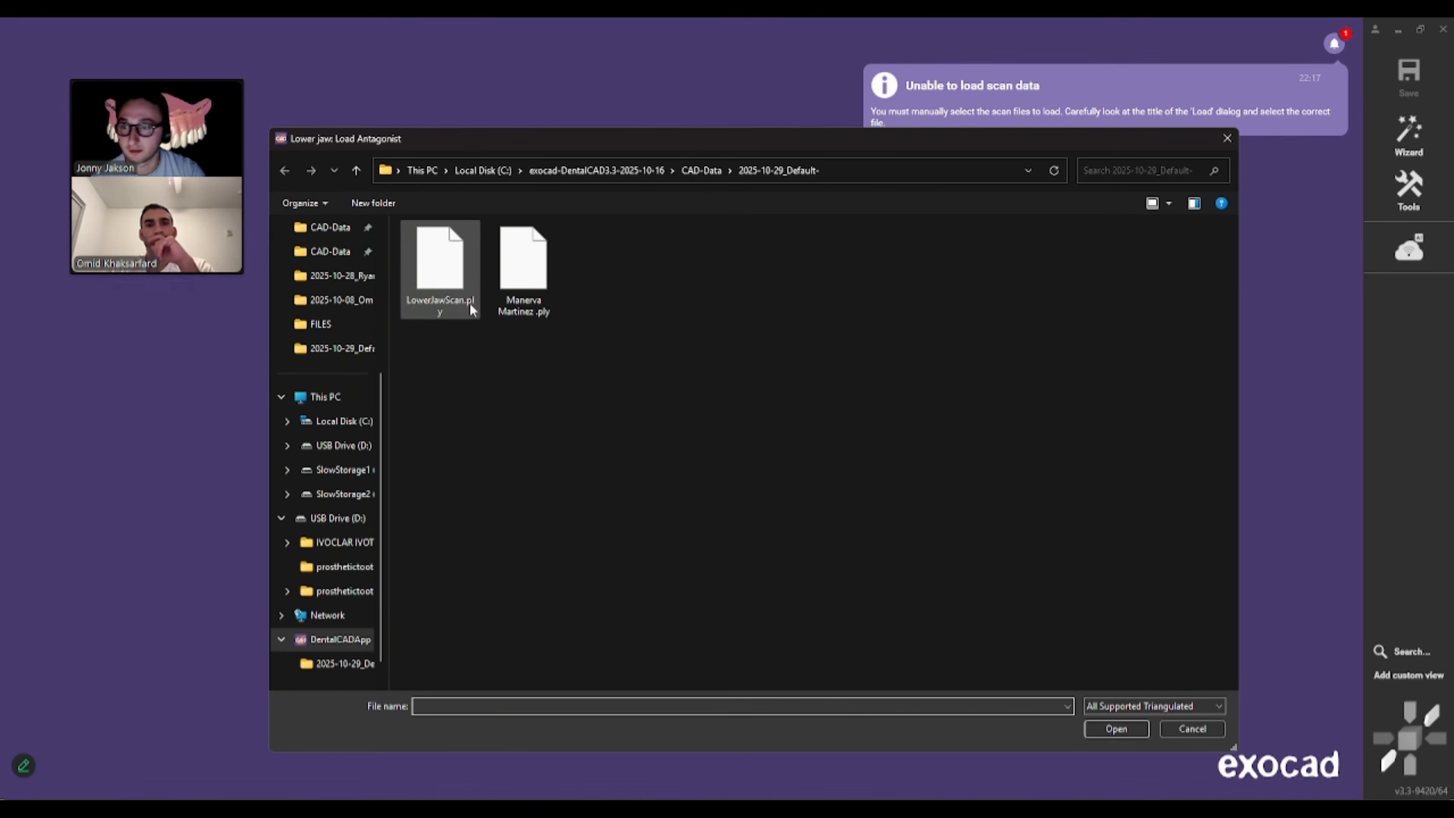
double_click(446, 287)
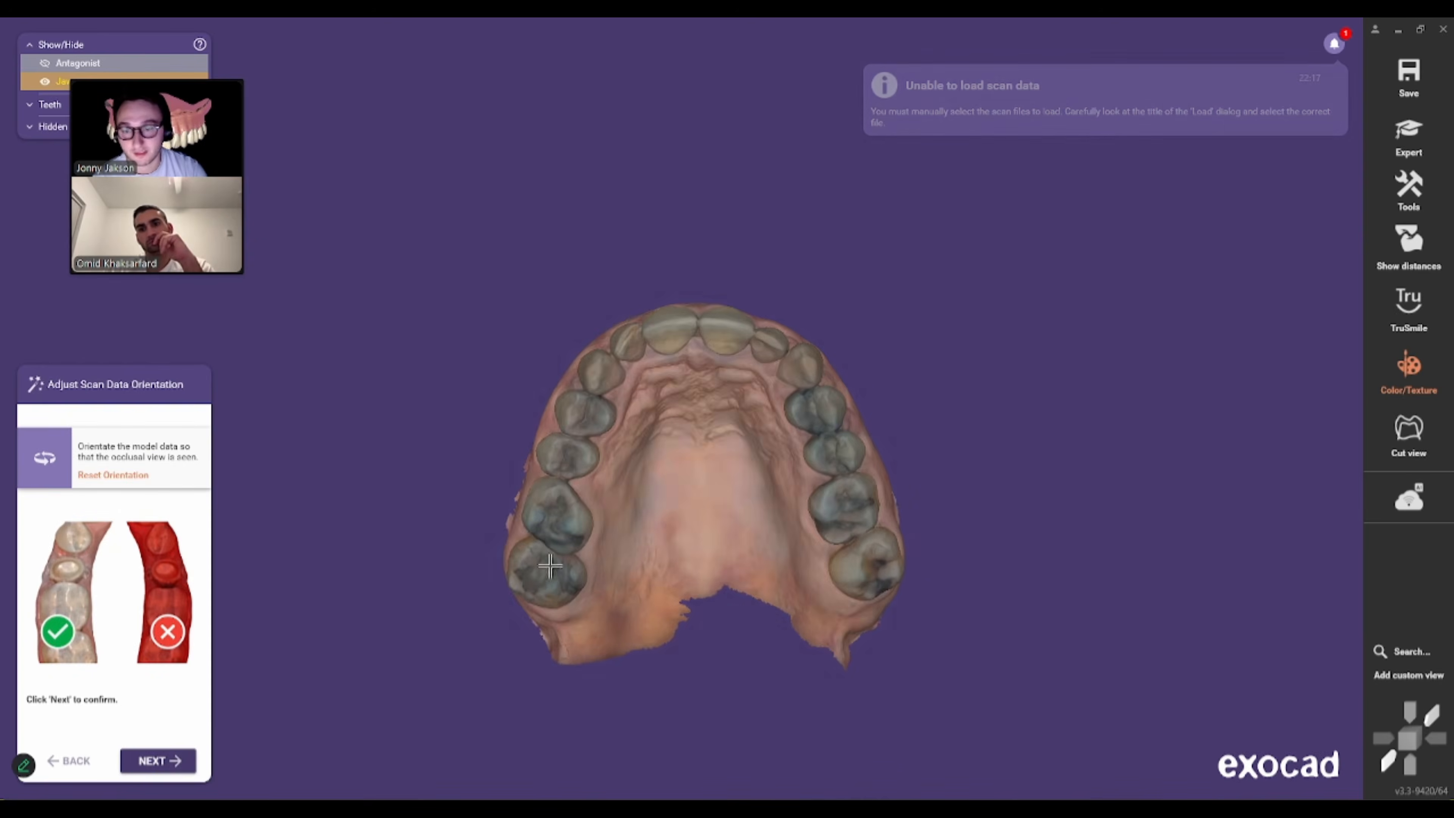
left_click(172, 761)
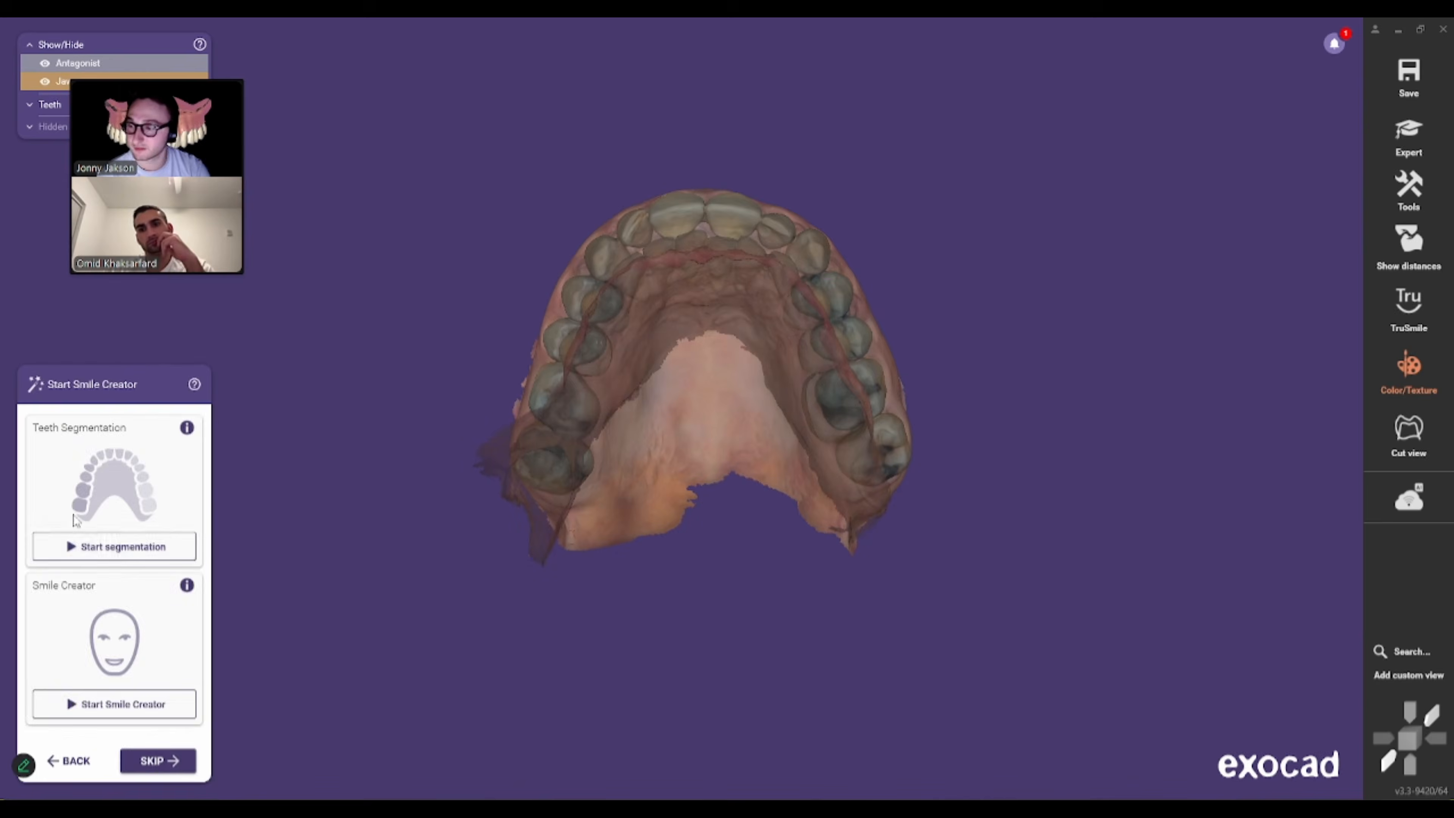
- Run the automatic teeth segmentation on the upper jaw and proceed to the lower jaw
left_click(115, 547)
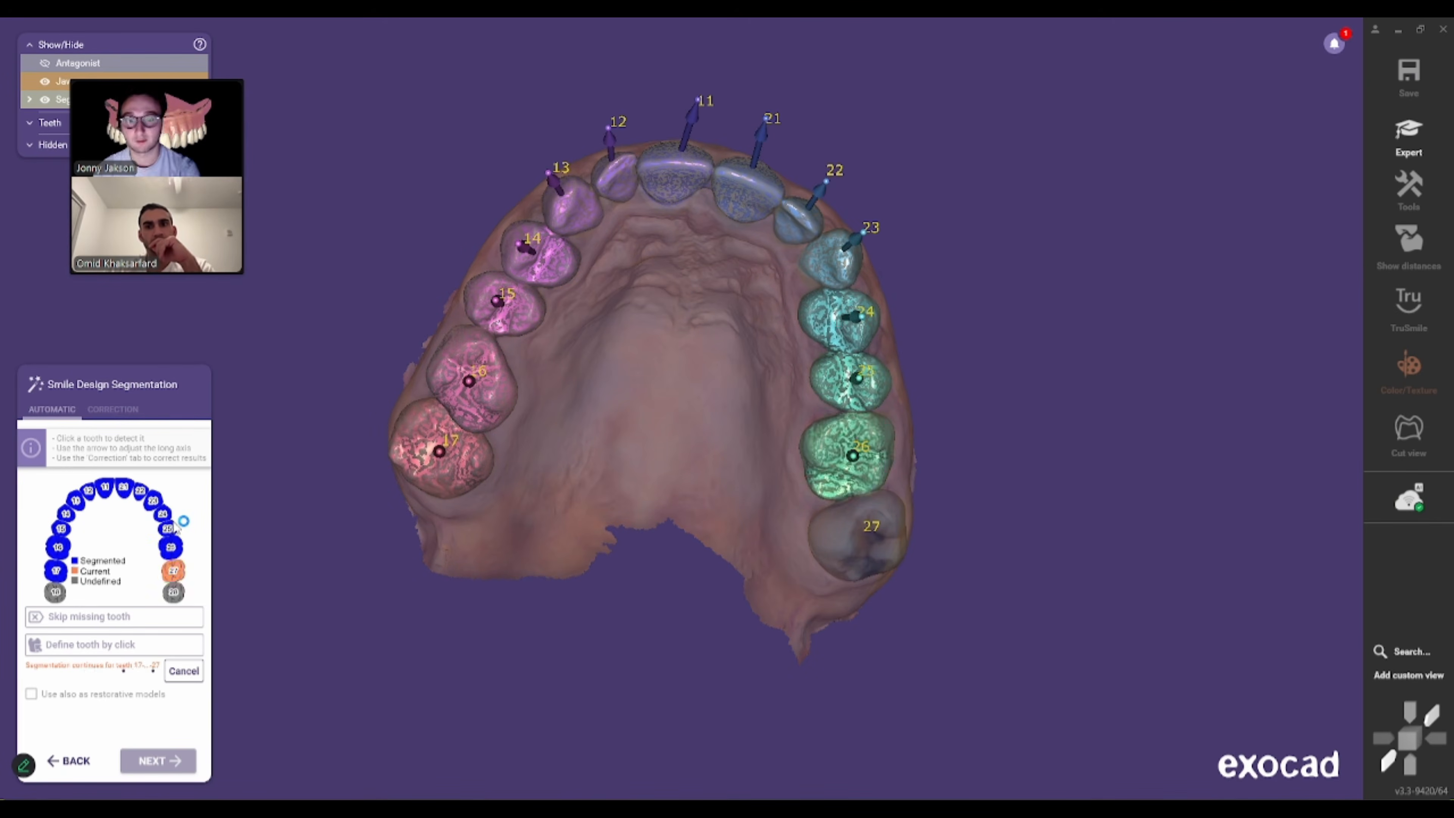
left_click(178, 761)
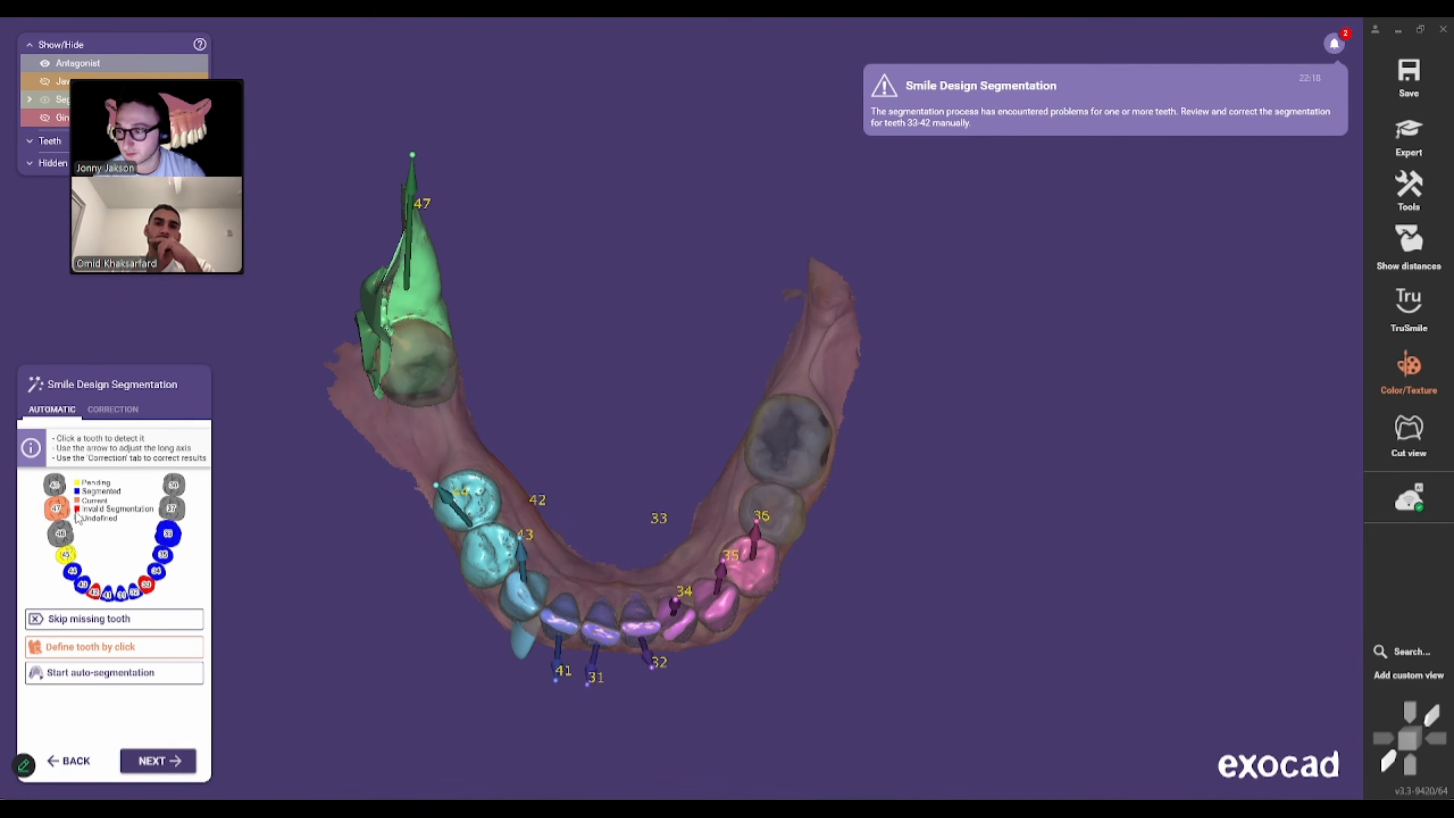
- Redefine the faulty segmentation of lower tooth 47 on the isolated rear molar and adjust its long axis
middle_click(433, 386)
scroll(431, 387, "up", 3)
right_click_drag(678, 410, 674, 369)
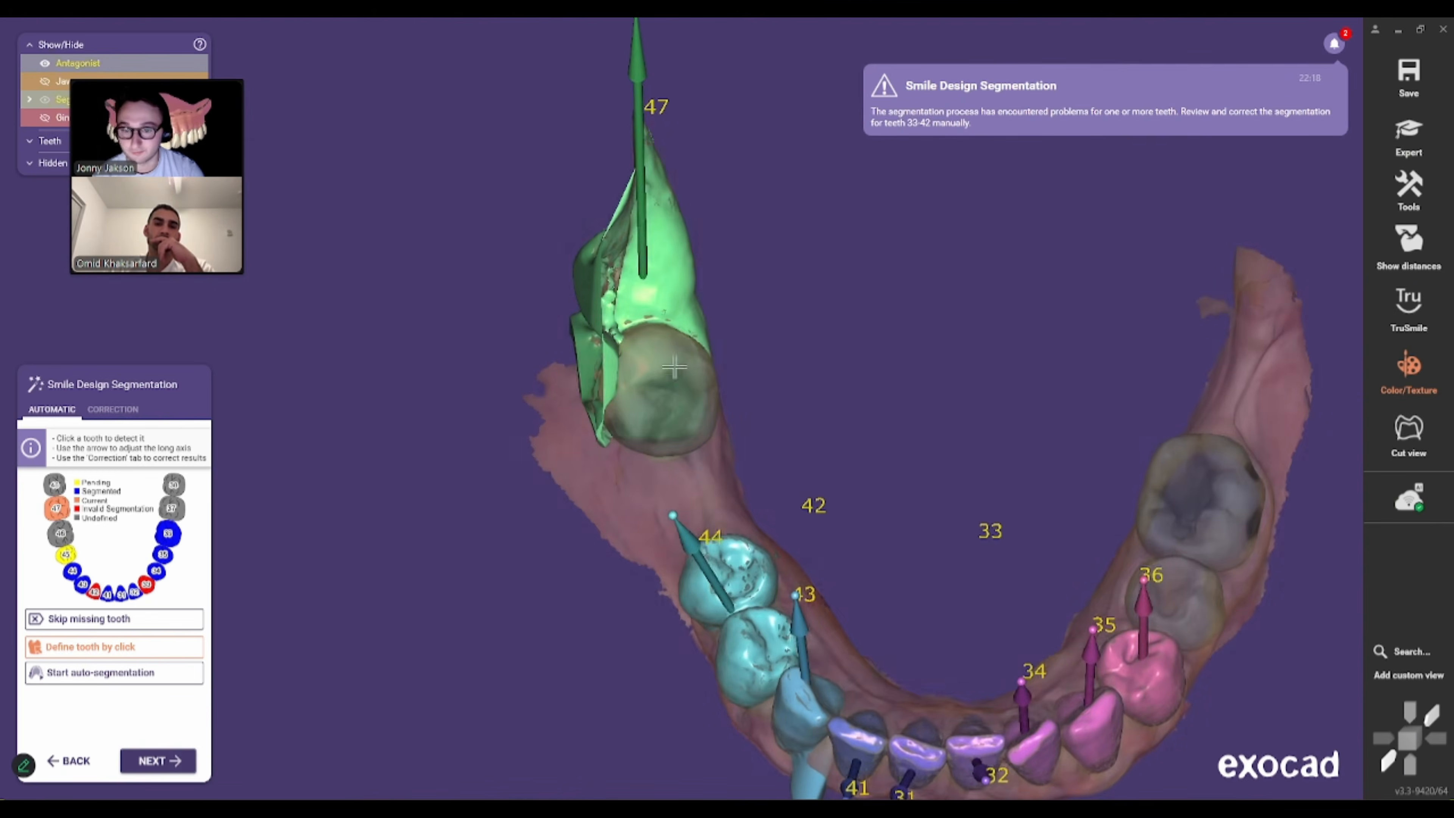
left_click(674, 382)
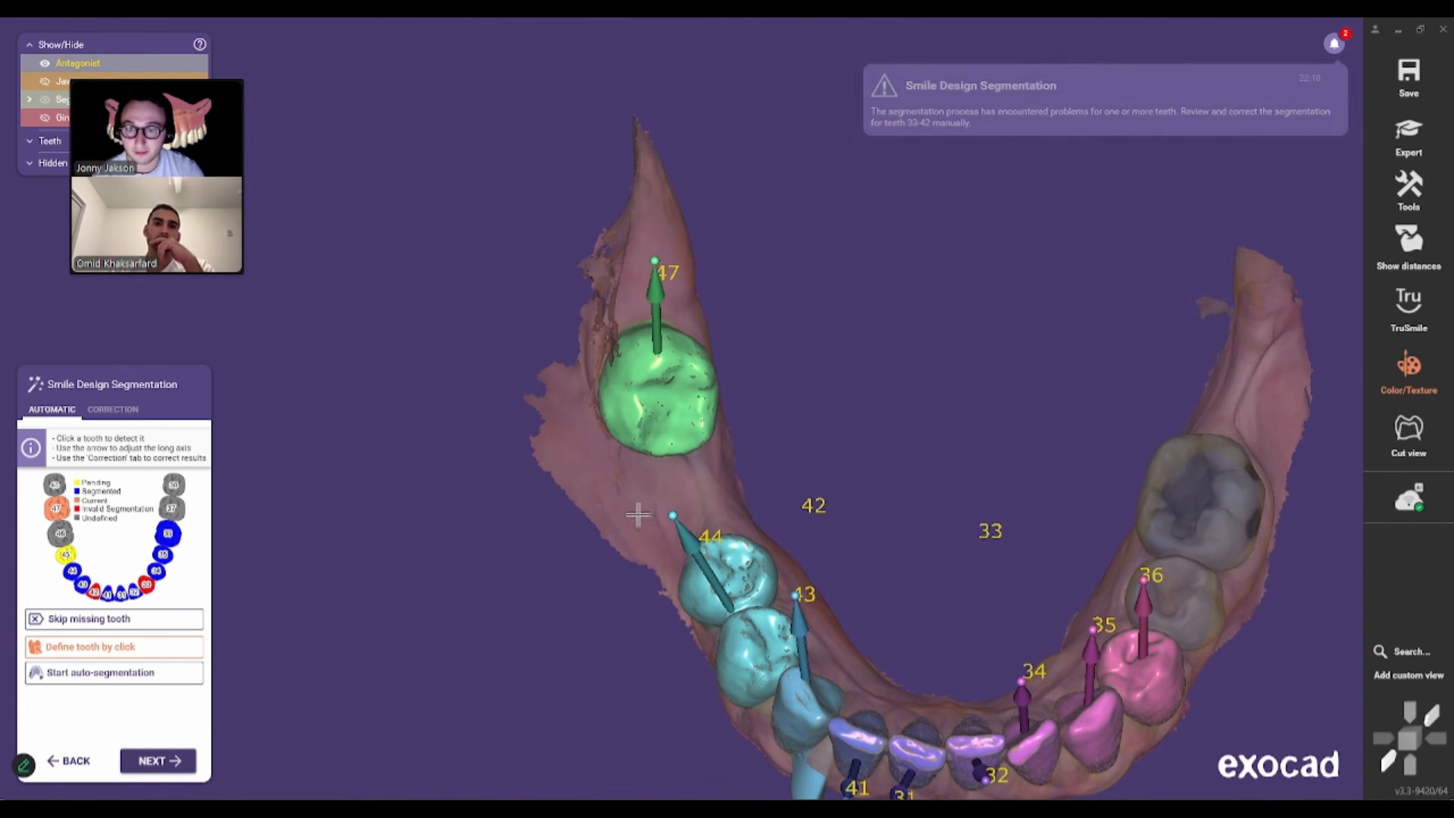
left_click(663, 361)
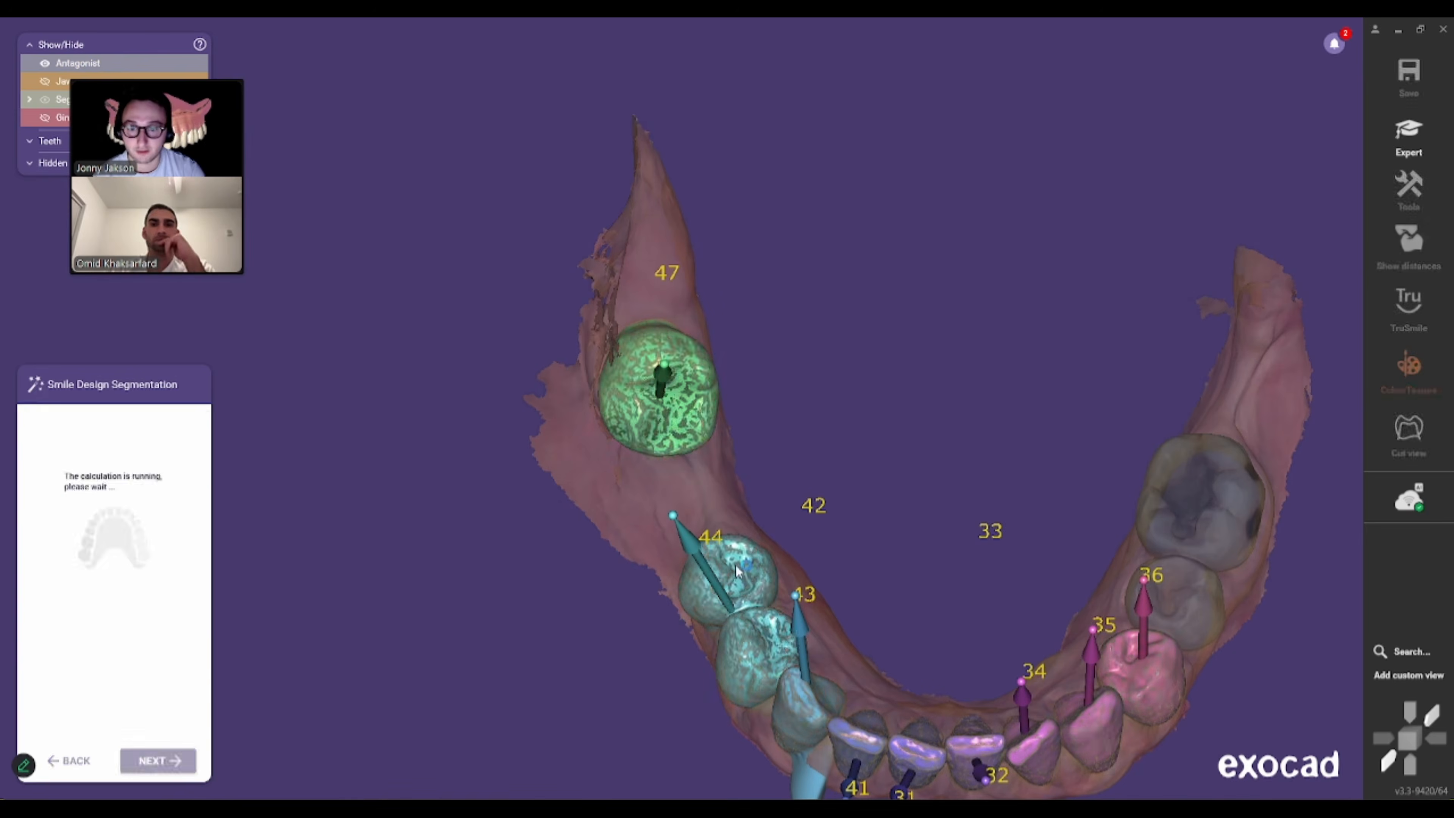
- Redefine lower teeth 36, 35 and 34 on the rear molar and the two premolars in front of it
middle_click_drag(852, 445, 683, 386)
scroll(686, 395, "down", 2)
right_click_drag(690, 421, 708, 390)
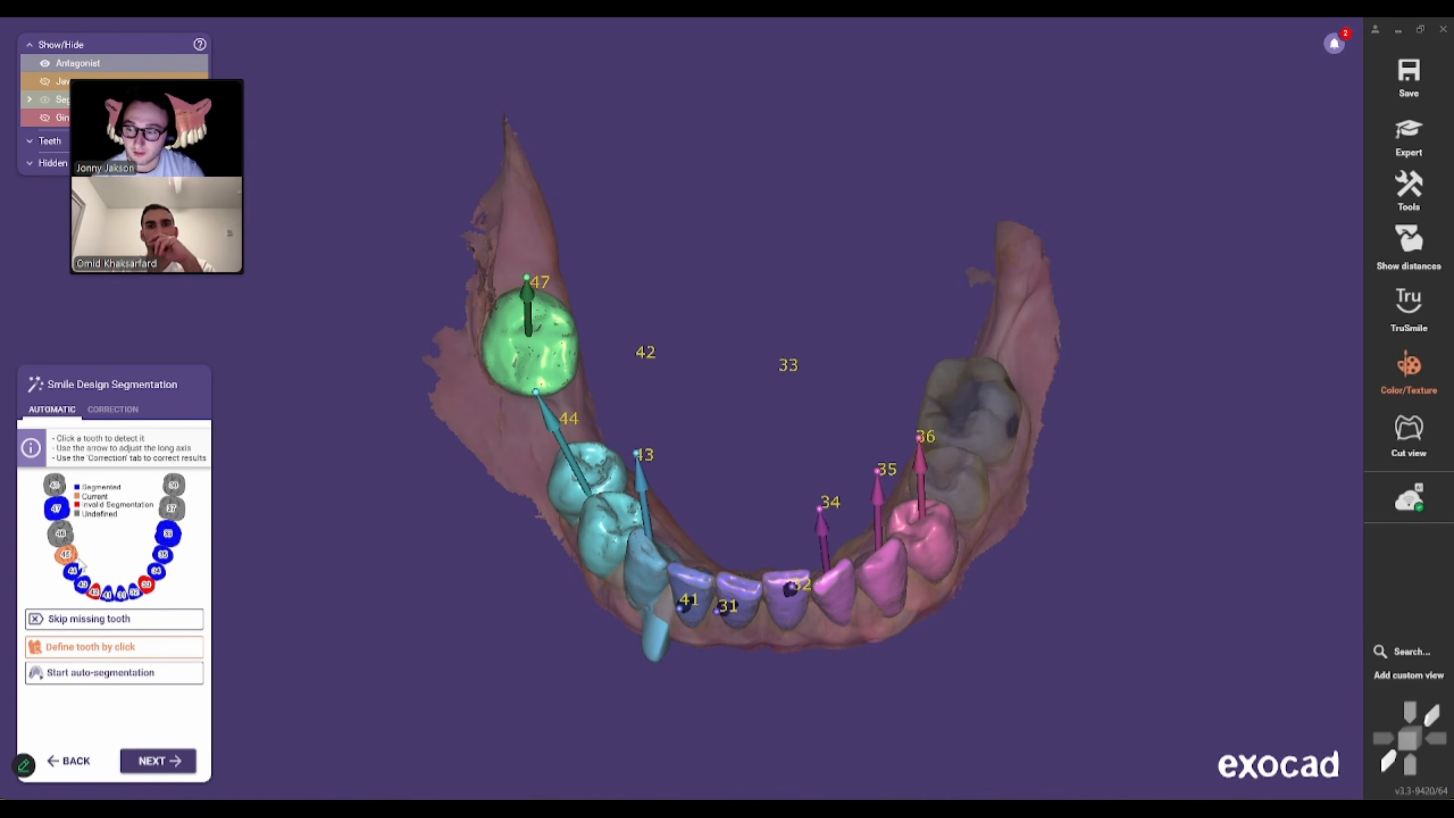
right_click_drag(881, 499, 810, 493)
scroll(628, 615, "up", 3)
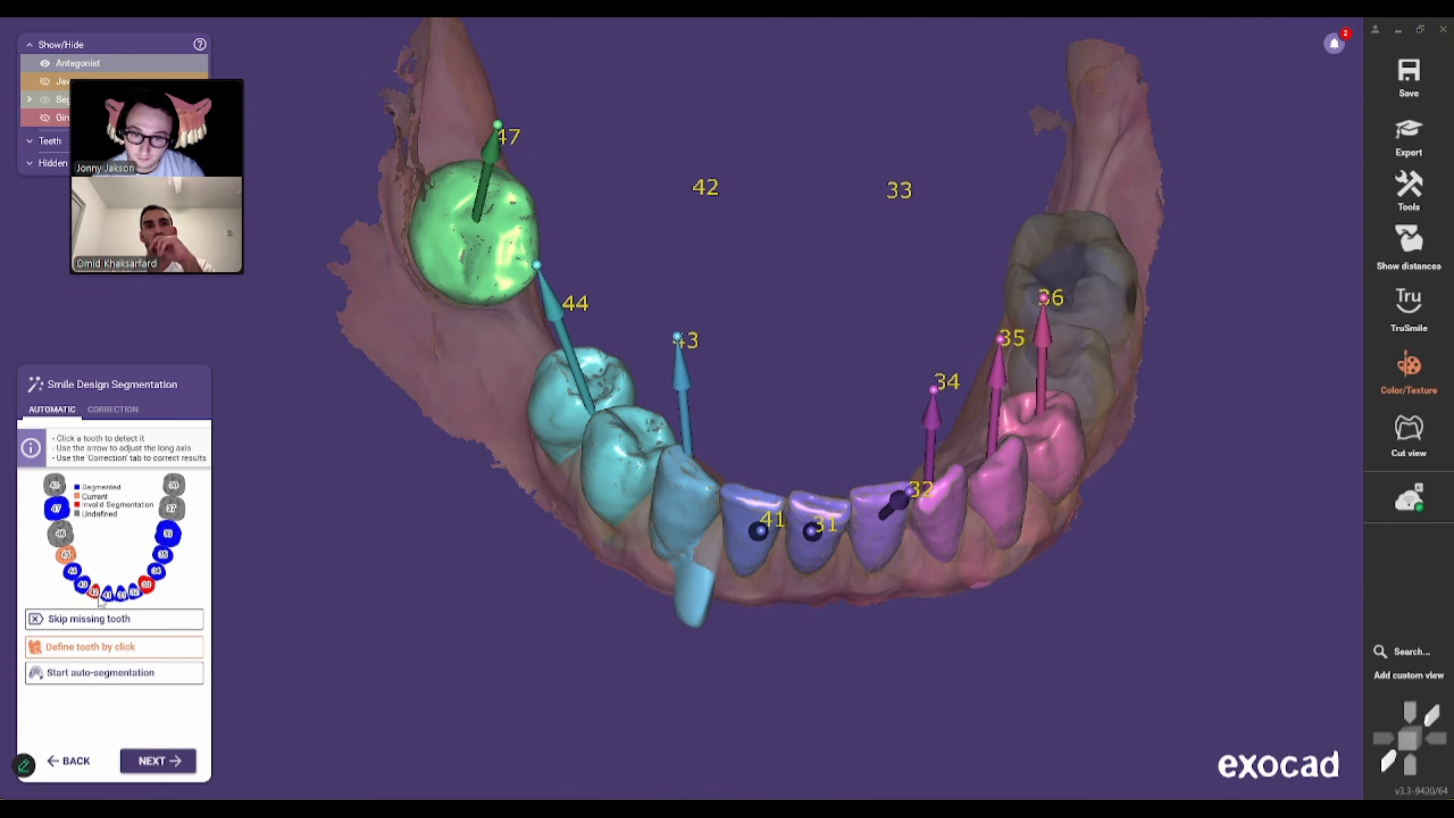
right_click_drag(758, 512, 733, 540)
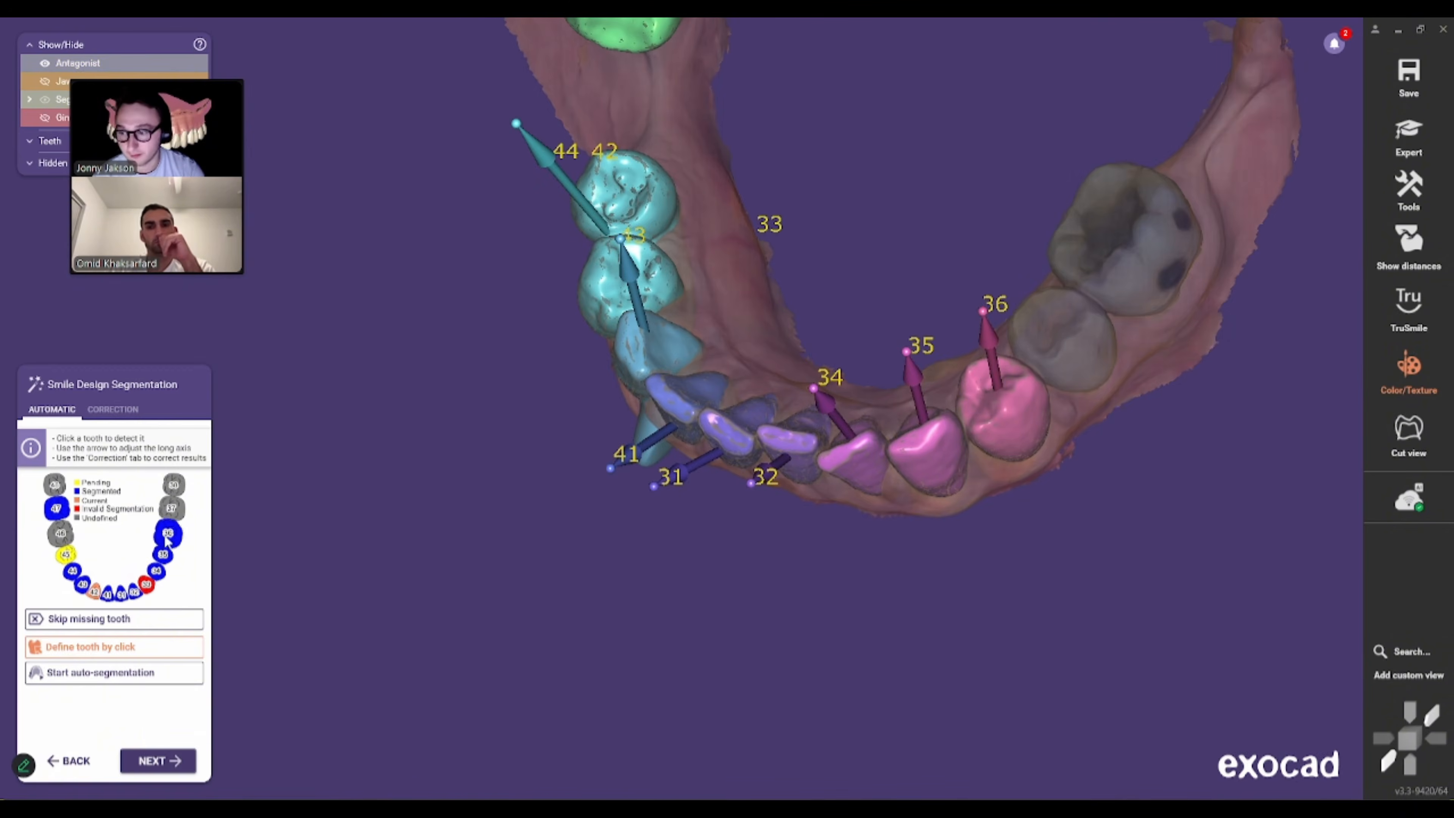
right_click_drag(955, 469, 960, 515)
left_click(979, 355)
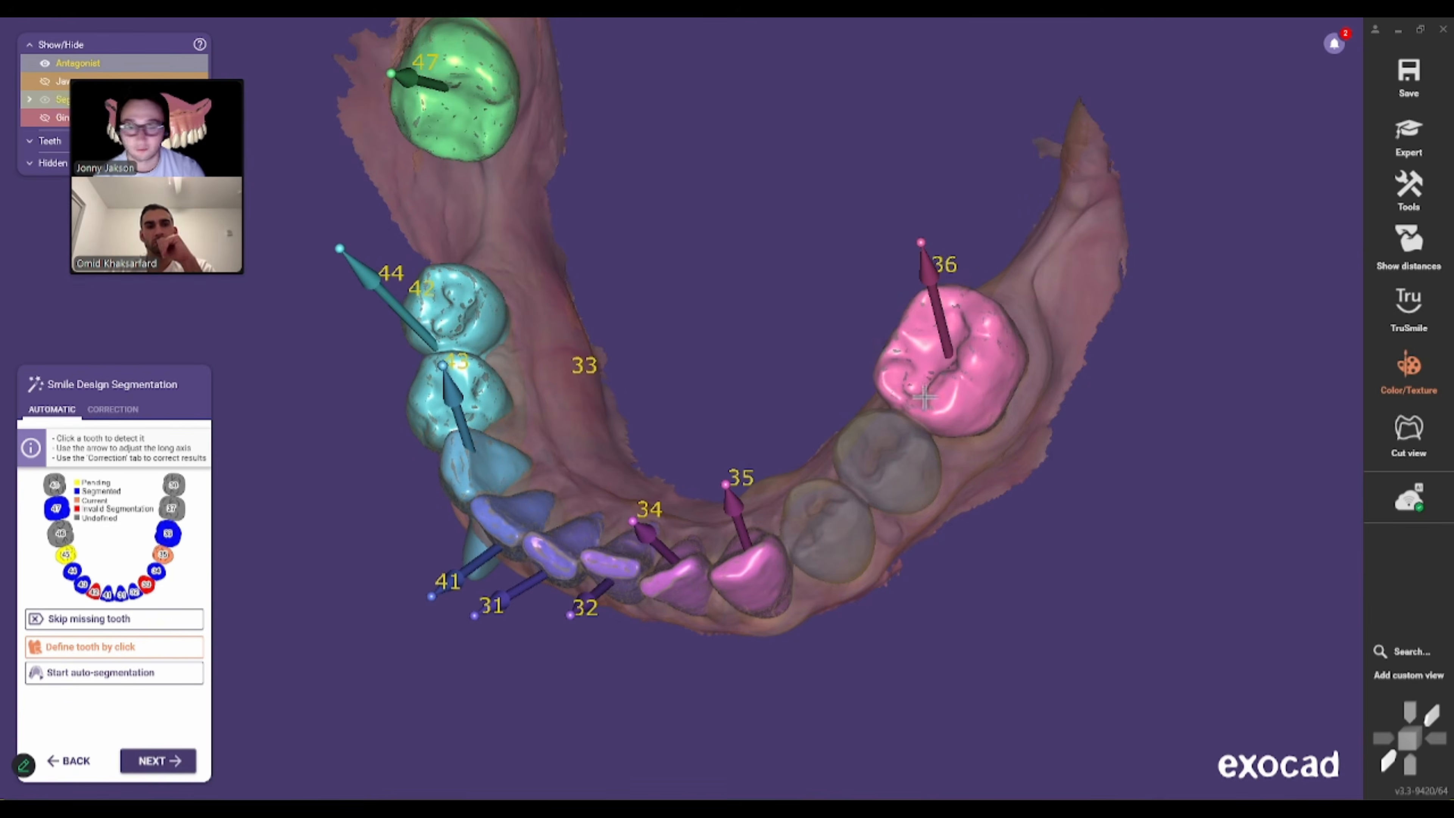
left_click(849, 538)
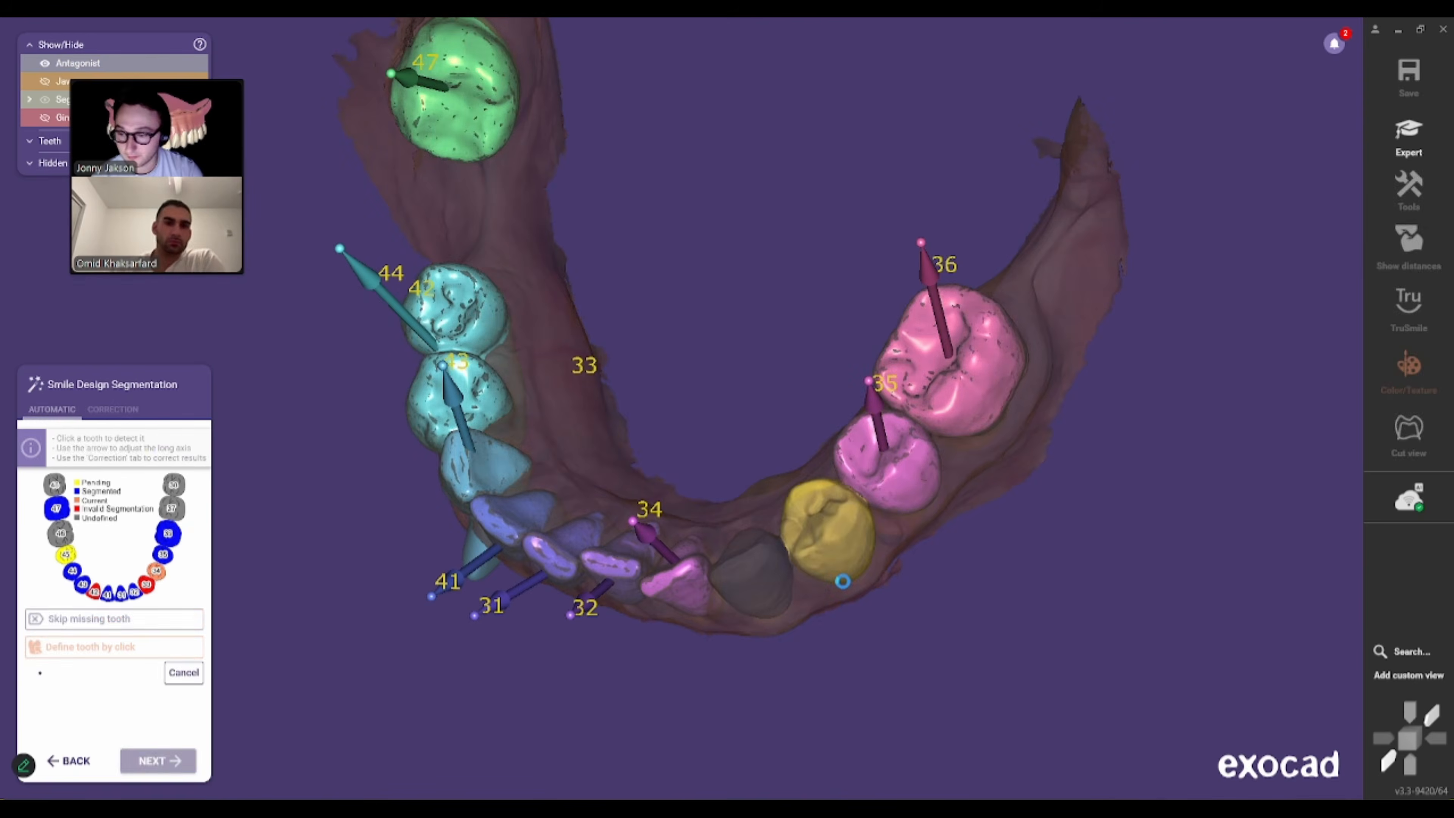
- Redefine lower teeth 33, 32 and 31 on the canine and the two incisors in front of tooth 34
scroll(782, 598, "down", 1)
right_click_drag(782, 598, 825, 593)
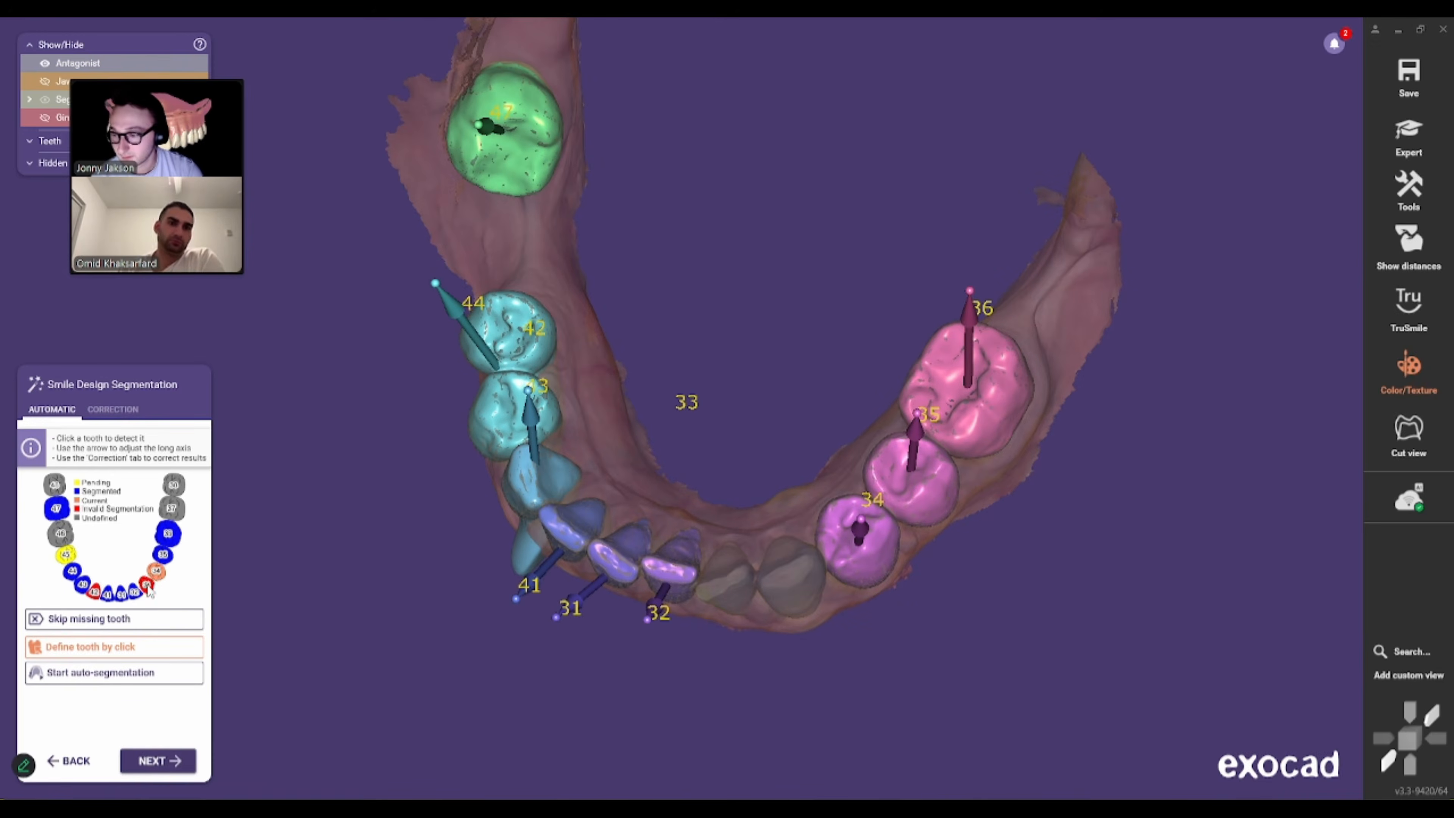
left_click(780, 582)
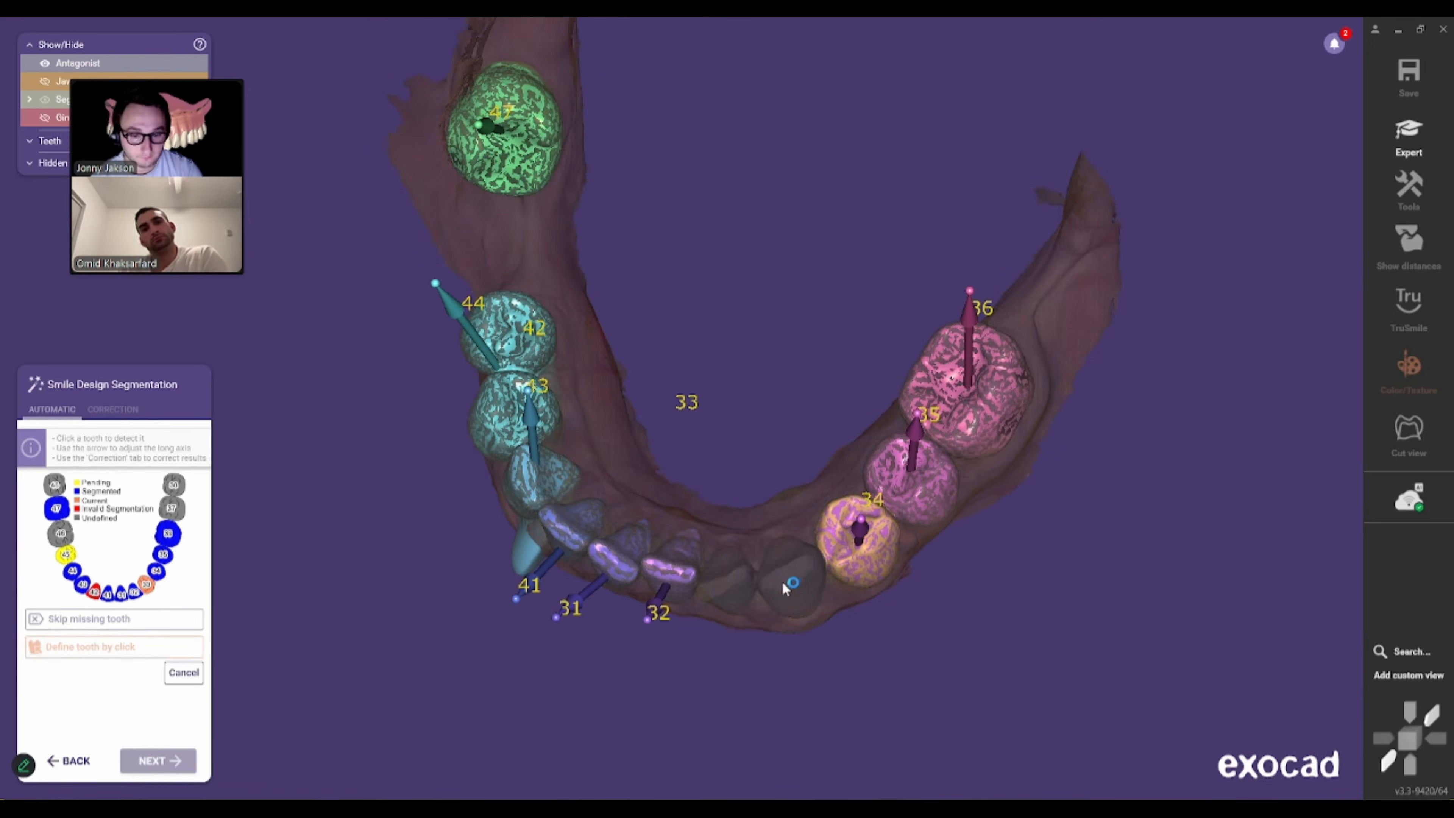
left_click(728, 591)
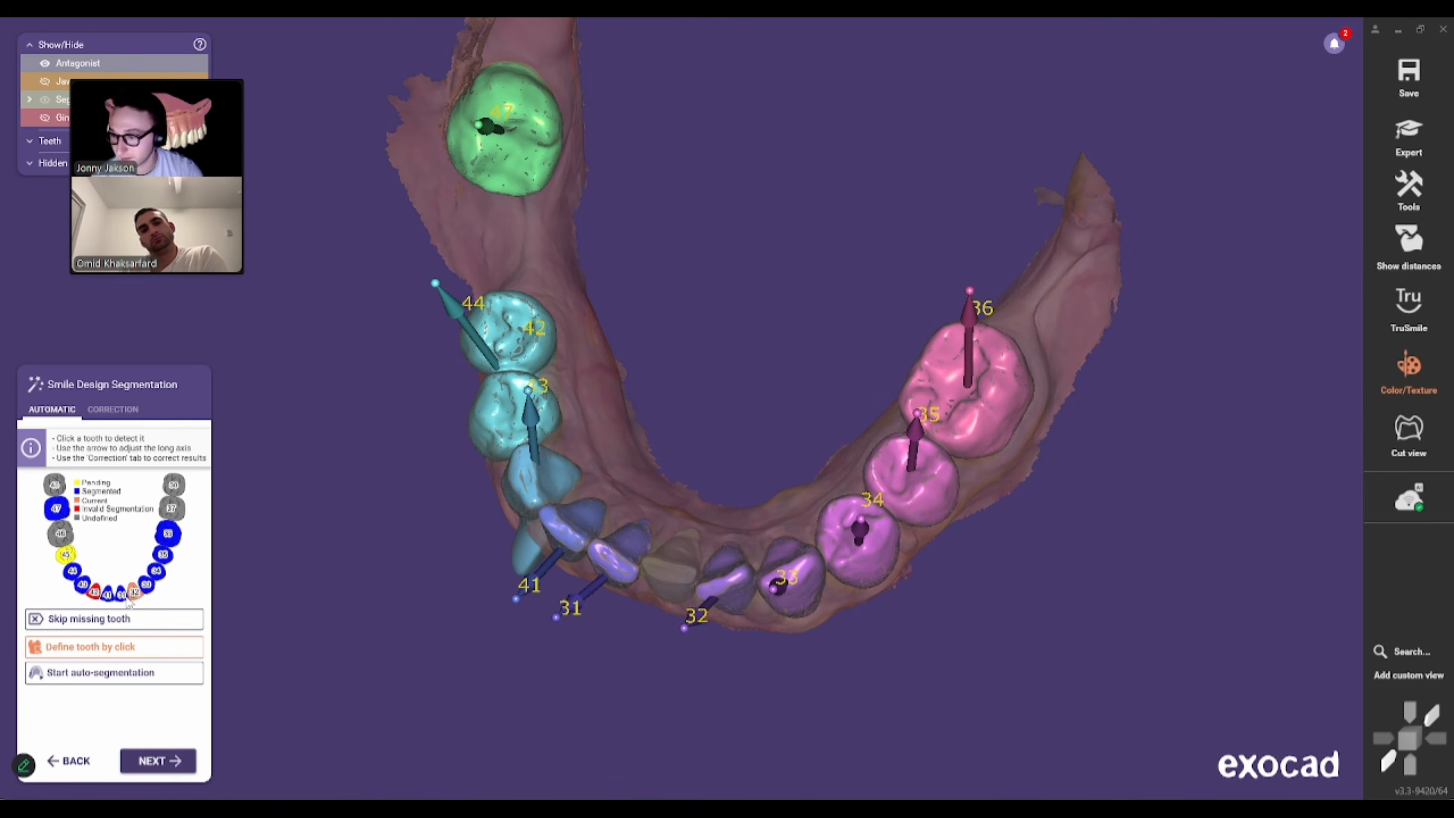
left_click(675, 570)
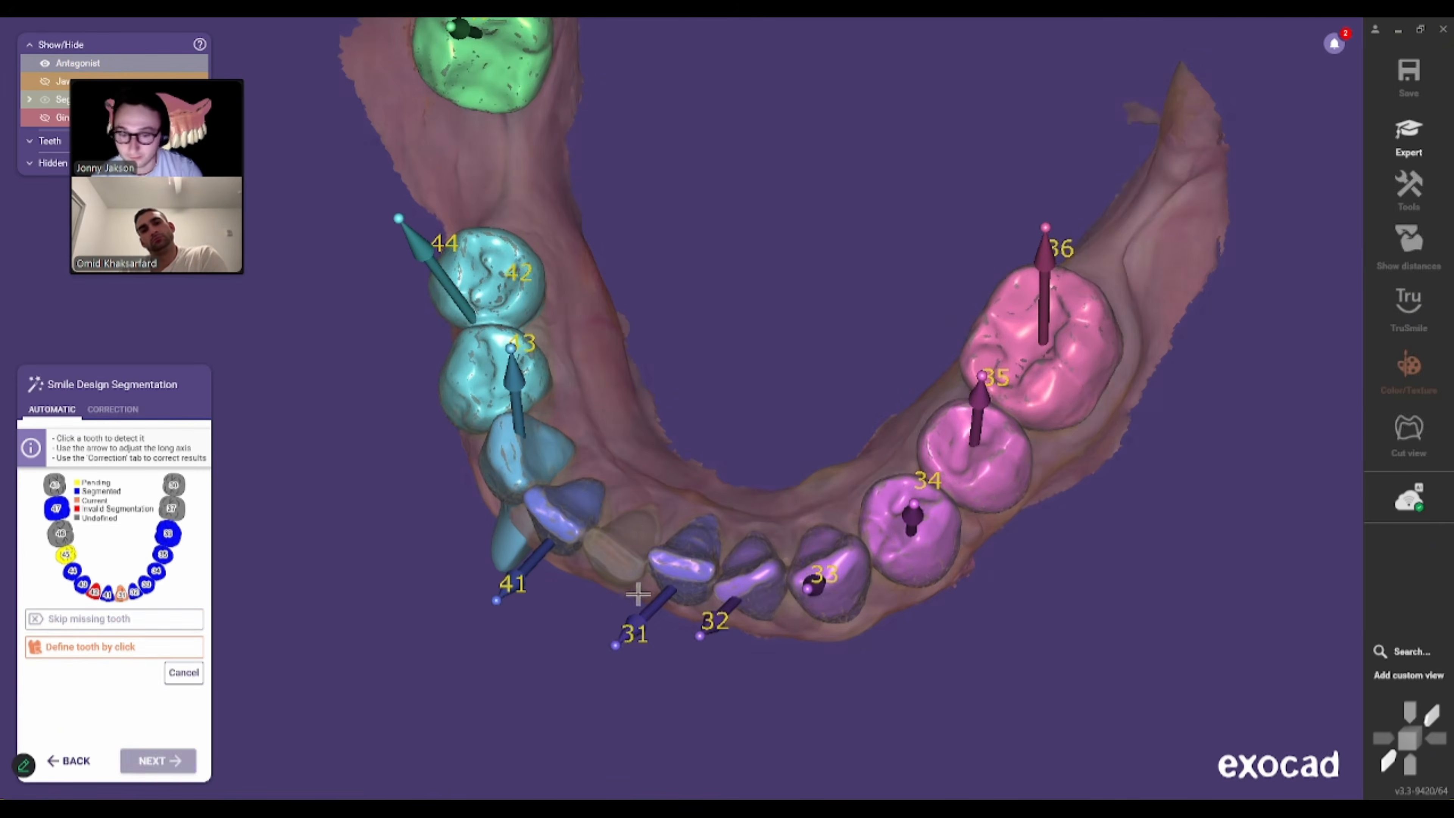
- Redefine lower teeth 41, 42 and 43 on the two remaining incisors and the opposite canine
scroll(626, 620, "up", 2)
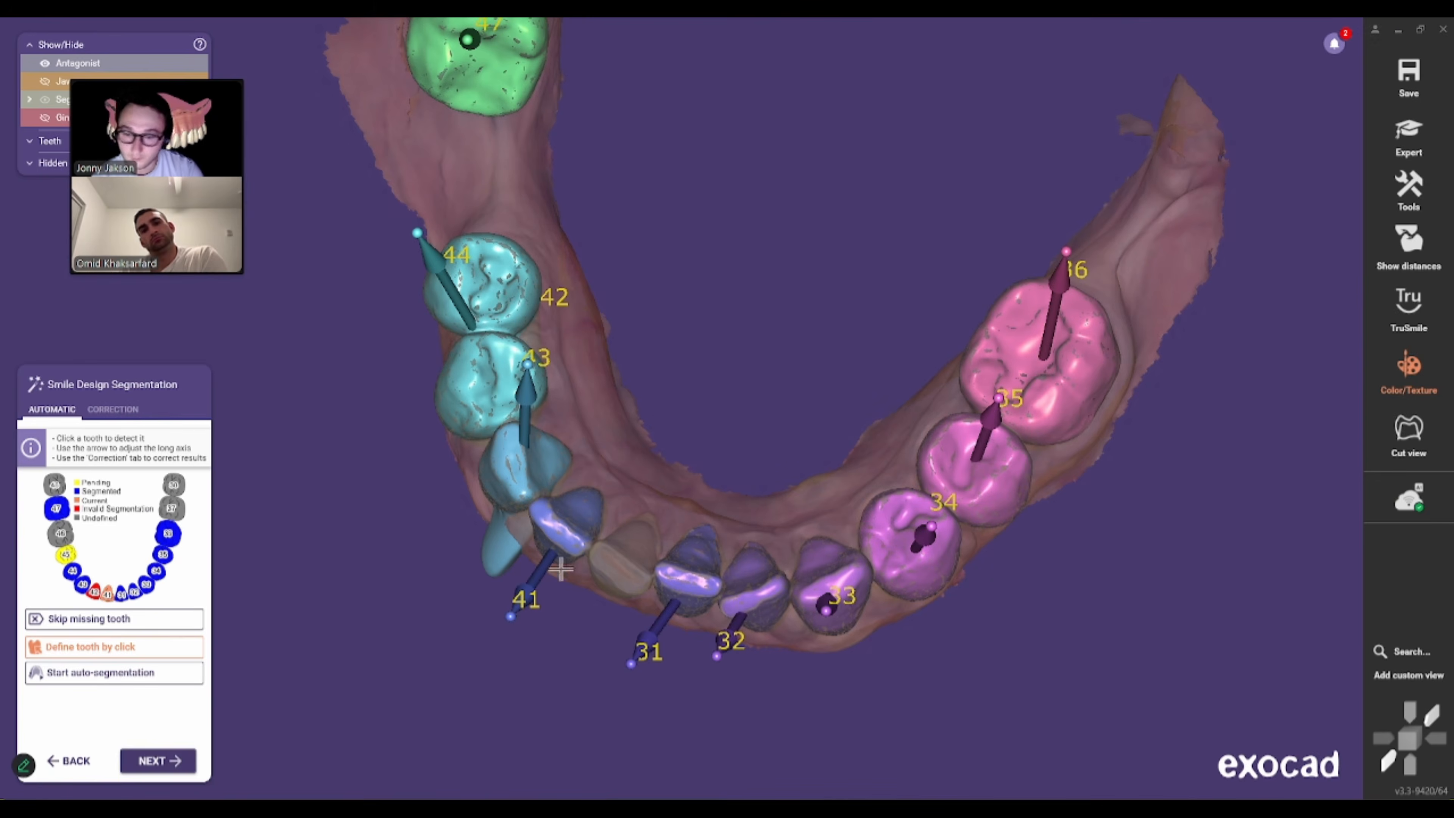
left_click(614, 560)
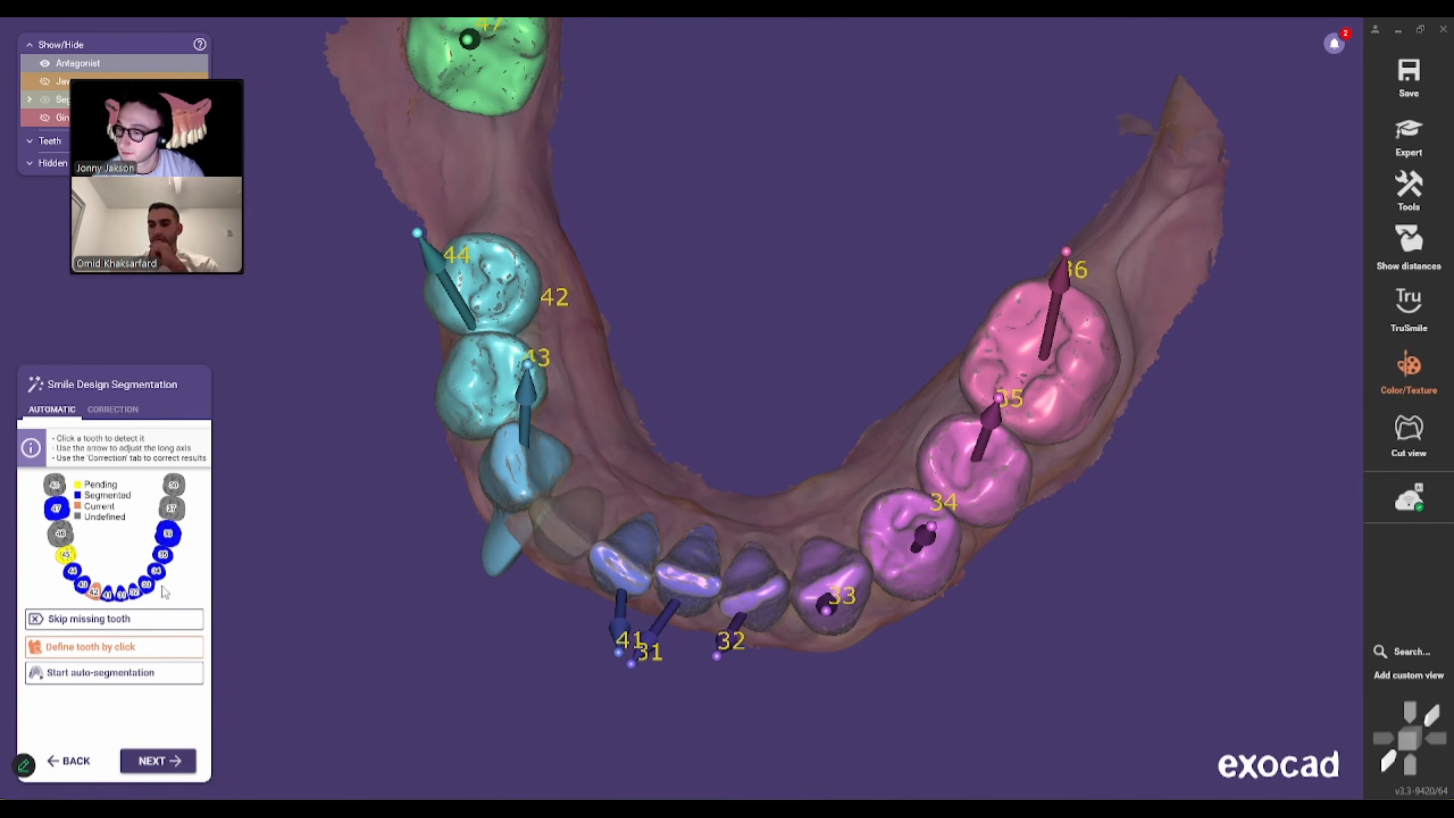
left_click(571, 541)
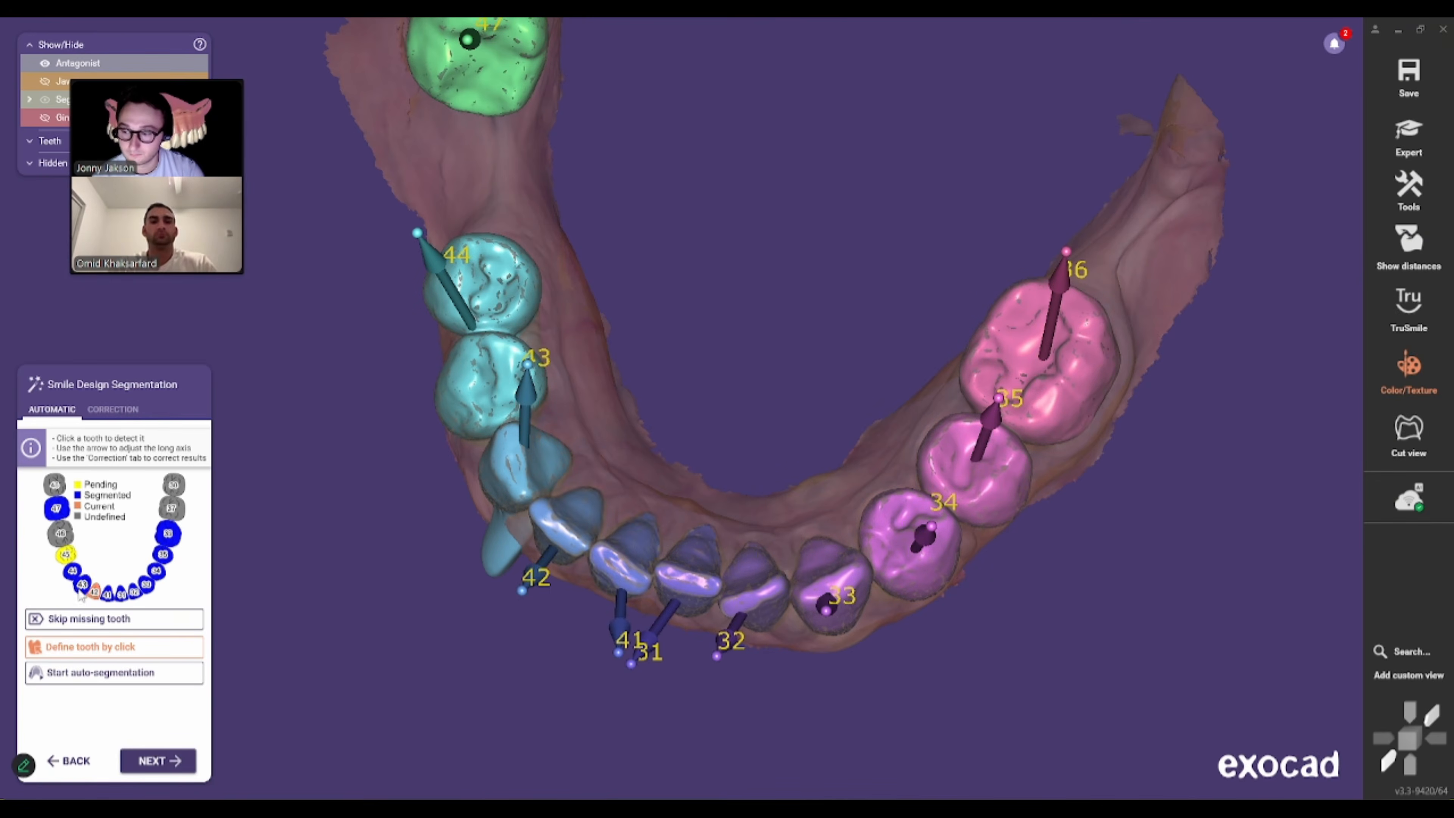
left_click(520, 540)
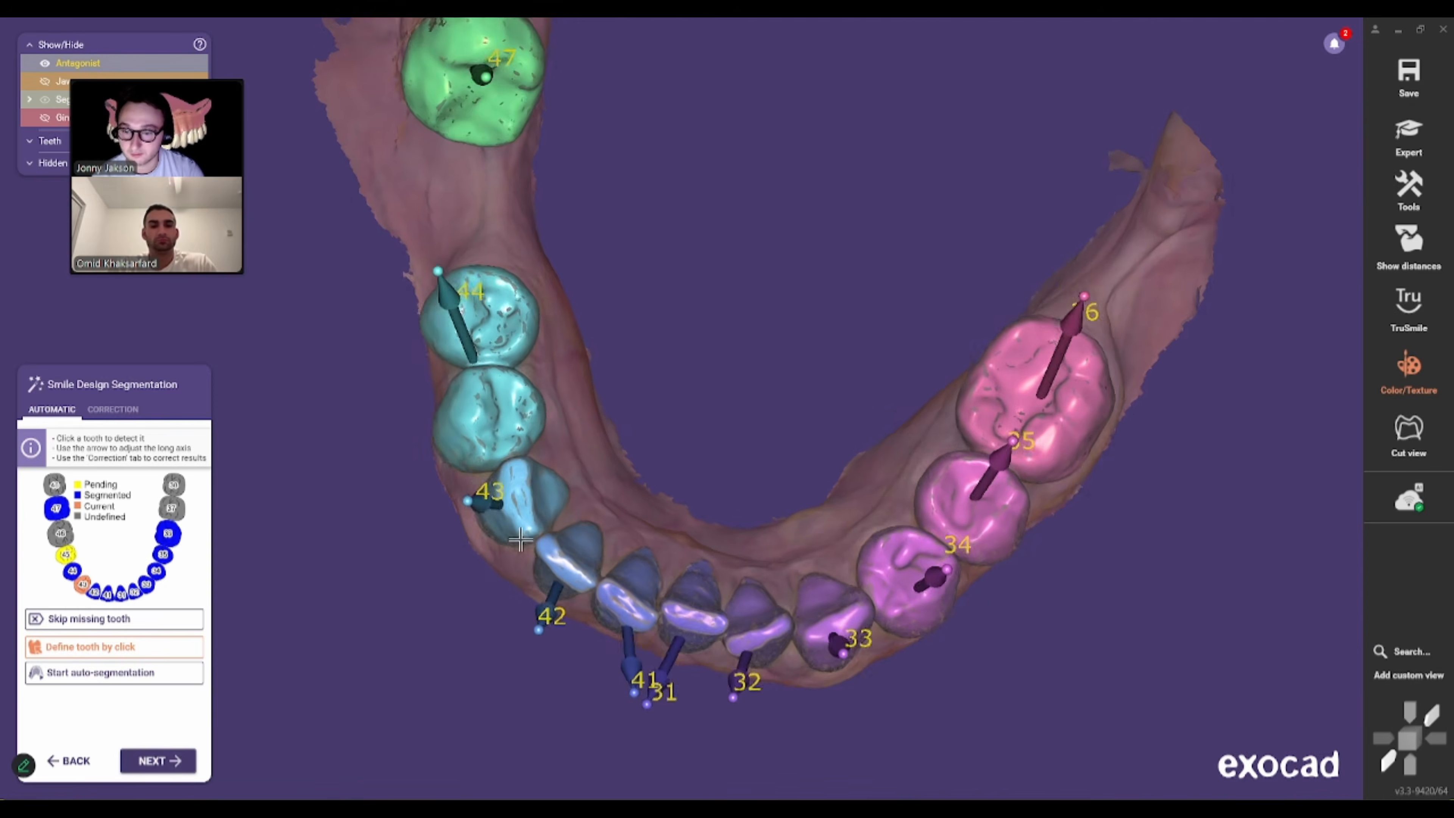
- Redefine lower teeth 44 and 45 on the two premolars behind tooth 43 and finish the lower jaw segmentation
left_click(72, 574)
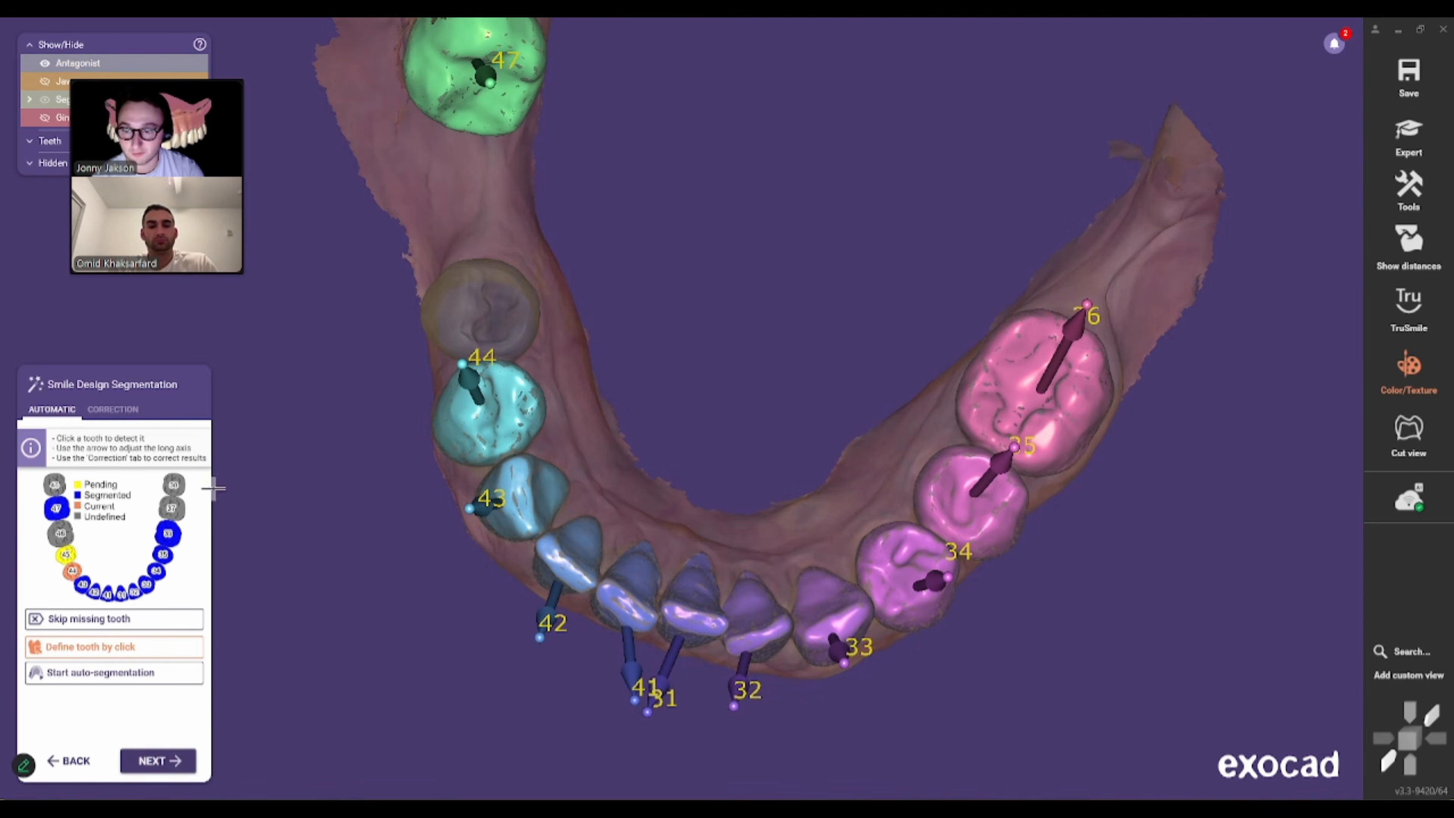
left_click(491, 331)
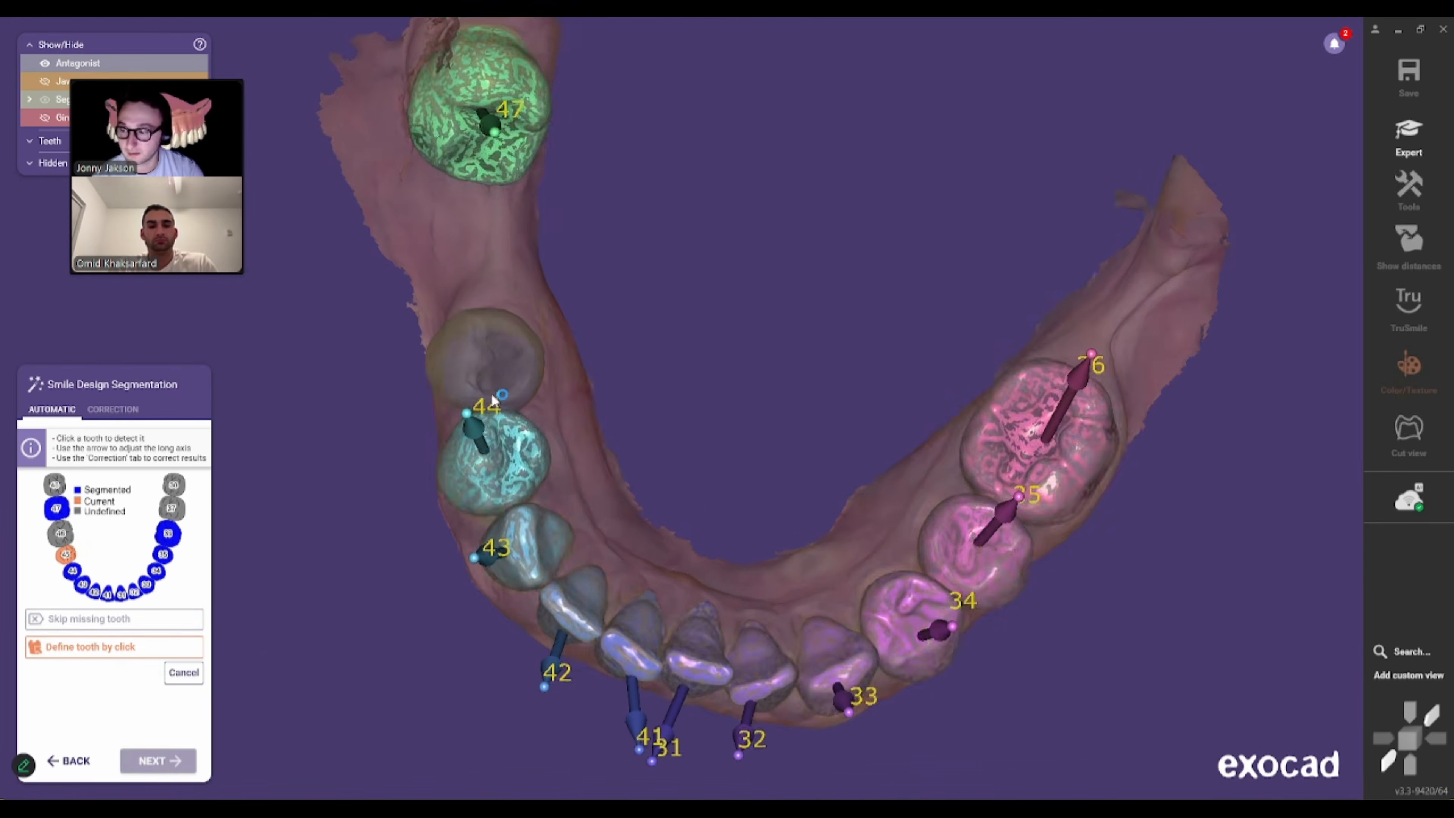
scroll(503, 350, "down", 3)
right_click_drag(502, 532, 493, 398)
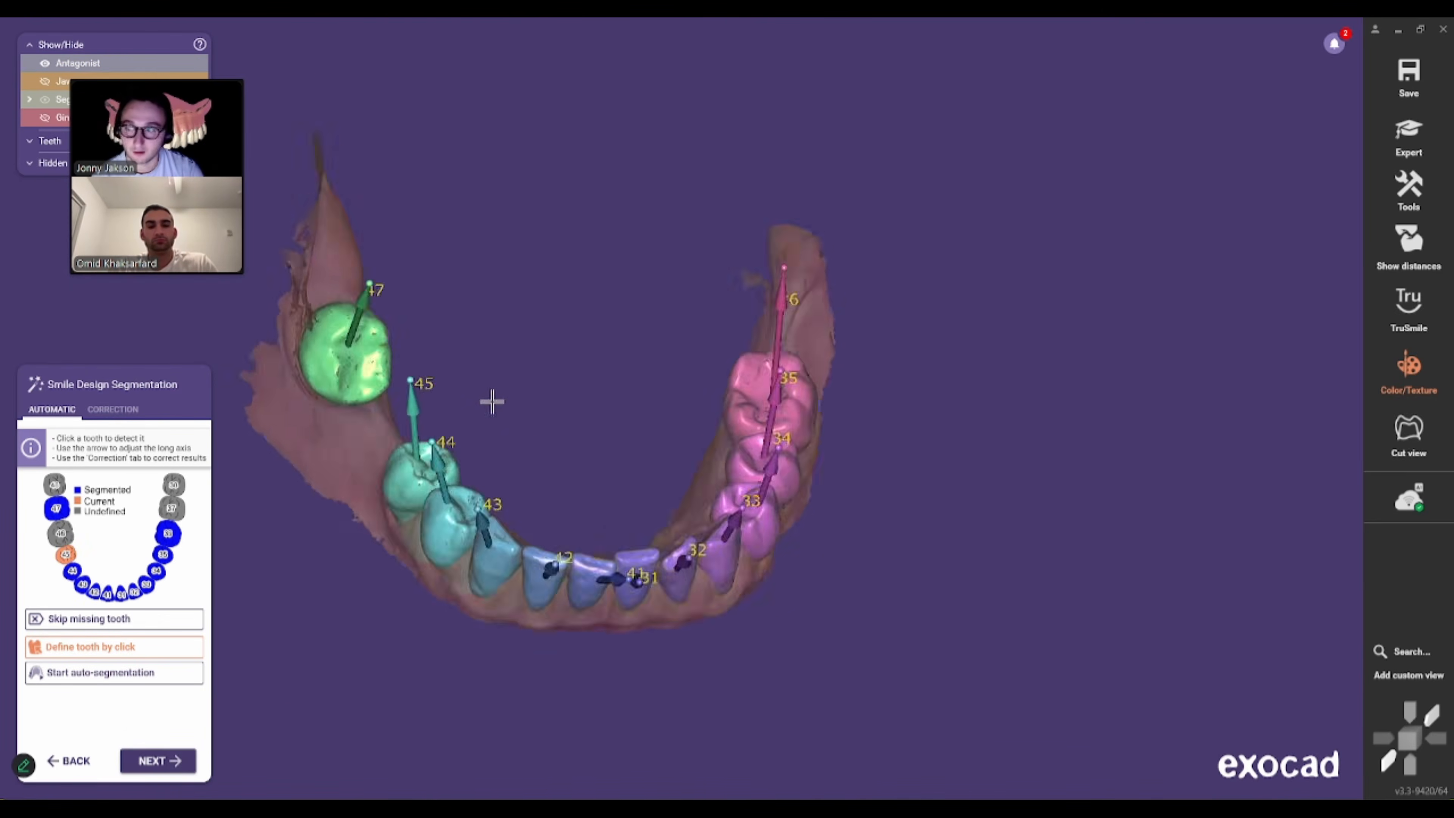
left_click(158, 761)
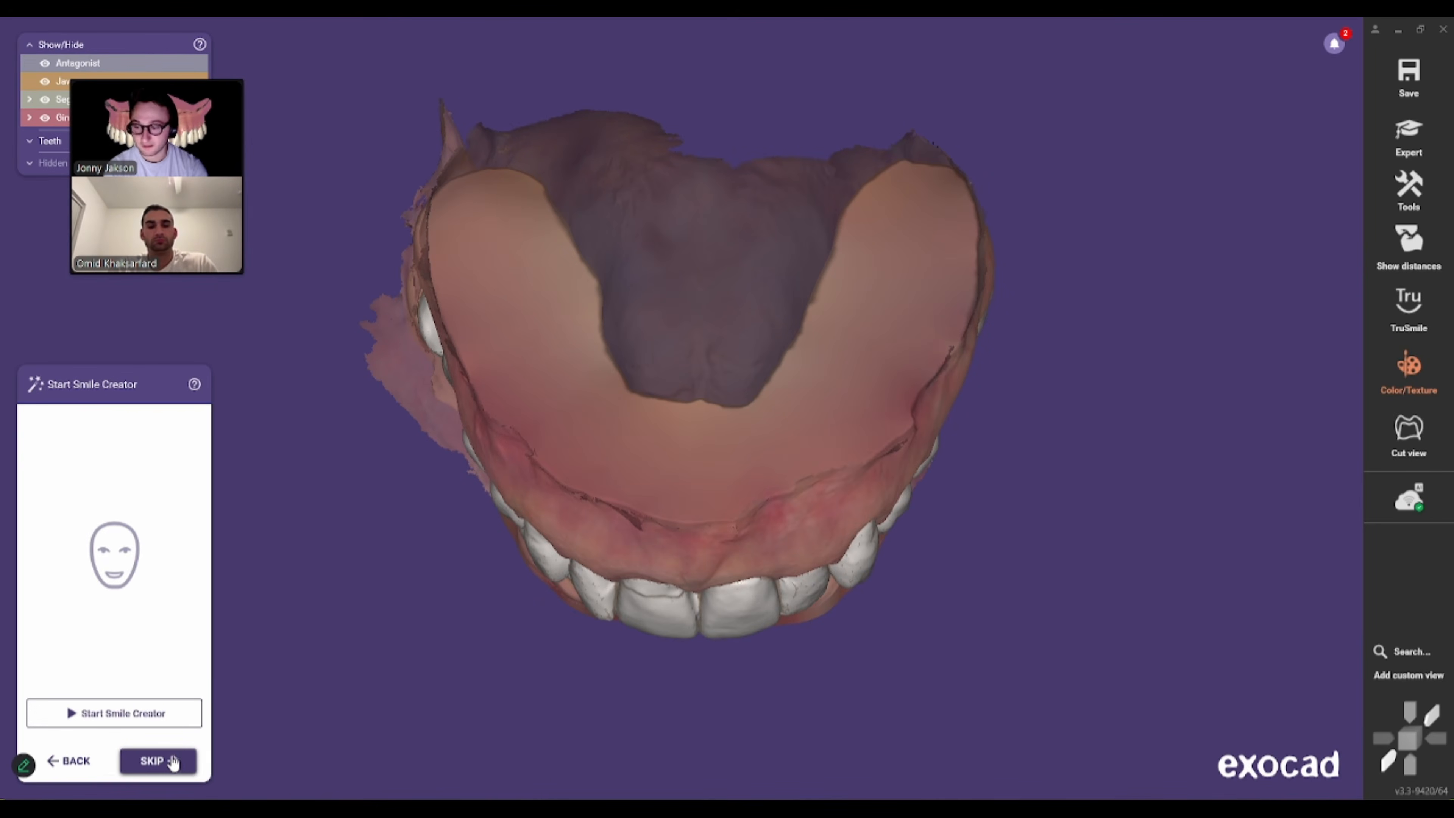
left_click(166, 760)
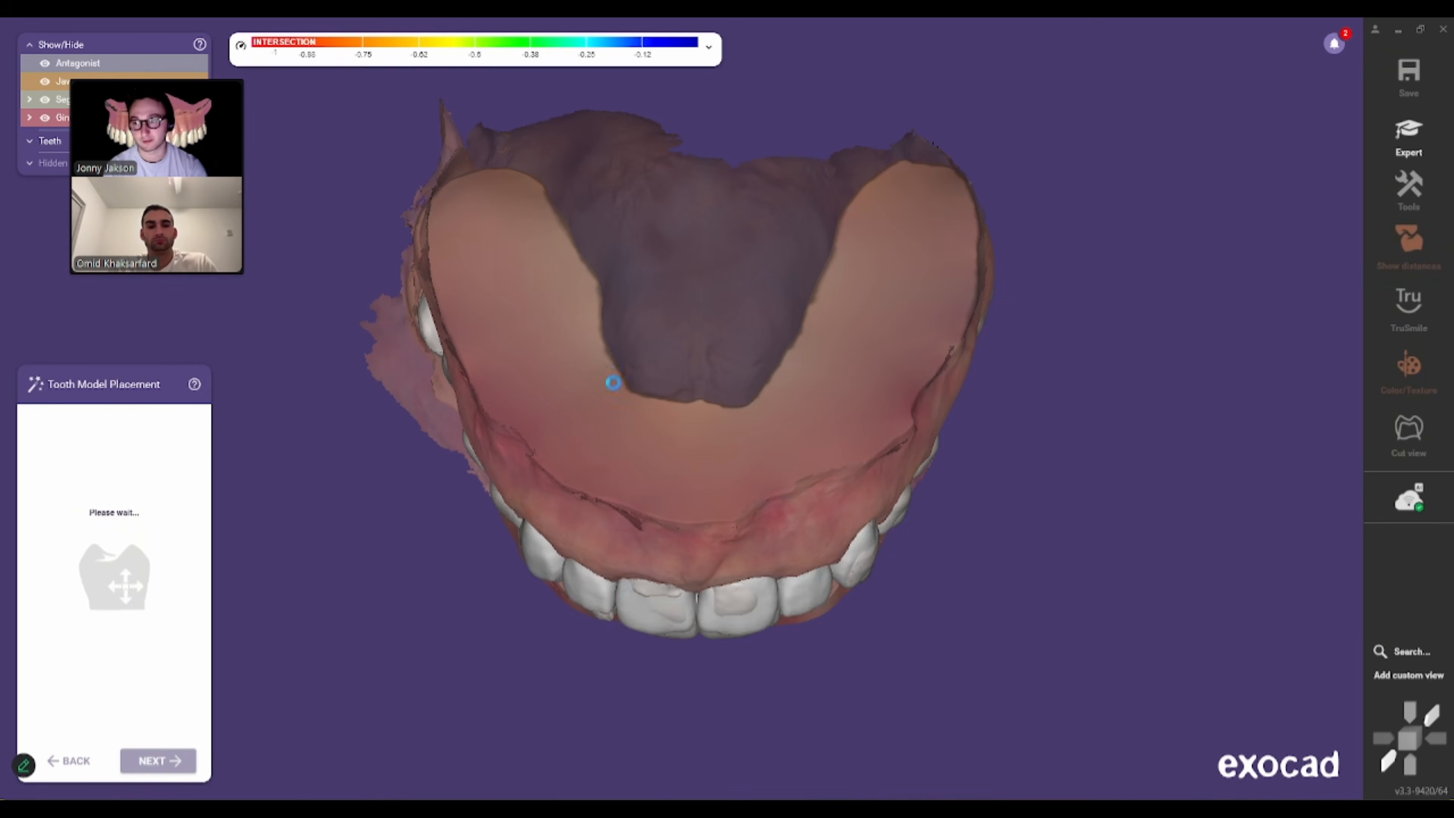
left_click(138, 409)
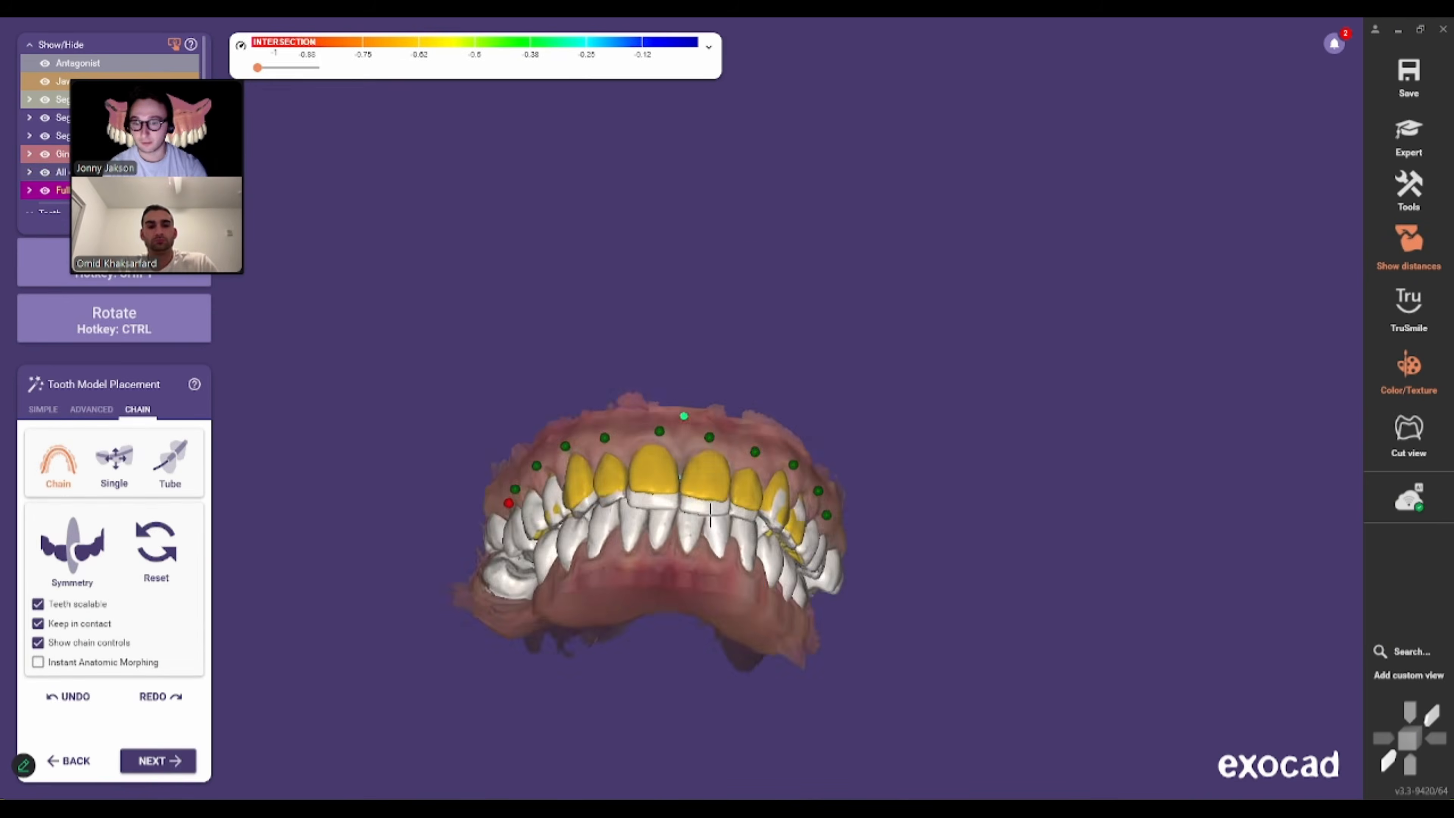
left_click(68, 762)
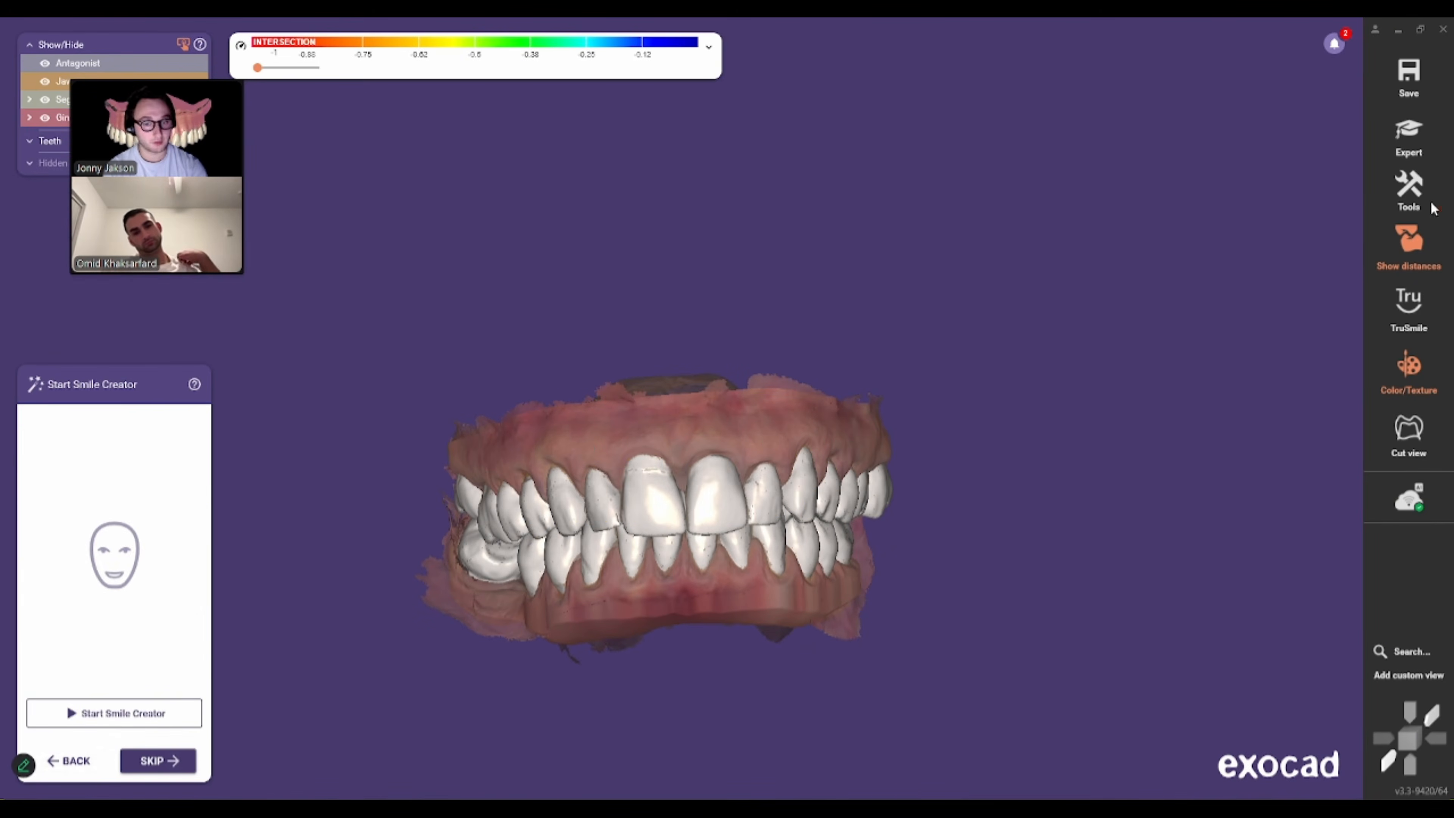
- Switch to Expert mode and open Multi-Tooth Placement for teeth 15–25
left_click(1420, 142)
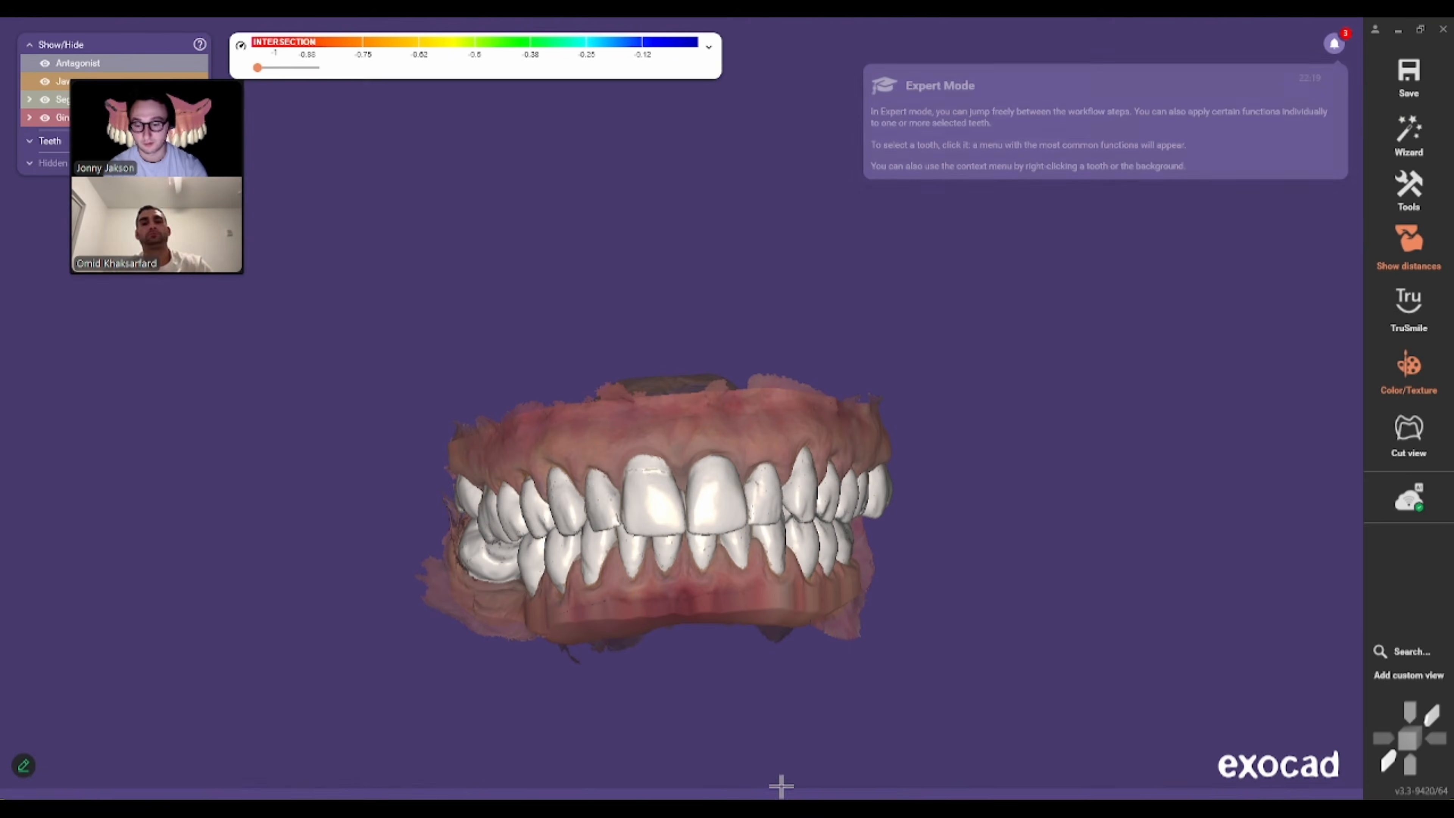
left_click(142, 750)
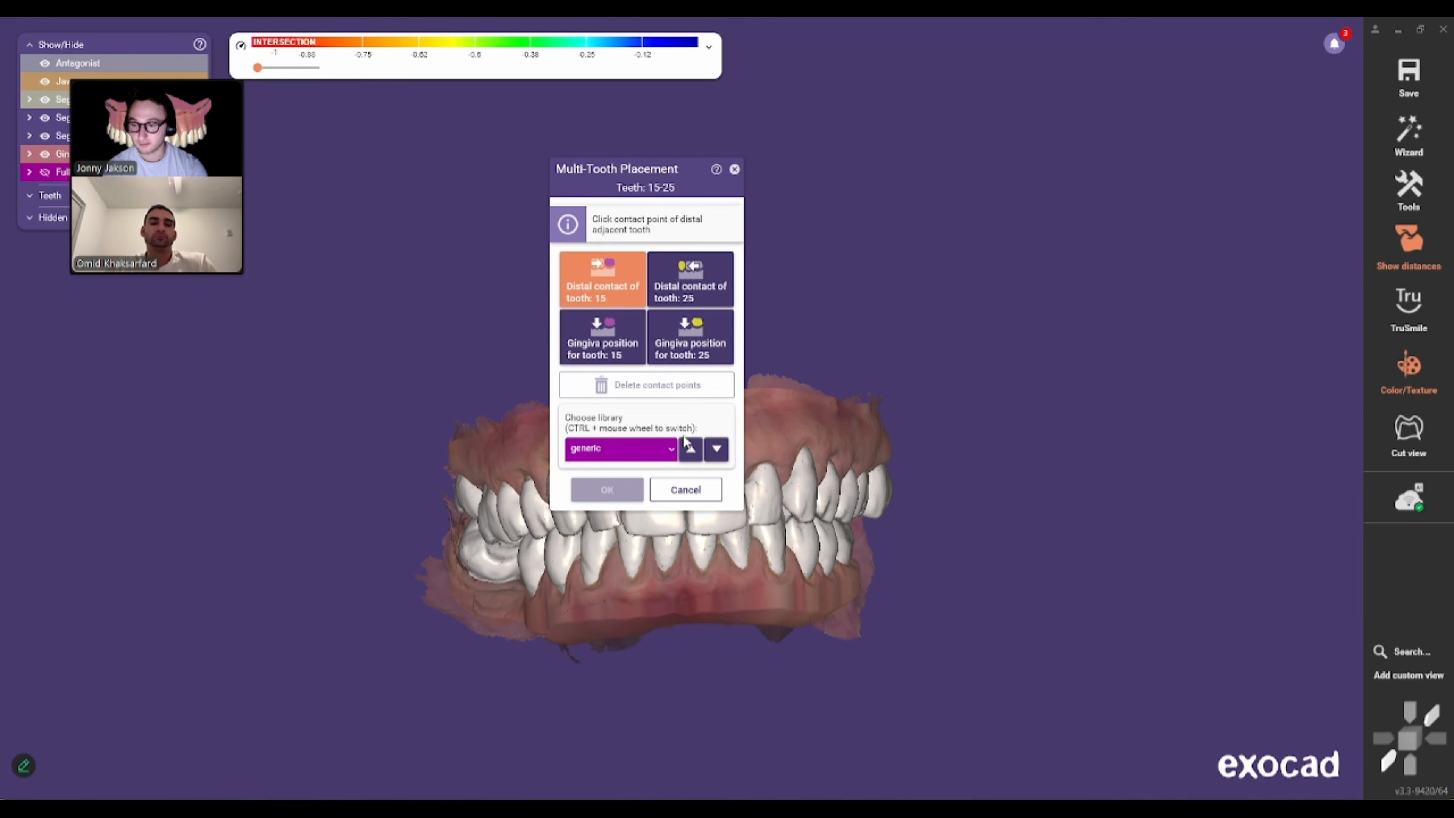
left_click_drag(180, 69, 167, 275)
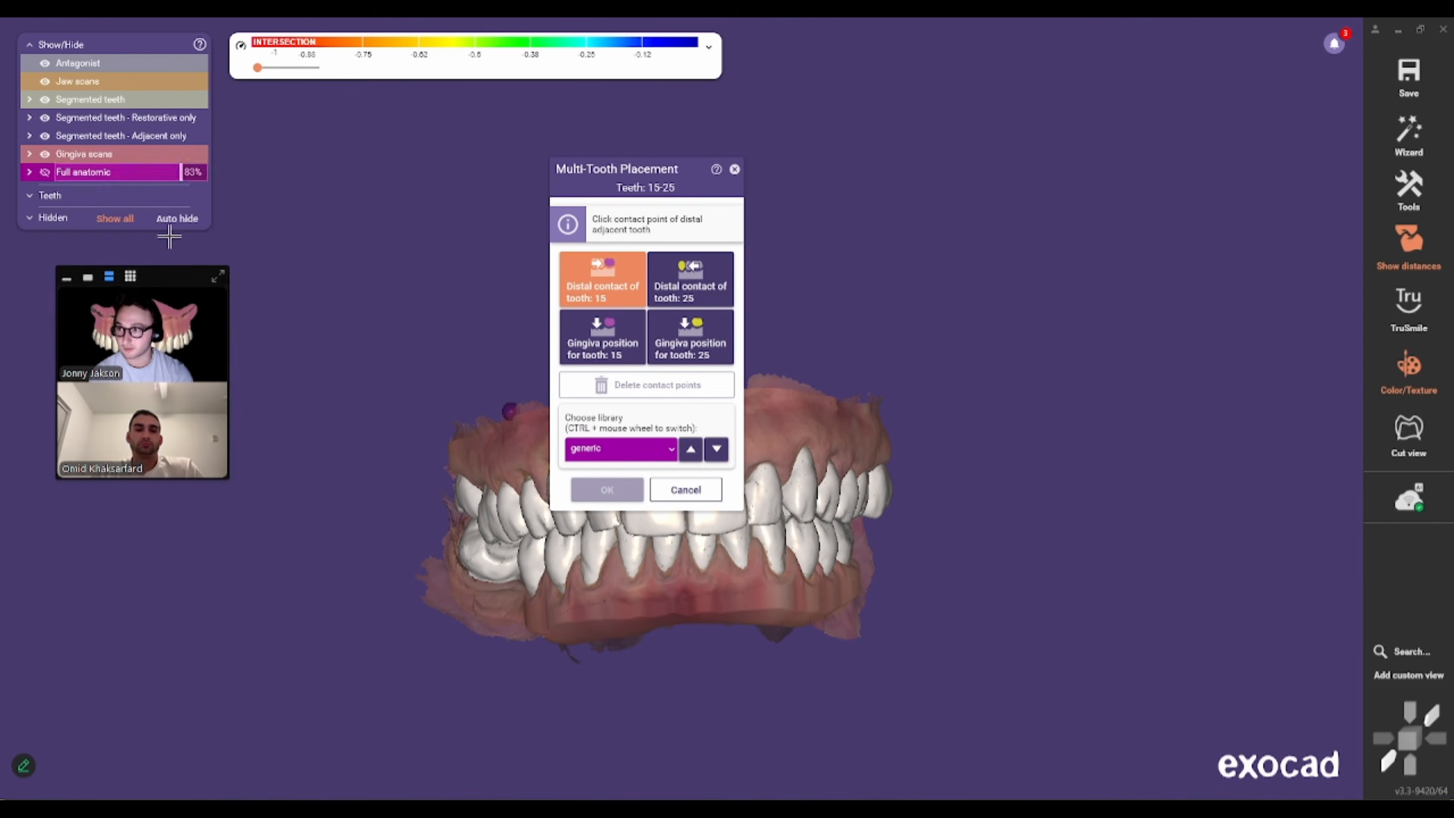
- Hide the lower arch to expose the upper teeth from the occlusal side
right_click_drag(727, 573, 746, 554)
middle_click_drag(746, 554, 1122, 544)
right_click_drag(1122, 544, 1059, 487)
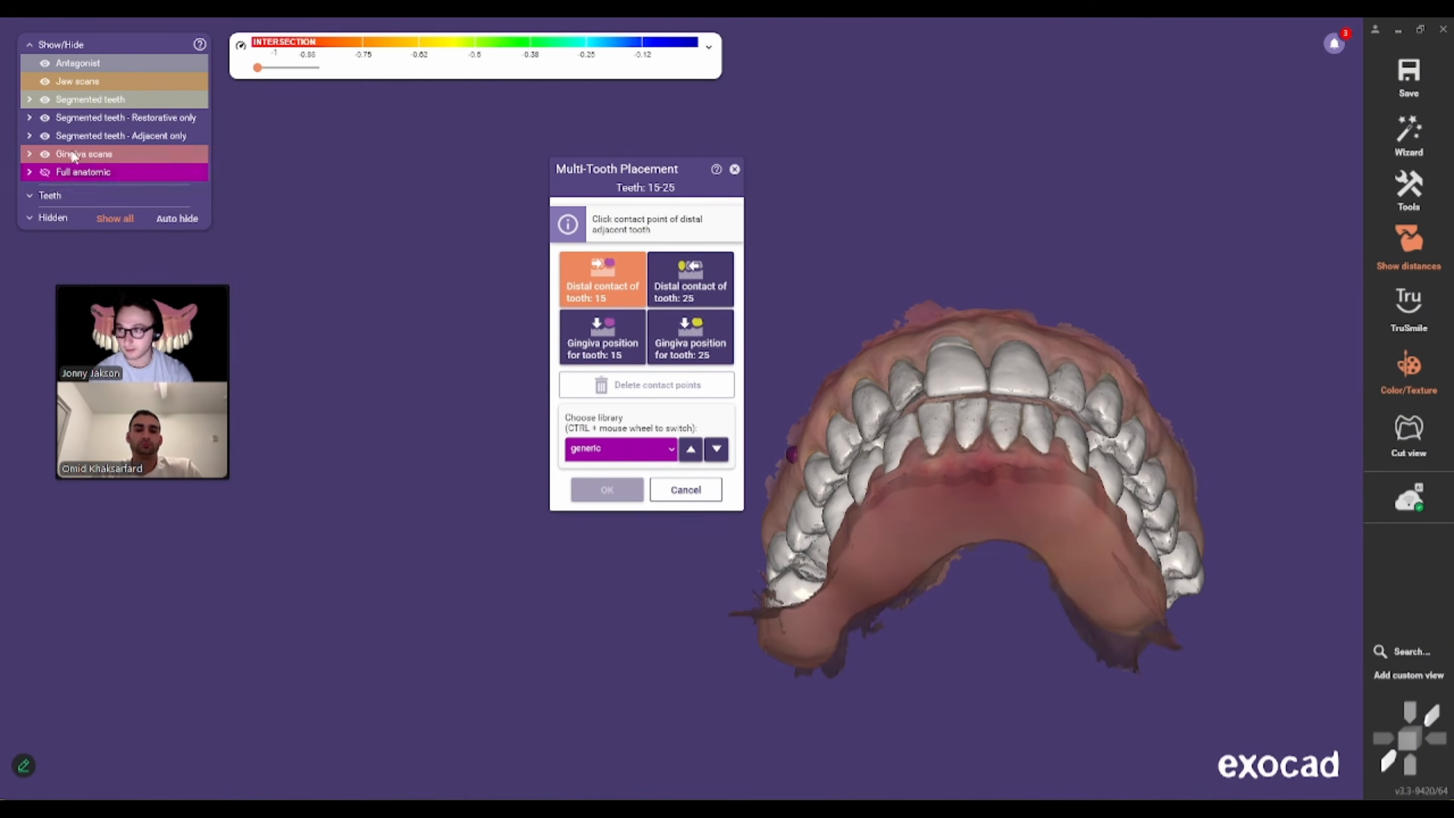
left_click(34, 199)
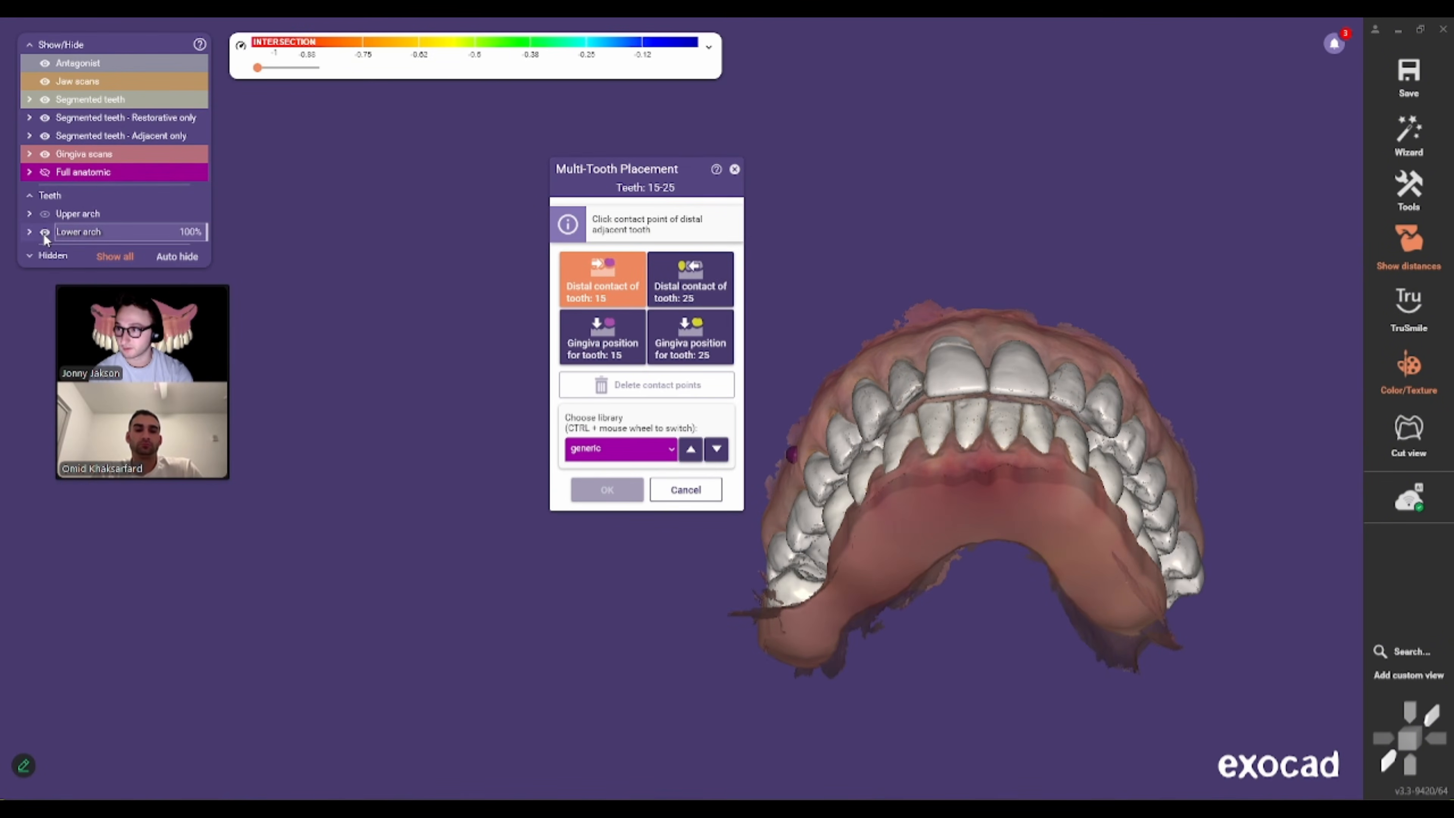
left_click(44, 232)
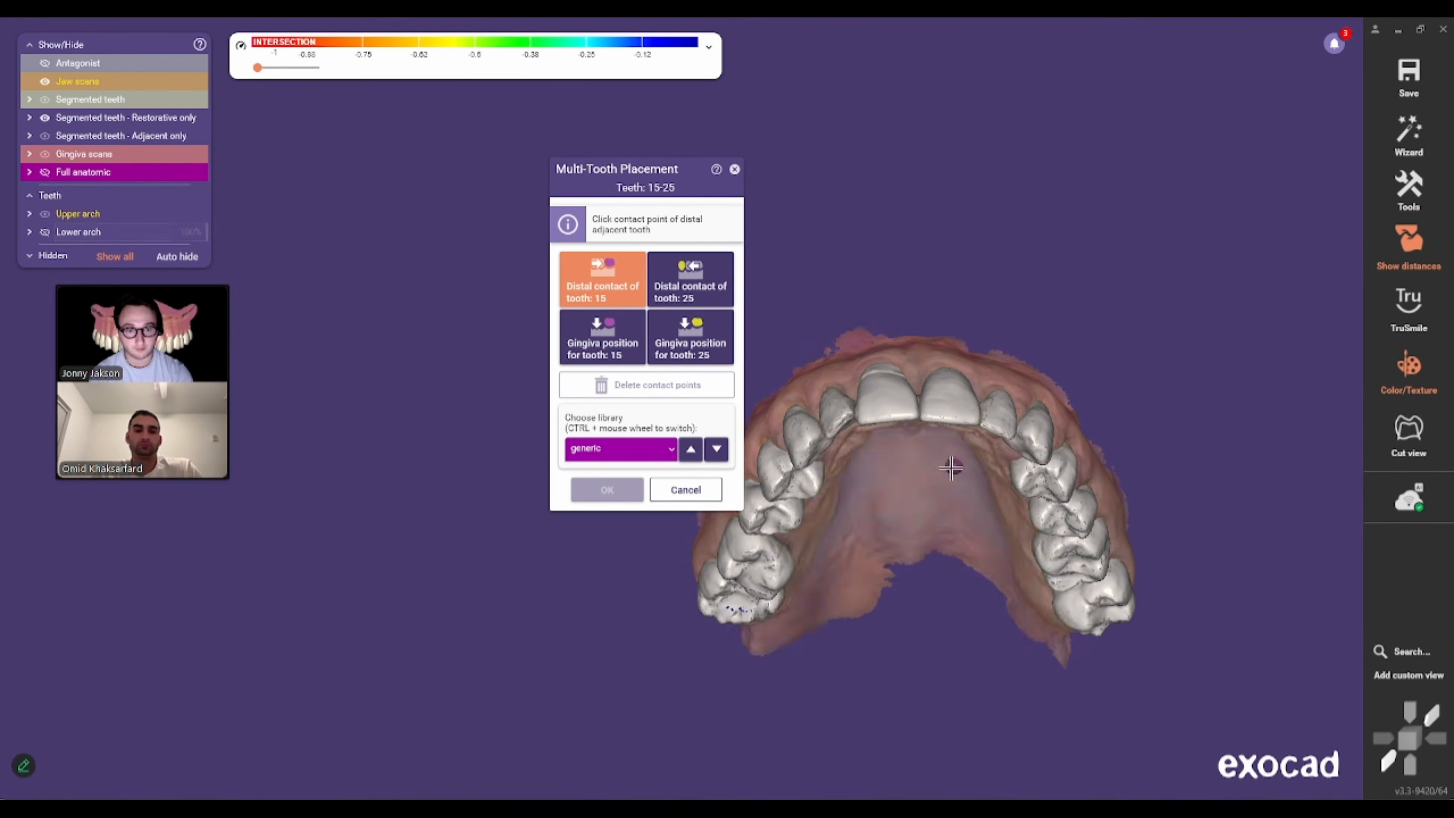
- Place the distal contact points of teeth 15 and 25 against the first molars and switch the tooth library to Grin Design - Sueyd
left_click(778, 522)
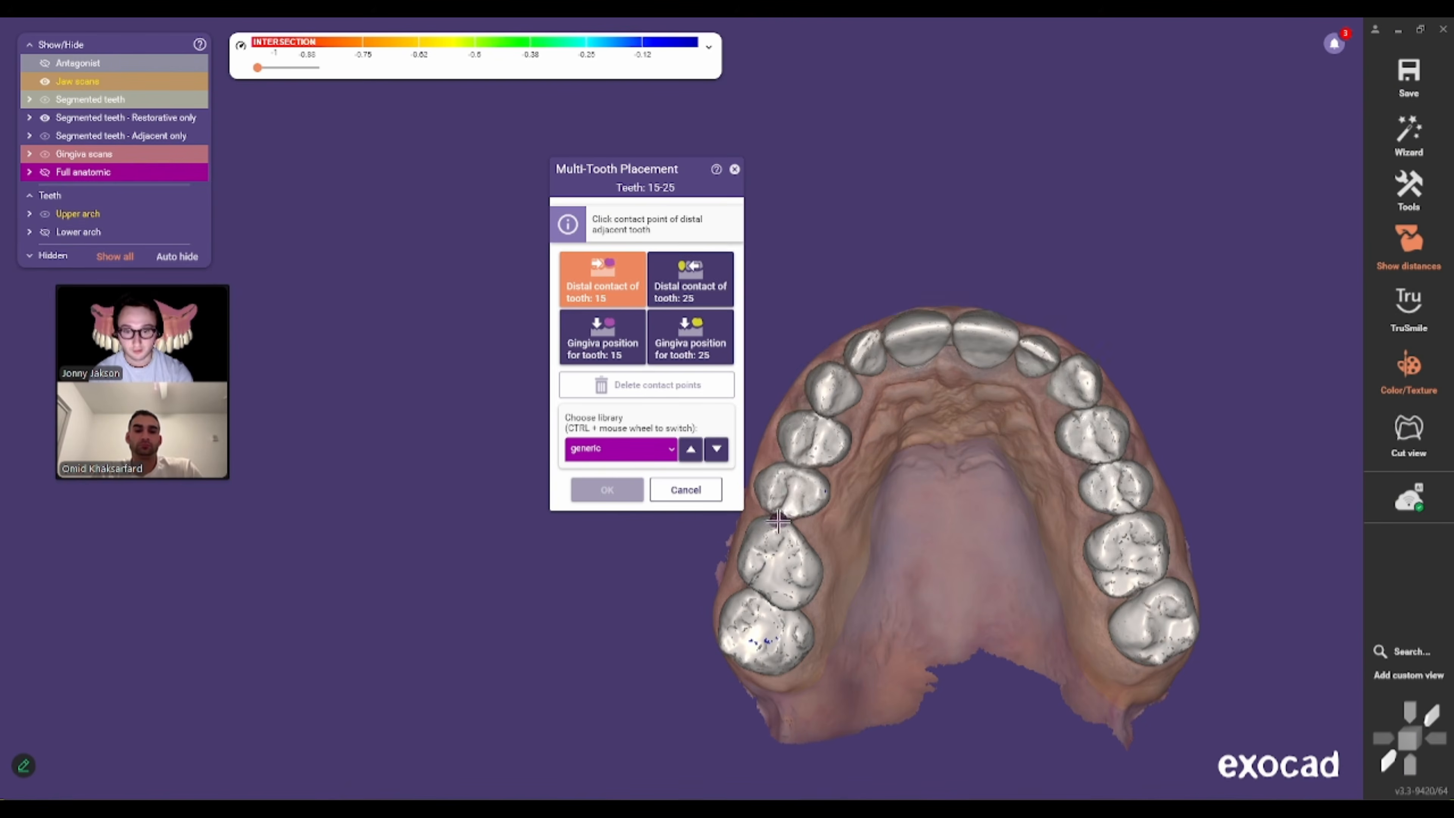
left_click(1100, 486)
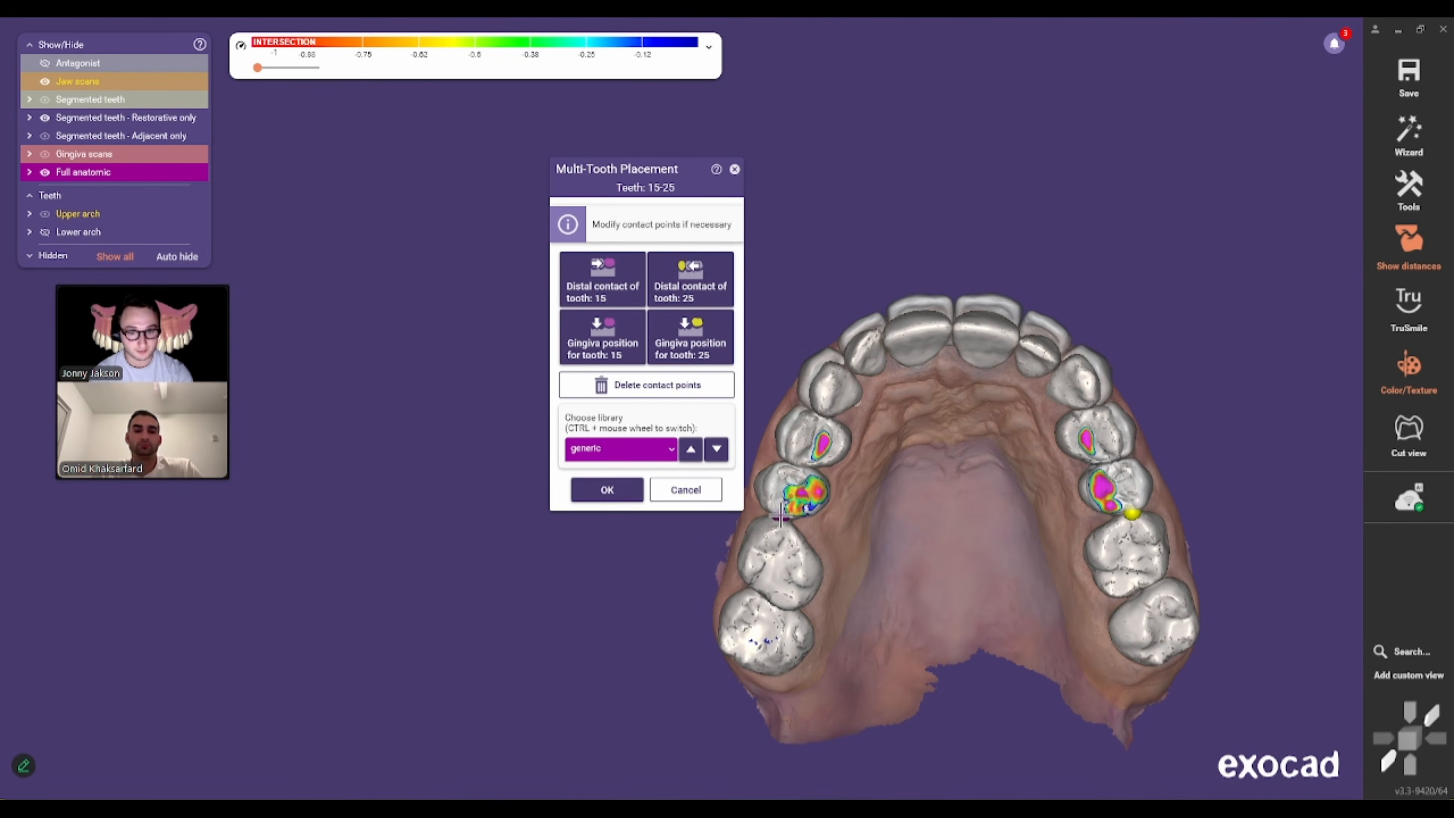
left_click(716, 450)
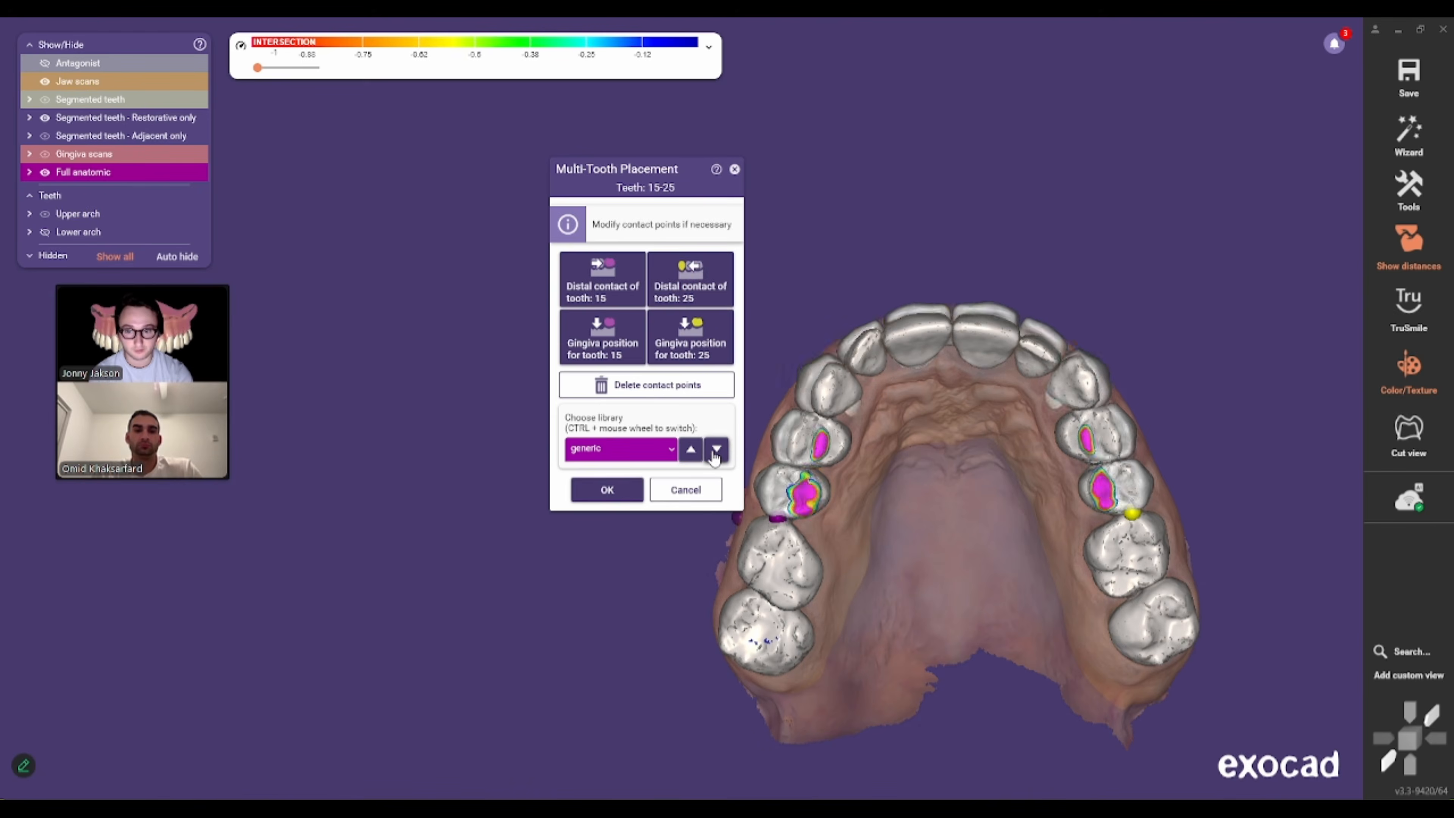
left_click(716, 450)
- Hide the restorative segmented teeth and make the upper jaw scan transparent to reveal the library teeth
right_click_drag(968, 423, 926, 397)
middle_click(918, 306, "ctrl")
right_click_drag(919, 310, 942, 290)
middle_click(942, 292, "shift")
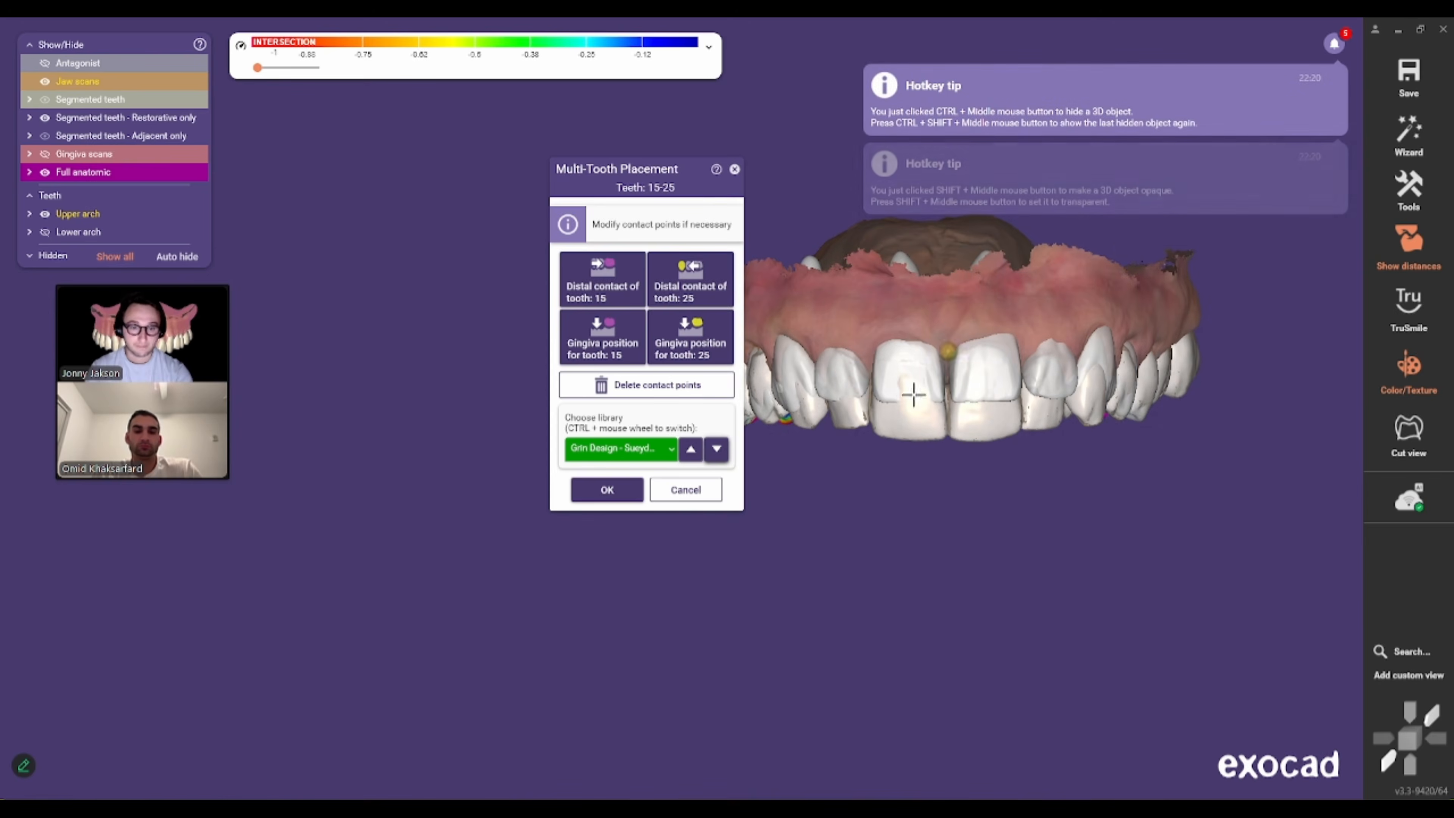
right_click_drag(878, 340, 903, 278)
middle_click(942, 352, "shift")
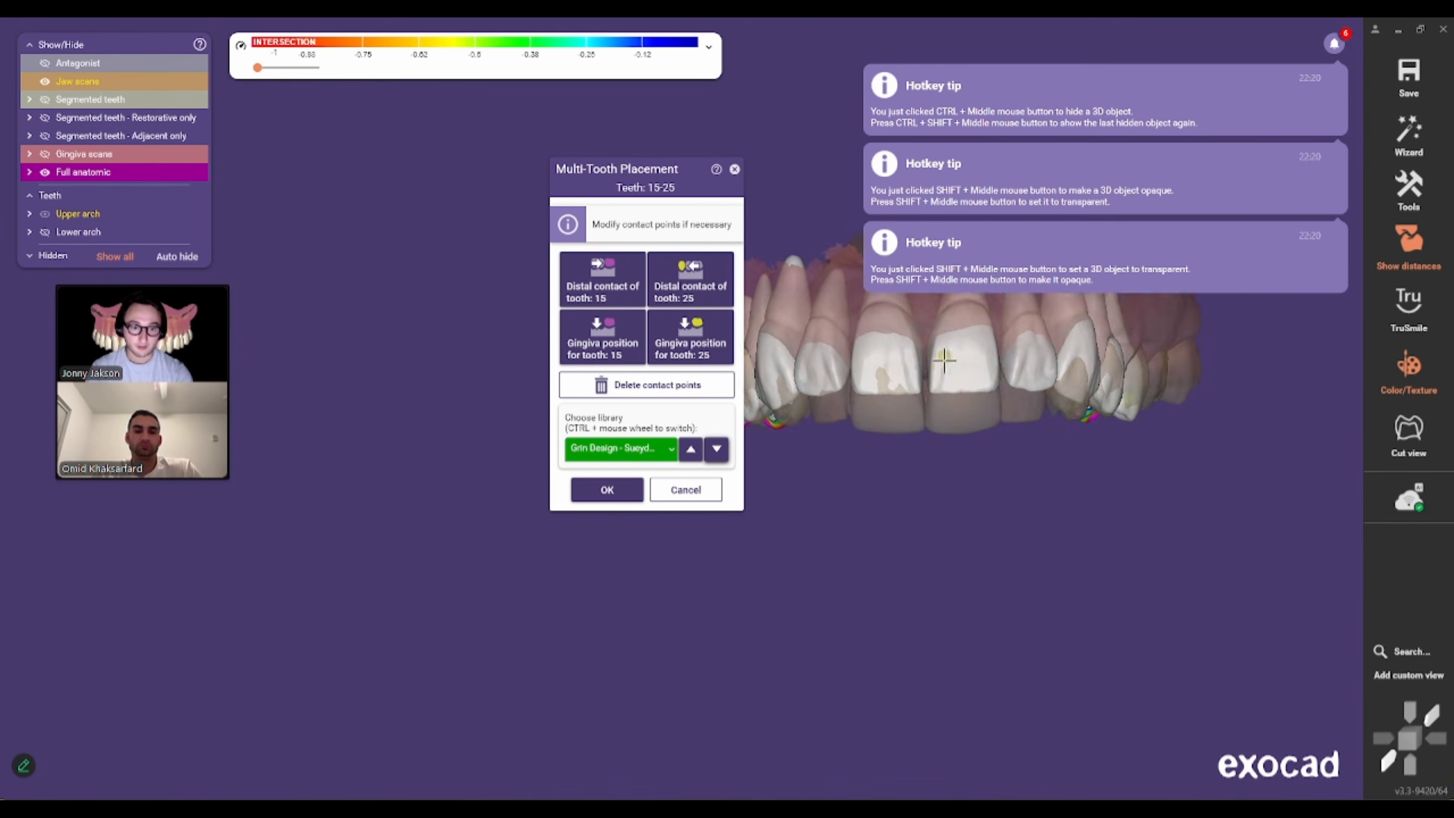
- Compare the Grin Design tooth libraries from a frontal view and select Grin Design EAS for teeth 15–25
right_click_drag(944, 355, 982, 395)
left_click(715, 453)
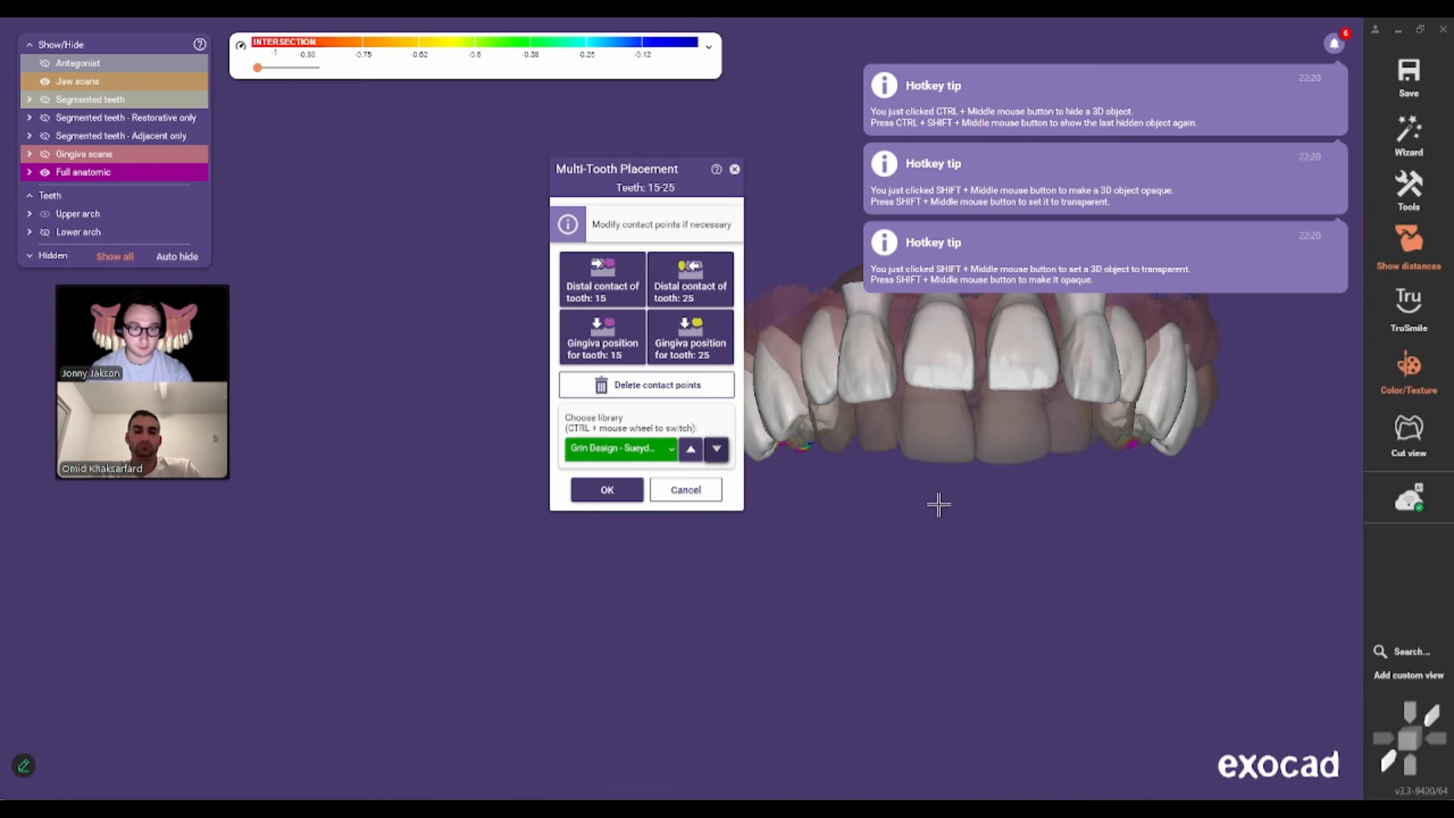
left_click(715, 453)
left_click(715, 453)
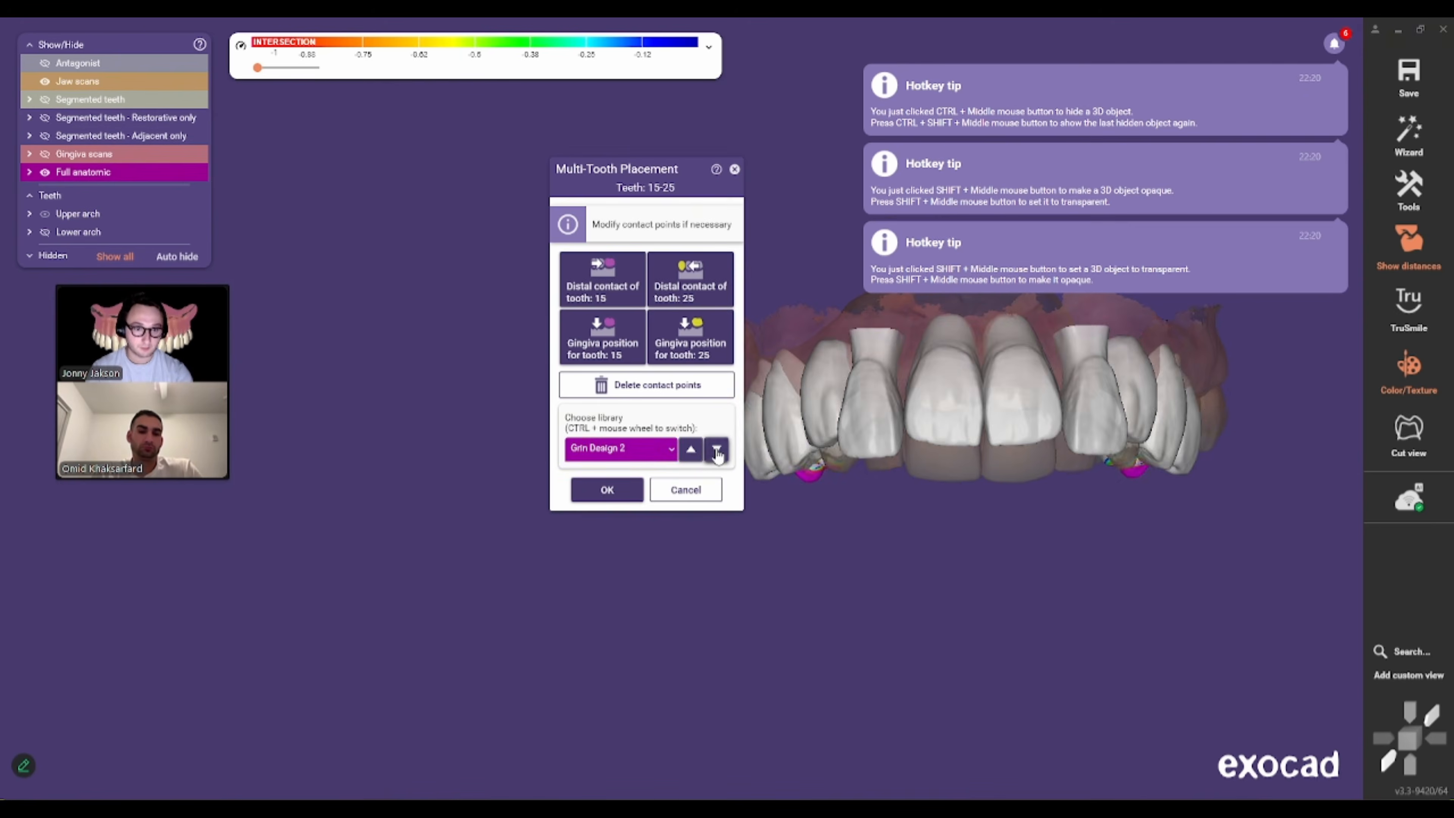
left_click(716, 452)
left_click(716, 452)
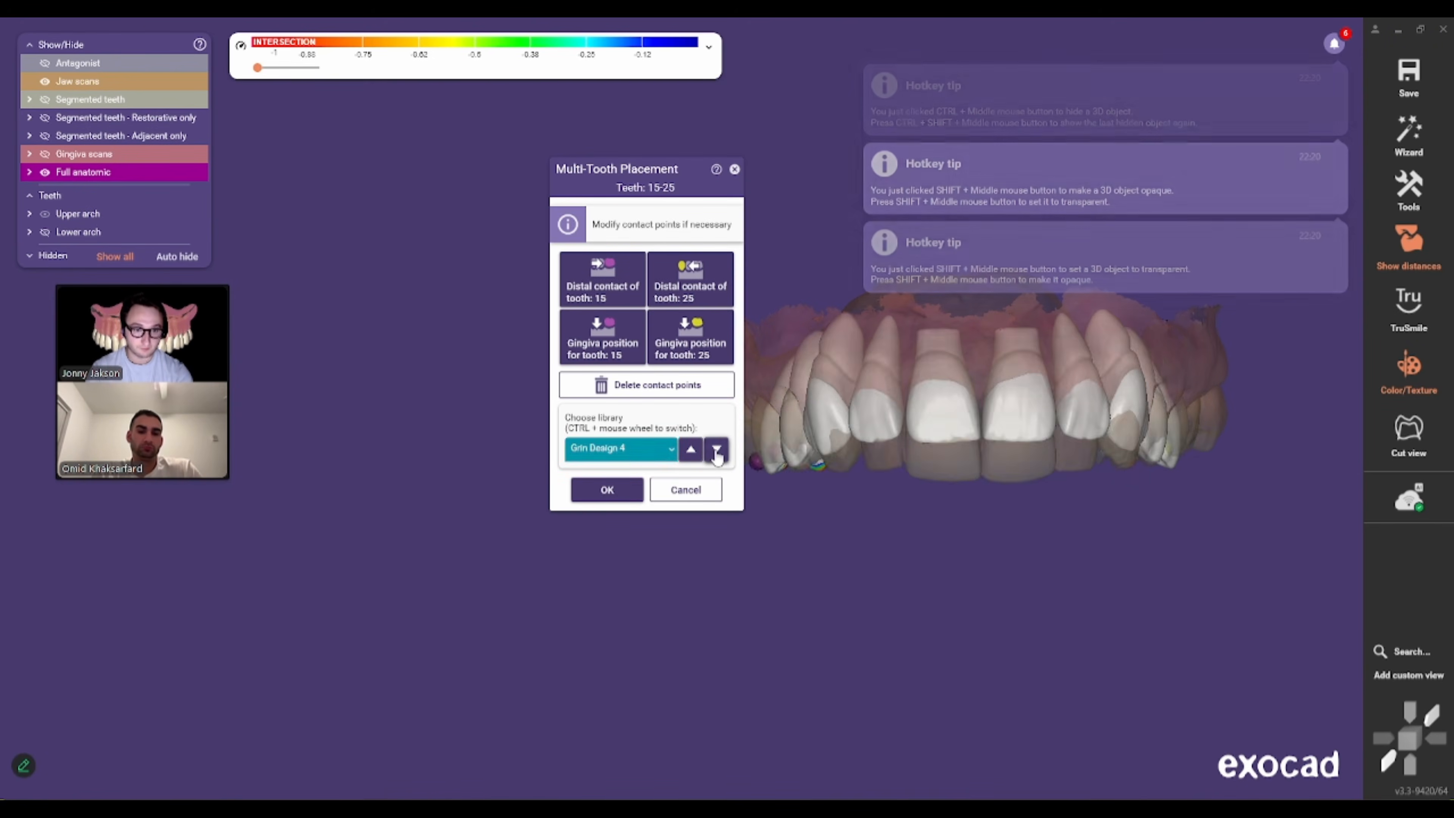
left_click(716, 453)
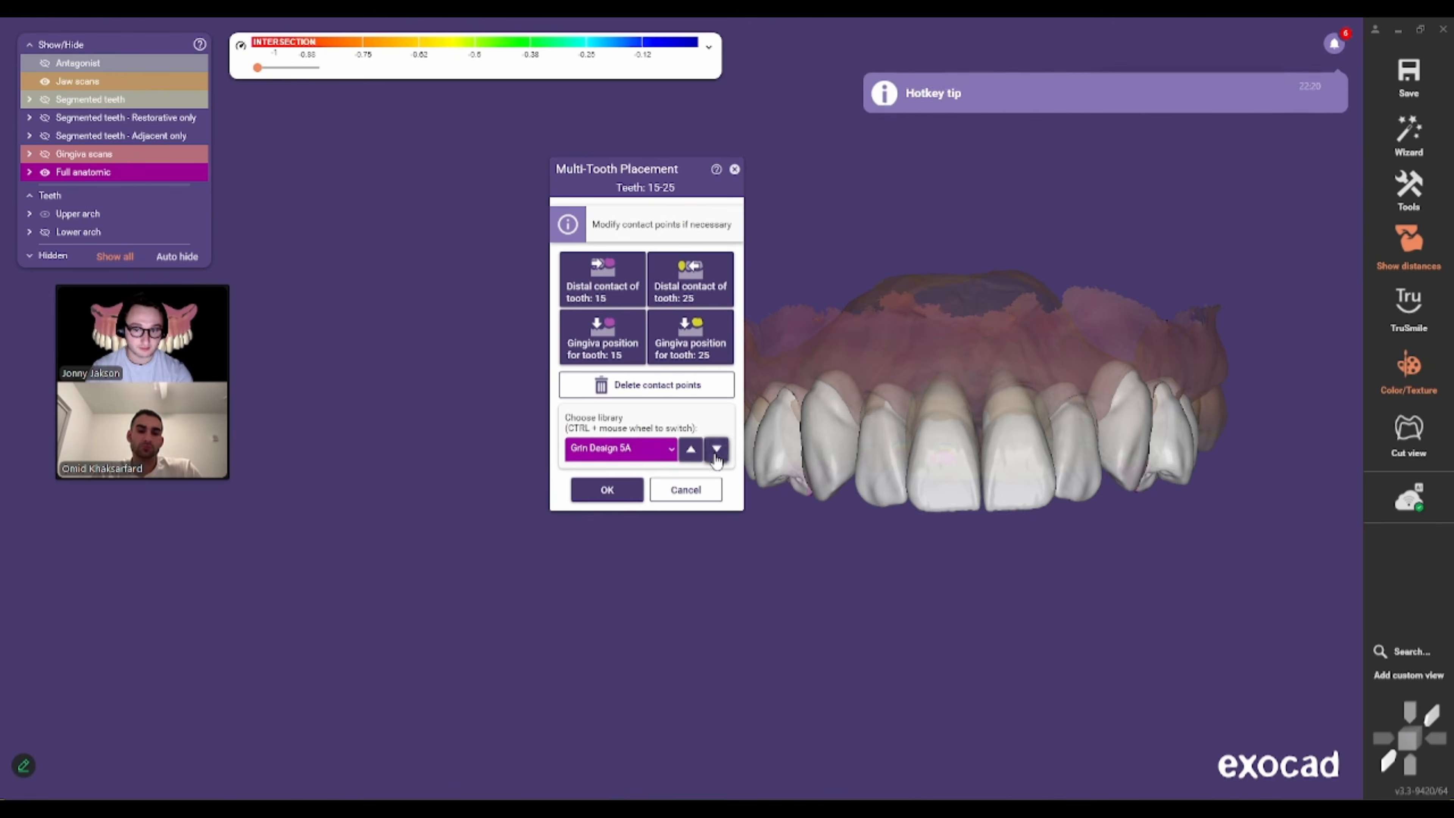
left_click(716, 453)
left_click(717, 453)
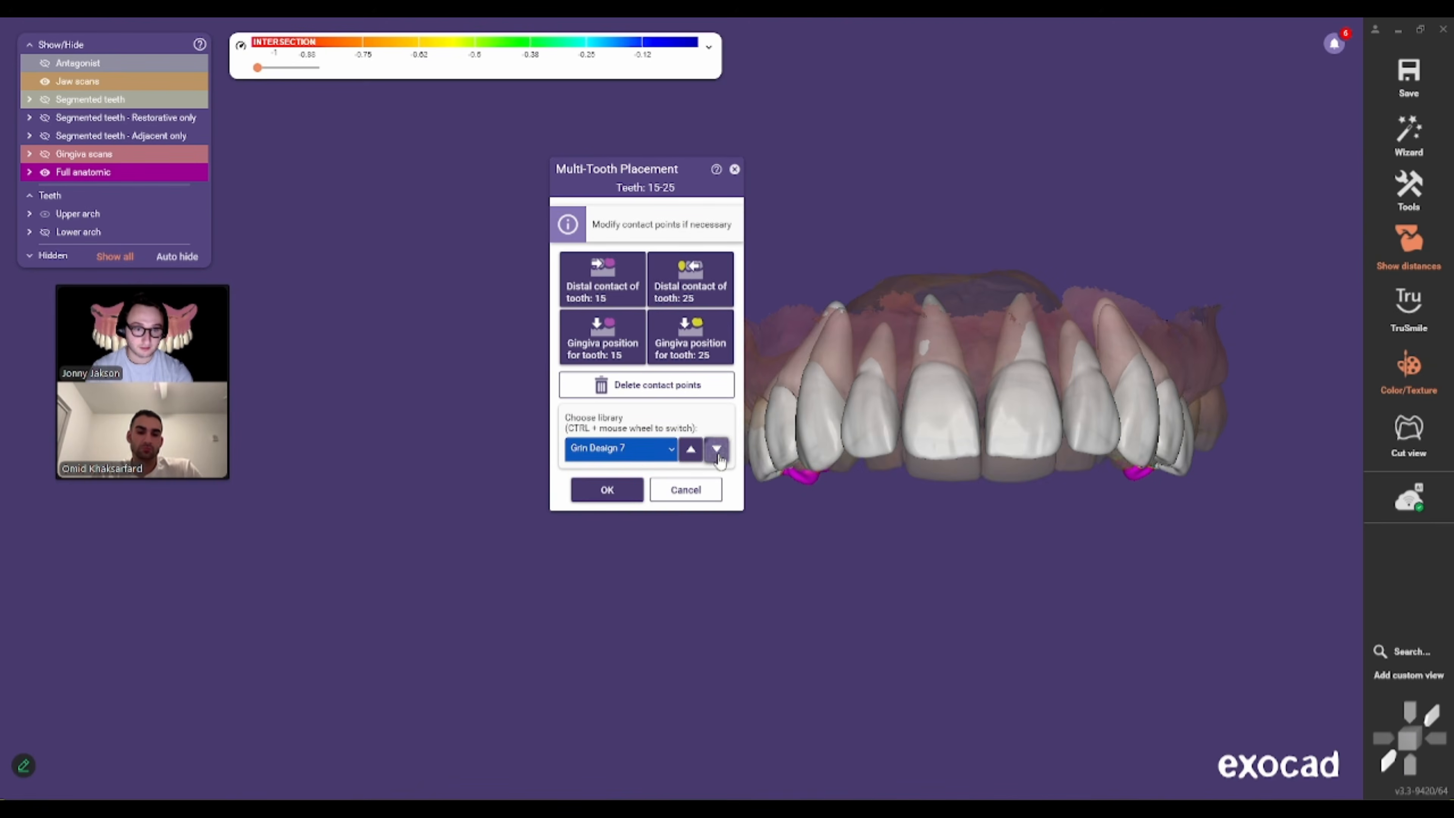
left_click(717, 452)
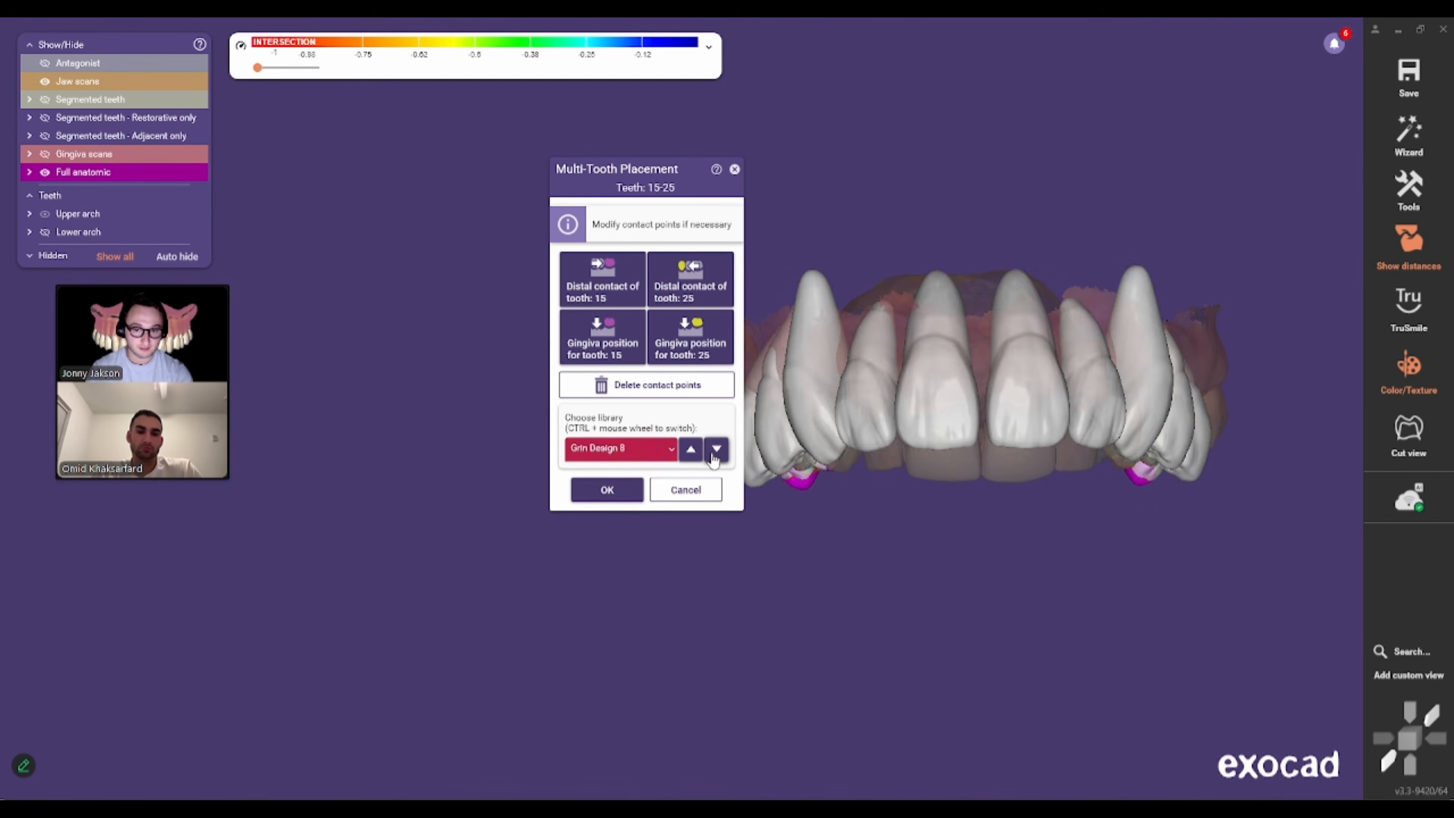
left_click(716, 451)
left_click(717, 452)
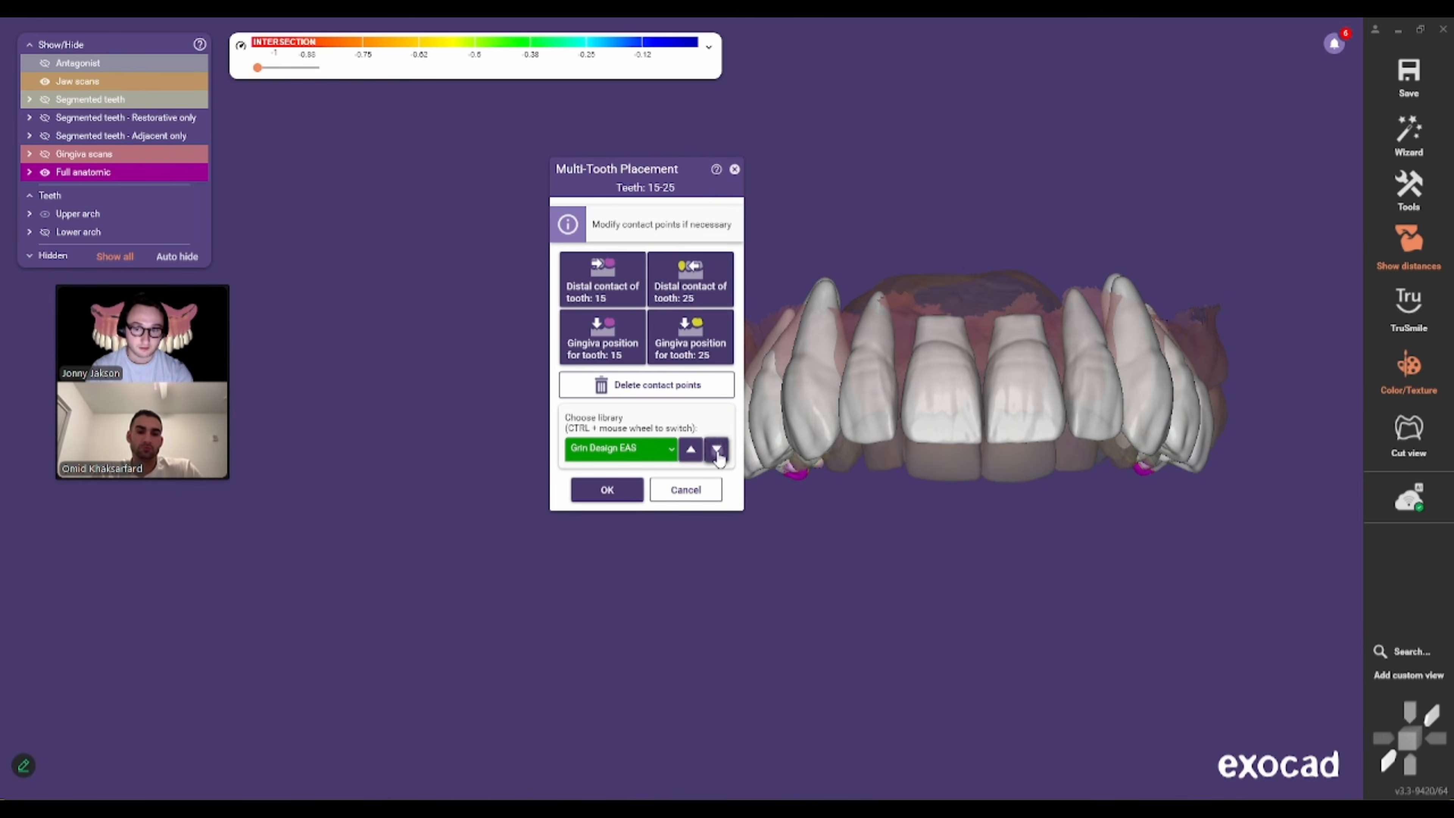
left_click(717, 453)
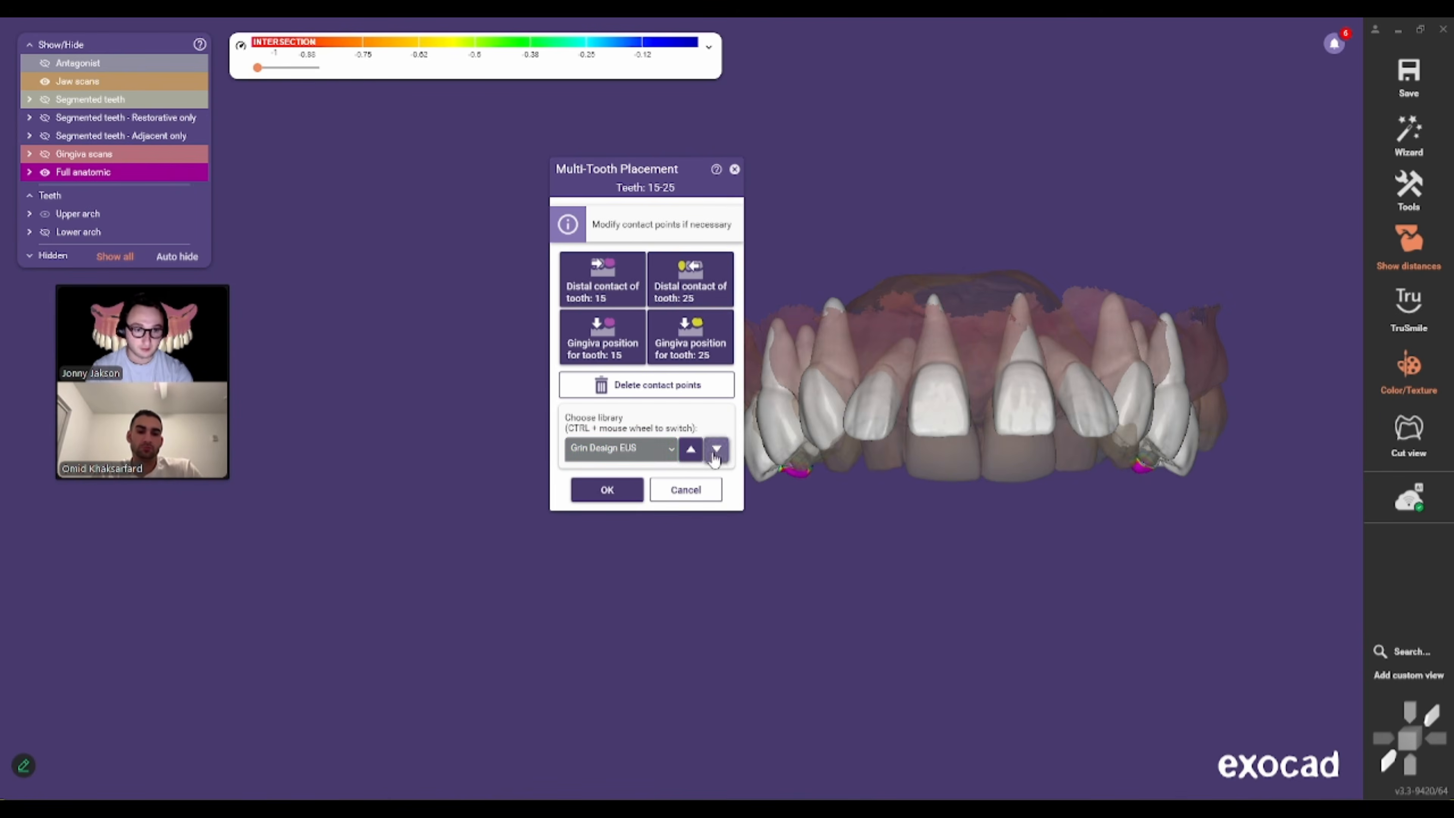
left_click(690, 451)
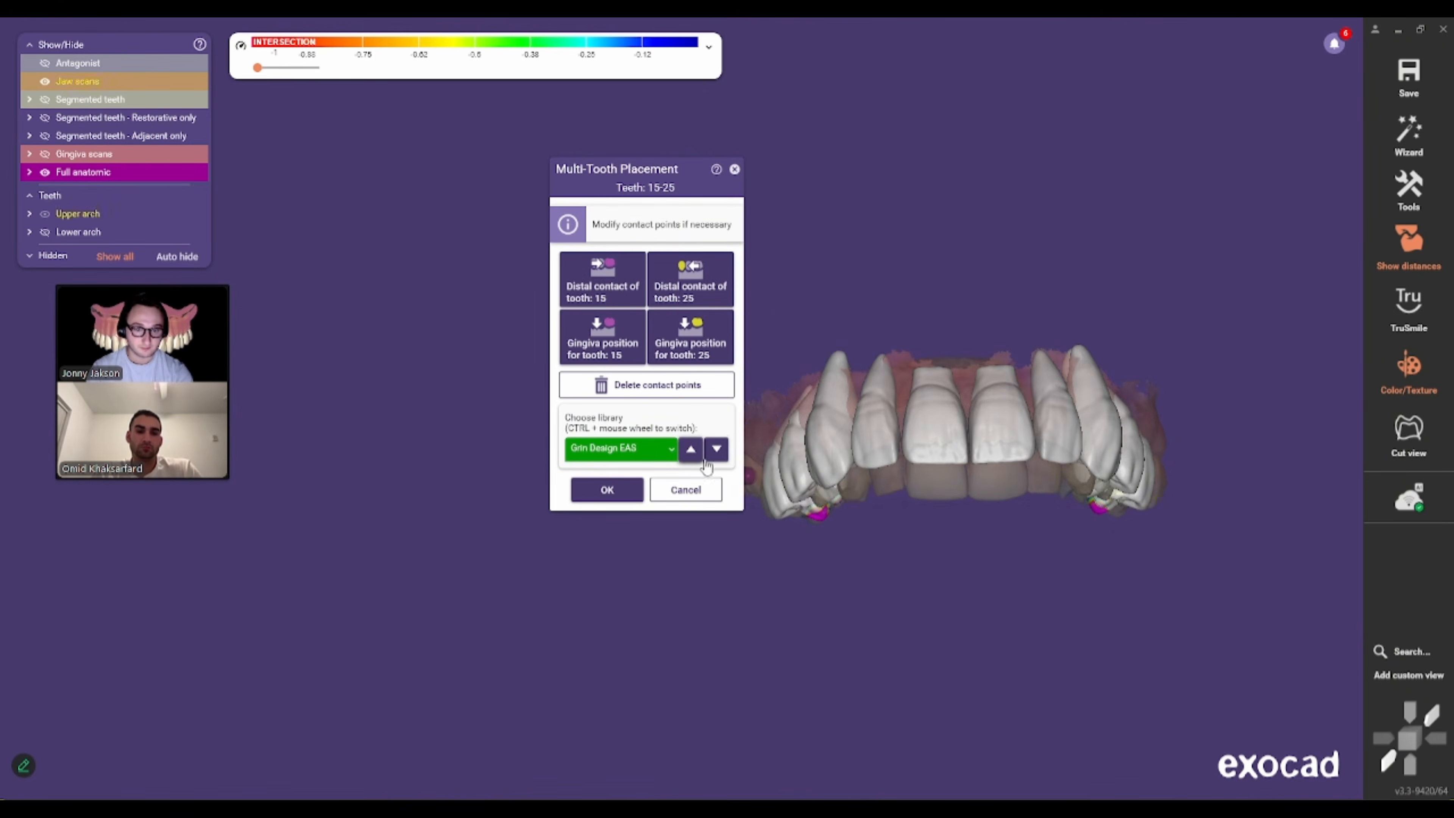
- Compare further tooth libraries on teeth 15–25, from Grin Design JS through Grin Design MS to Inspira C O1 L1
left_click(715, 451)
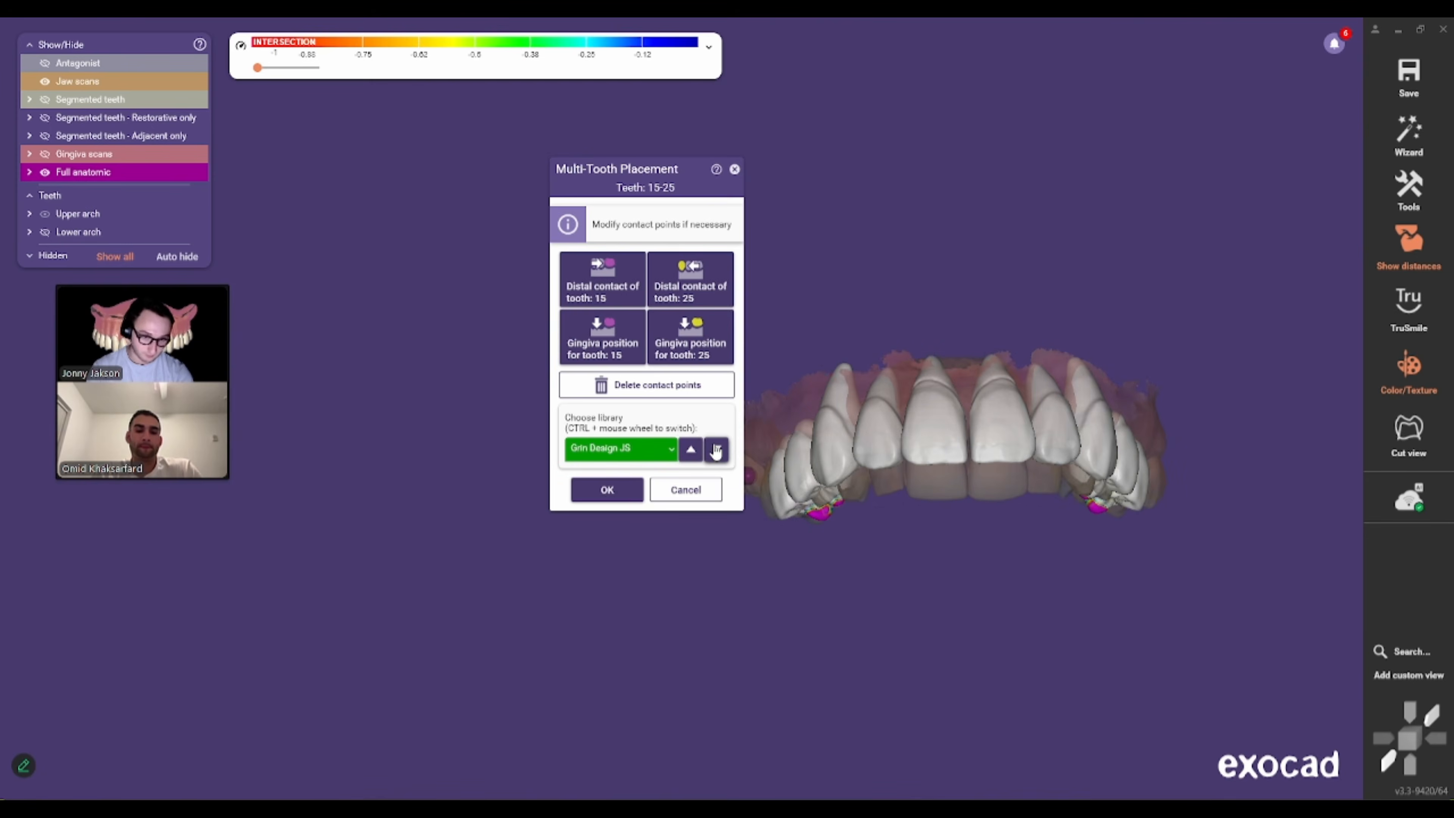
left_click(716, 452)
left_click(715, 452)
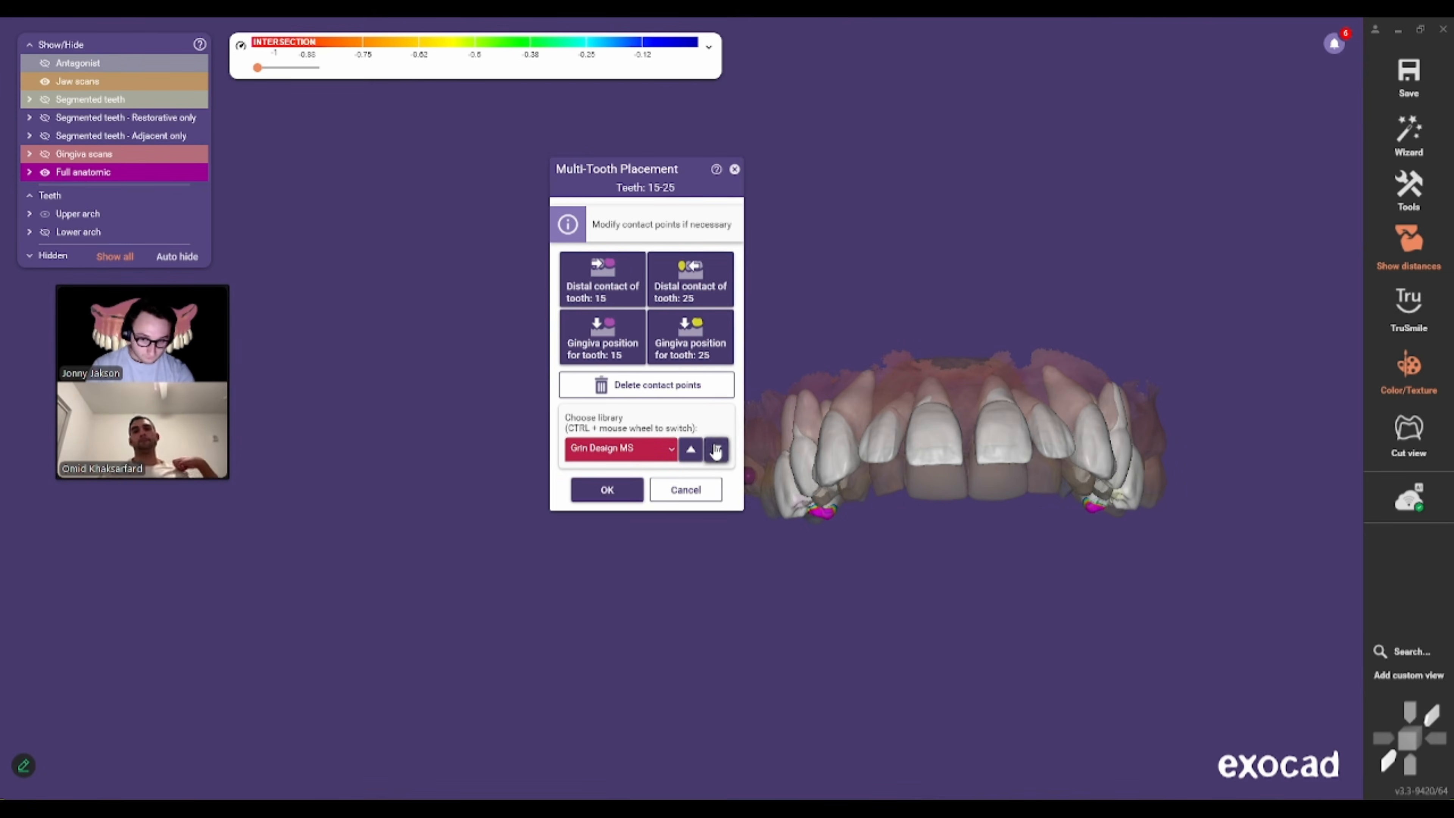
left_click(716, 452)
left_click(716, 452)
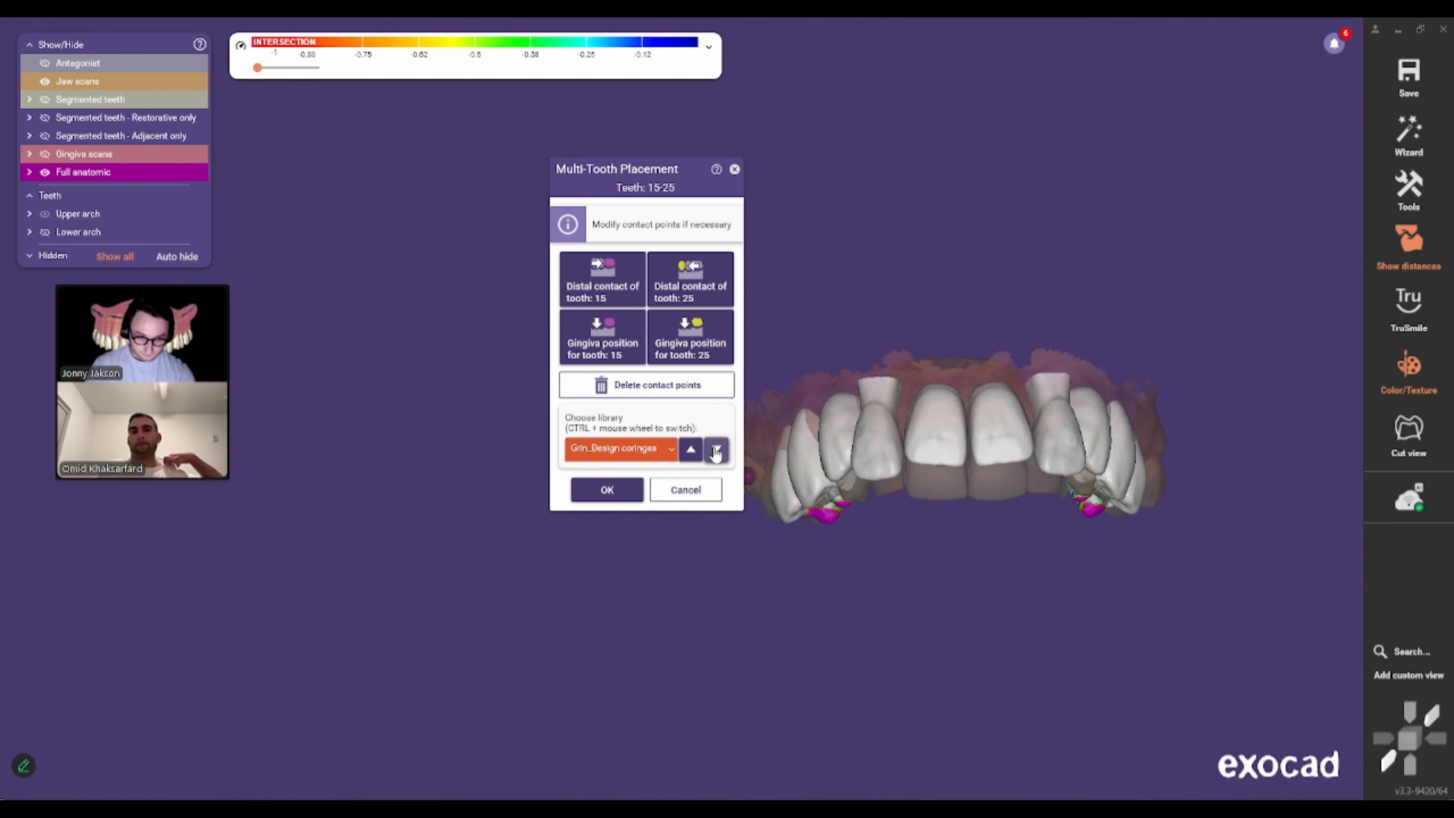
left_click(716, 452)
left_click(716, 451)
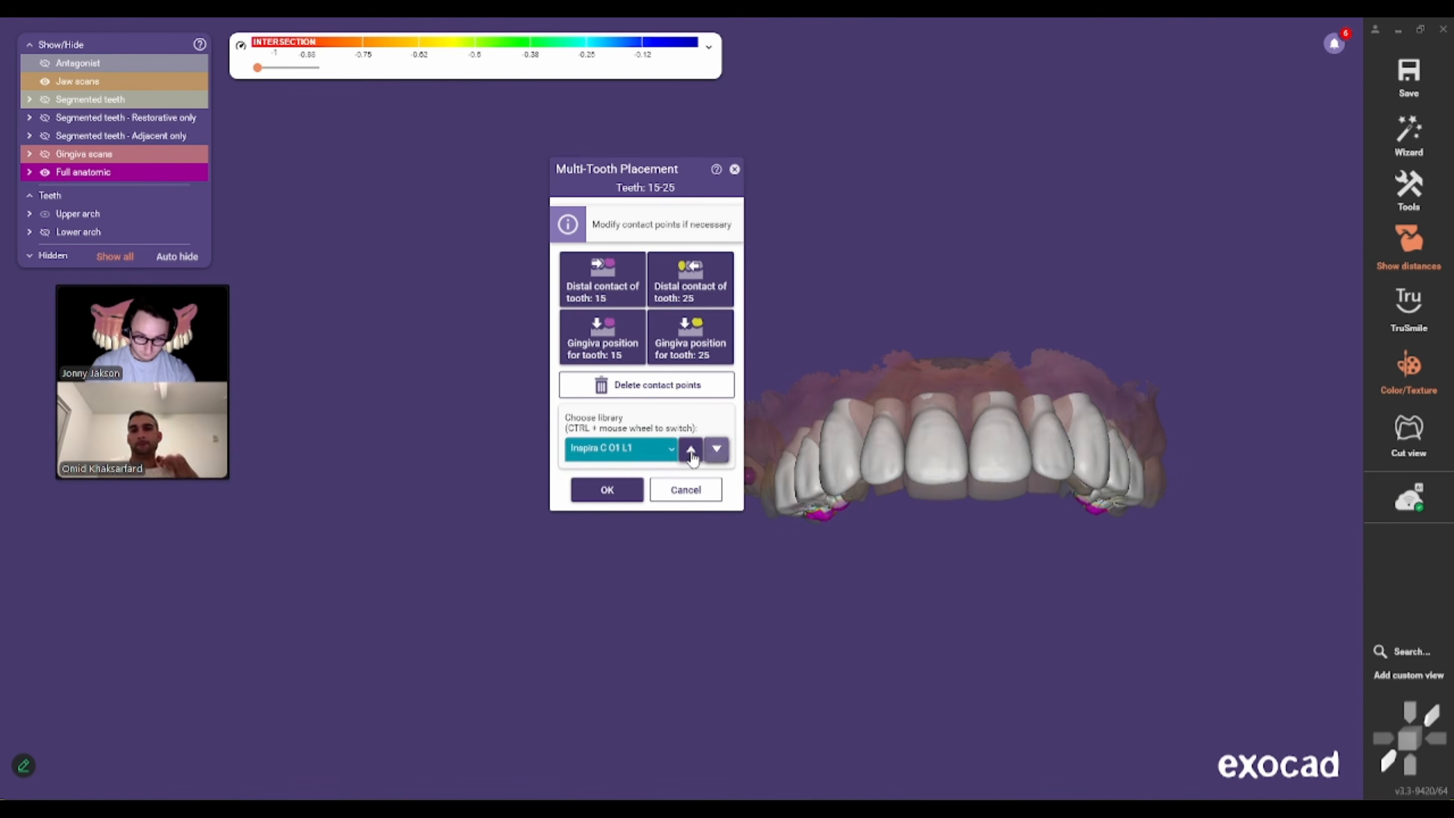
- Set the tooth library to Grin Design 6 and accept the multi-tooth placement for teeth 15–25
left_click(691, 451)
left_click(691, 450)
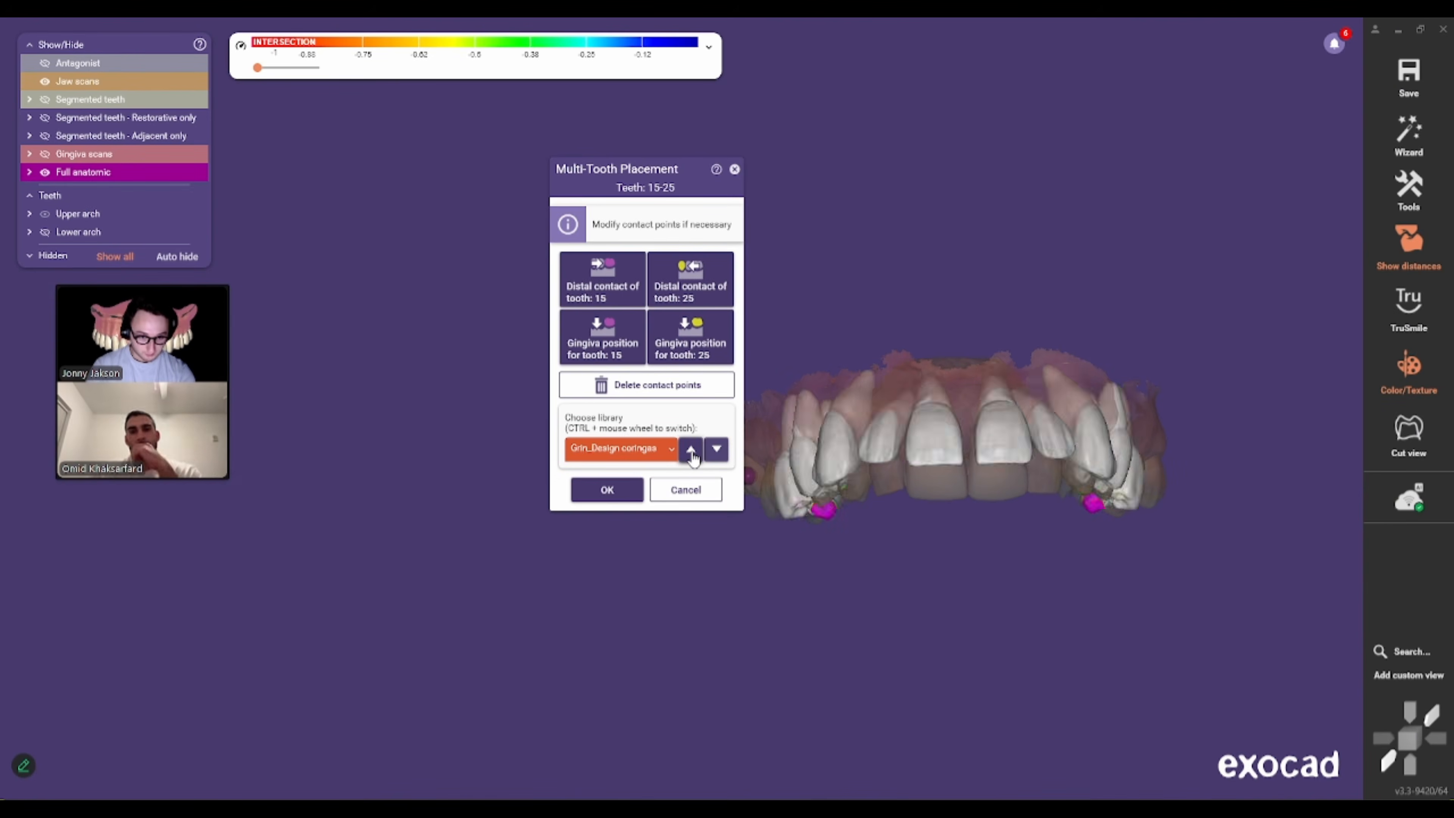
left_click(691, 452)
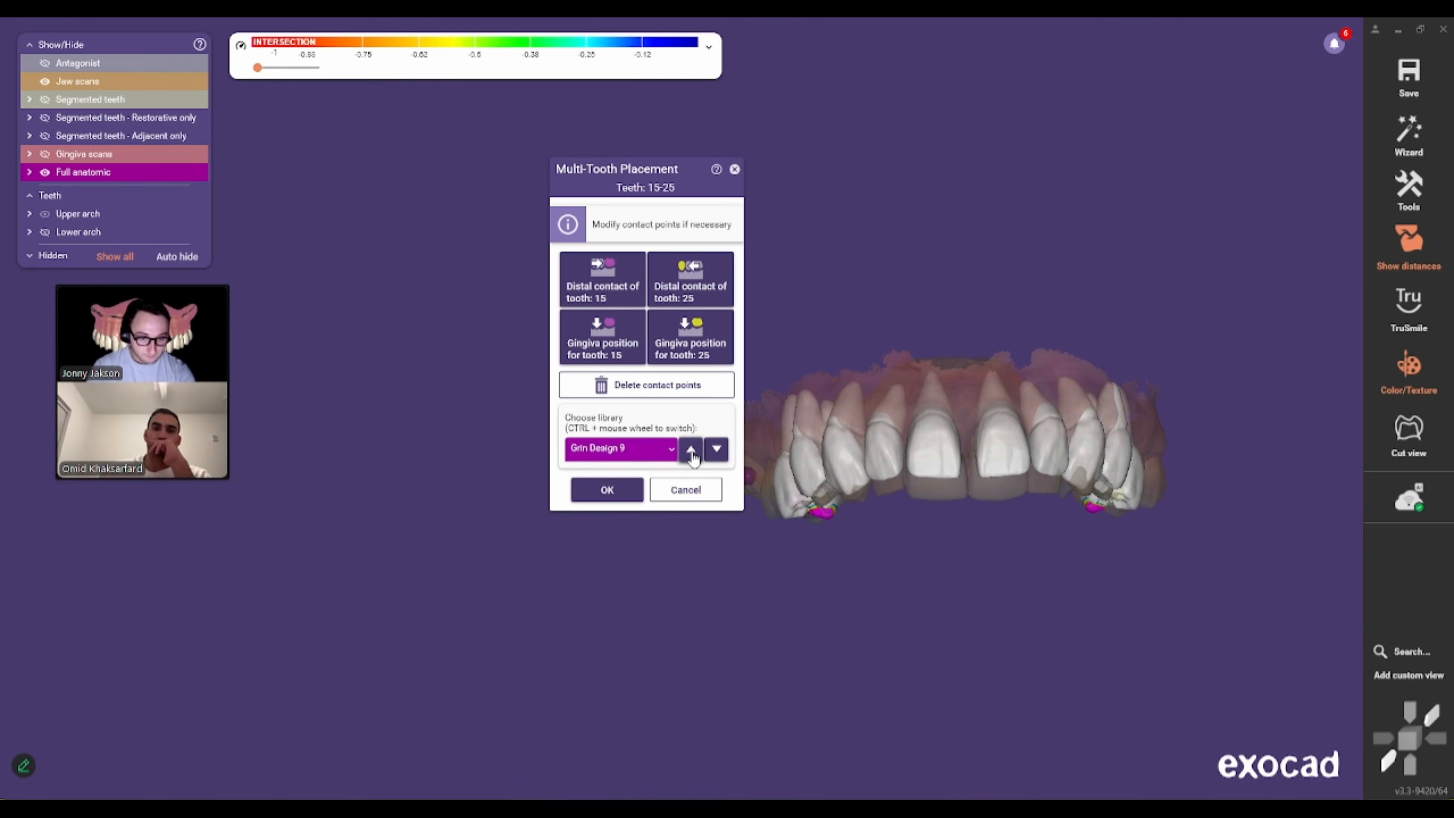
left_click(691, 452)
left_click(691, 451)
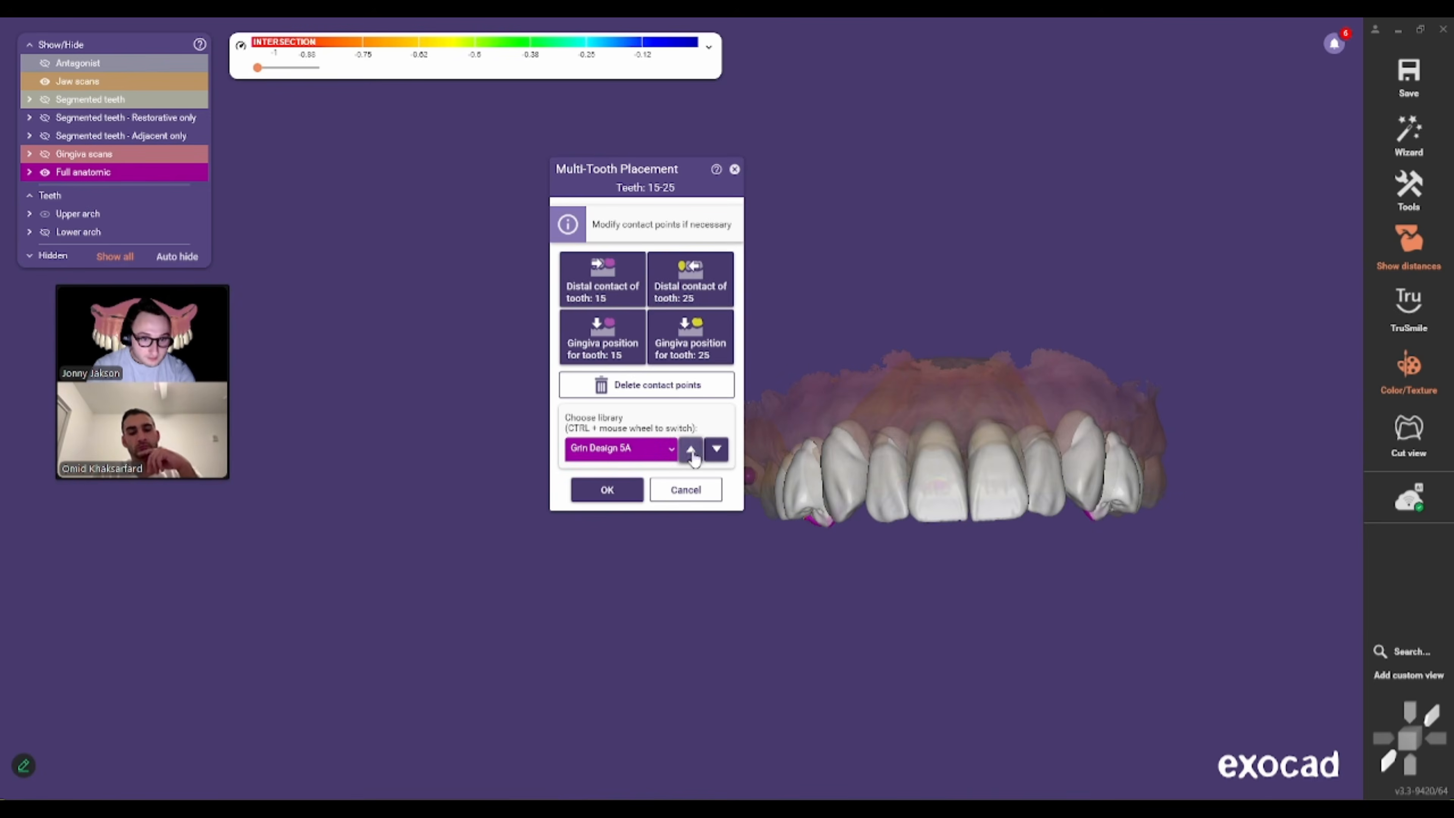
left_click(718, 452)
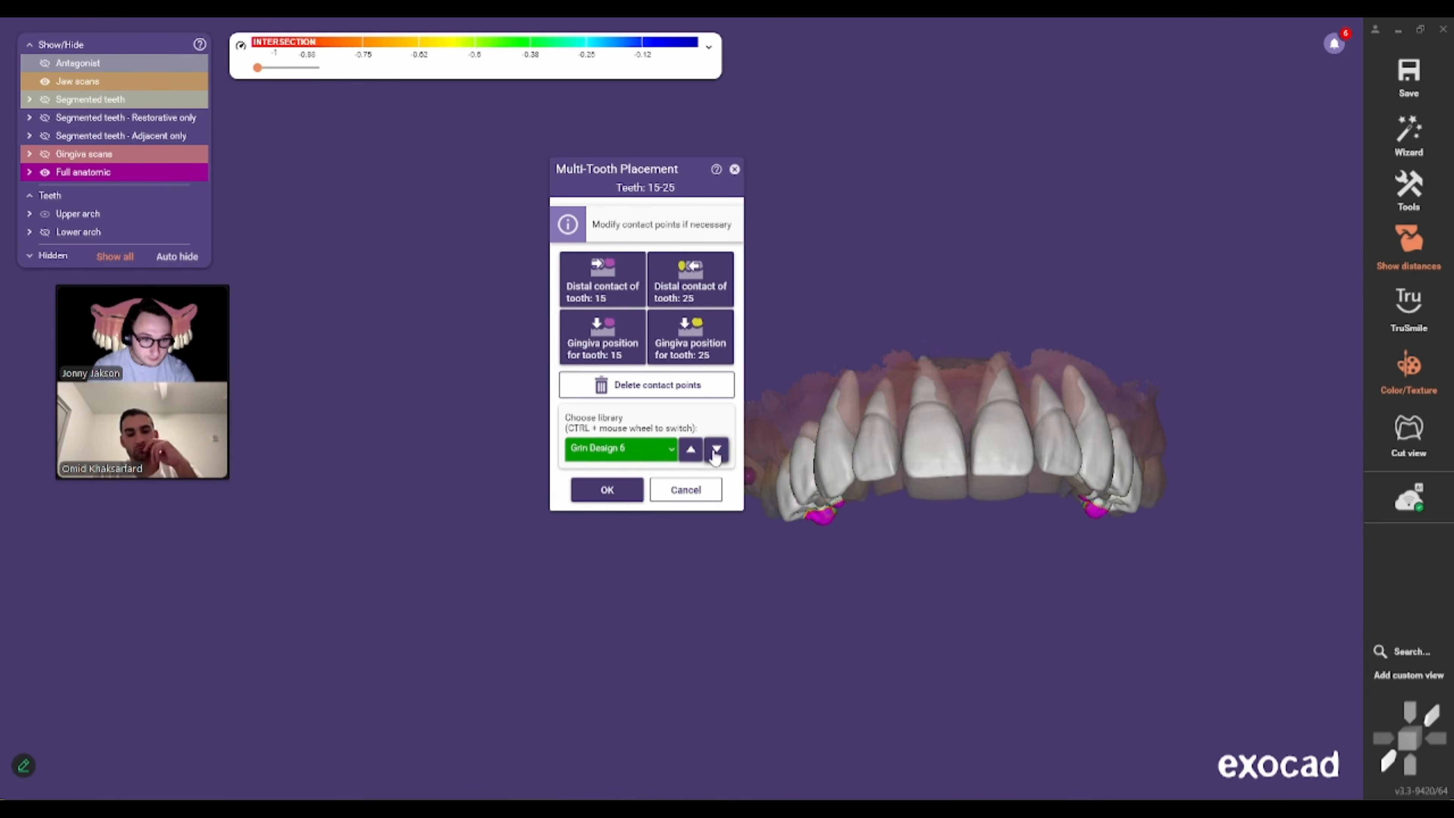
scroll(929, 410, "up", 3)
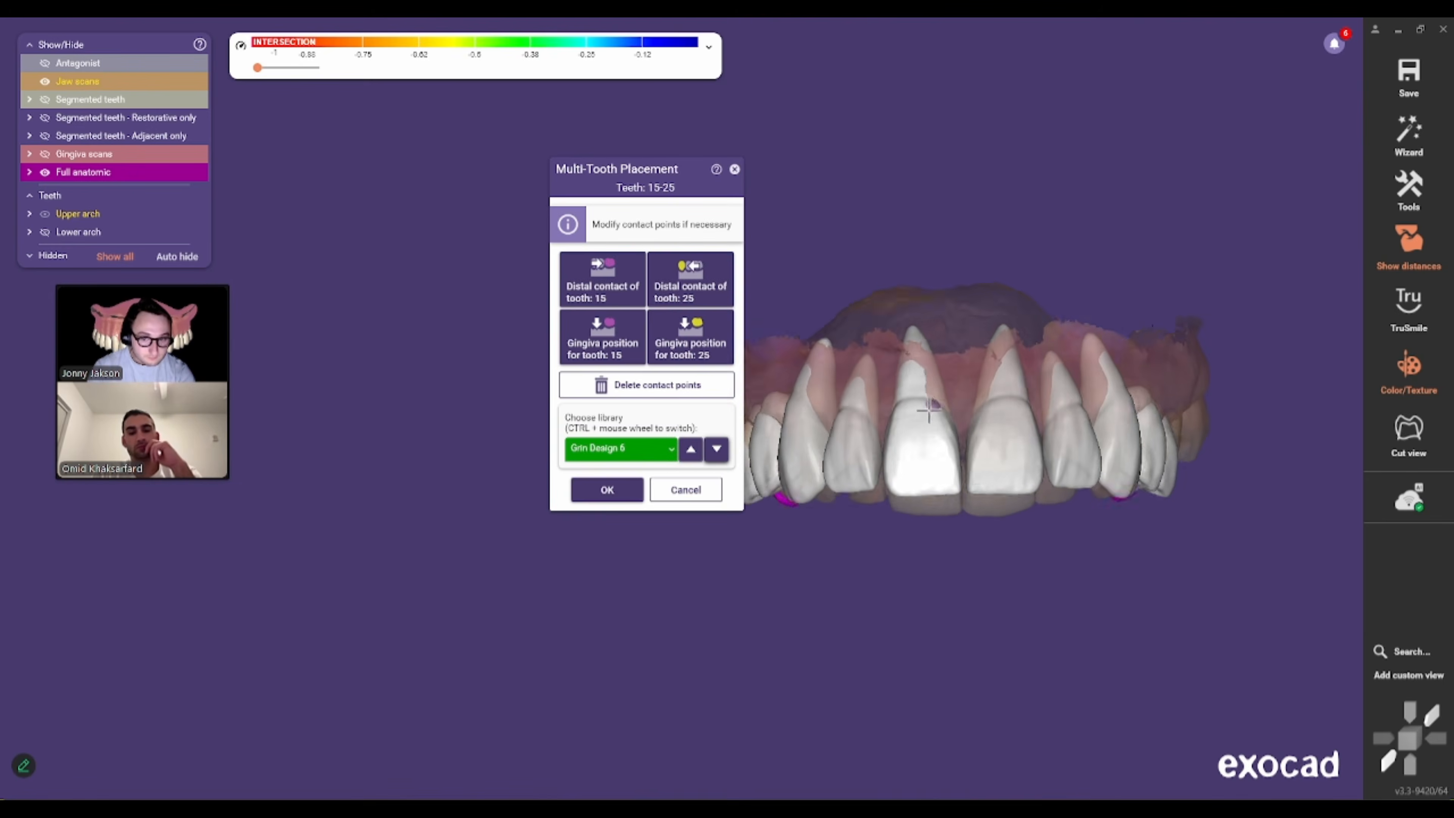
right_click_drag(967, 541, 959, 468)
left_click(607, 490)
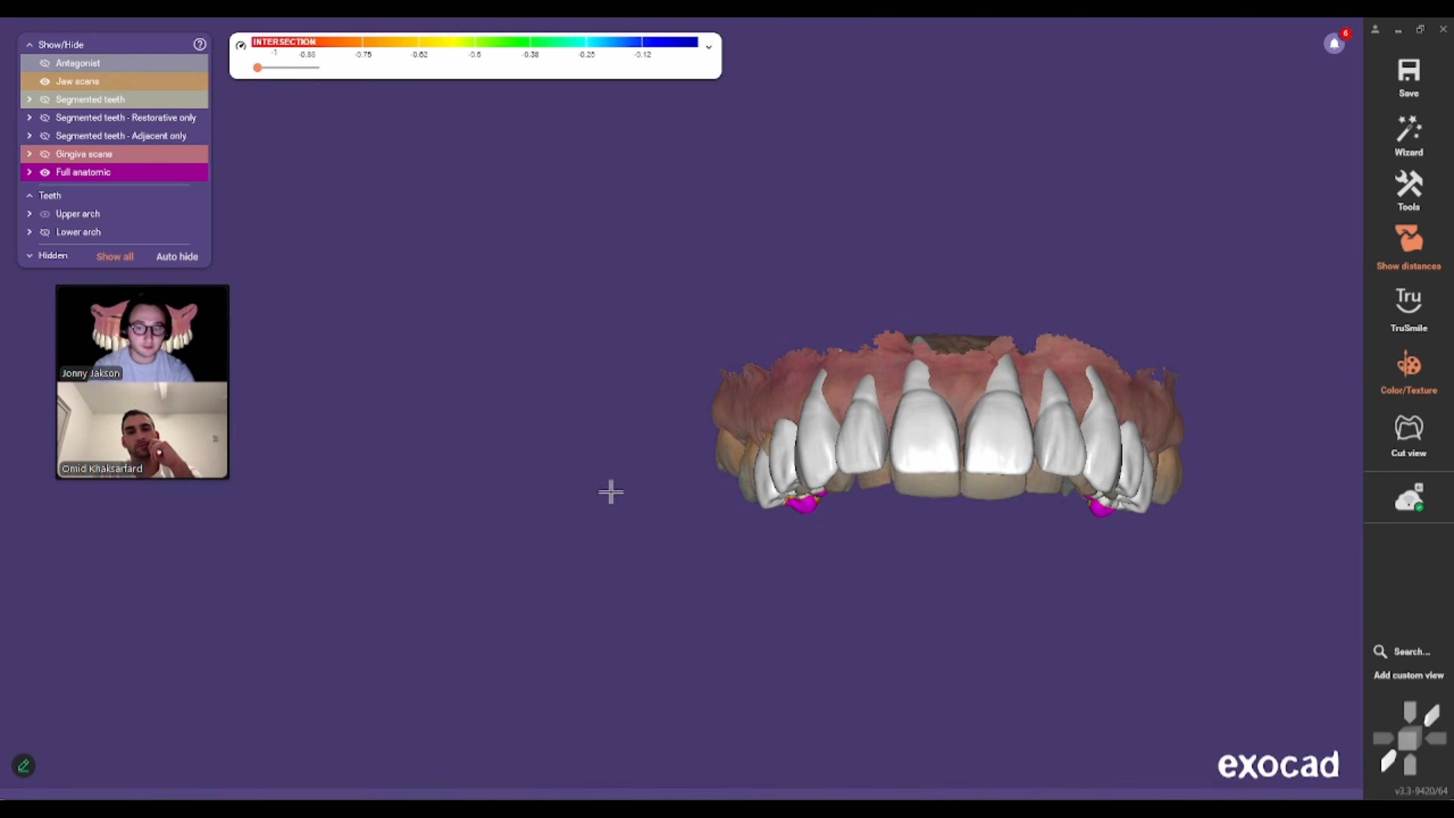
- Open Tooth Model Placement in simple mode and move all library teeth together palatally onto the natural arch
mouse_move(636, 793)
left_click(335, 754)
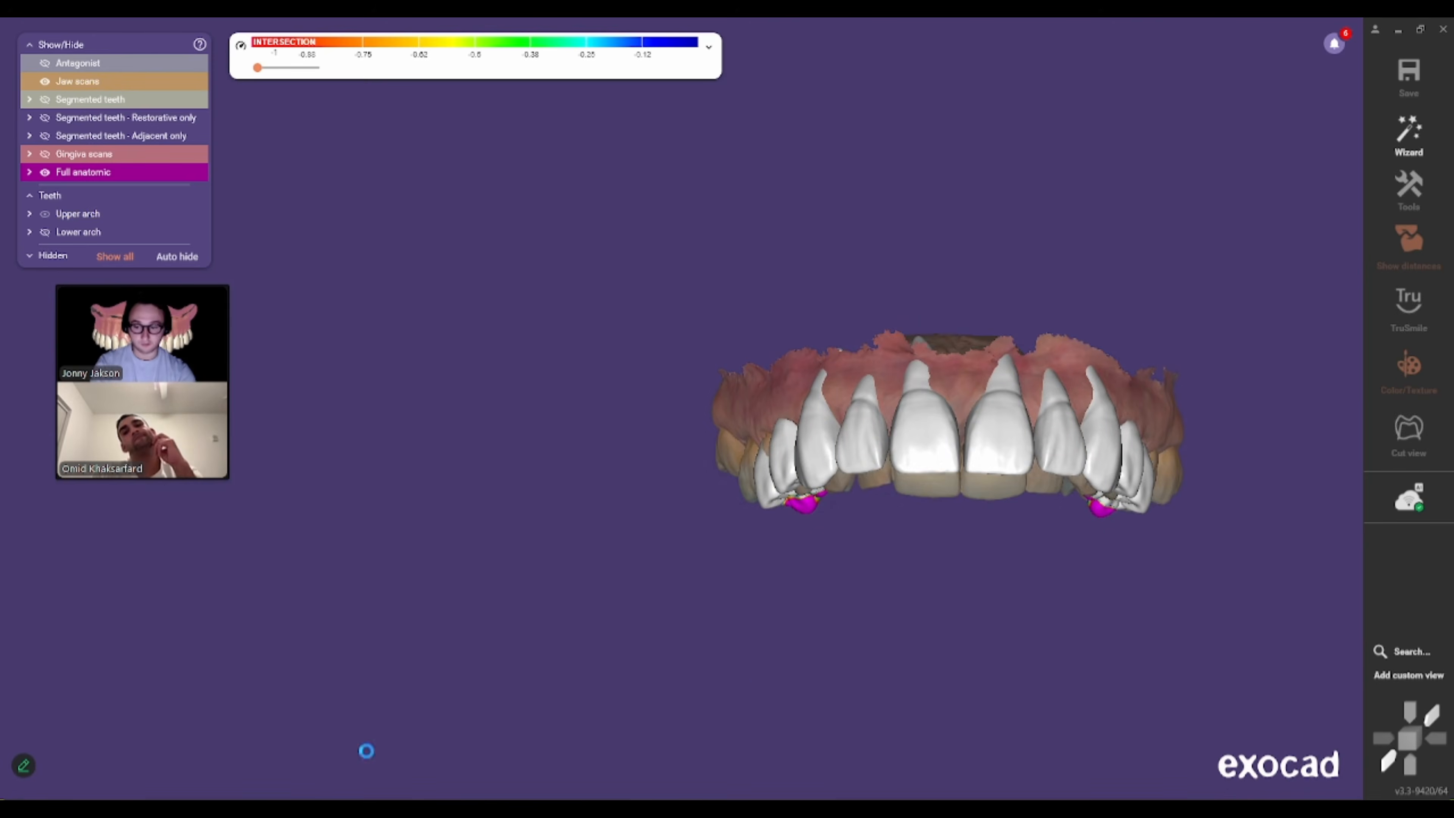
right_click_drag(995, 526, 928, 401)
key("ctrl+shift+j")
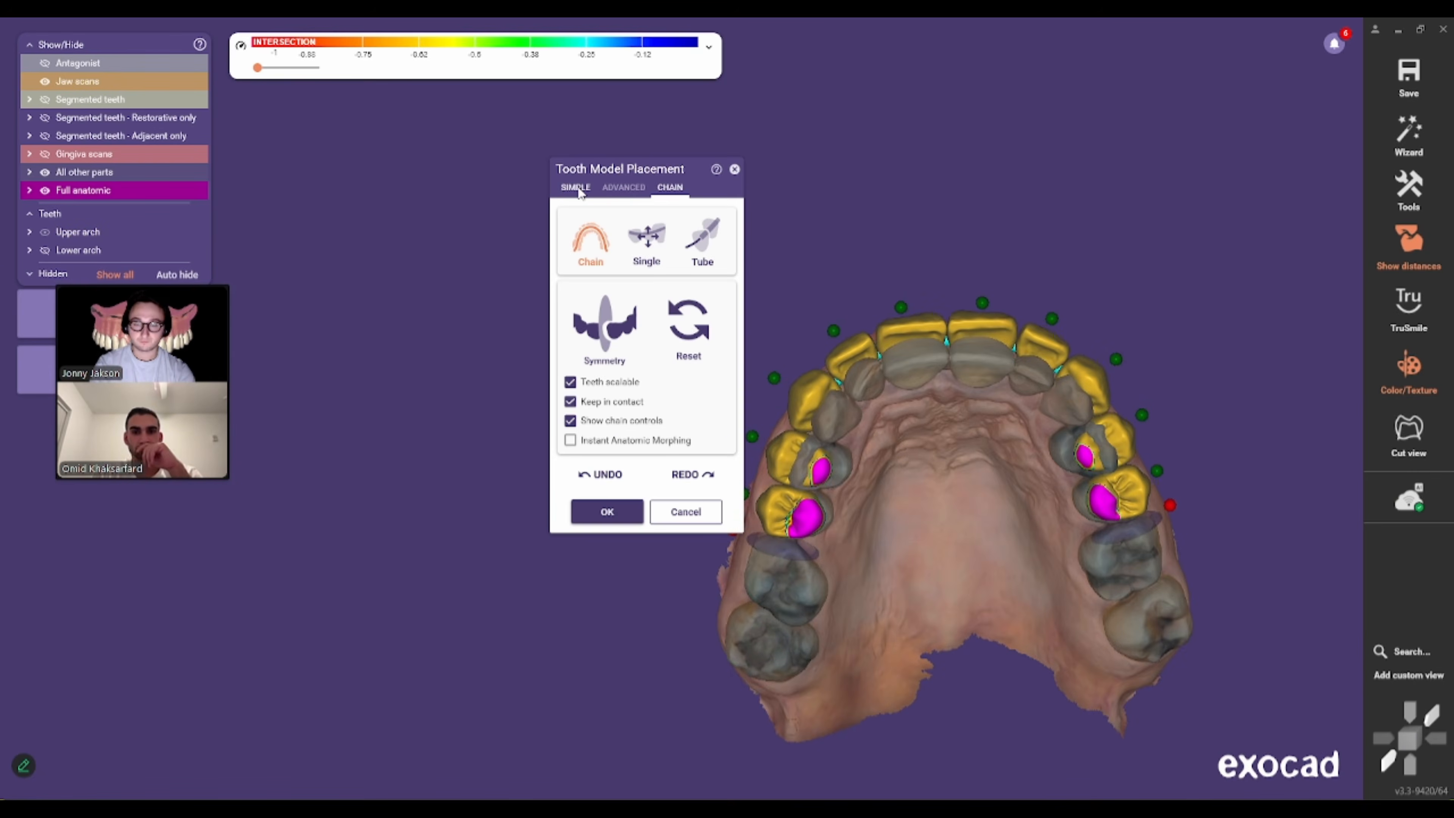
left_click(576, 187)
scroll(987, 367, "up", 1)
right_click_drag(986, 356, 987, 387)
scroll(987, 378, "up", 1)
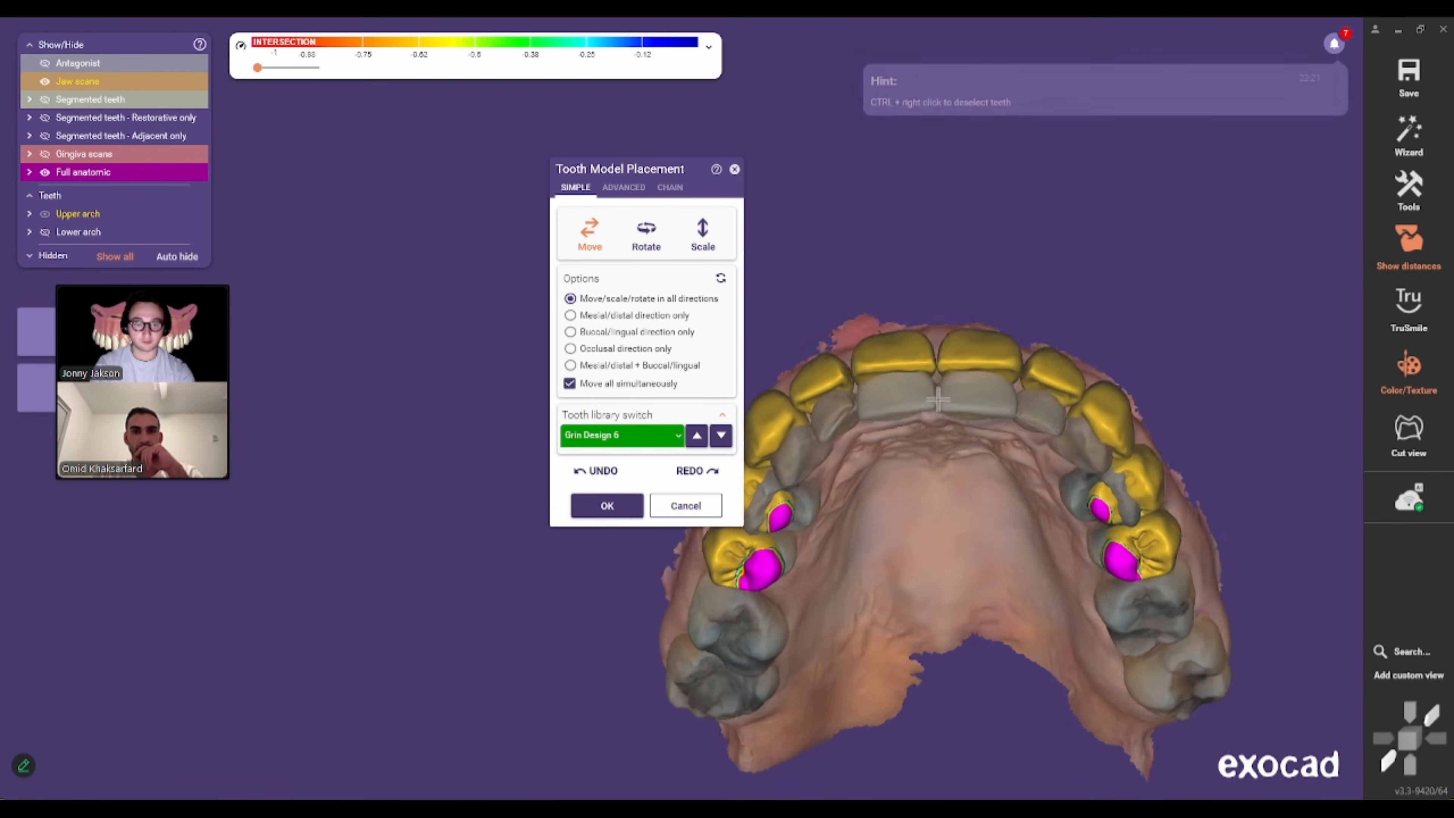
left_click_drag(985, 360, 998, 335)
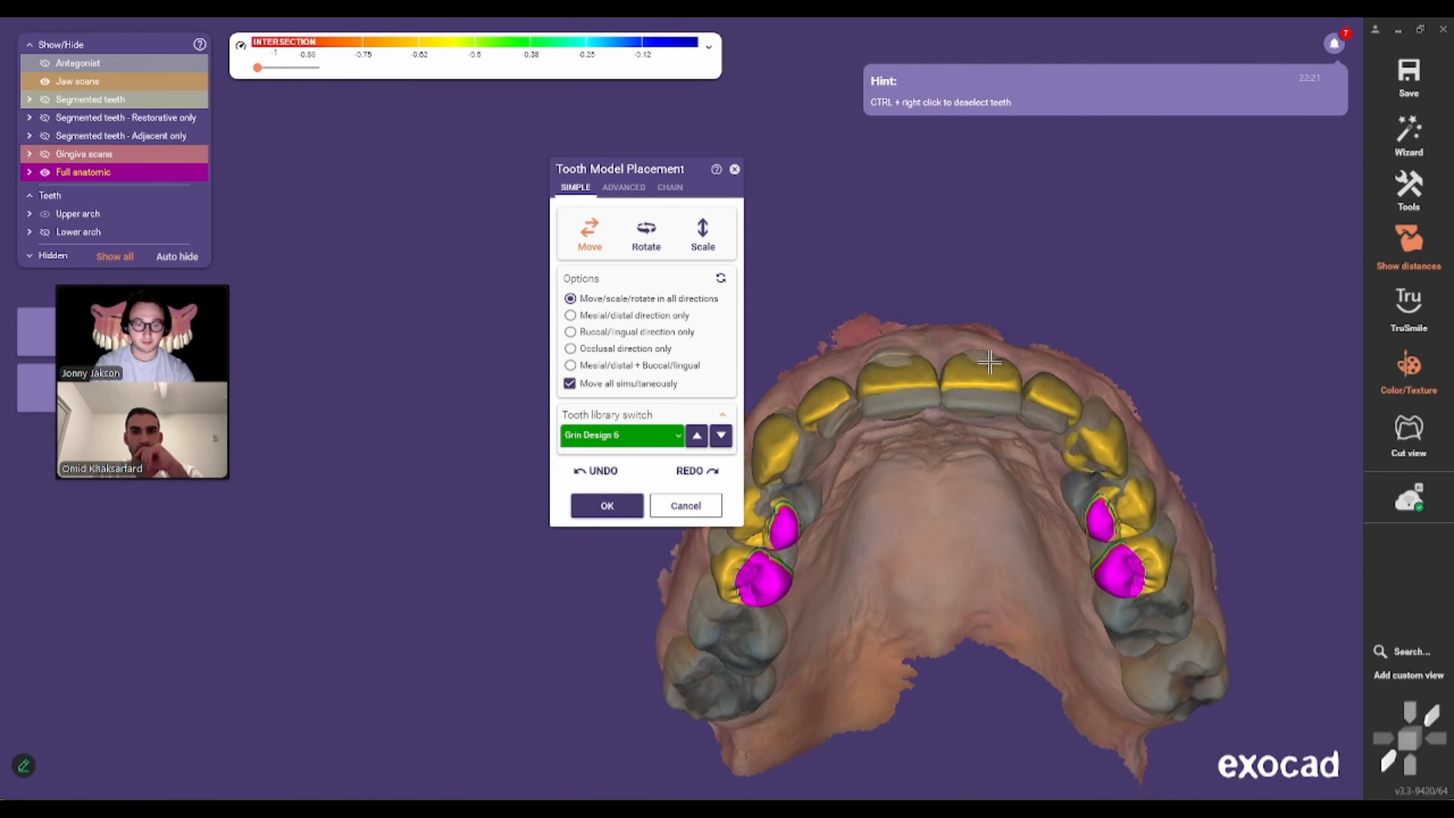
- Move all library teeth together incisally to meet the natural incisal edges, and shift the placement dialog clear of the model
right_click_drag(992, 335, 968, 256)
scroll(967, 321, "up", 3)
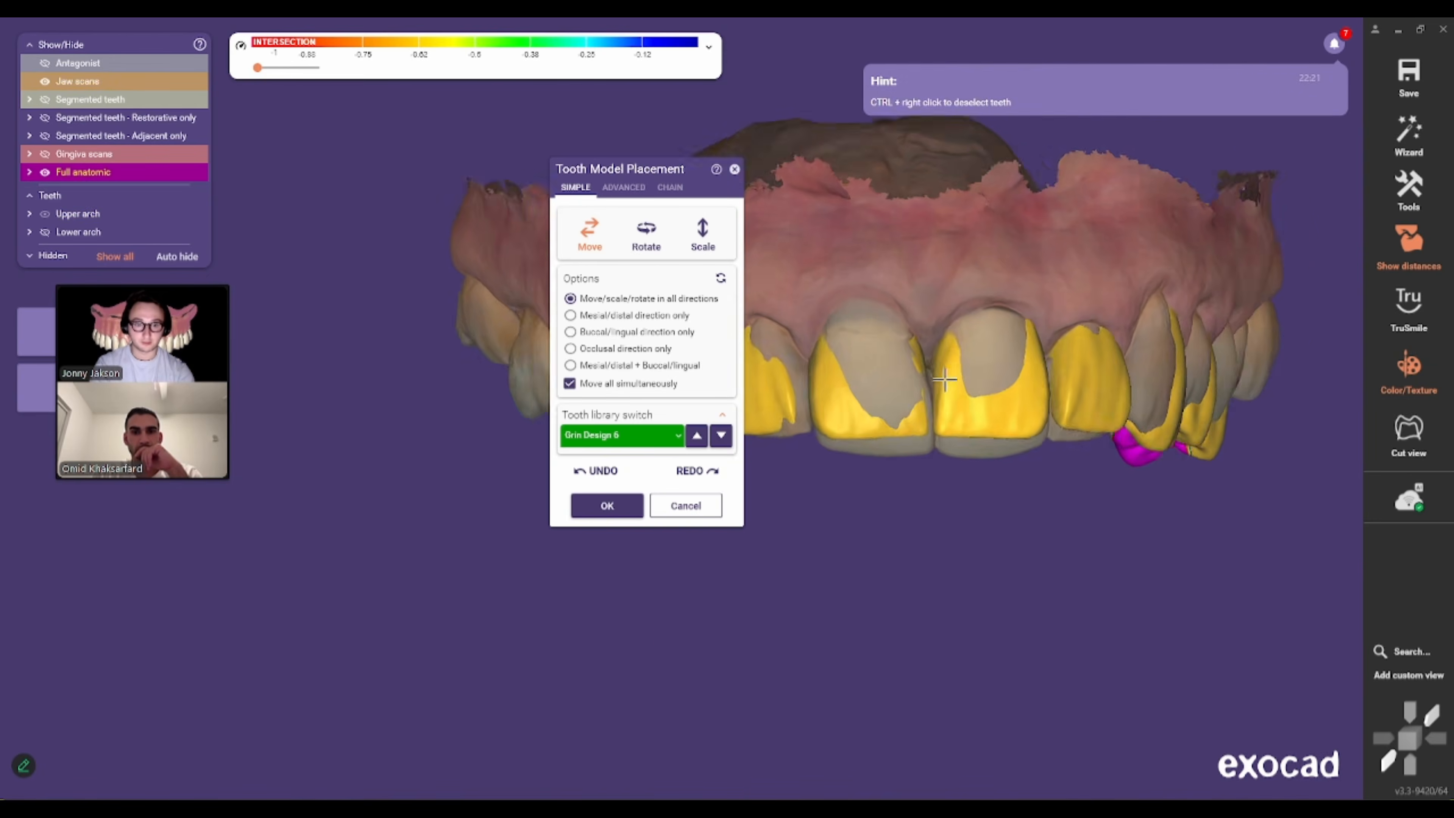
right_click_drag(961, 355, 968, 372)
left_click_drag(962, 375, 954, 400)
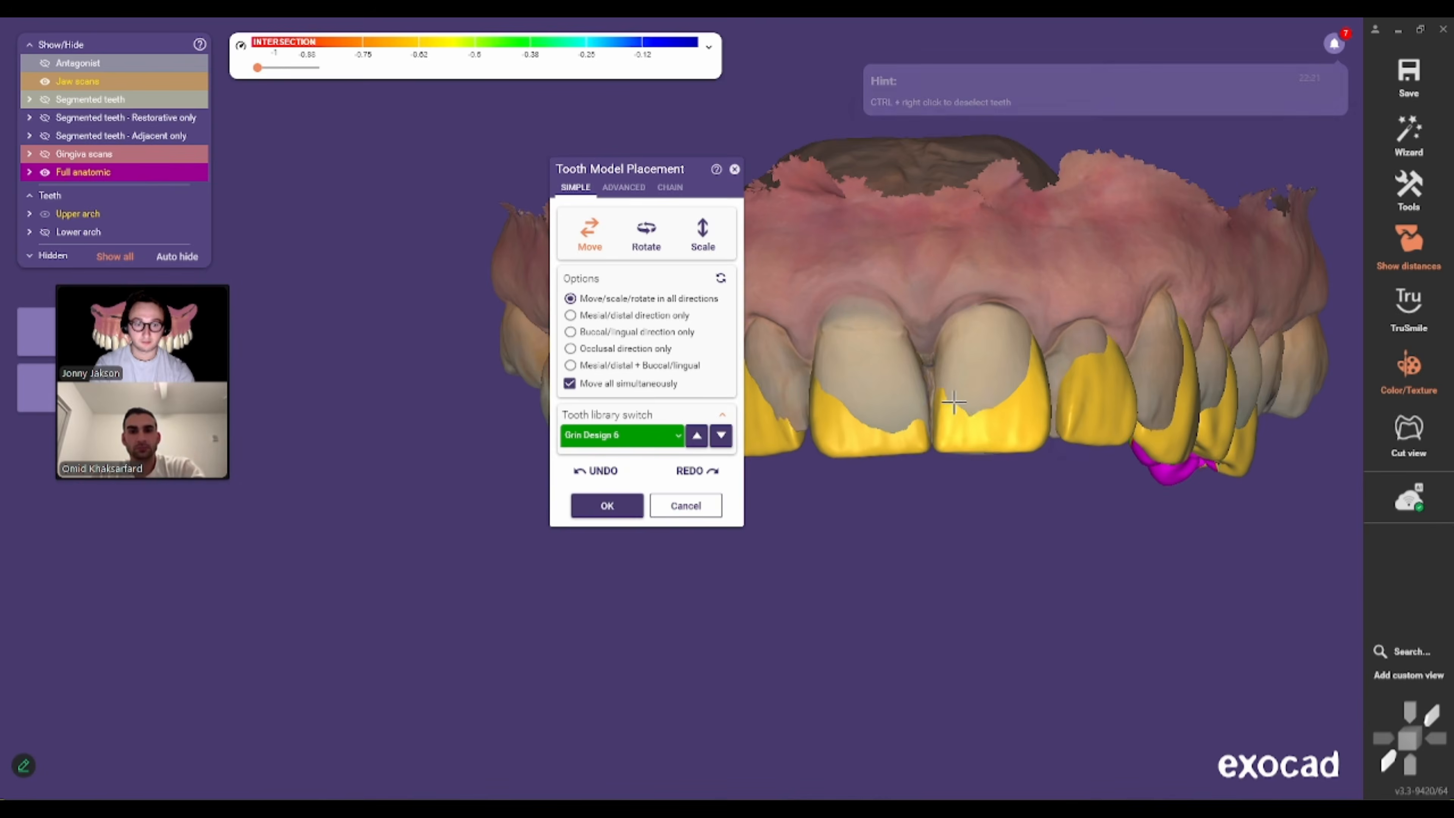
mouse_move(1168, 384)
middle_mouse_down()
mouse_move(910, 398)
mouse_move(1175, 361)
middle_mouse_up()
left_click_drag(671, 169, 380, 114)
right_click_drag(921, 252, 922, 286)
middle_click_drag(922, 287, 862, 305)
right_click_drag(862, 305, 836, 315)
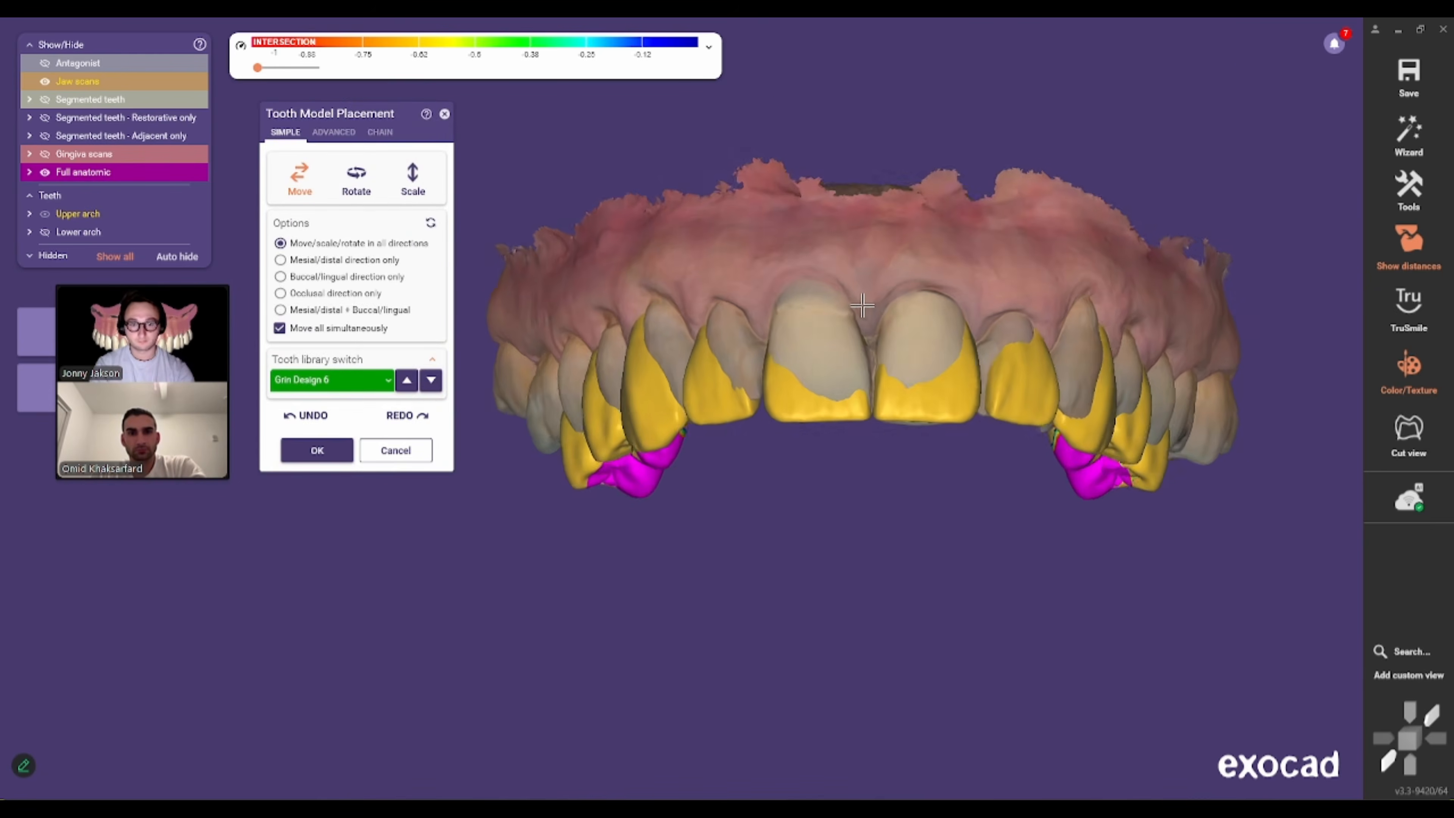
- Fine-tune the incisal and labiopalatal position of the whole library tooth set, checking it from the occlusal and frontal views
scroll(839, 344, "up", 1)
left_click_drag(835, 401, 838, 424, "ctrl")
scroll(838, 424, "down", 3)
mouse_move(838, 425)
right_mouse_down()
mouse_move(840, 405)
mouse_move(834, 422)
right_mouse_up()
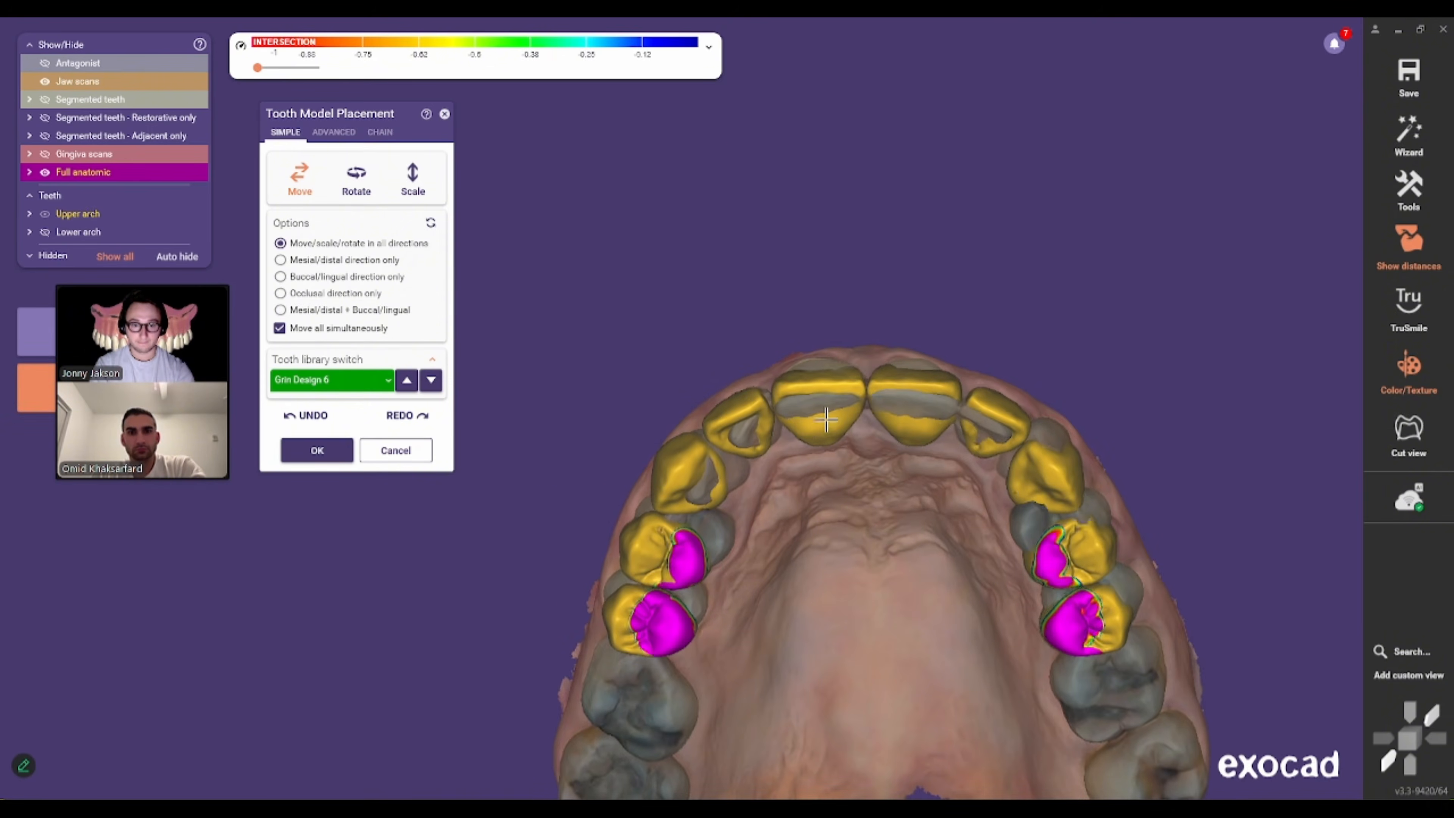
left_click_drag(827, 419, 824, 434)
right_click_drag(825, 429, 835, 399)
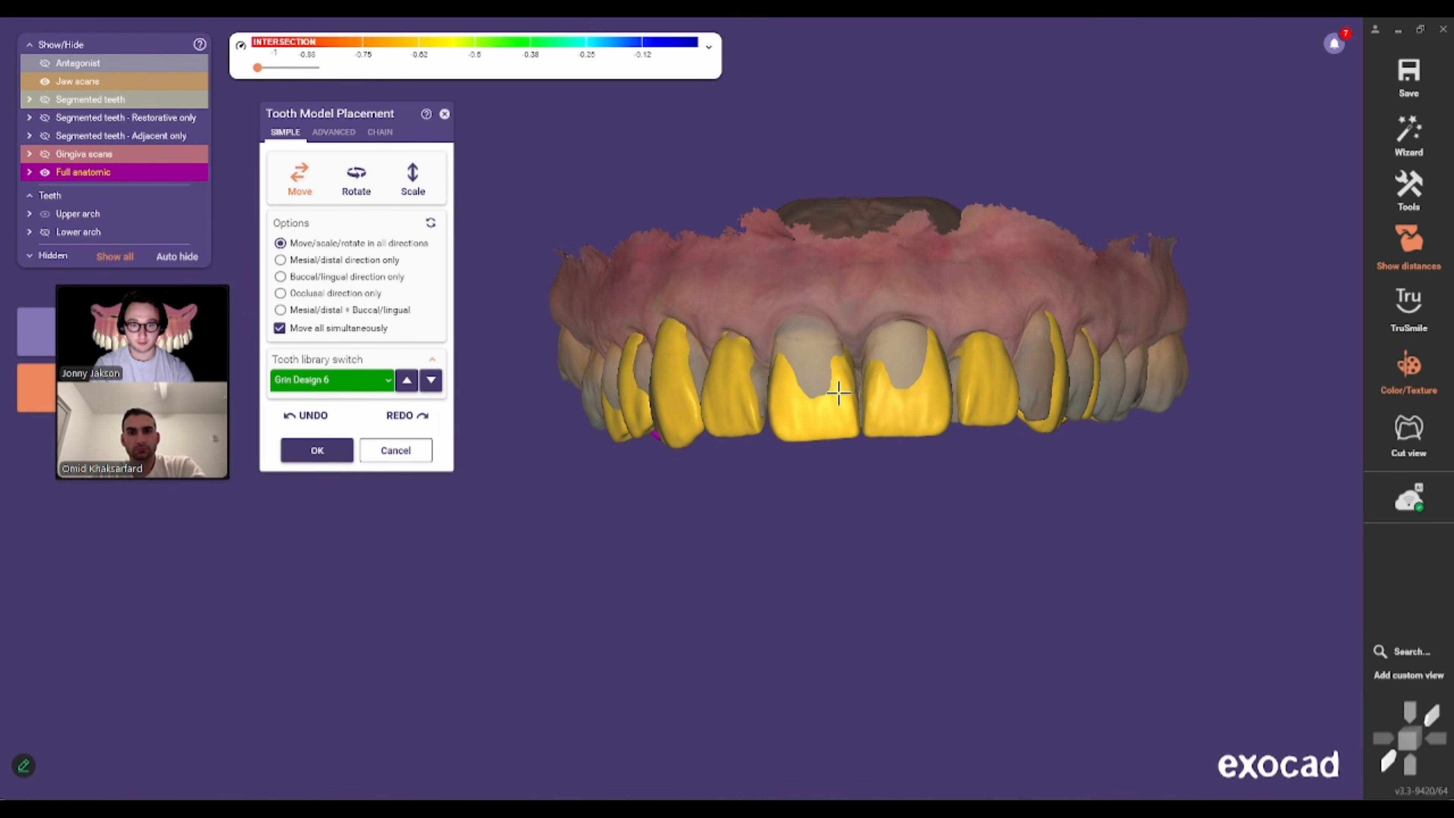
right_click_drag(838, 395, 792, 399)
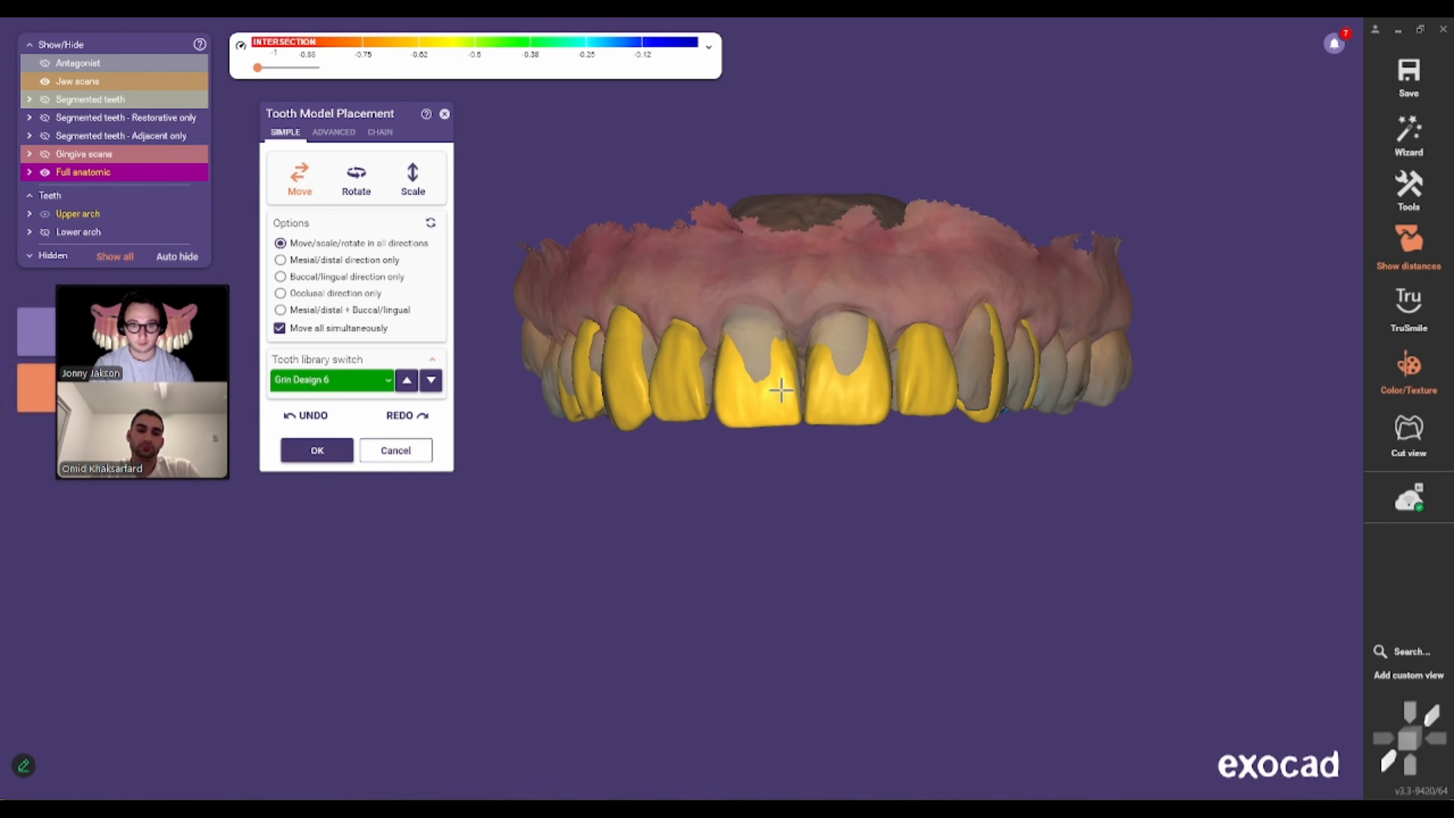
right_click_drag(791, 392, 818, 395)
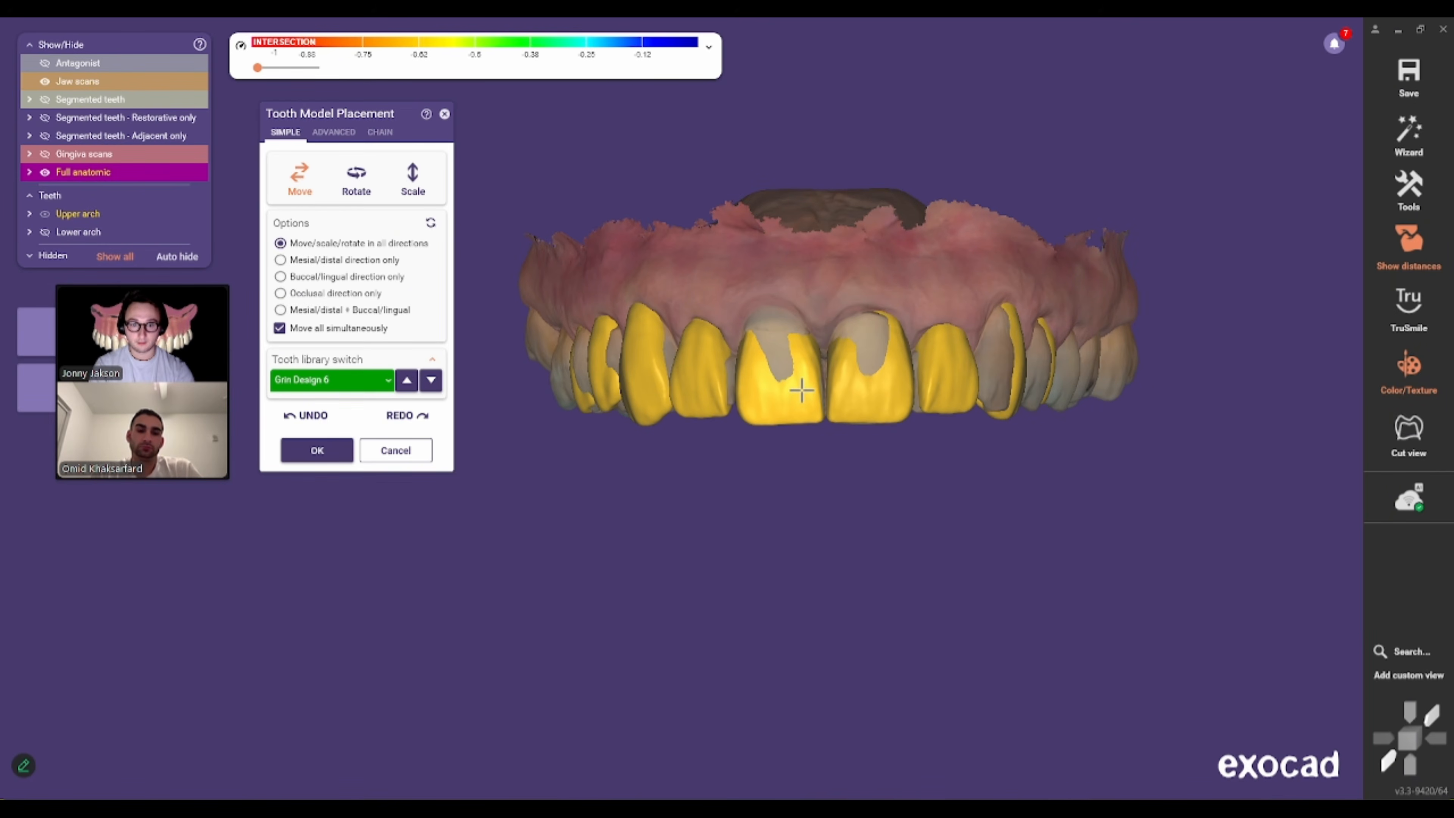
- Switch to chain mode with symmetry on, lock the central incisors and adjust the chain near tooth 15
left_click(380, 132)
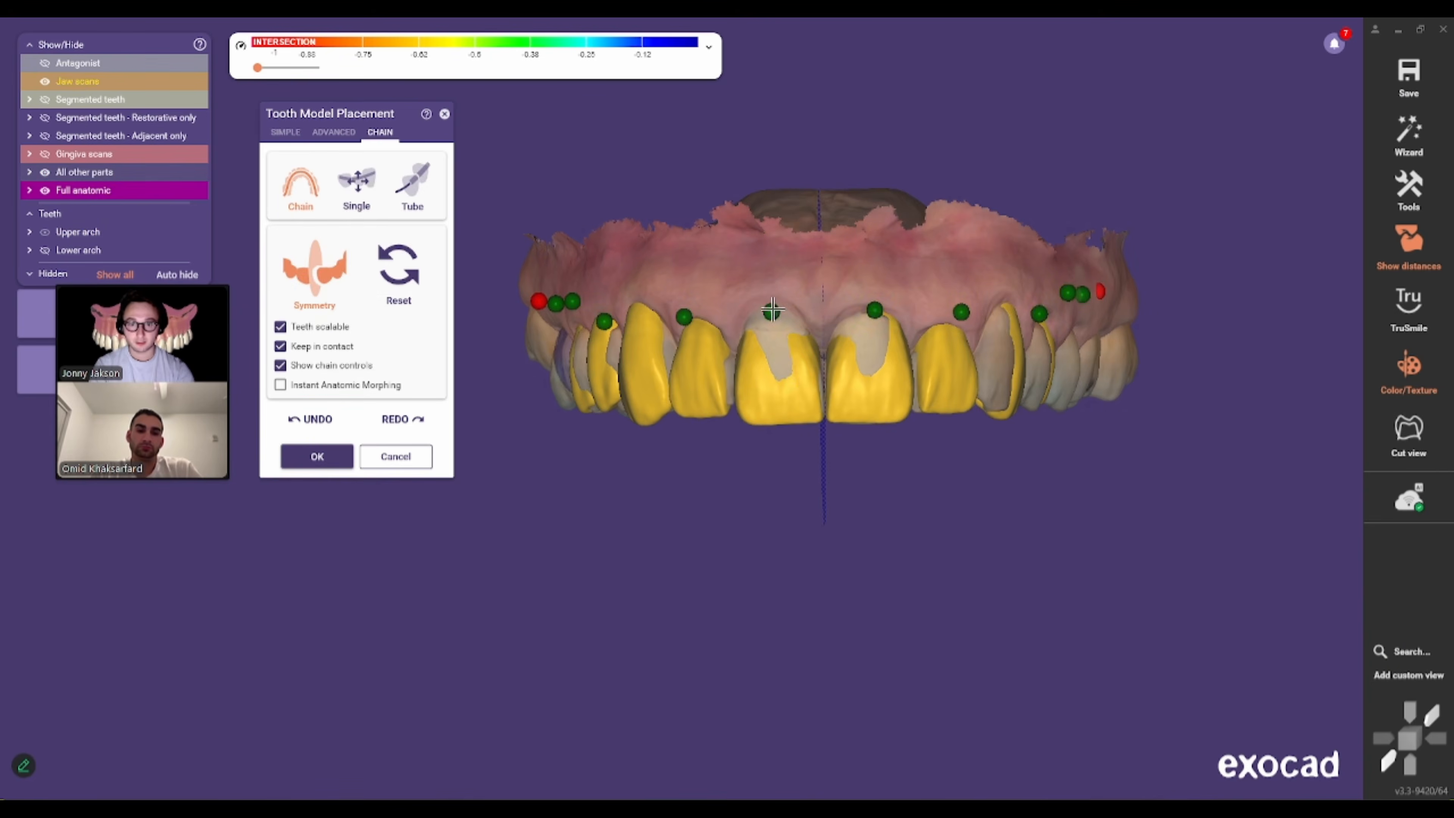
right_click_drag(757, 417, 785, 417)
scroll(639, 565, "up", 4)
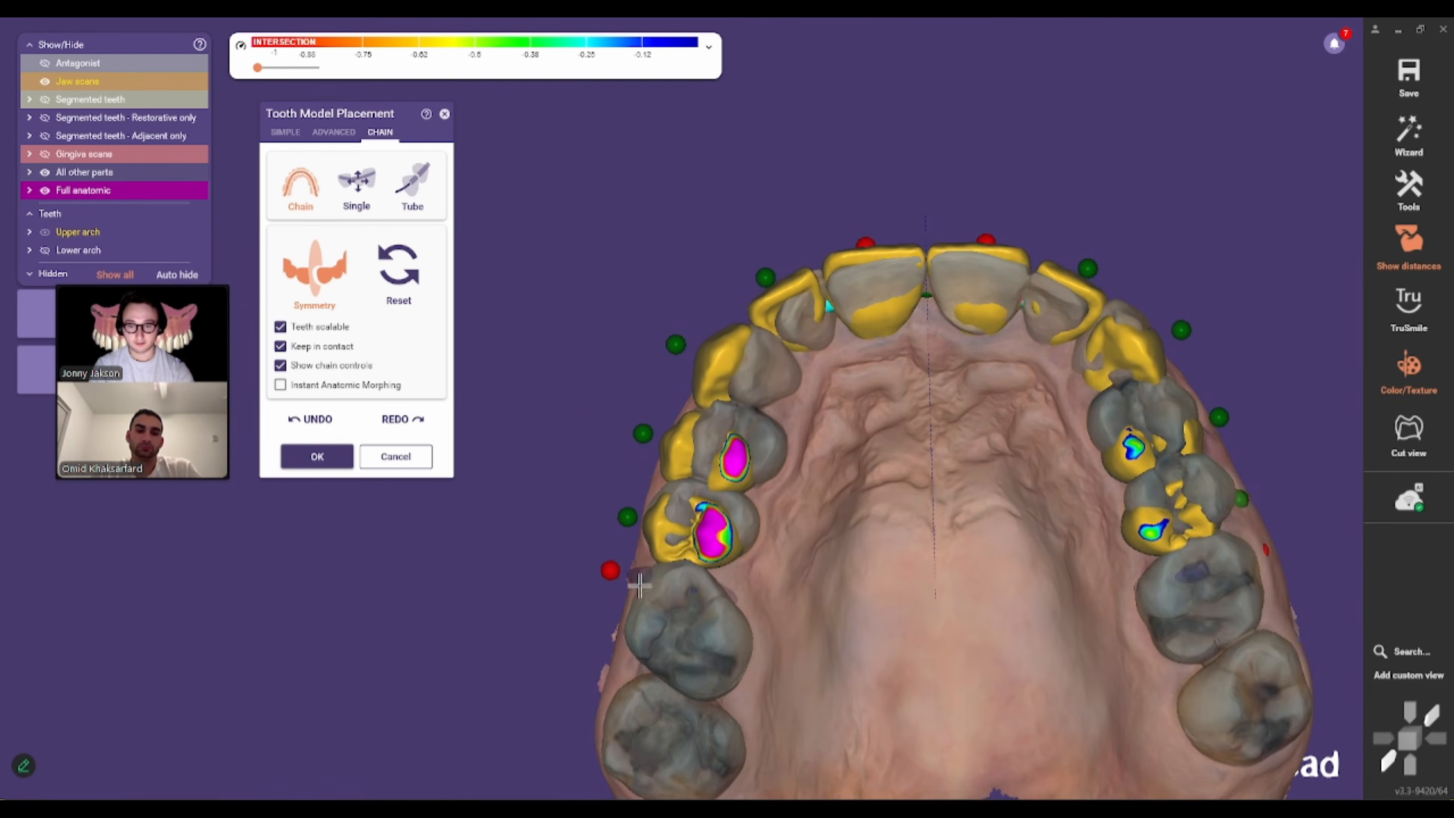
mouse_move(640, 565)
left_mouse_down()
mouse_move(664, 533)
mouse_move(647, 561)
left_mouse_up()
mouse_move(795, 458)
right_mouse_down()
mouse_move(762, 452)
mouse_move(804, 486)
right_mouse_up()
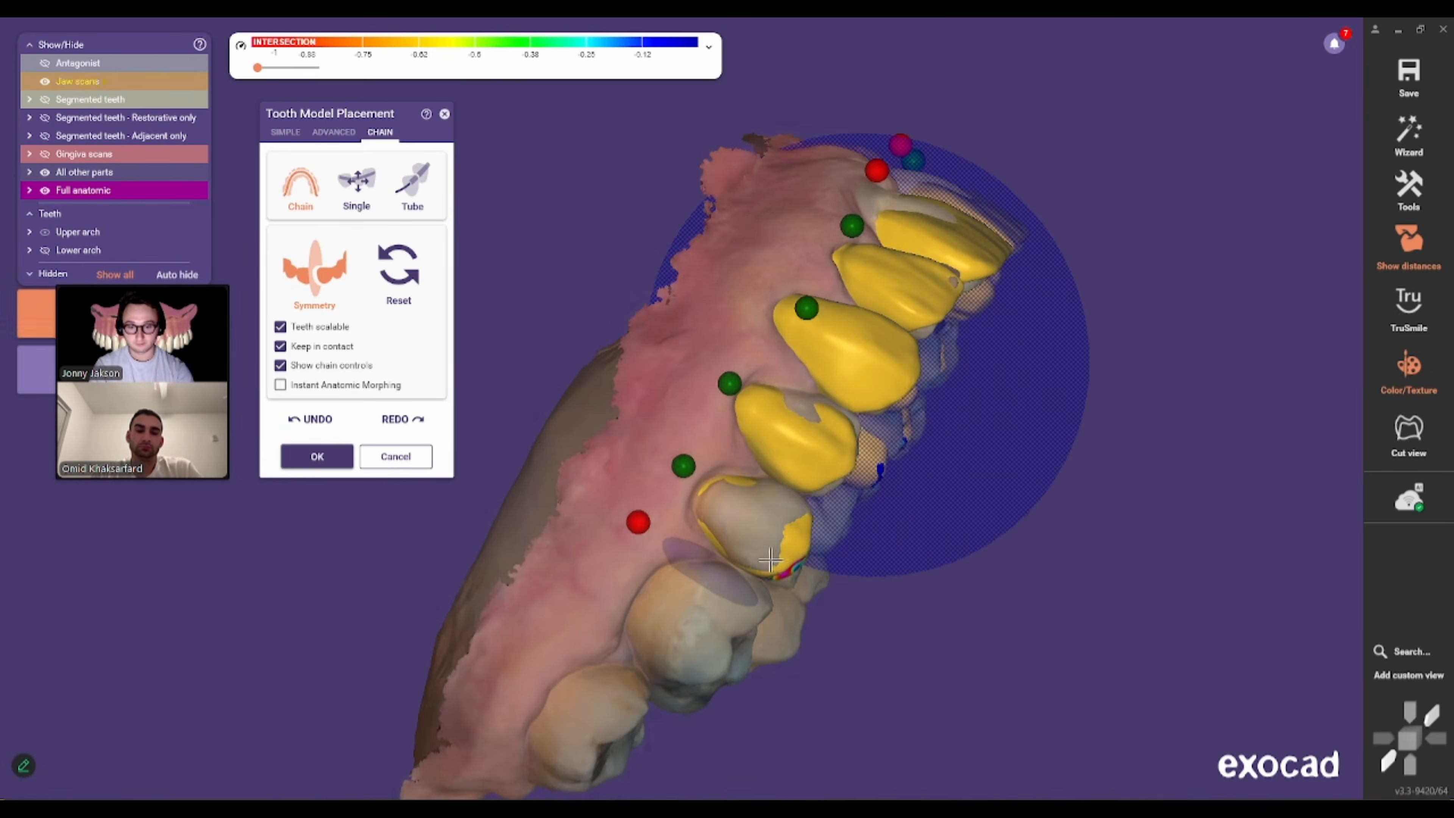
- Adjust the posterior part of the symmetric tooth chain and make the upper scan transparent to inspect the premolar intersections
right_click_drag(880, 481, 693, 473)
scroll(694, 472, "up", 1)
left_click_drag(693, 474, 710, 495)
right_click_drag(768, 525, 765, 379)
scroll(727, 436, "down", 3, "ctrl")
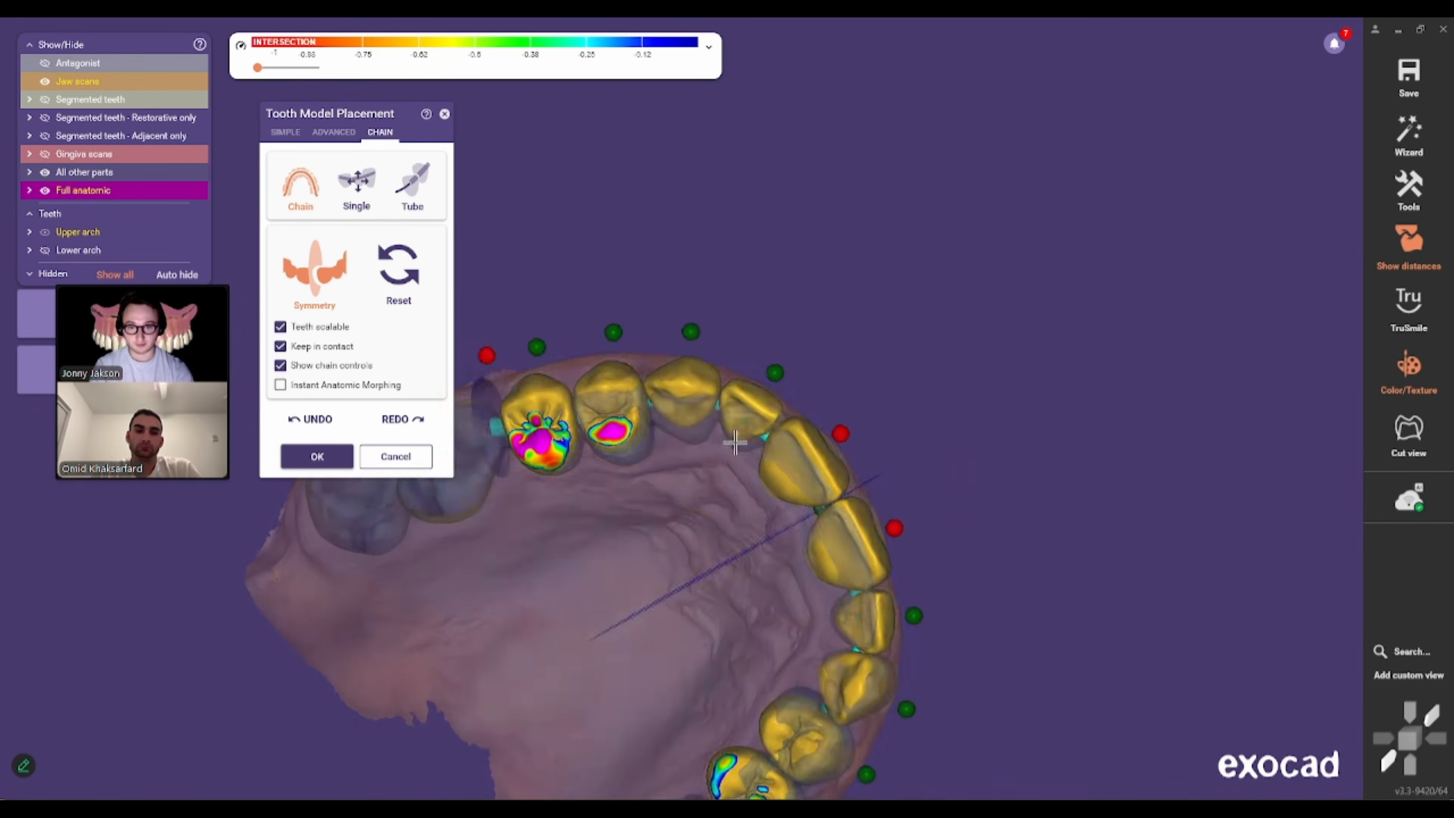
scroll(729, 436, "up", 4)
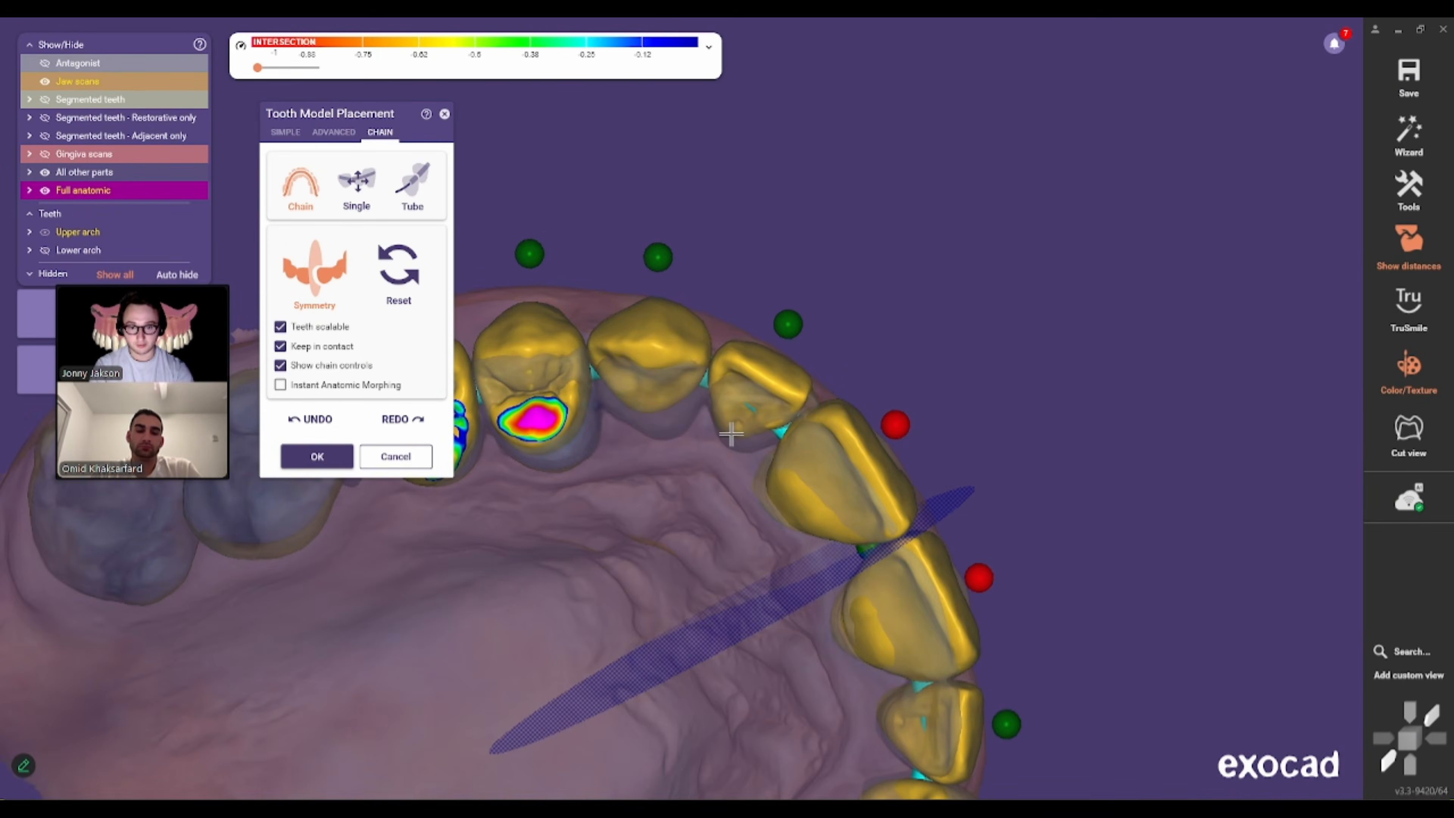
- Switch to single mode with symmetry on and reposition individual library teeth, especially the premolars, over the natural teeth
left_click(356, 185)
right_click_drag(760, 426, 877, 551)
scroll(828, 377, "down", 3)
scroll(877, 551, "up", 2)
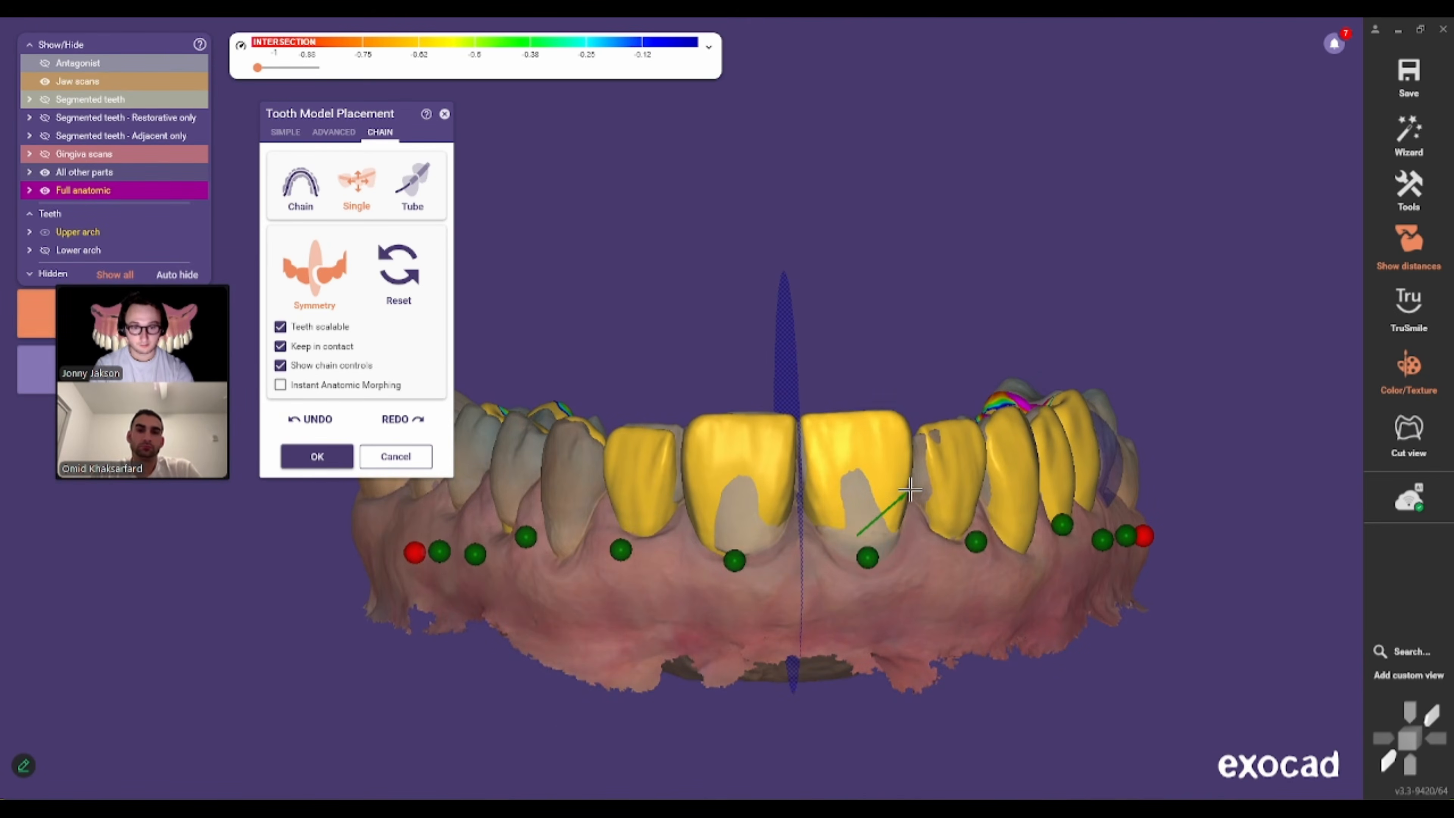
right_click_drag(909, 489, 849, 449)
scroll(837, 479, "up", 2)
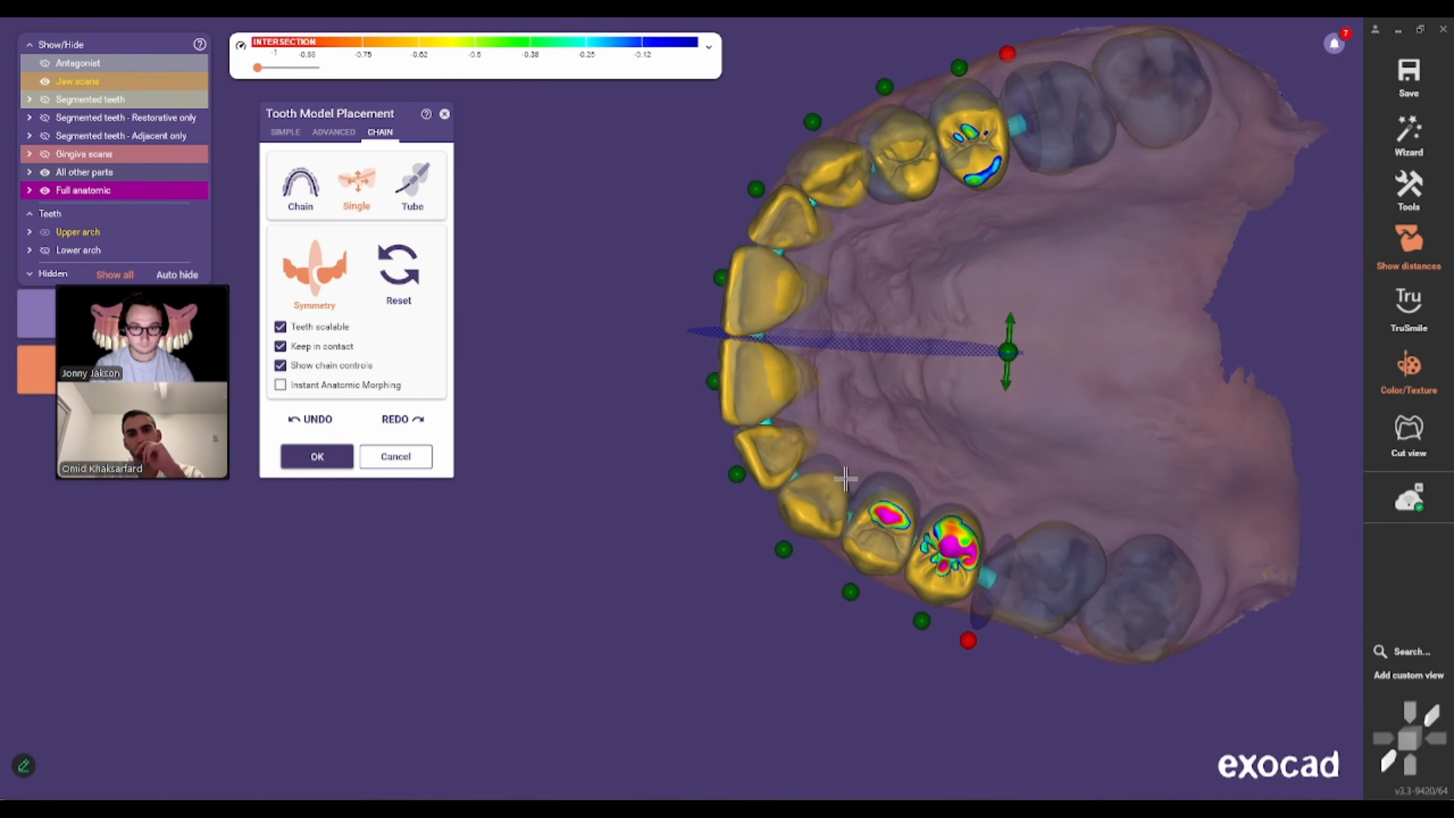
right_click_drag(842, 484, 873, 490)
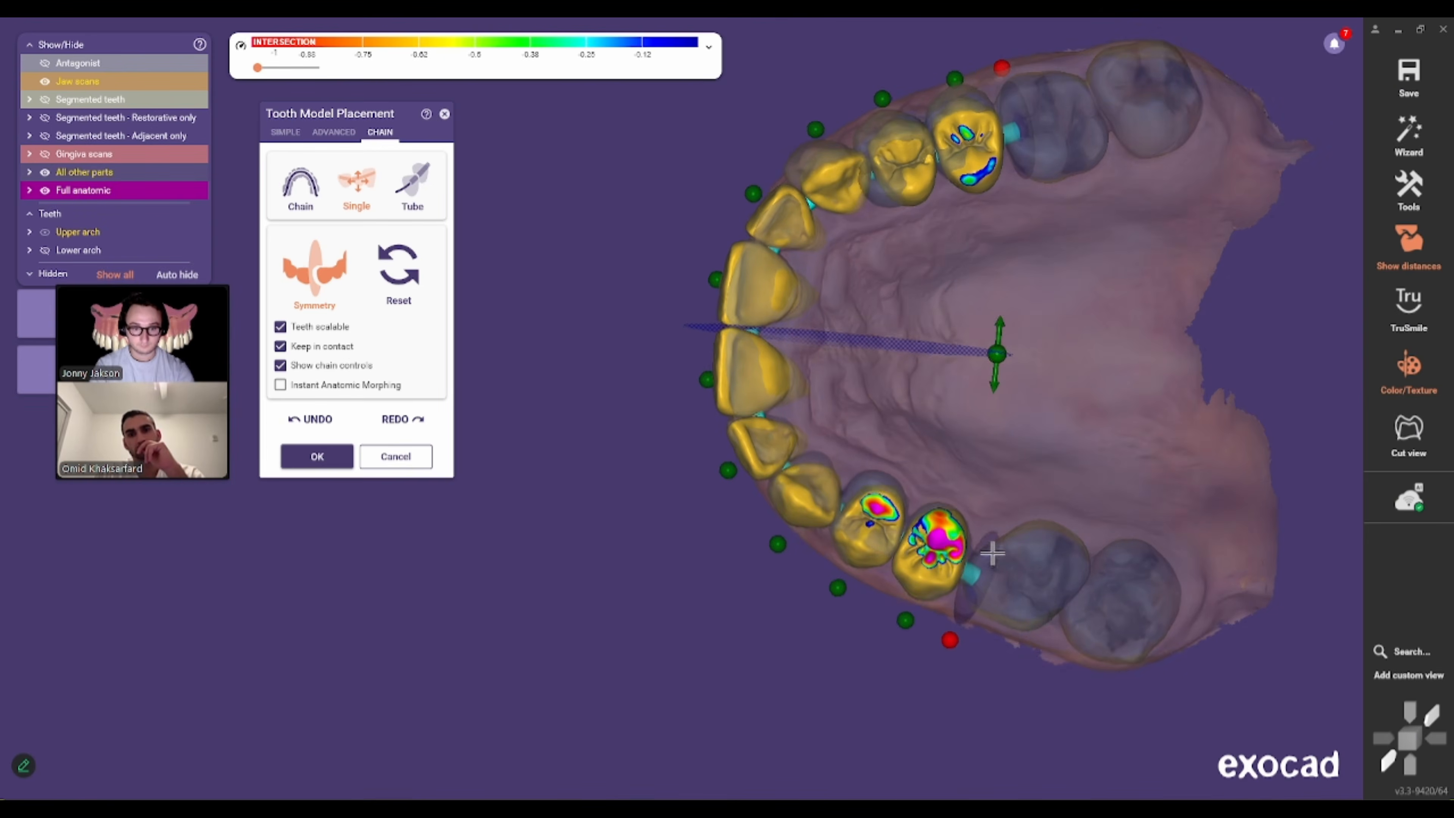
right_click_drag(886, 436, 647, 412)
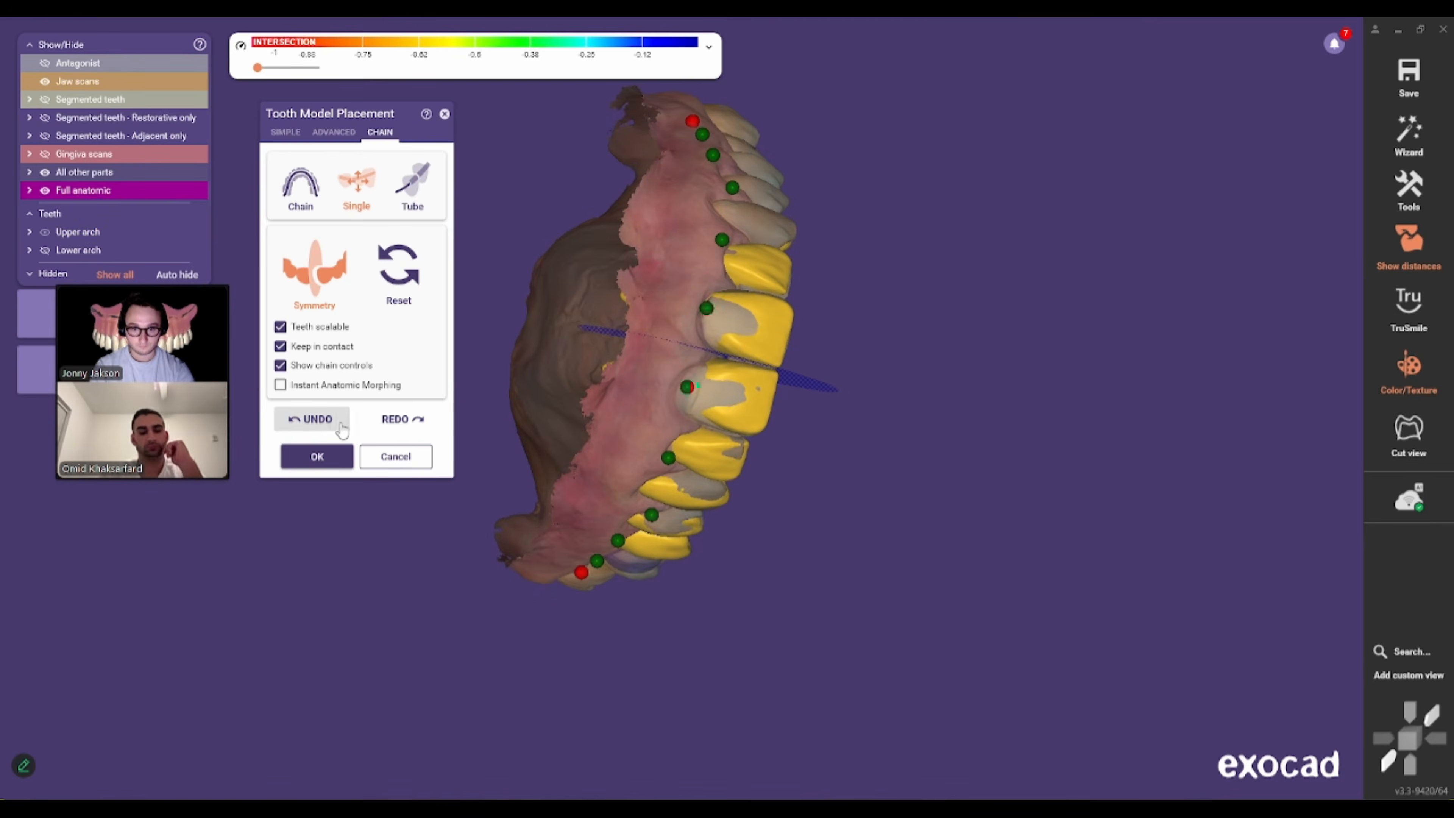
right_click_drag(532, 402, 611, 537)
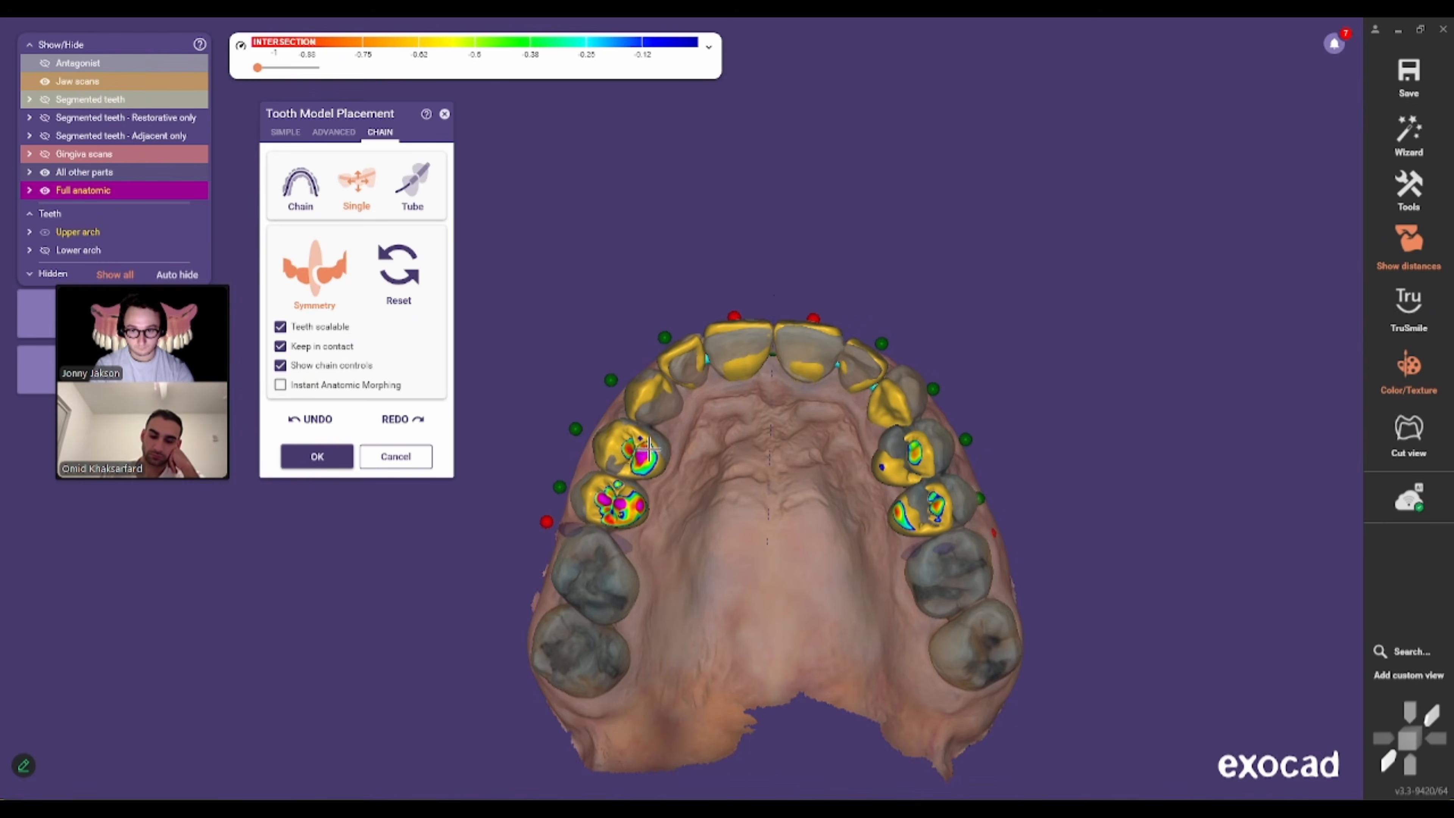
- Check the premolar intersections through the transparent upper scan and return to chain mode with symmetry turned off
scroll(675, 497, "down", 3, "ctrl")
scroll(675, 497, "up", 1)
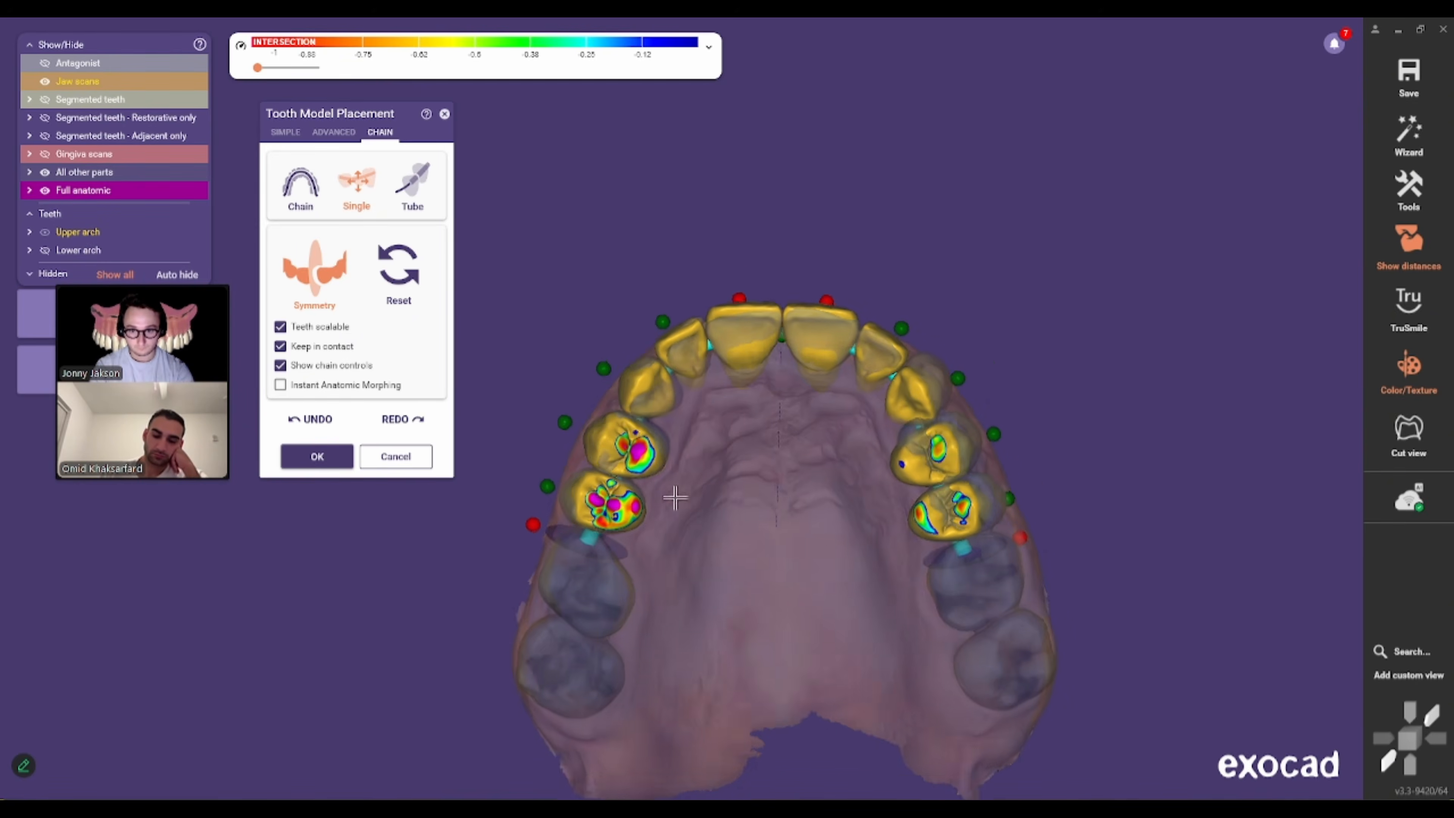
scroll(653, 473, "up", 2)
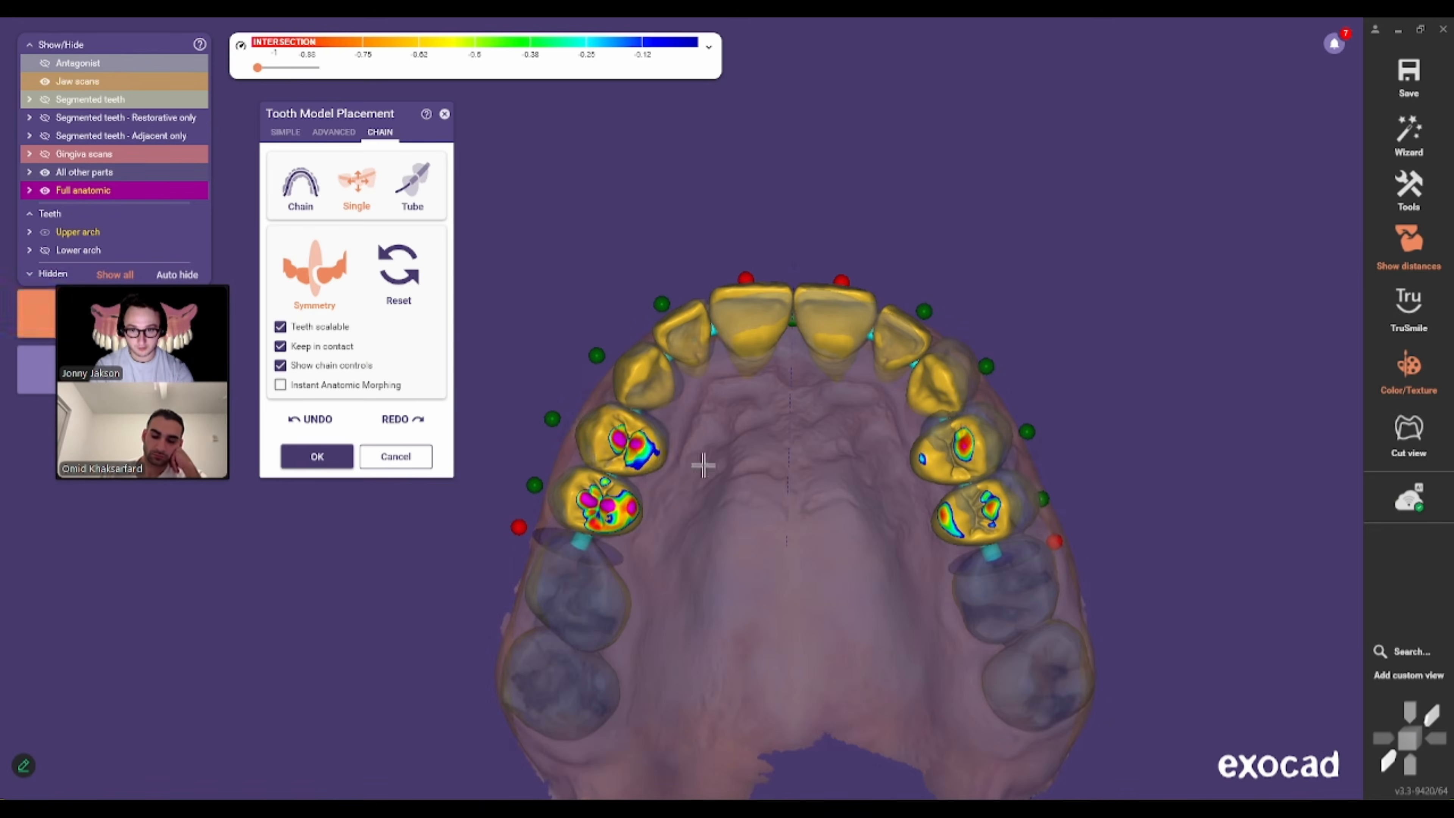
right_click_drag(703, 464, 847, 447)
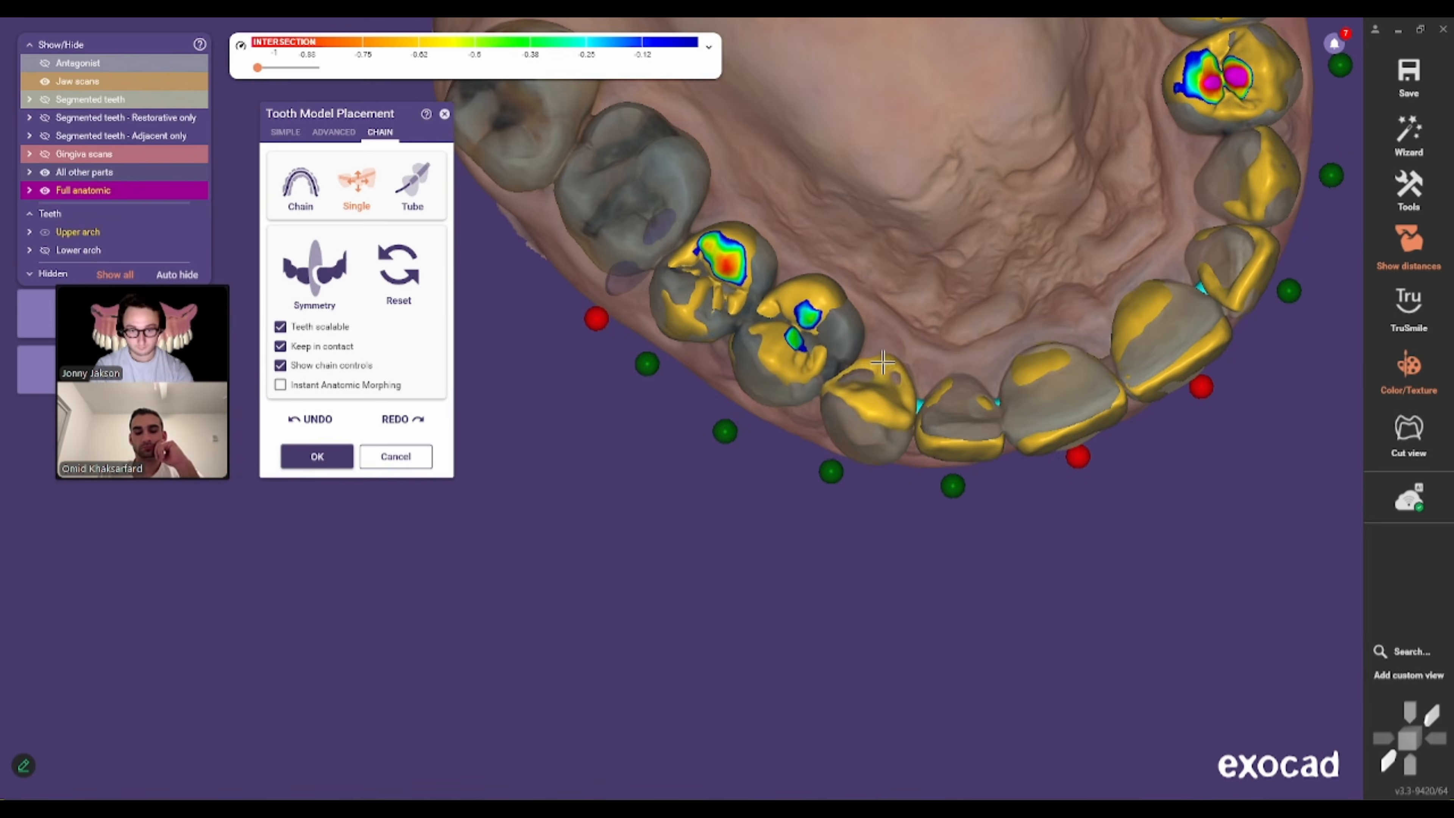
left_click(321, 171)
right_click_drag(872, 366, 676, 493)
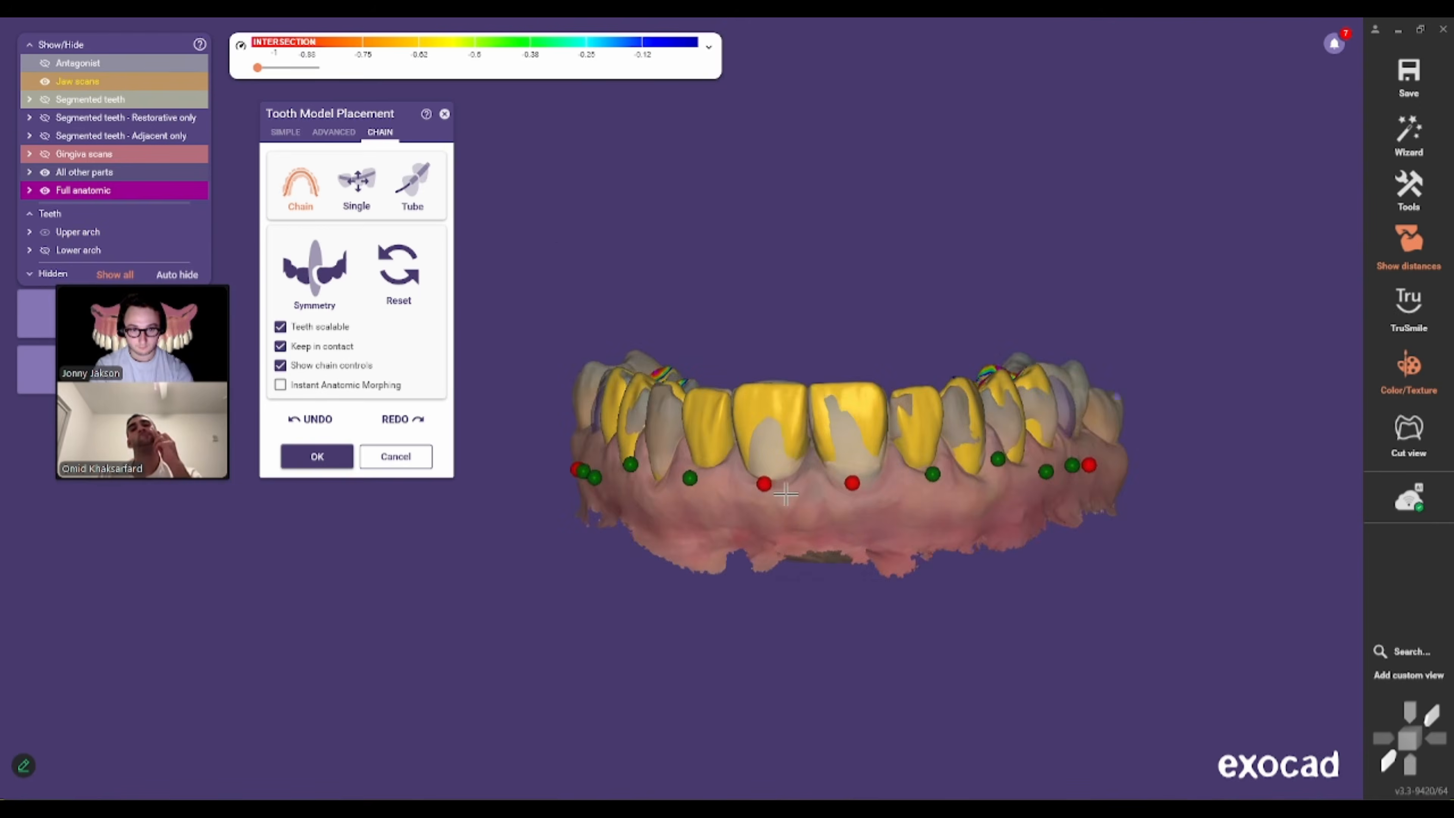
- Accept the chain placement of library teeth 15–25 and start Smile Creator
left_click(316, 455)
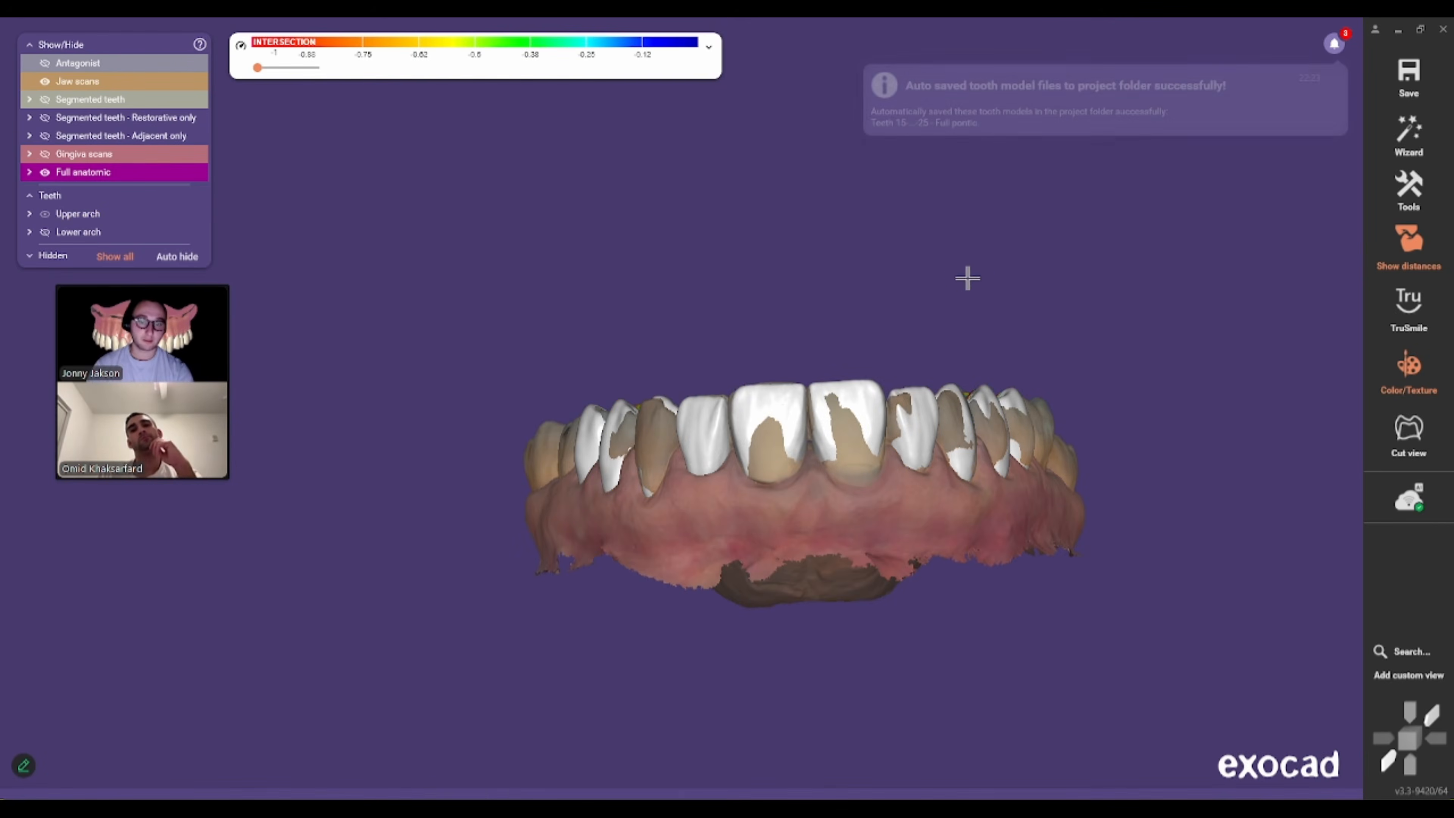
right_click_drag(968, 277, 776, 649)
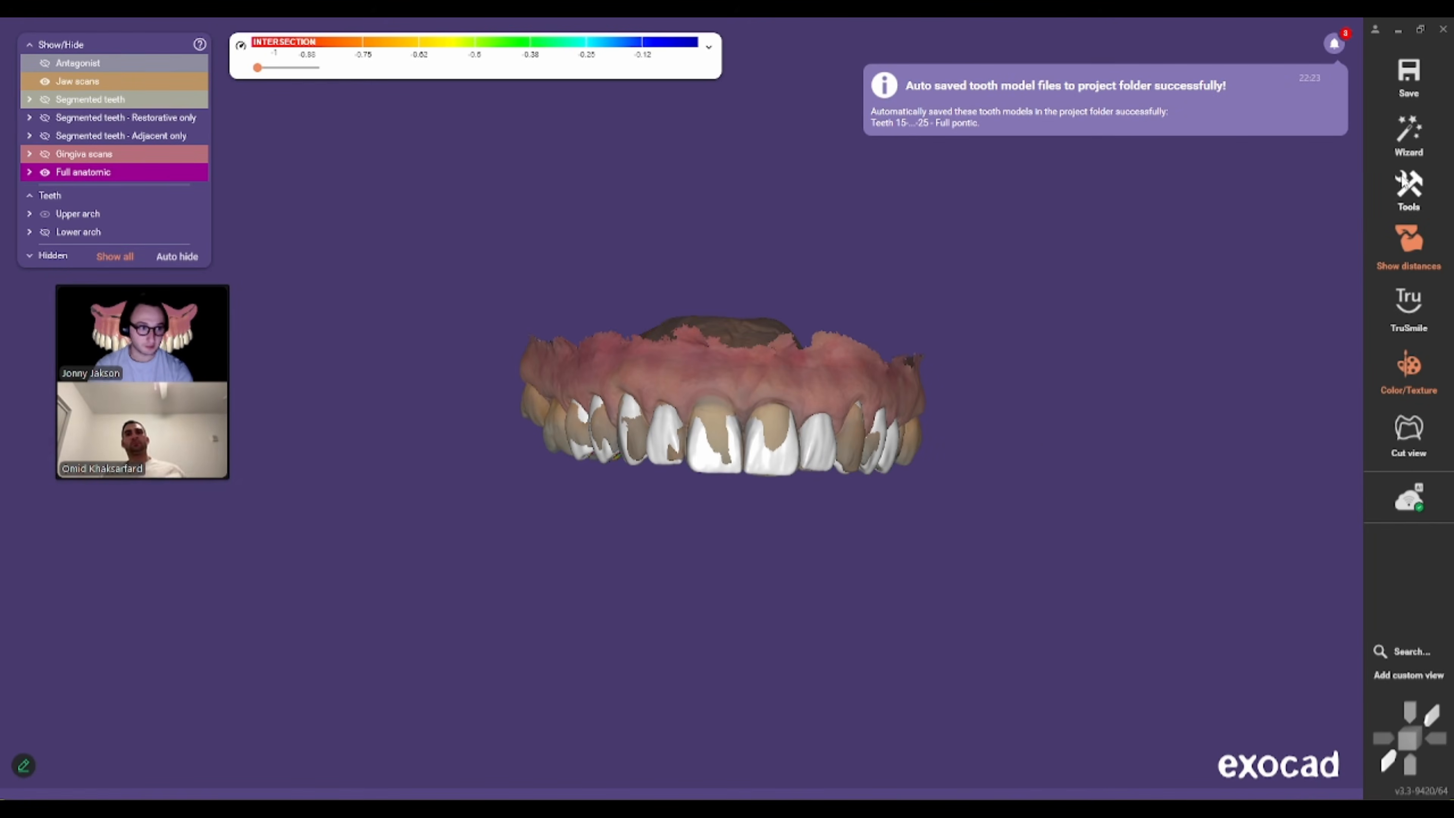
left_click(1409, 189)
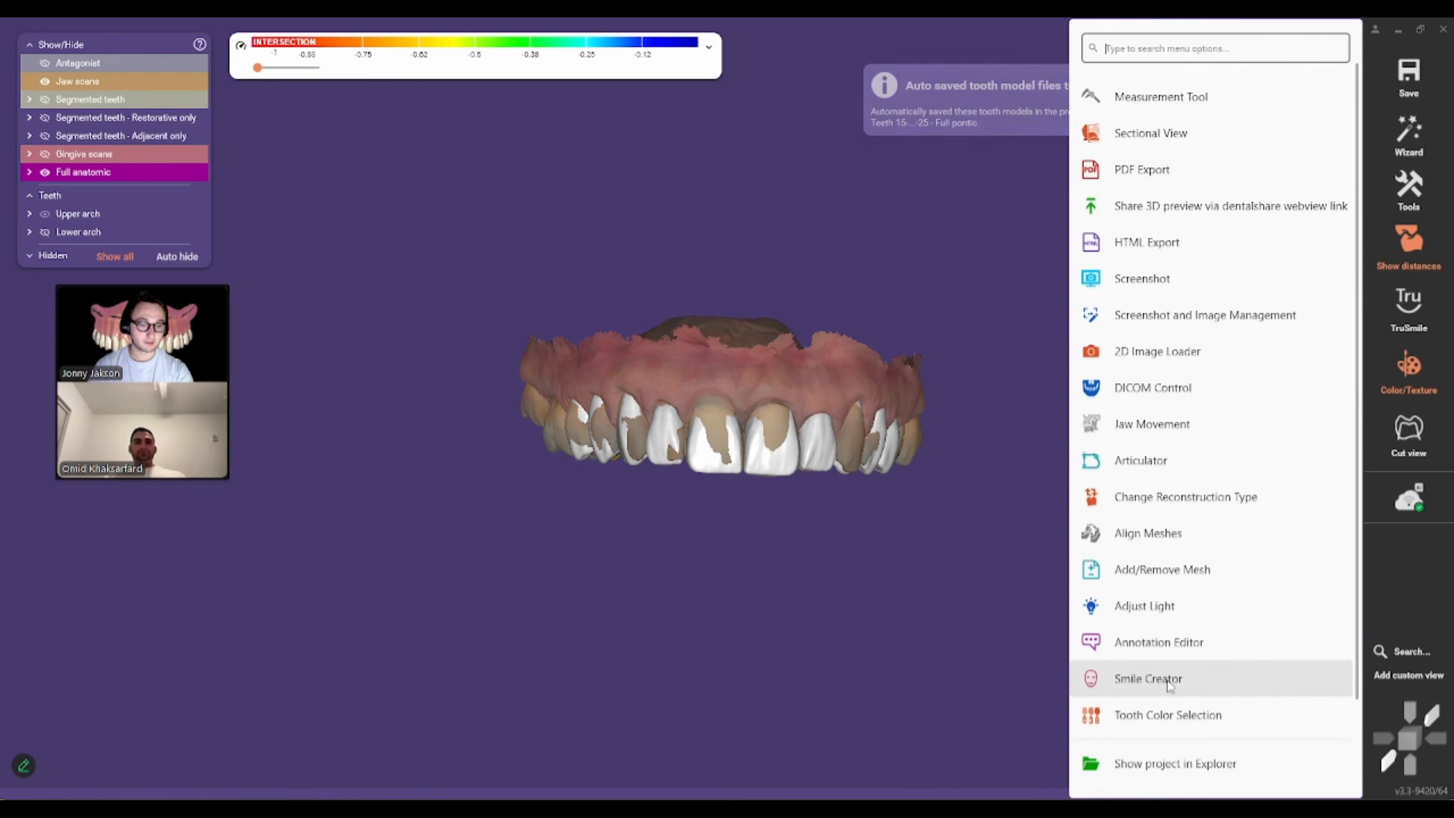
left_click(1168, 679)
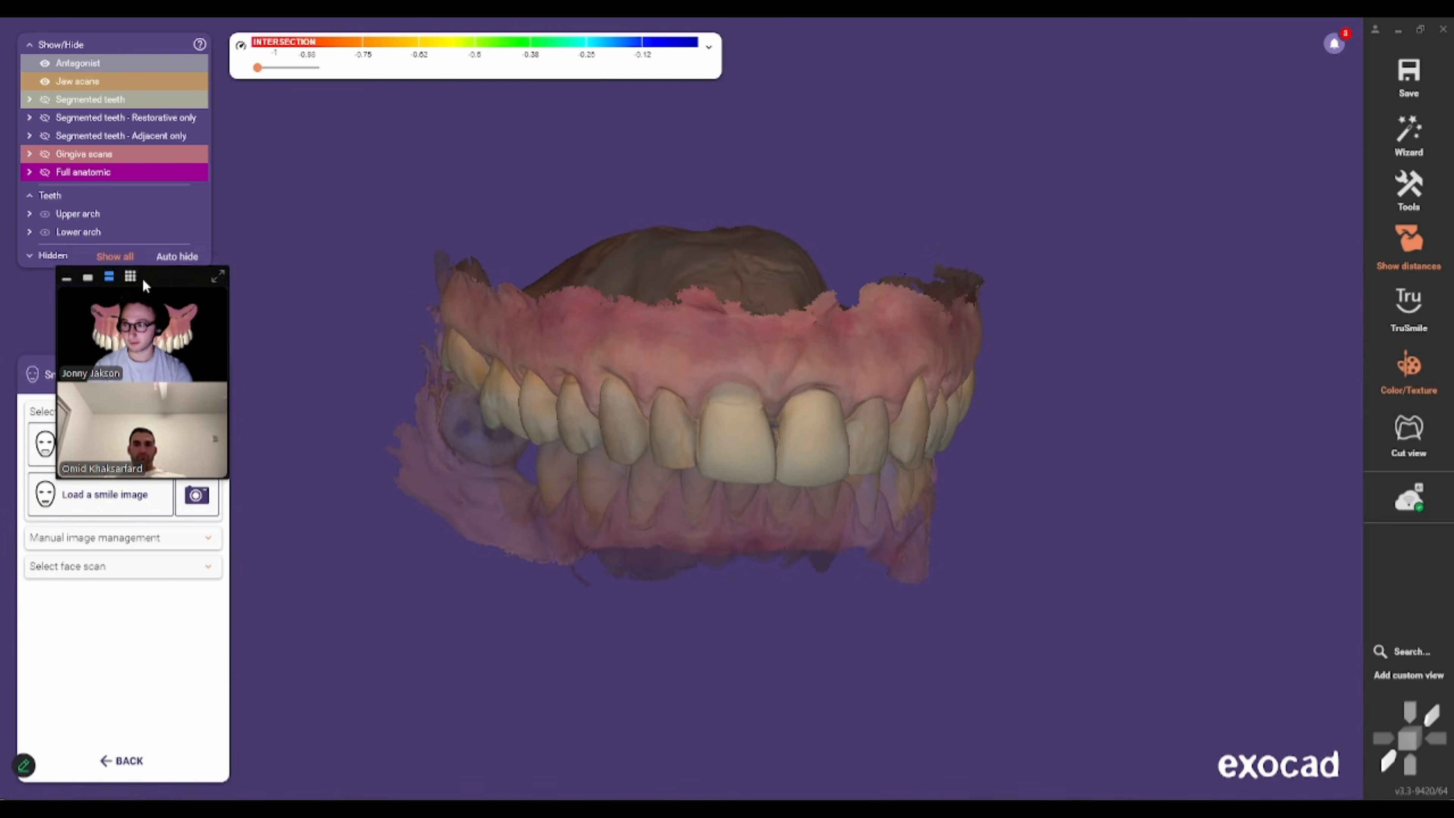
- Load the portrait DSC_0136 (1) (1) as the smile image and agree to the Smile Creator cloud features
left_click_drag(142, 278, 190, 155)
left_click(138, 496)
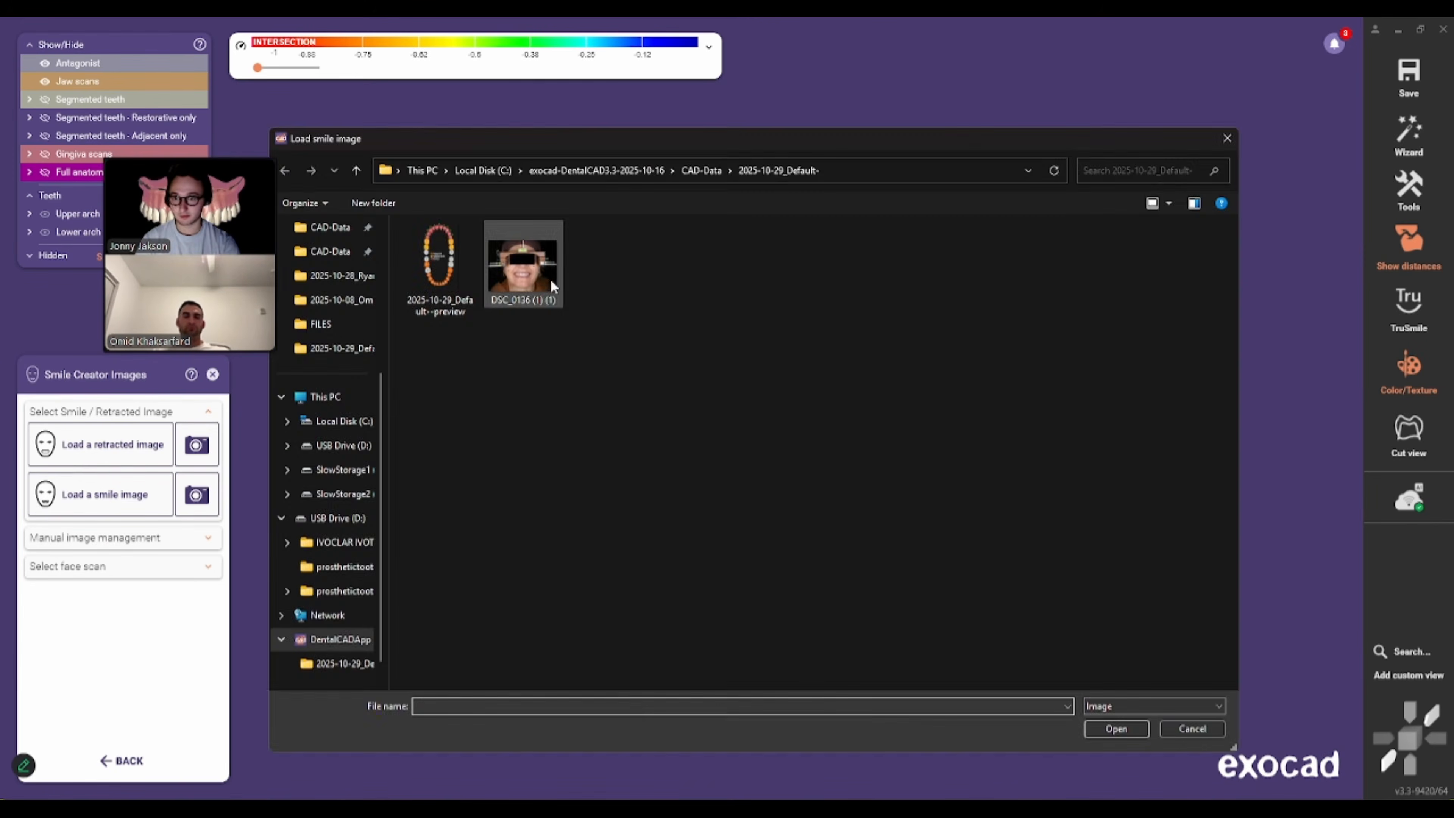
double_click(555, 295)
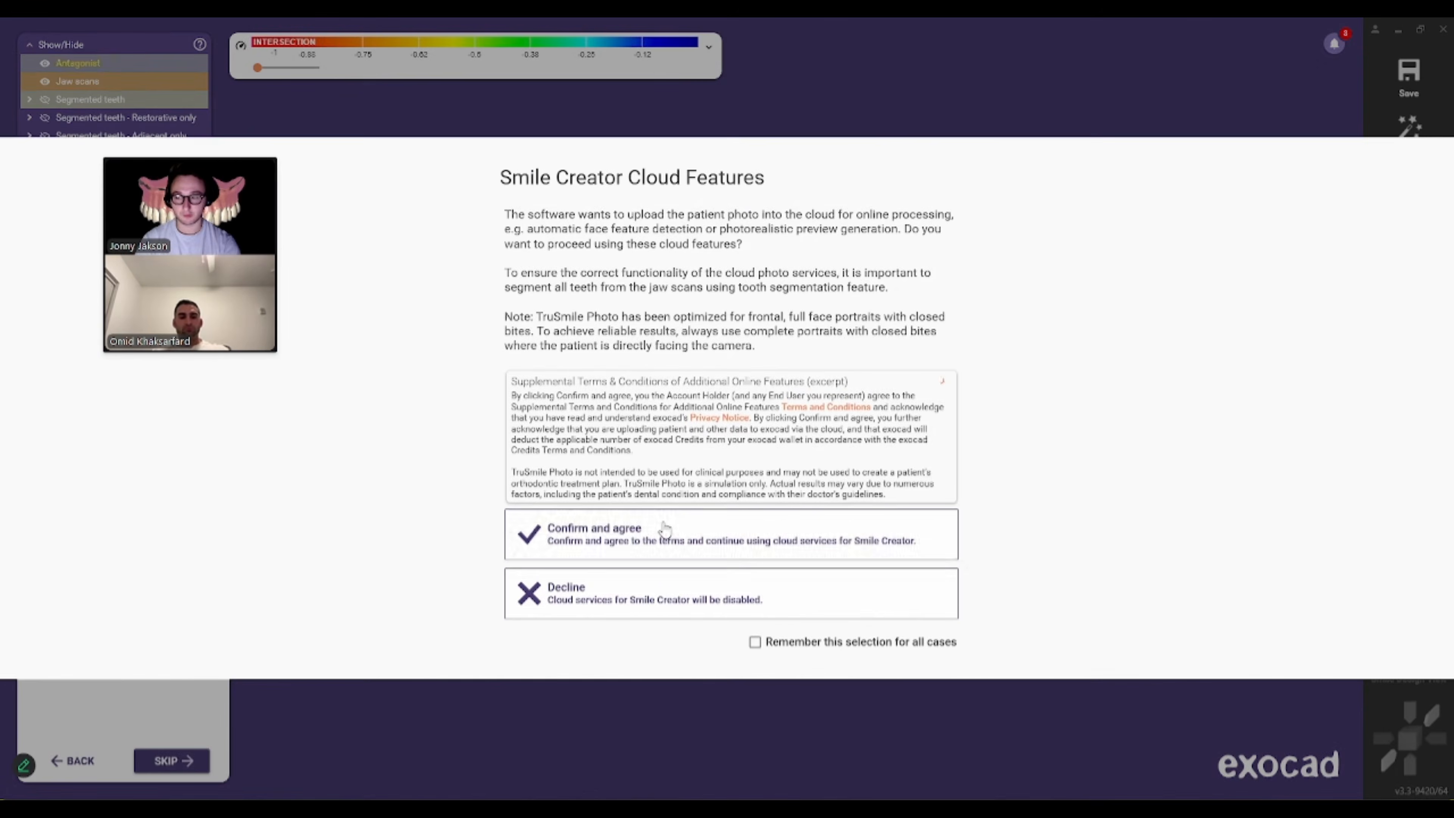
left_click(652, 543)
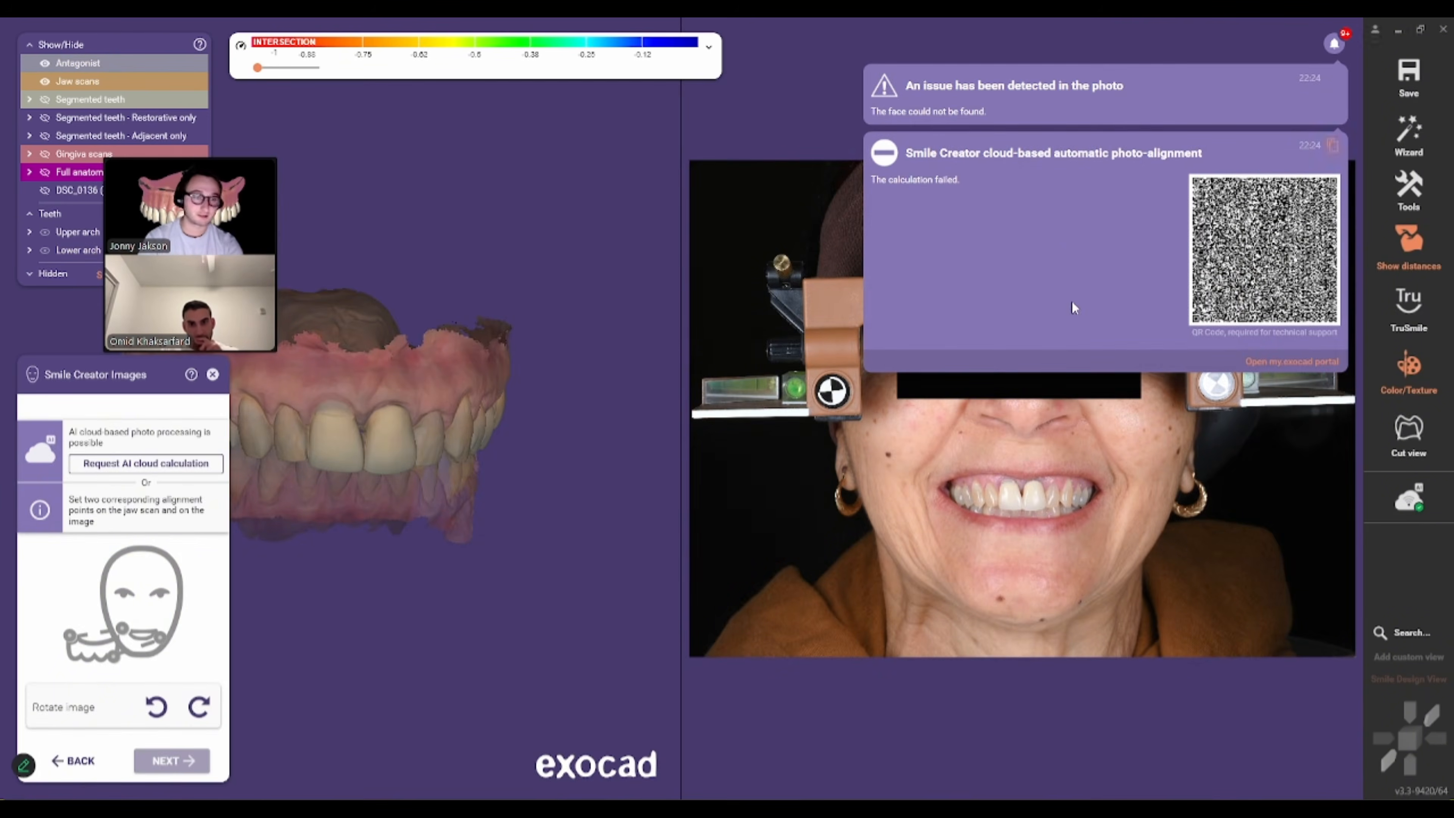
- Dismiss the photo notifications, hide the antagonist and turn the upper jaw scan to face forward like the portrait
left_click(1082, 258)
left_click(1038, 95)
right_click_drag(440, 506, 488, 484)
scroll(396, 486, "down", 5, "ctrl")
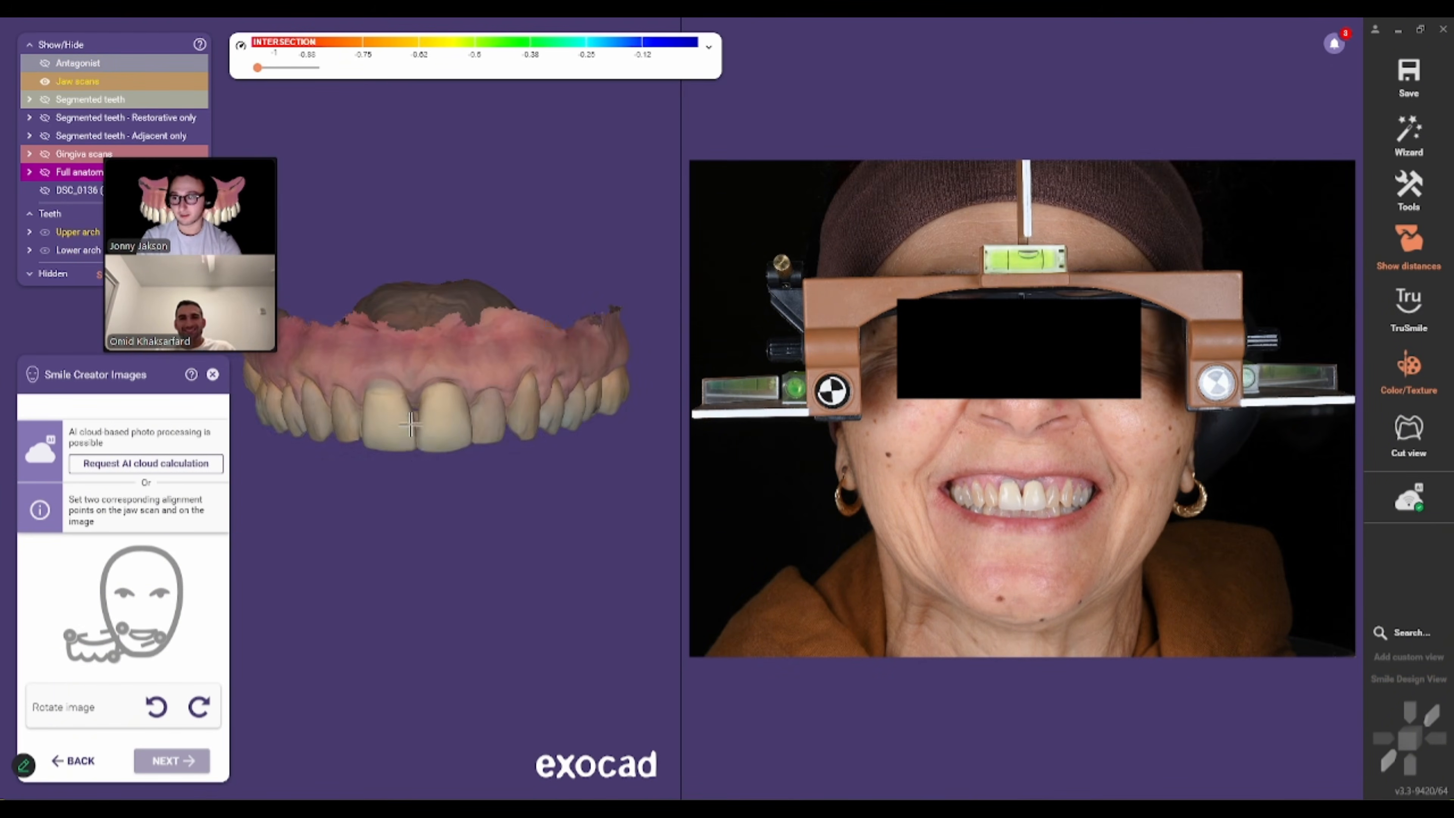
right_click_drag(411, 424, 426, 493)
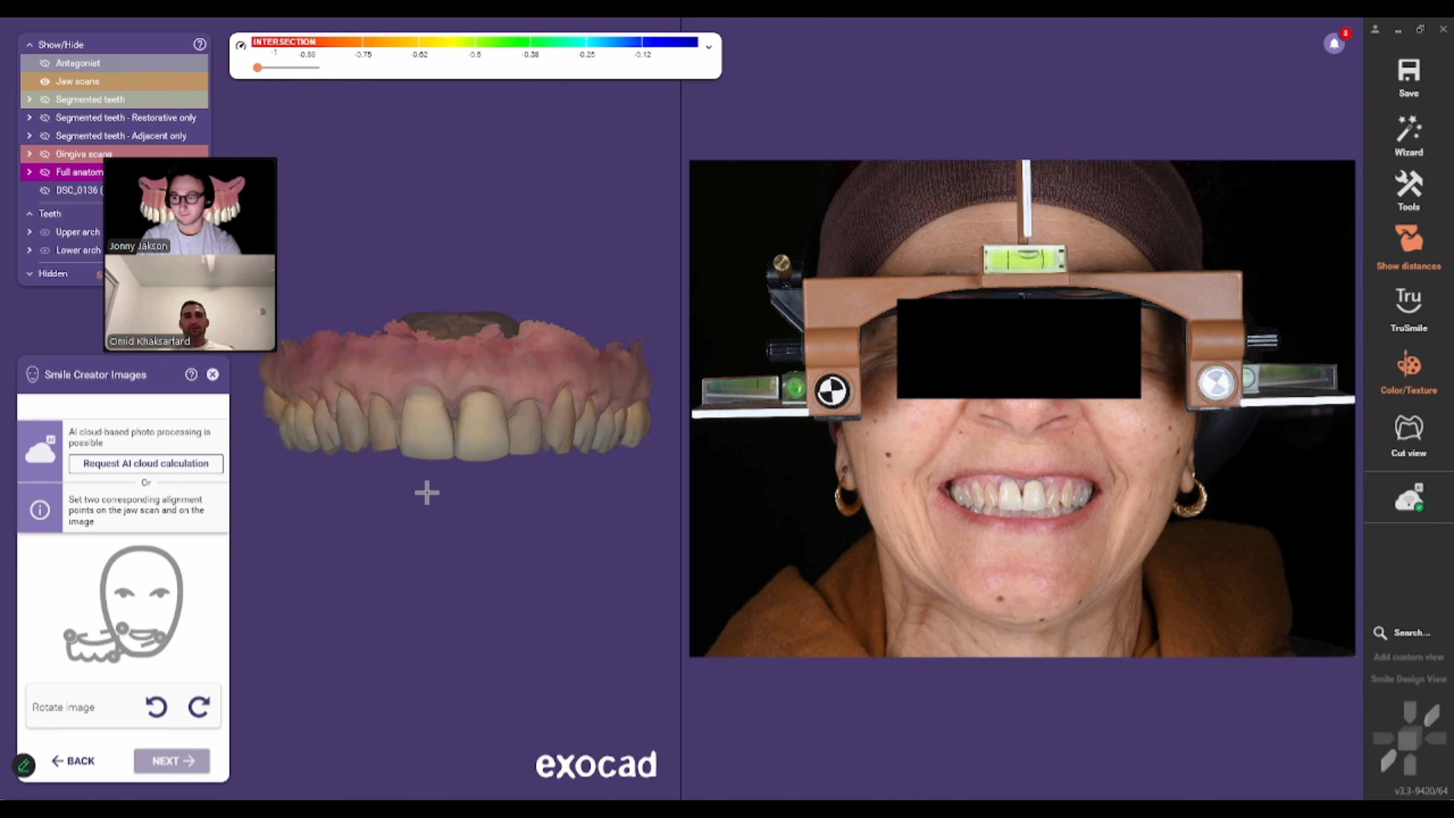
- Set the first pair of alignment points on the patient's right first premolar tip in the photo and on the jaw scan
scroll(426, 493, "up", 5)
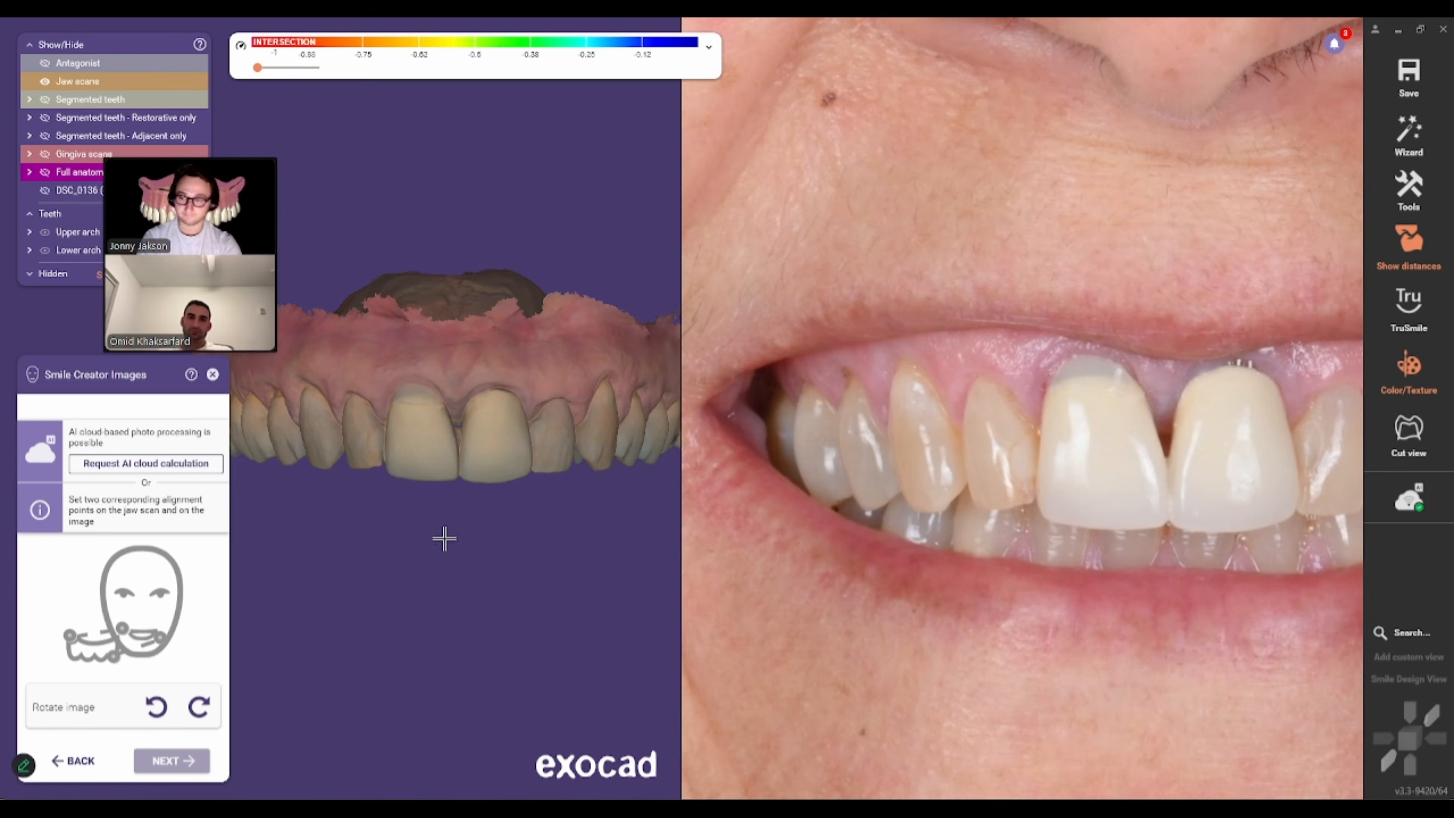
scroll(885, 530, "up", 3)
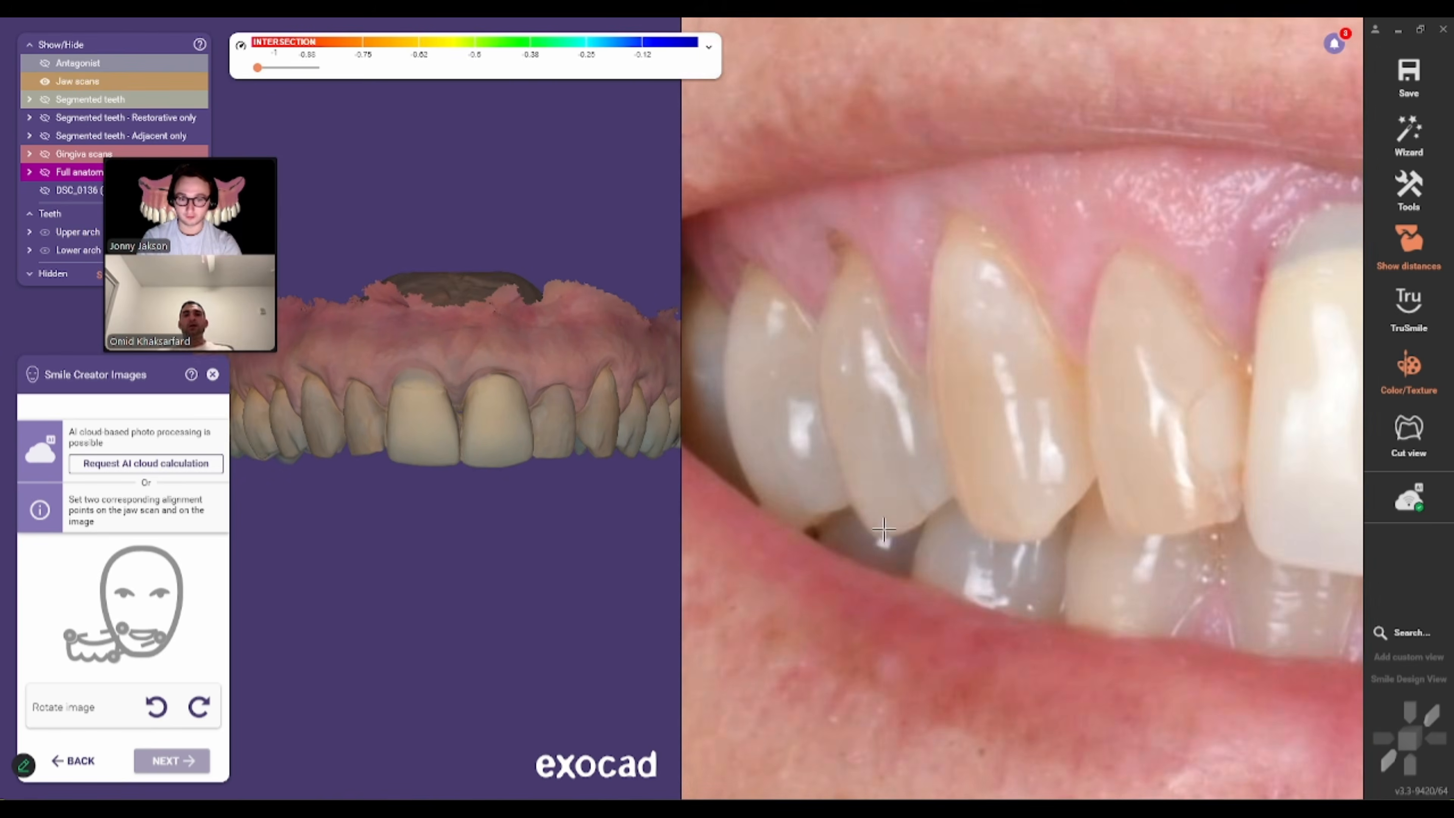
left_click(885, 530)
scroll(307, 497, "up", 5)
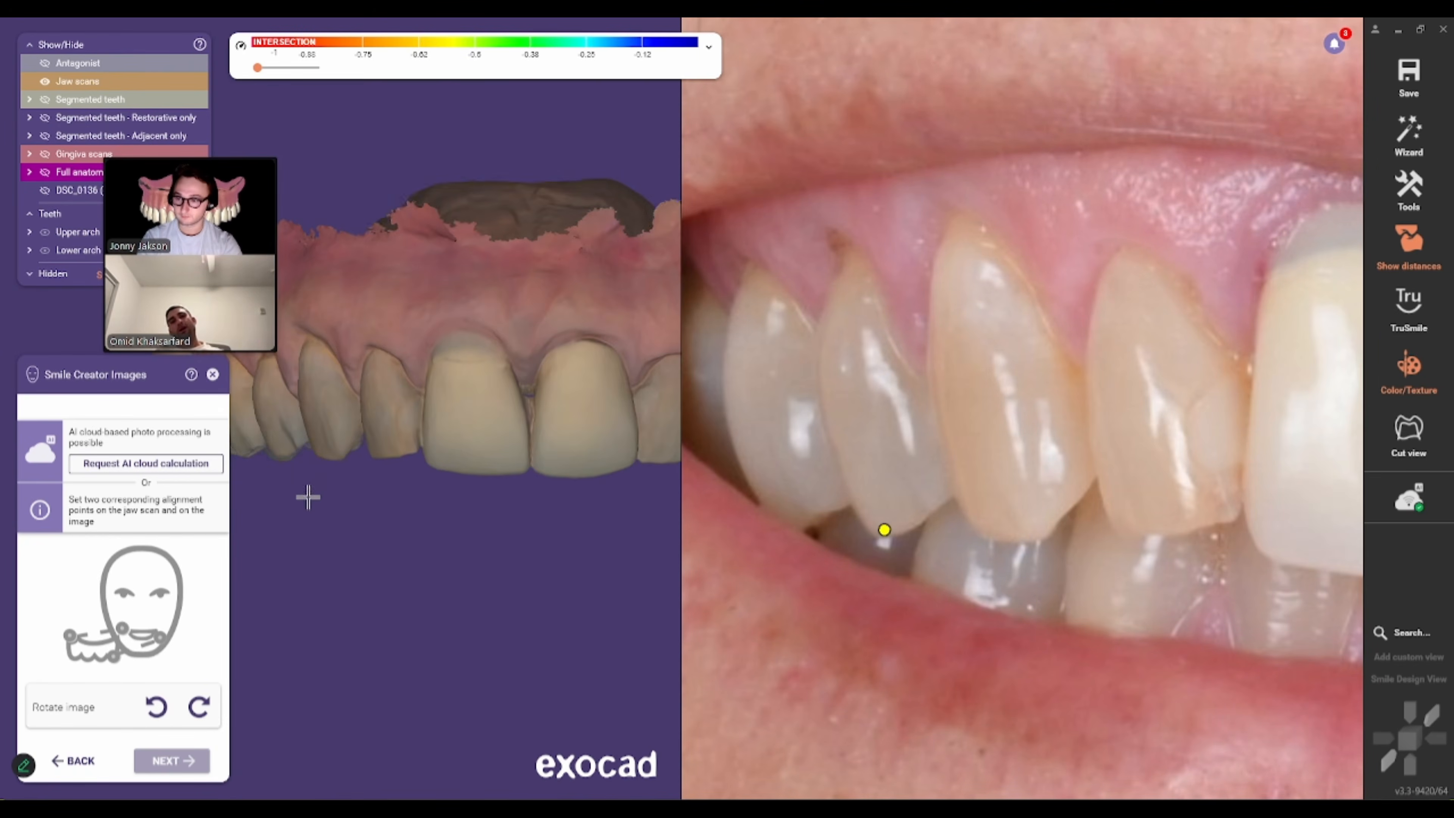
left_click(281, 462)
- Set the second pair of alignment points on the patient's left first premolar tip in the photo and on the jaw scan
scroll(879, 495, "down", 5)
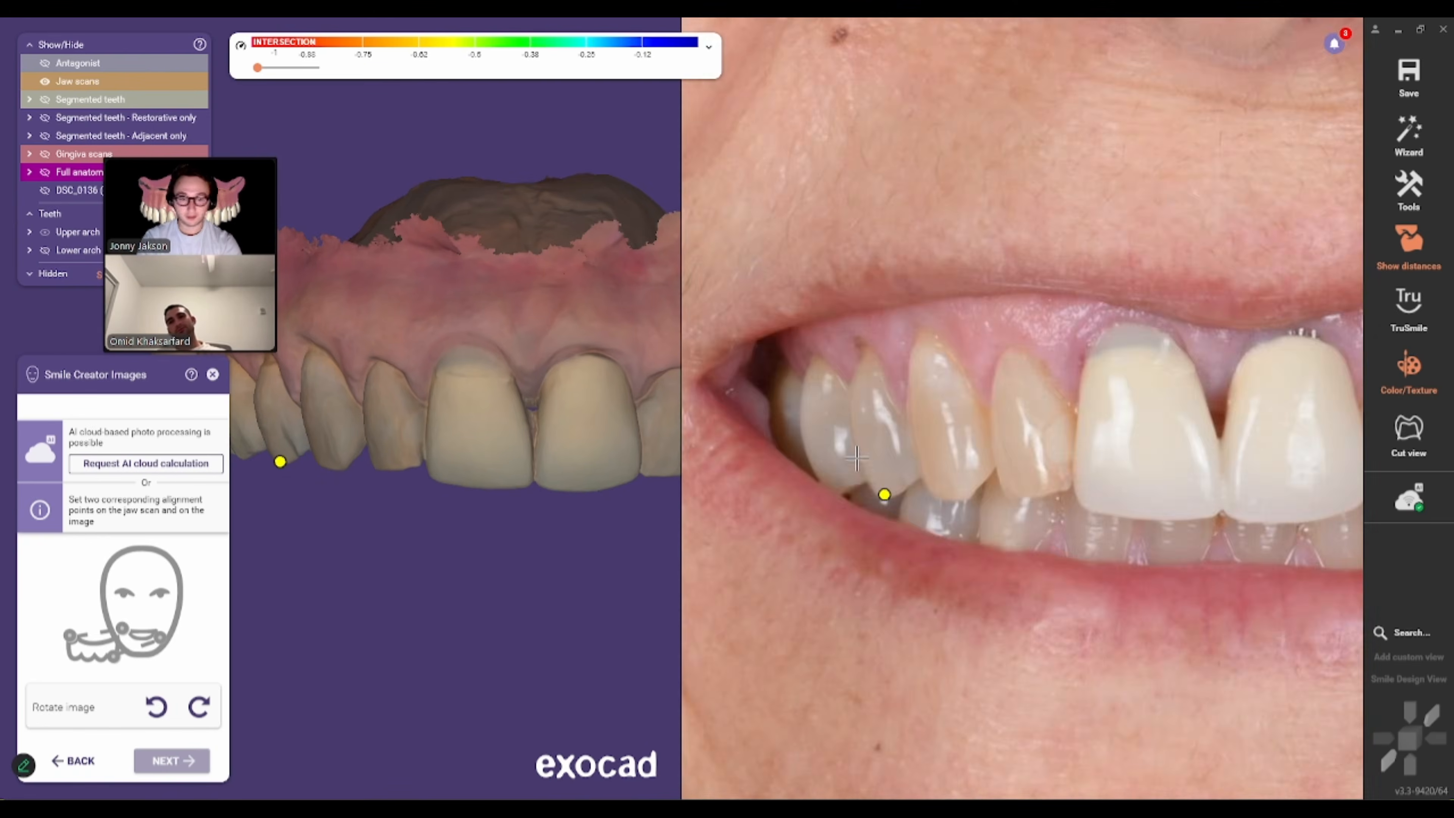
scroll(1263, 502, "up", 5)
left_click(1271, 507)
scroll(610, 493, "down", 5)
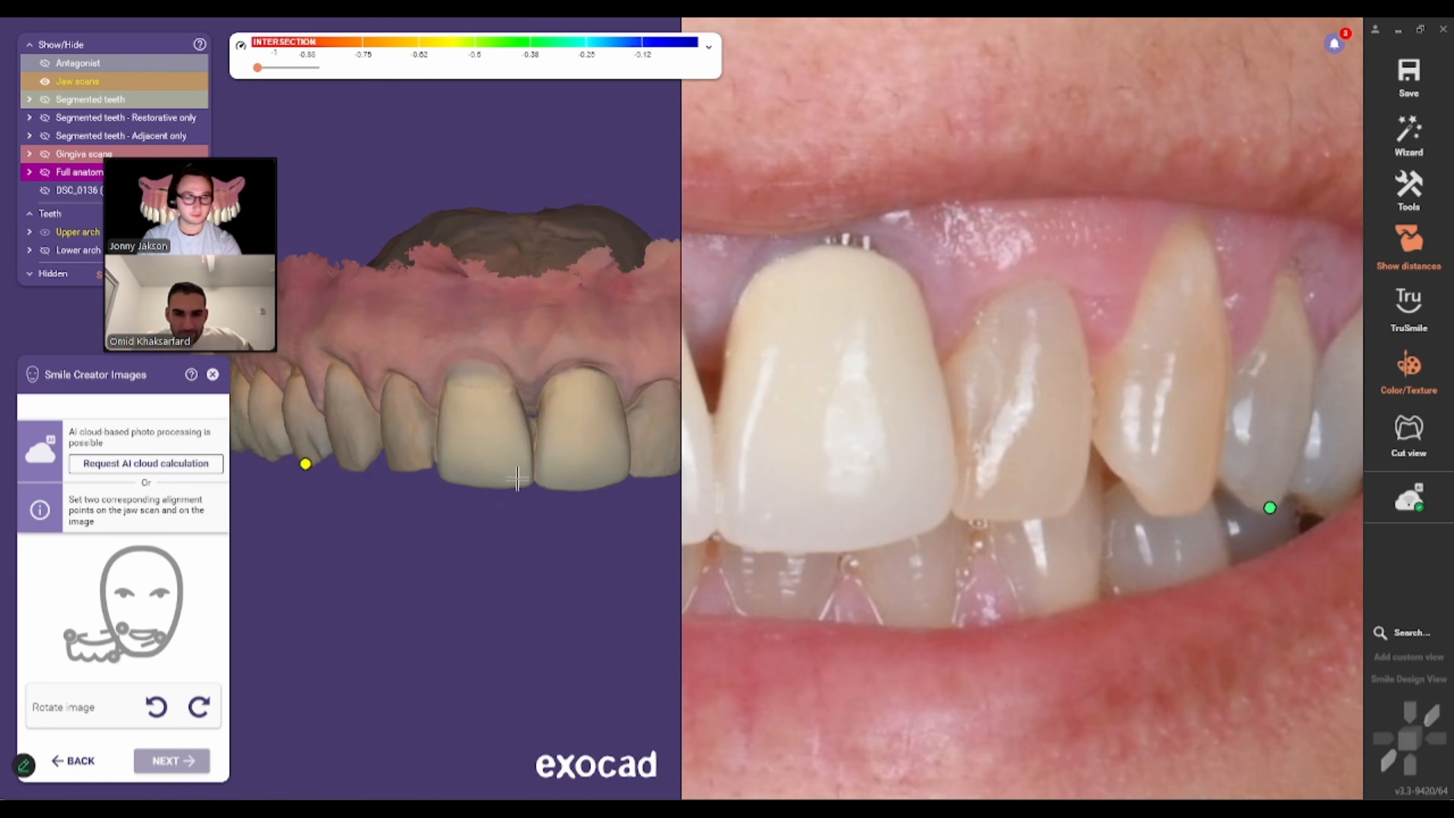
scroll(625, 478, "up", 5)
left_click(614, 467)
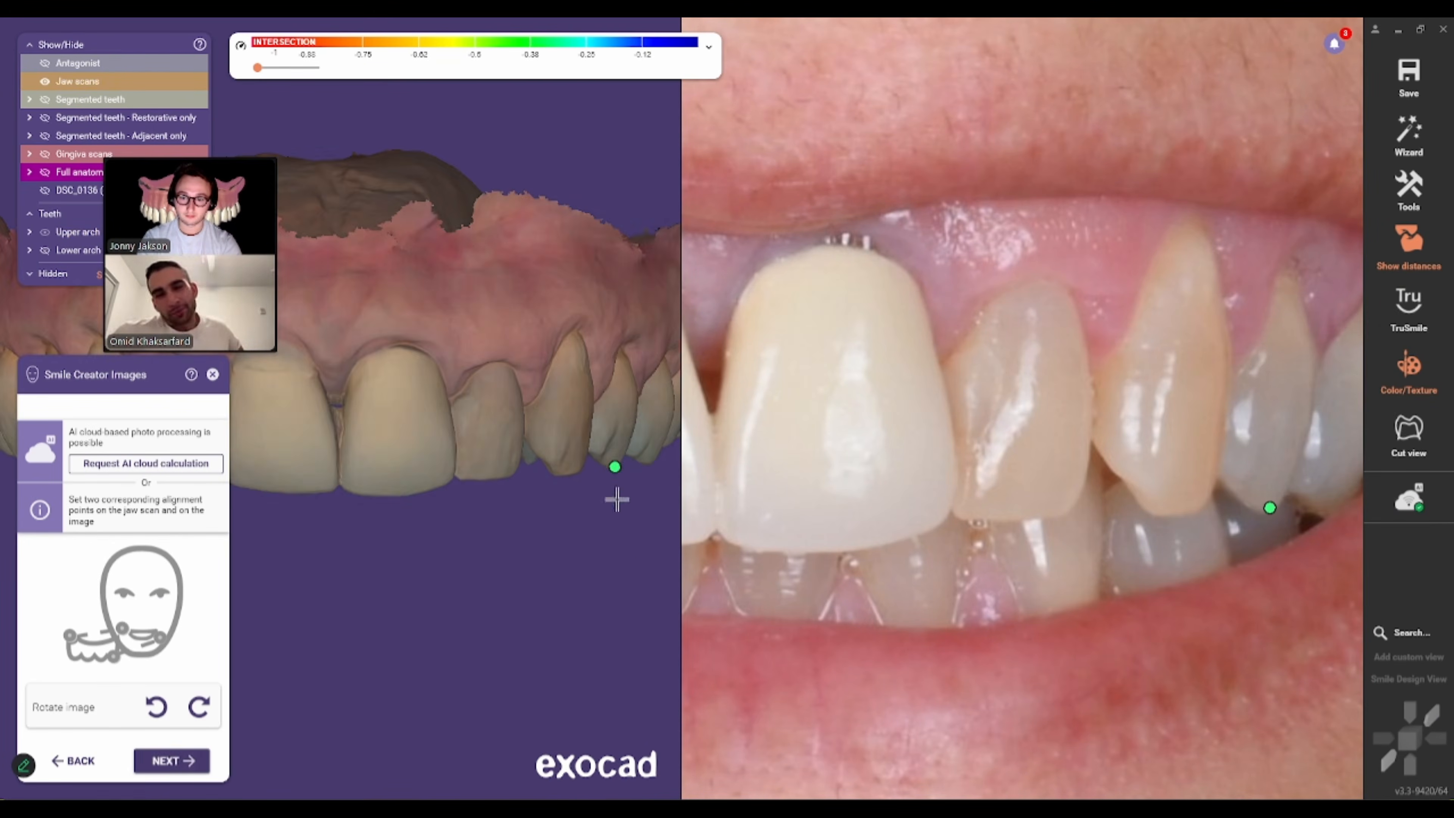
- Overlay the jaw scan on the portrait using the two point pairs, check the tooth alignment and accept it
scroll(721, 573, "down", 5)
scroll(445, 610, "down", 5)
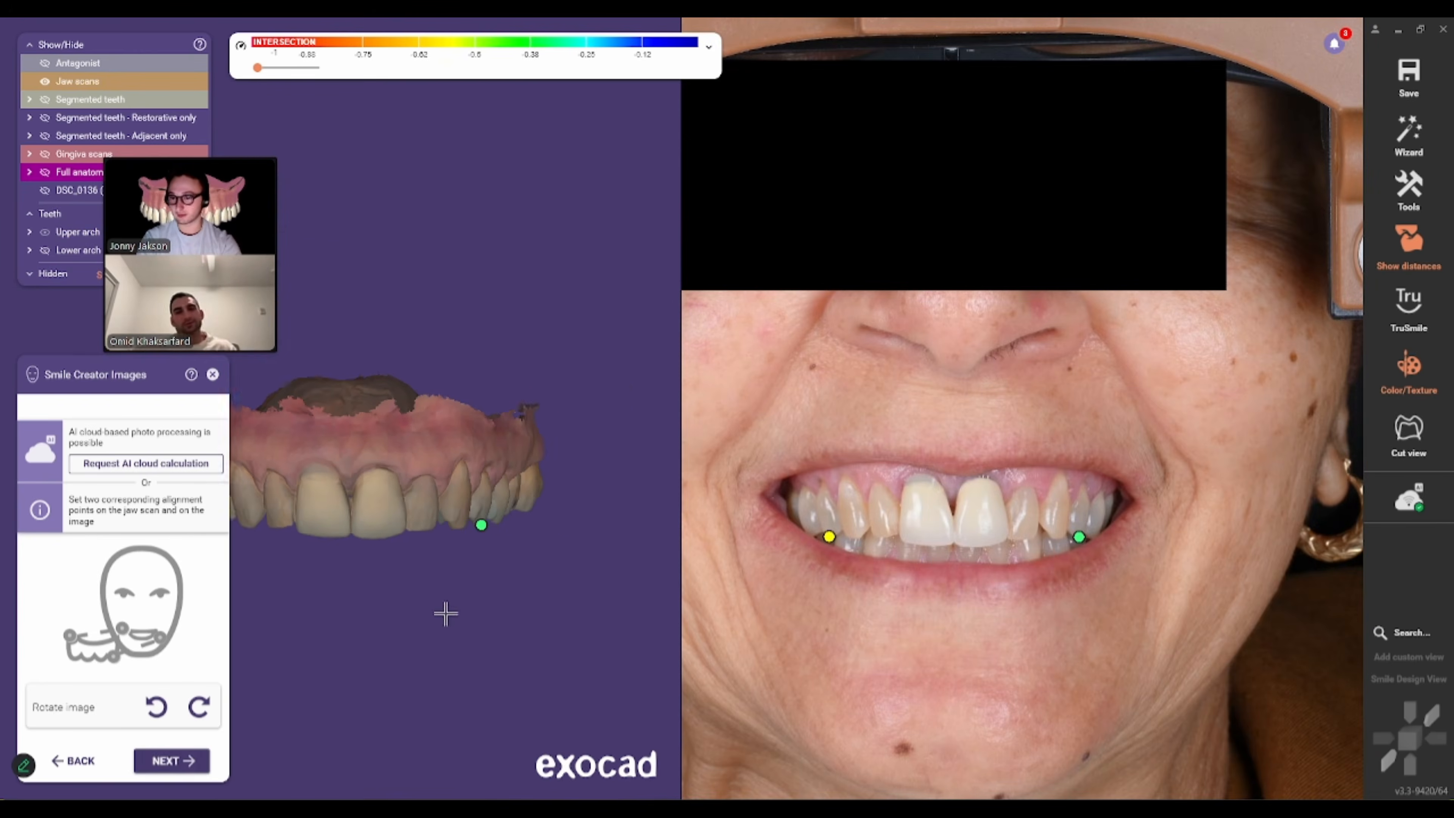
left_click(172, 761)
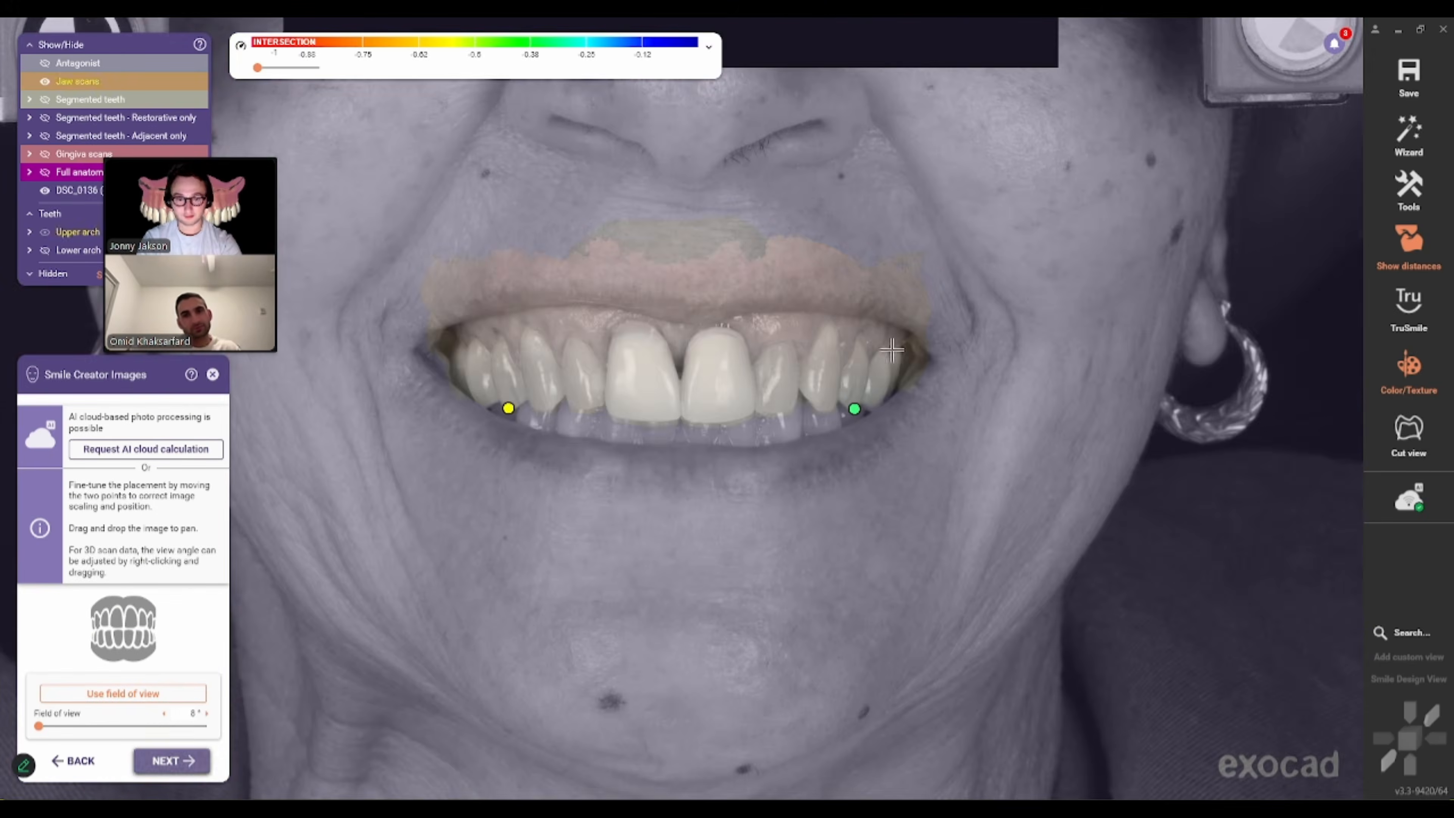
scroll(653, 494, "up", 5)
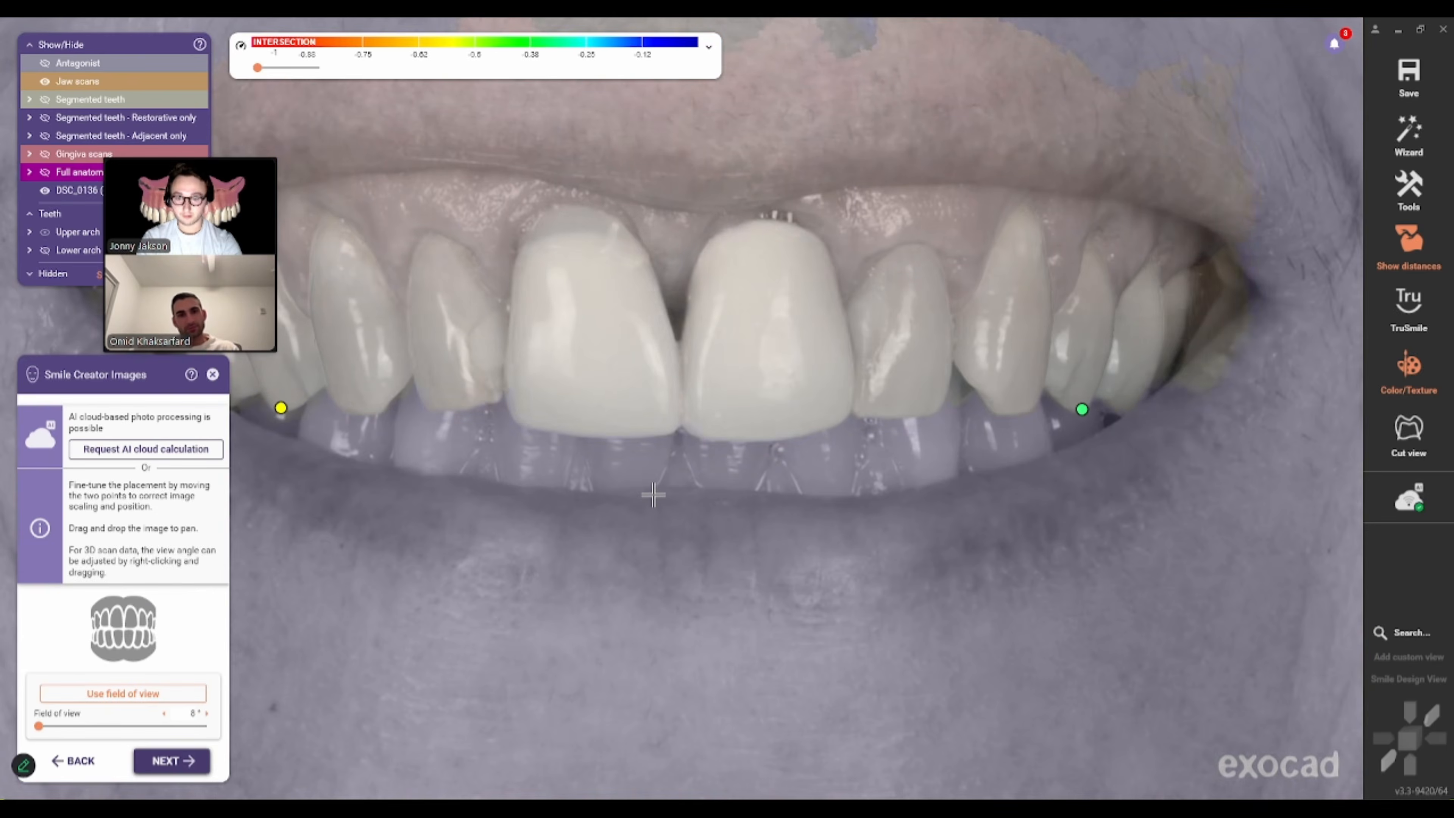
scroll(772, 489, "down", 2)
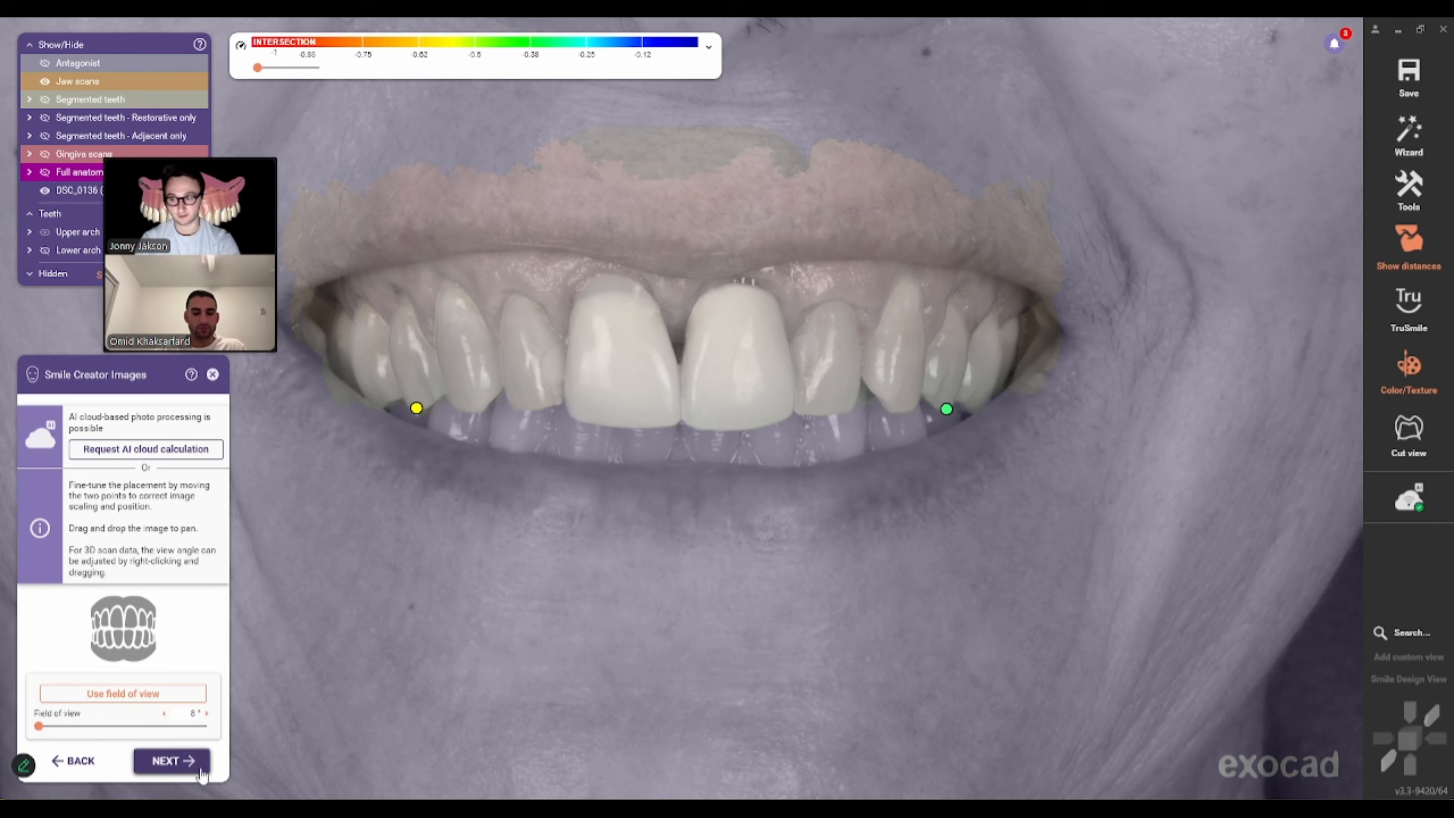
left_click(172, 762)
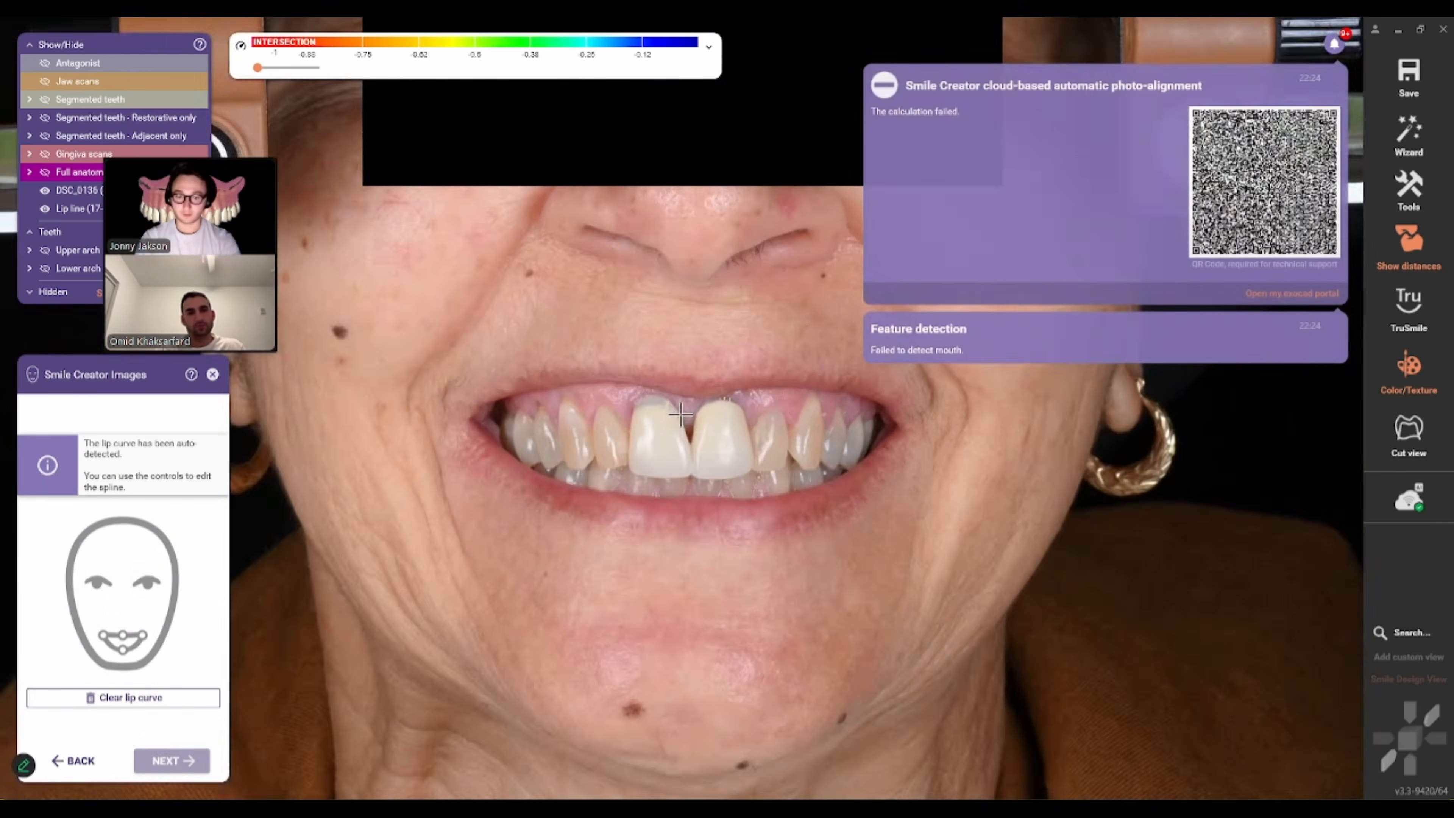
scroll(676, 395, "up", 2)
left_click(521, 379)
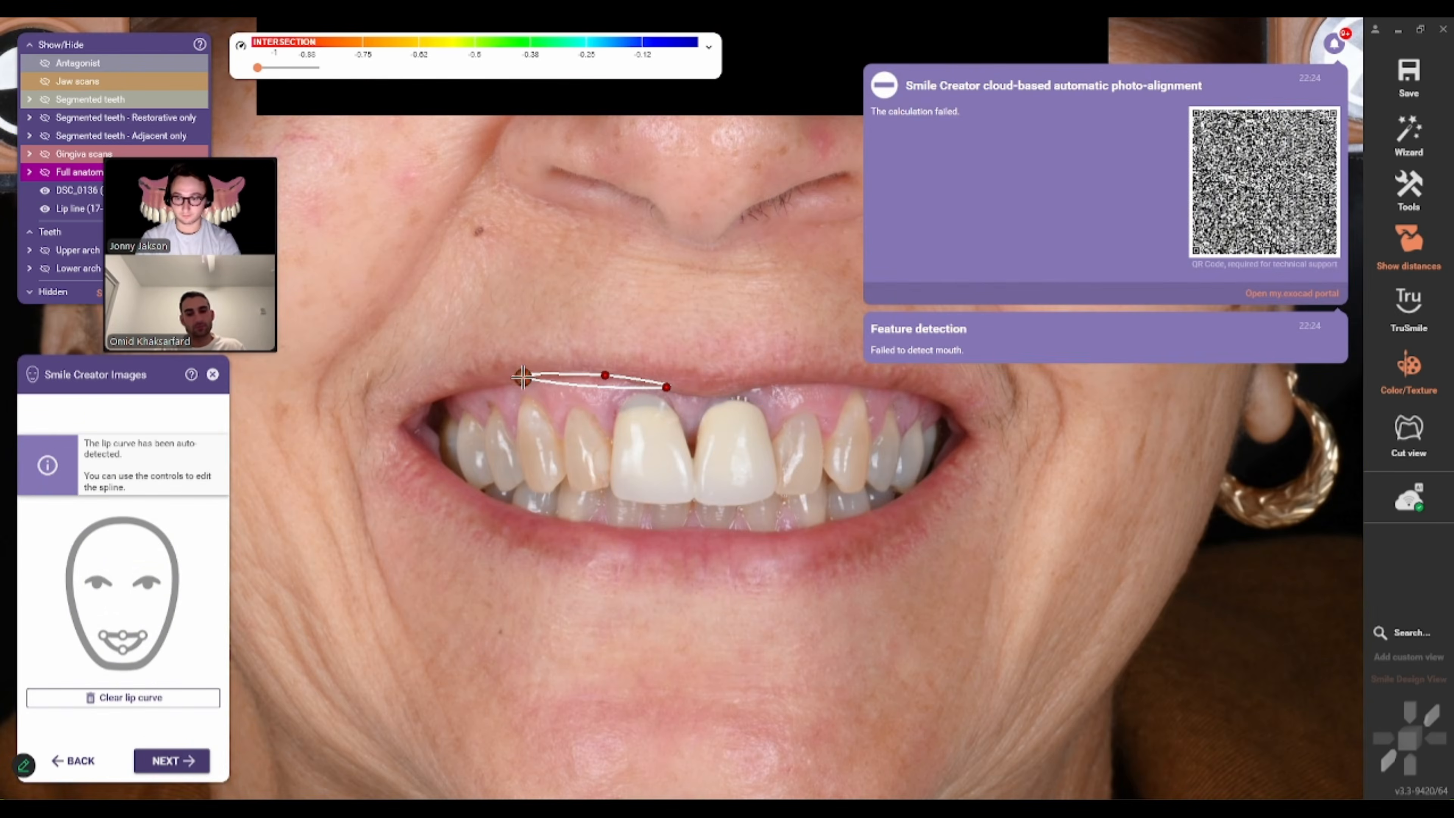
left_click(465, 394)
left_click(458, 407)
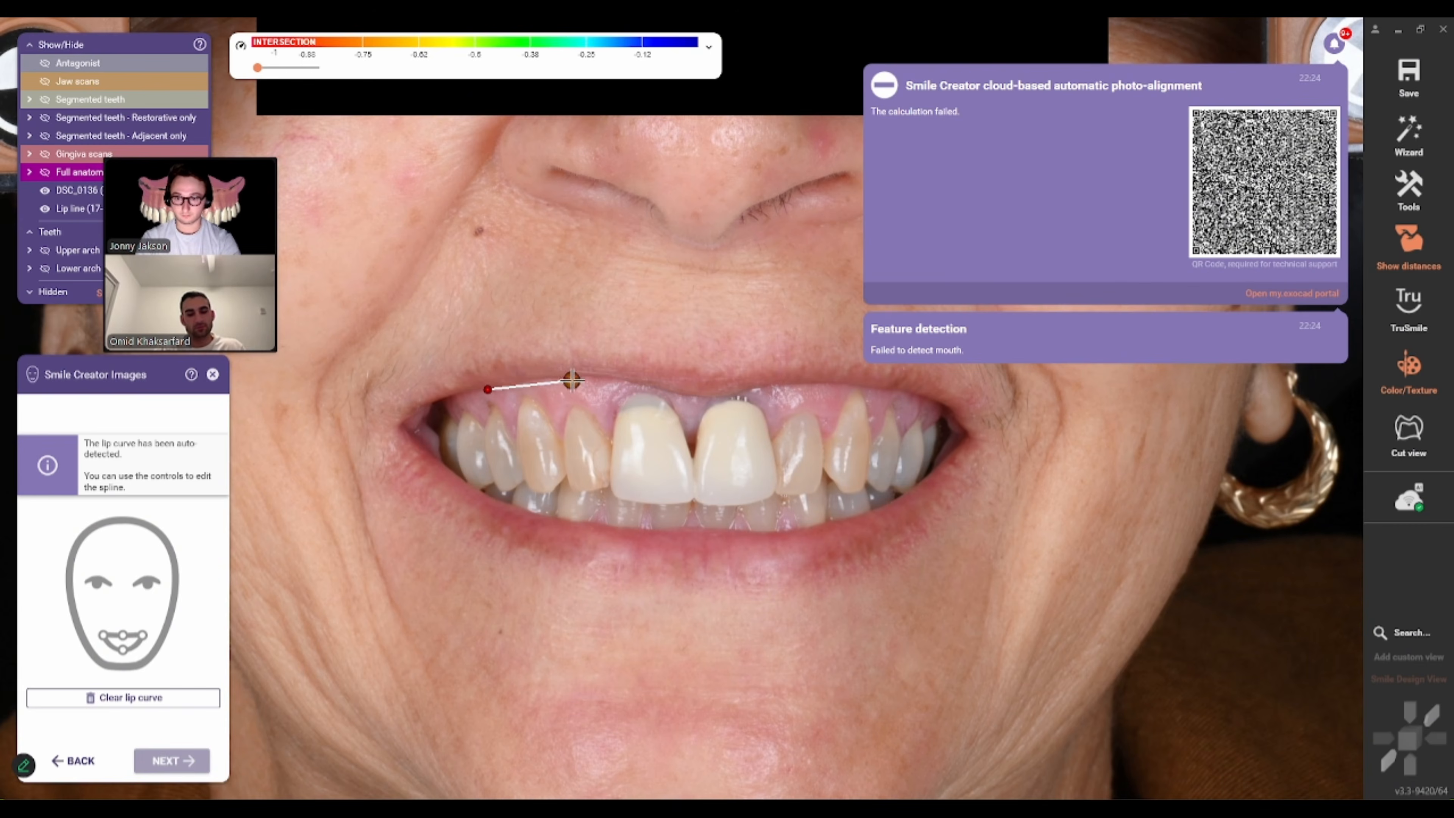
- Trace the lip curve point by point along the inner edges of the upper and lower lips and close it
left_click(632, 375)
left_click(697, 391)
left_click(783, 380)
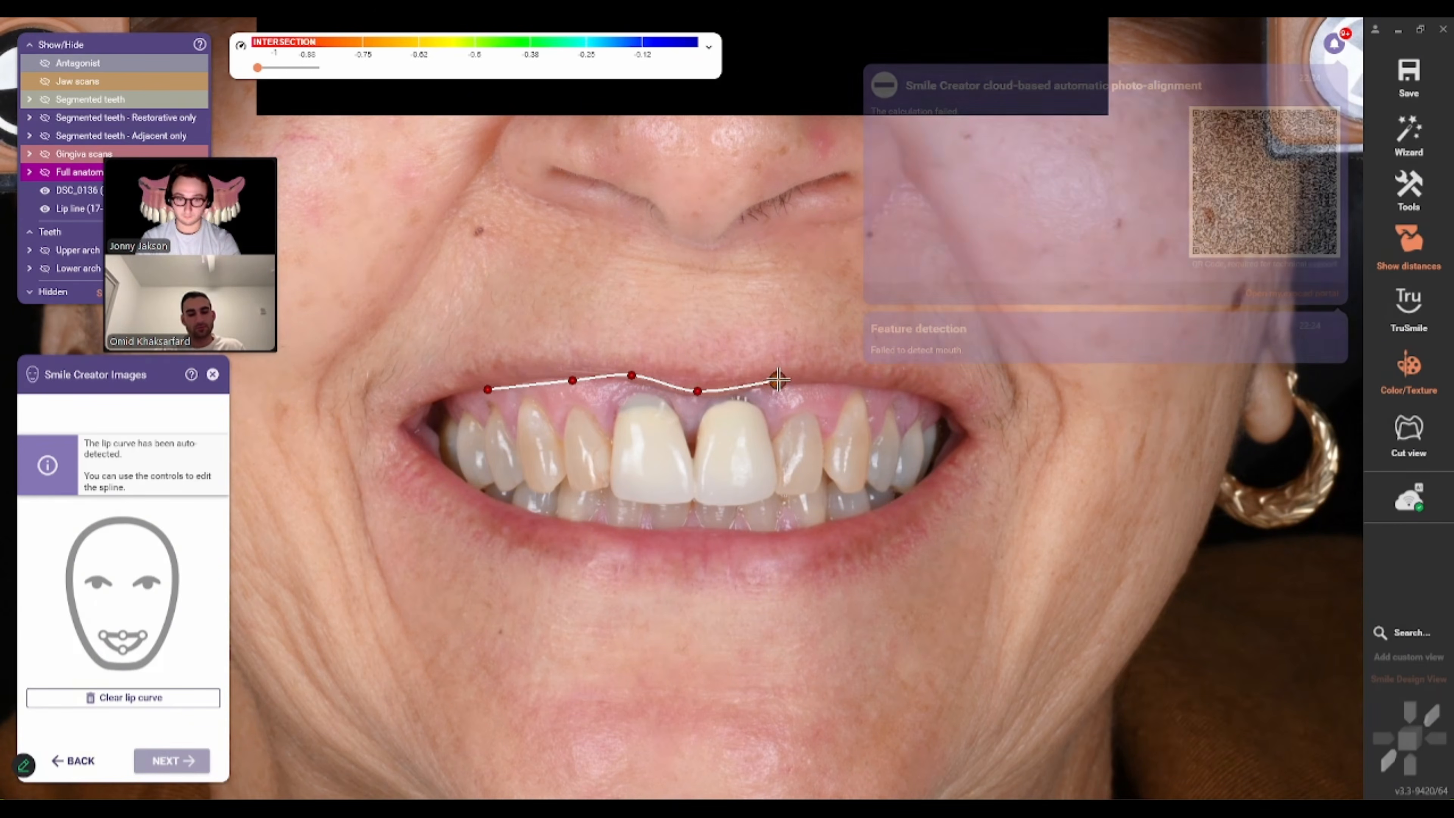
left_click(857, 382)
left_click(919, 394)
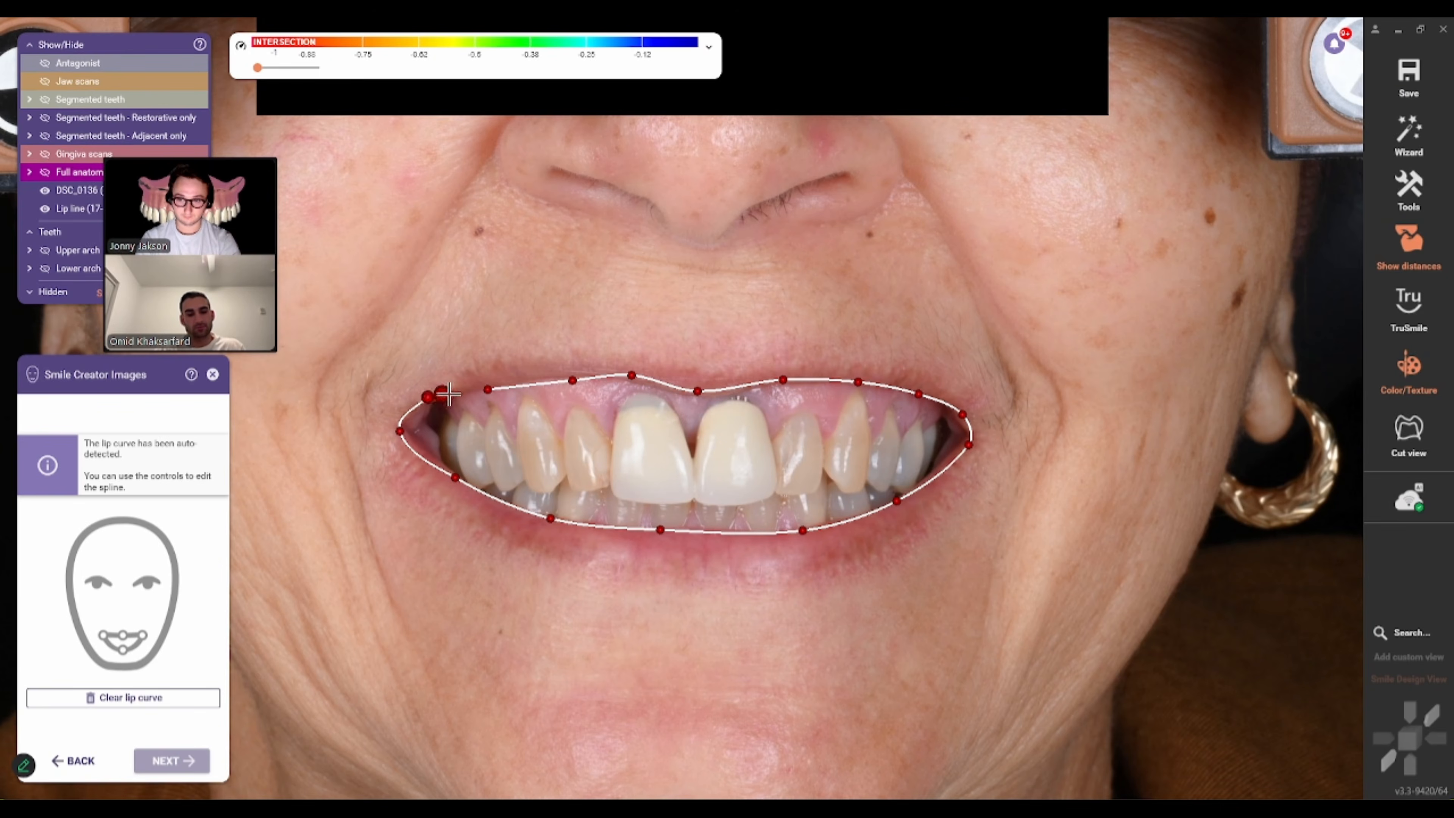
left_click(445, 393)
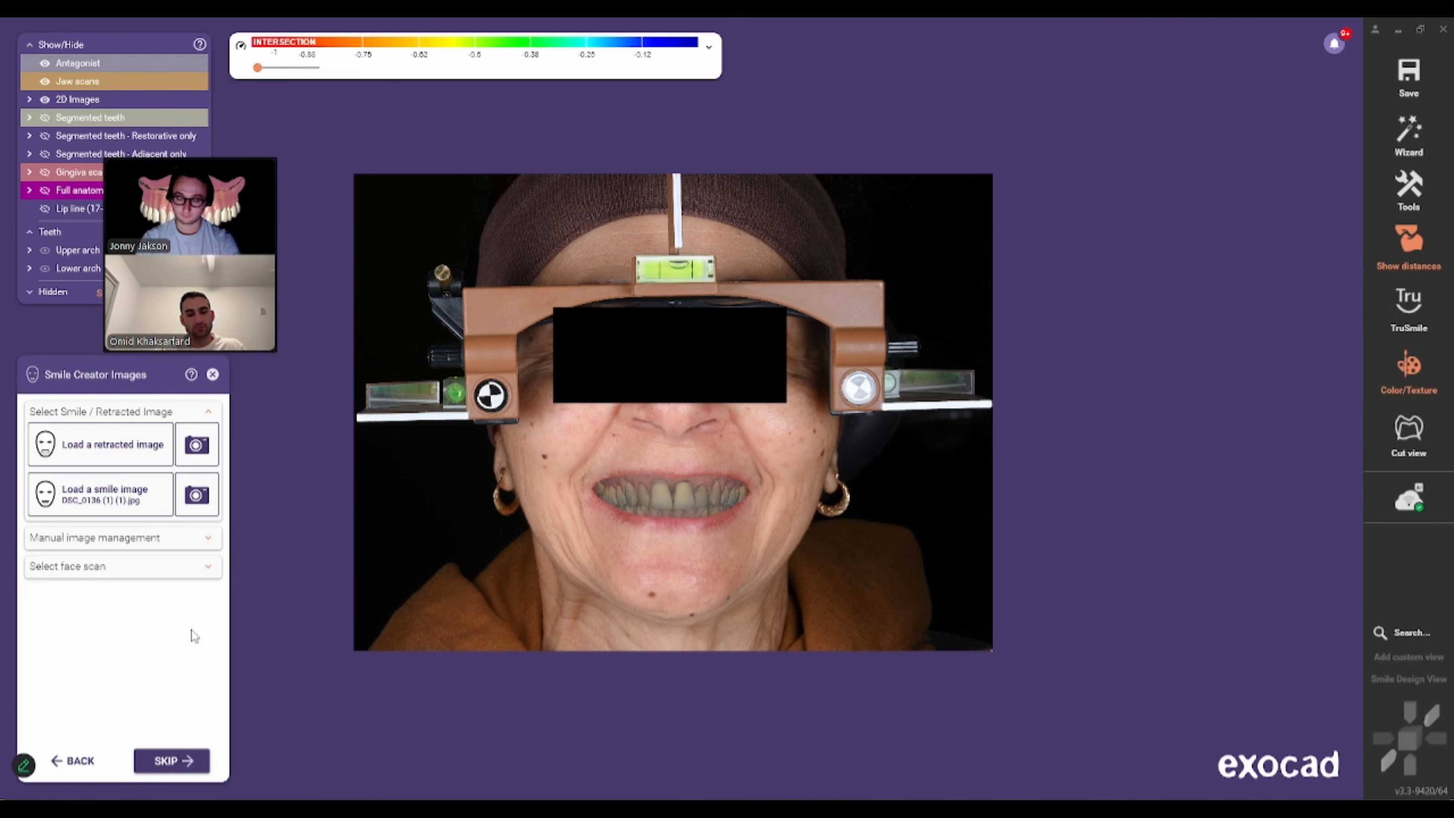
- Skip loading further images and mark the centres of the two round face-bow targets as the patient's eye points
left_click(173, 768)
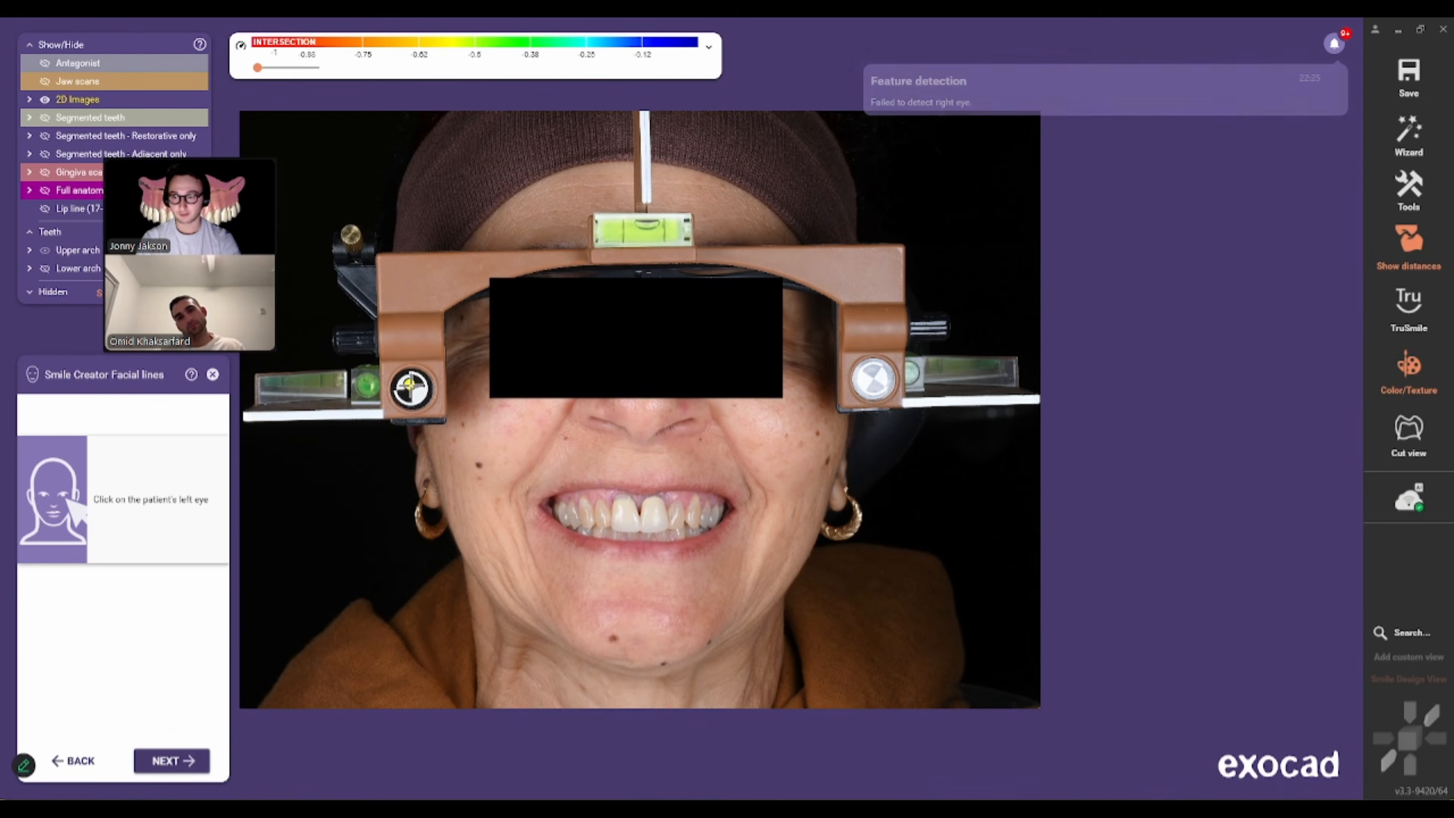
left_click(410, 389)
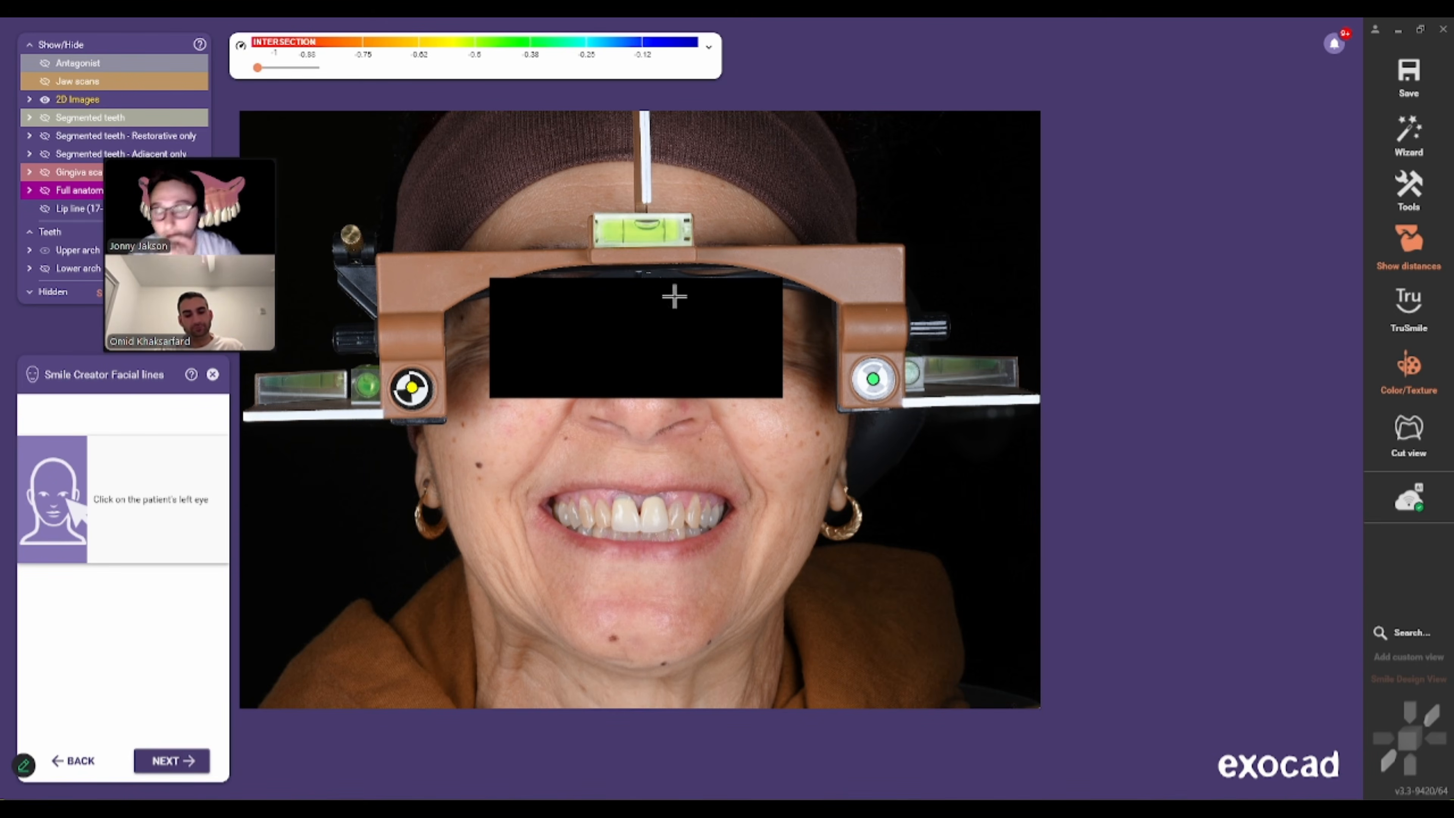
left_click(175, 762)
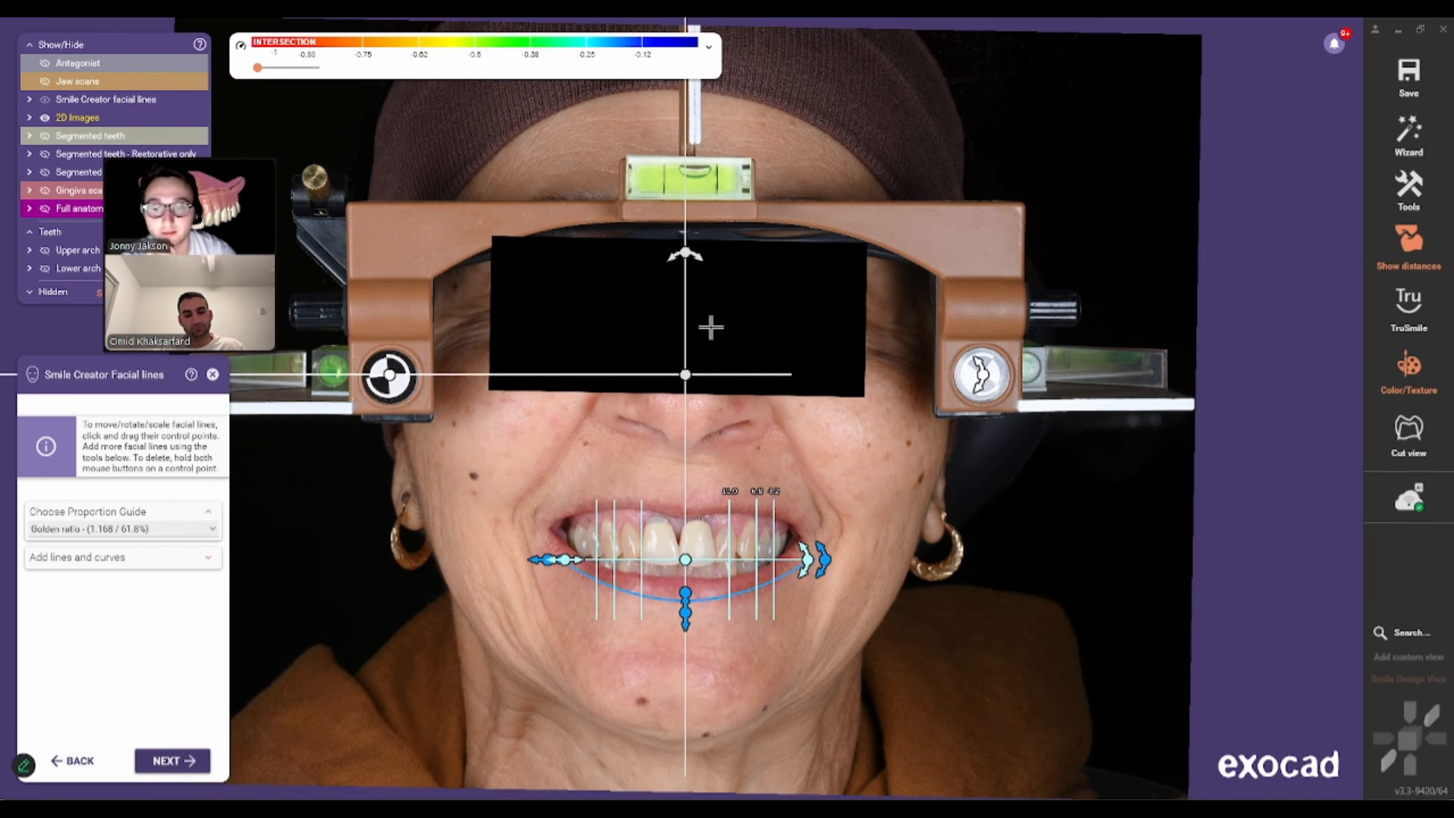
- Shift the vertical facial midline slightly towards the patient's right to centre it on the face
scroll(711, 327, "up", 3)
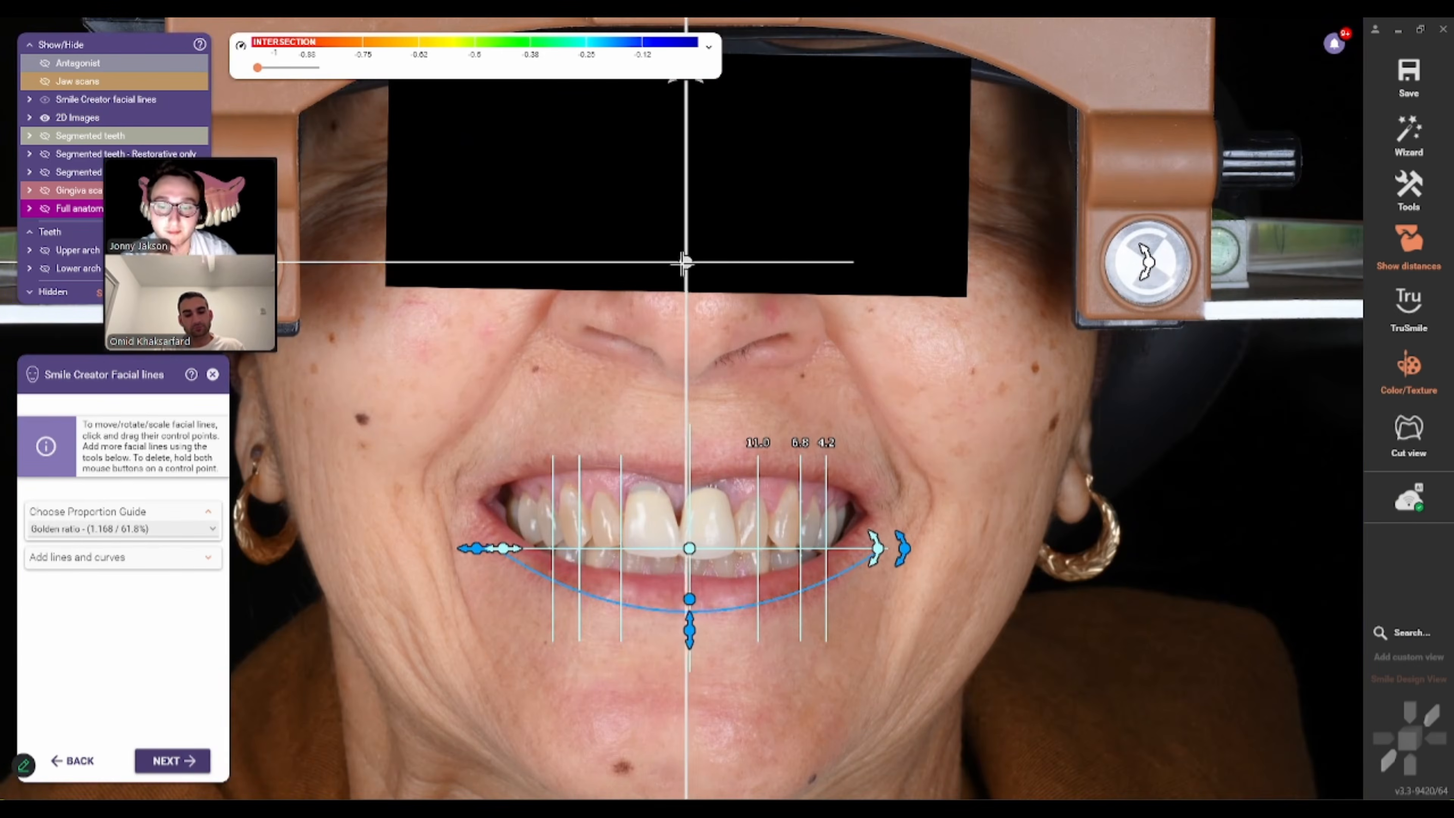
left_click_drag(684, 262, 680, 263)
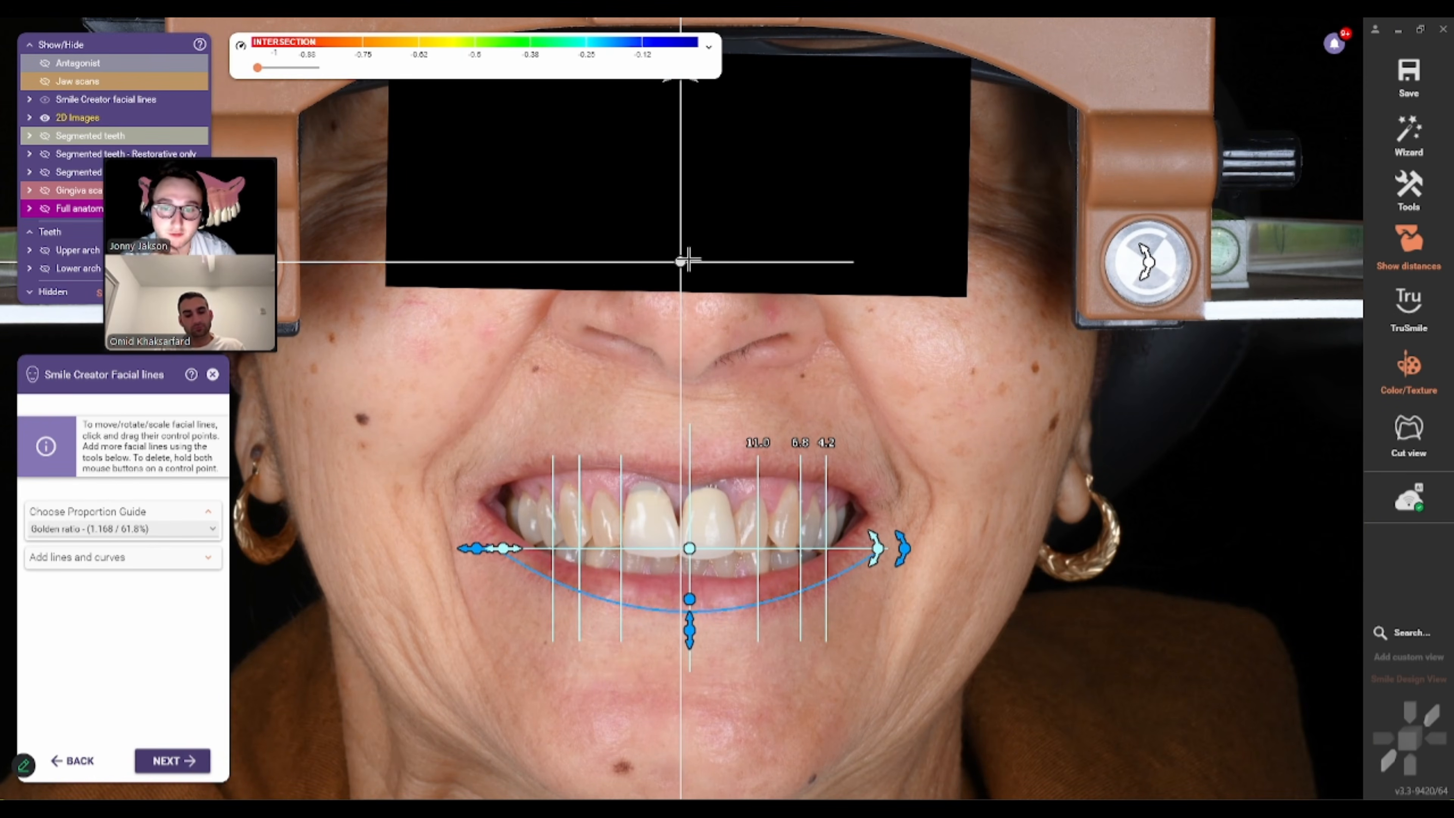
left_click_drag(683, 261, 683, 261)
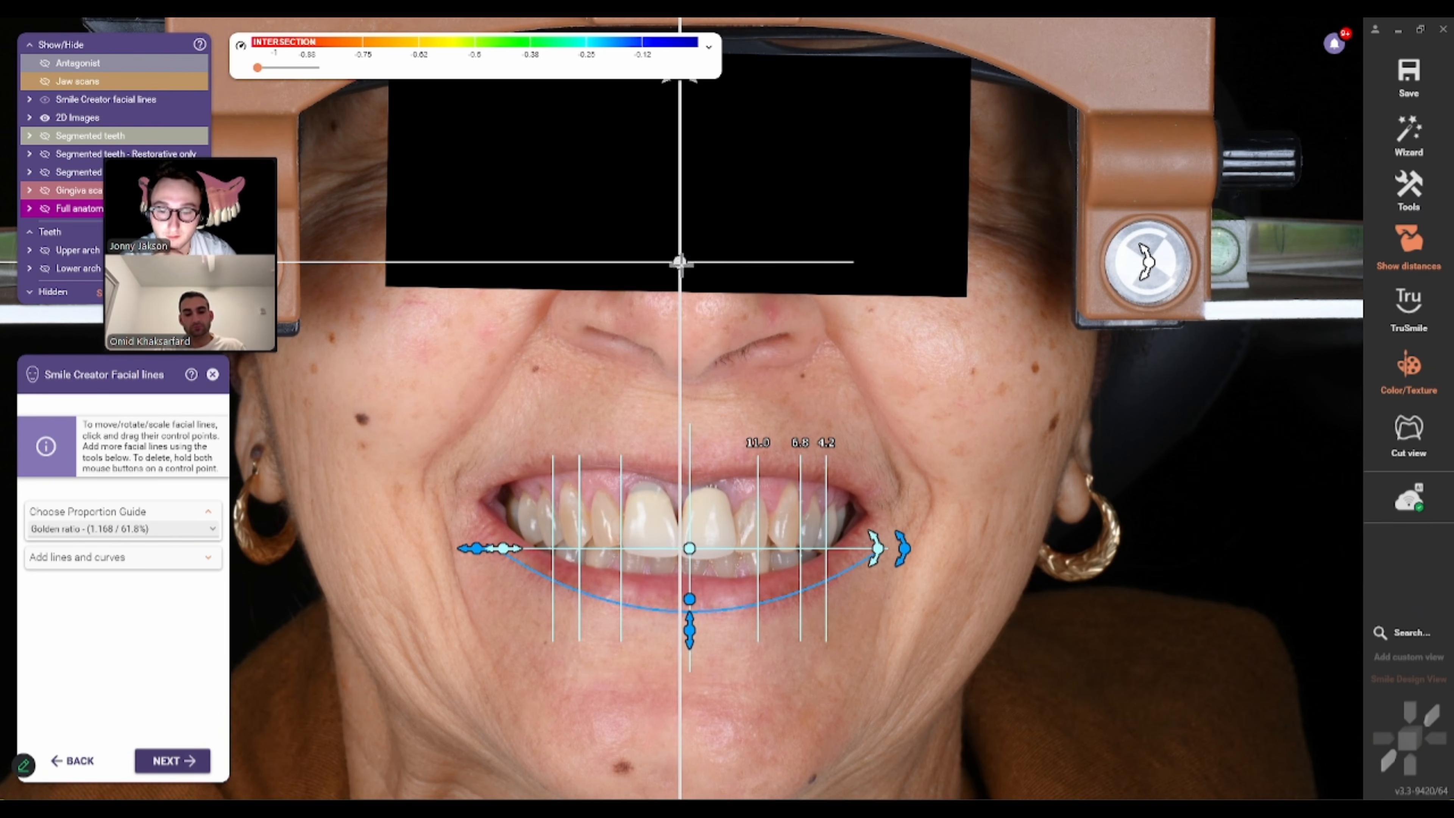
- Centre the proportion guide on the facial midline at the upper central incisal edges and set it to Female
scroll(659, 586, "up", 5)
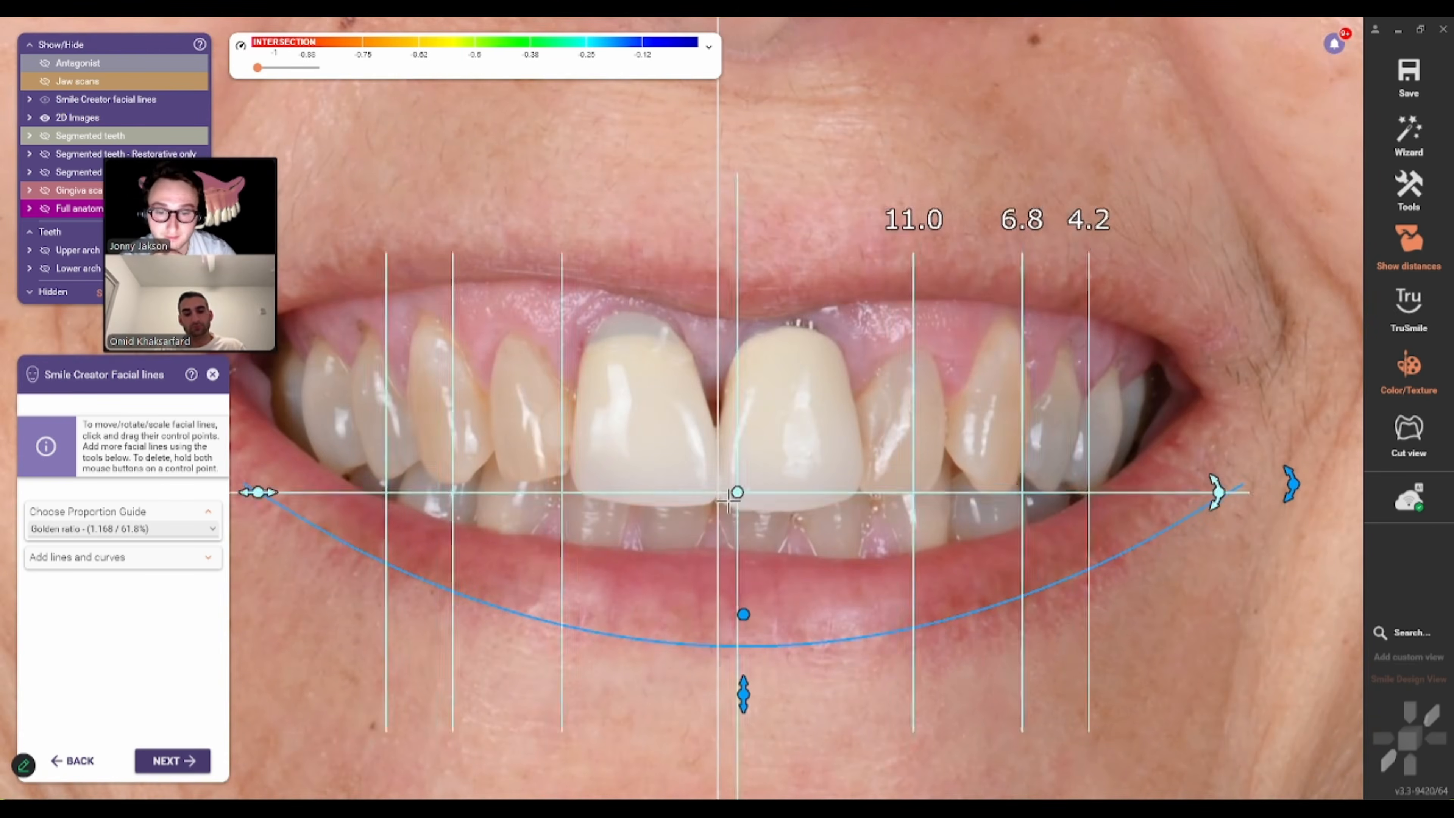
left_click_drag(729, 501, 717, 509)
scroll(718, 508, "down", 3)
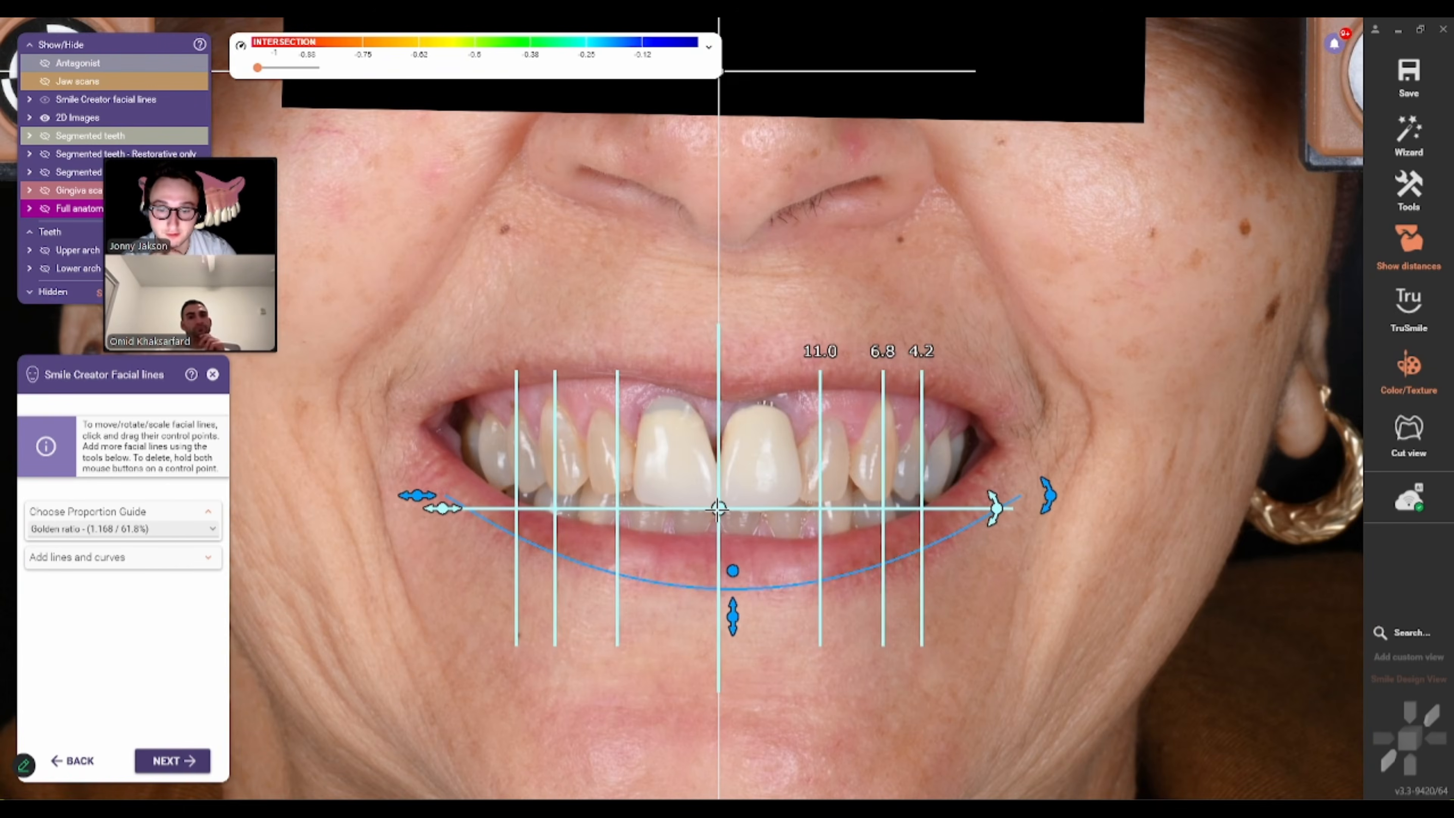
scroll(716, 509, "up", 2)
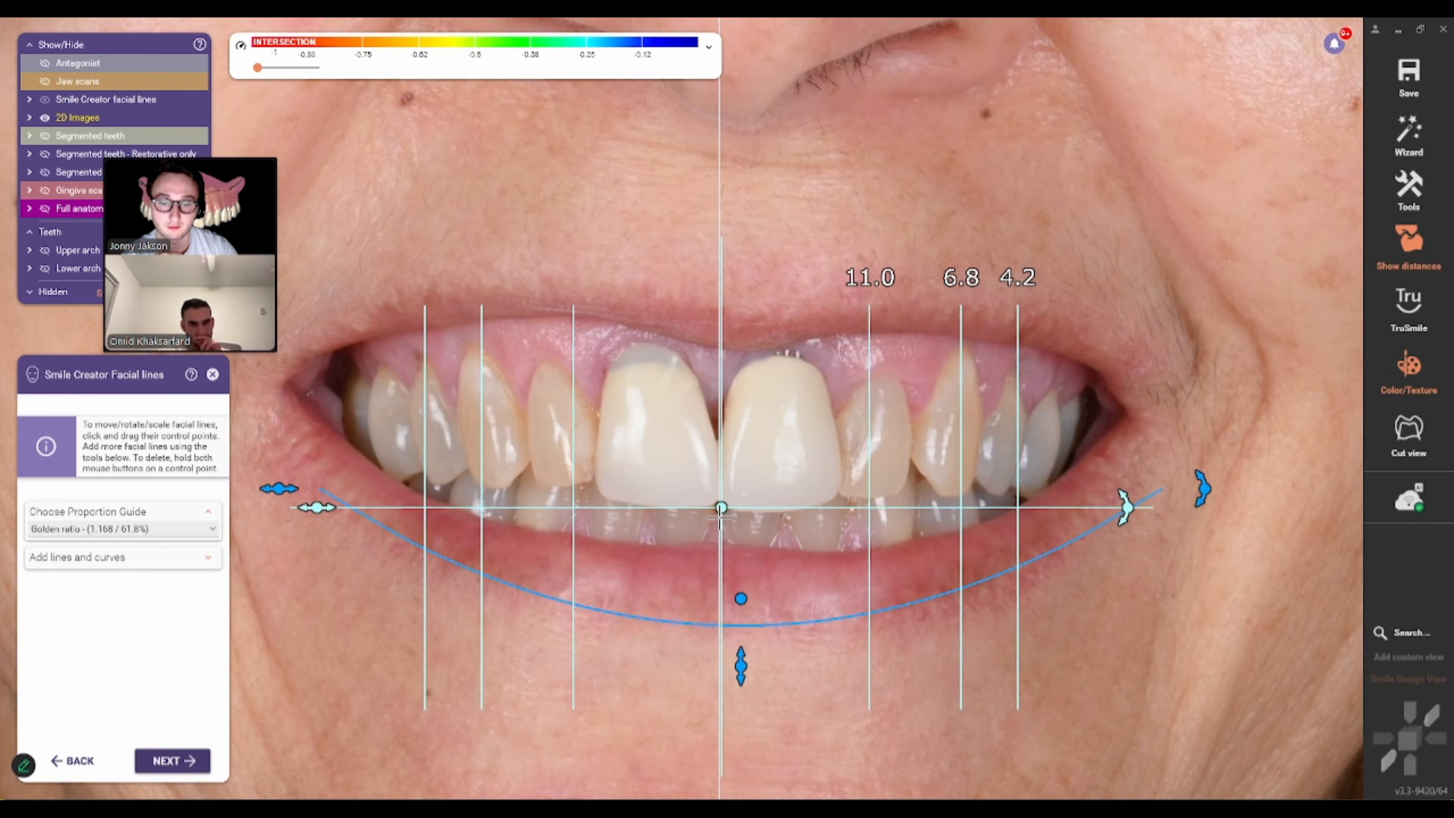
left_click_drag(722, 508, 719, 508)
left_click(167, 530)
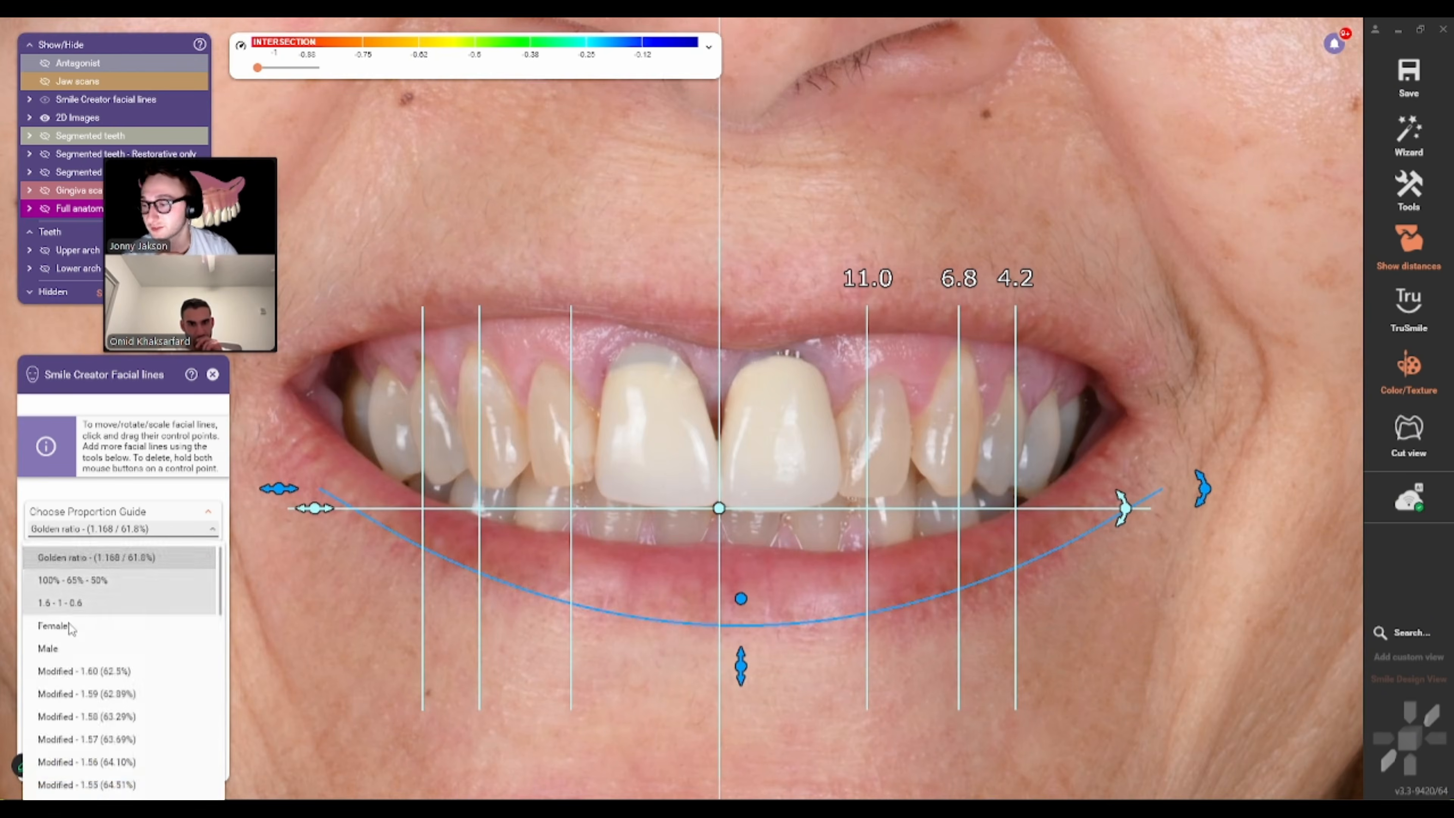
left_click(57, 626)
- Centre the smile curve on the midline, raise it to the upper incisal edges, fine-tune the guide's height and proceed to modelling
left_click_drag(740, 598, 722, 519)
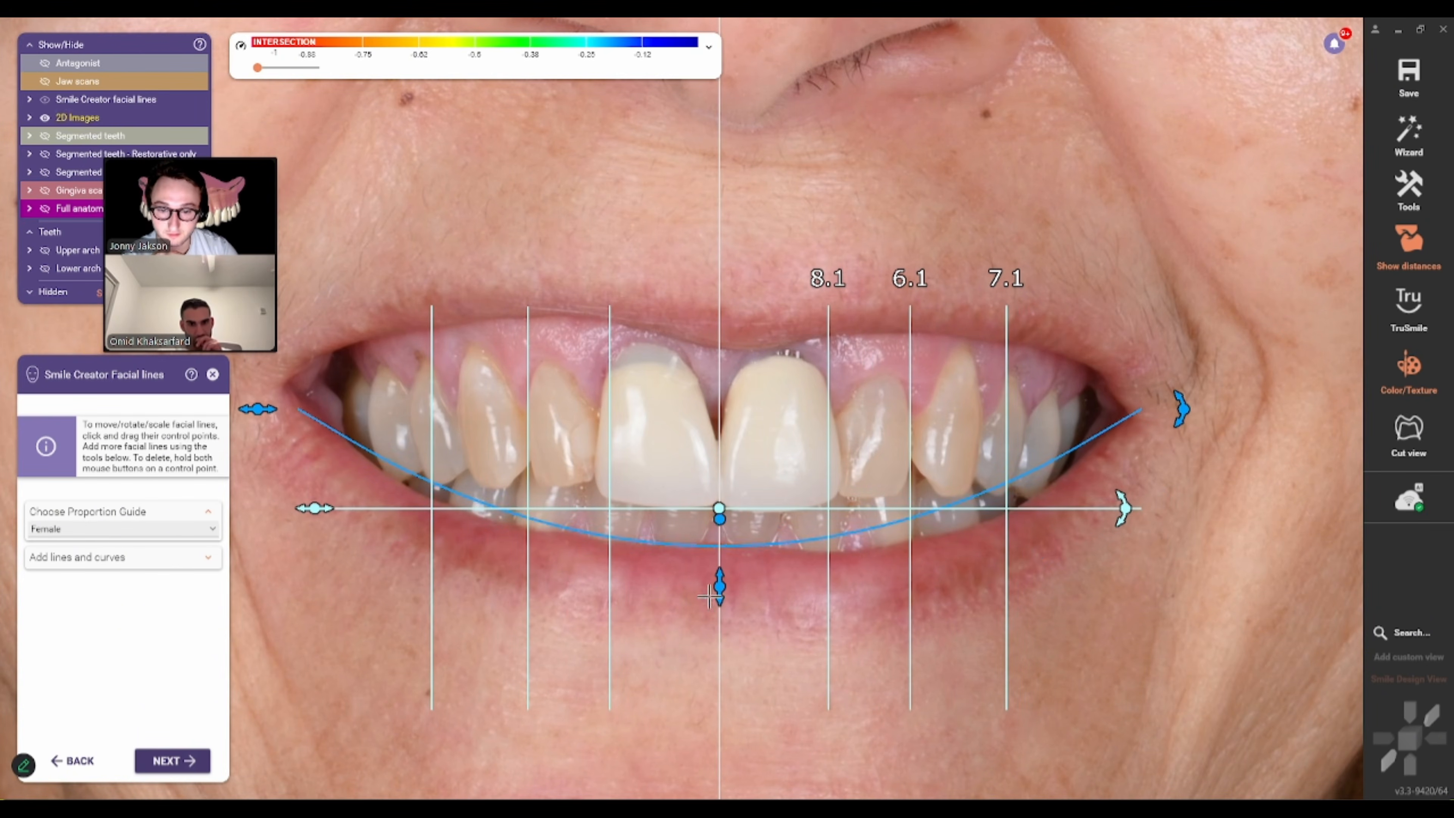
left_click_drag(720, 594, 724, 518)
left_click_drag(719, 463, 719, 510)
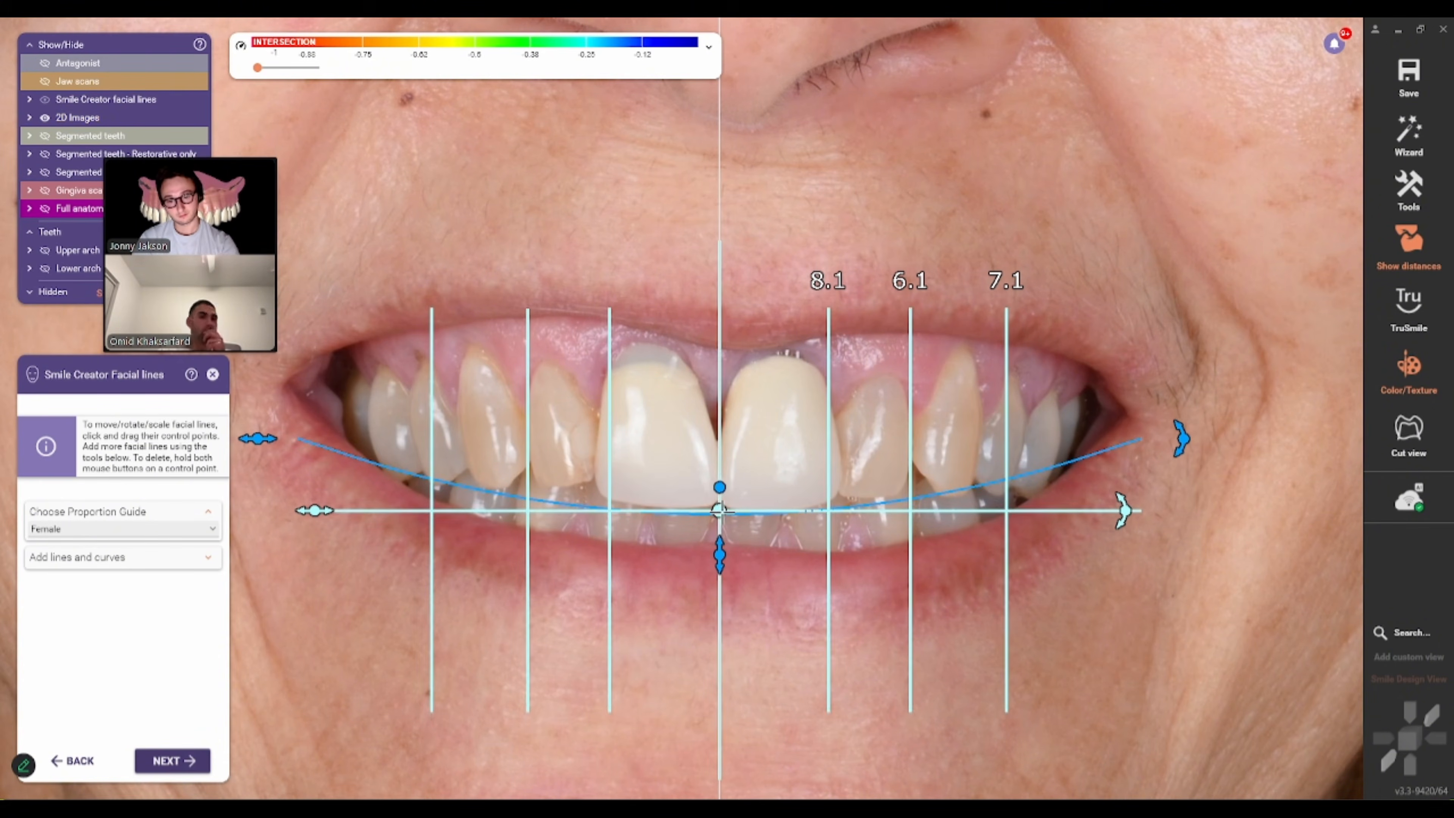
scroll(719, 510, "down", 2)
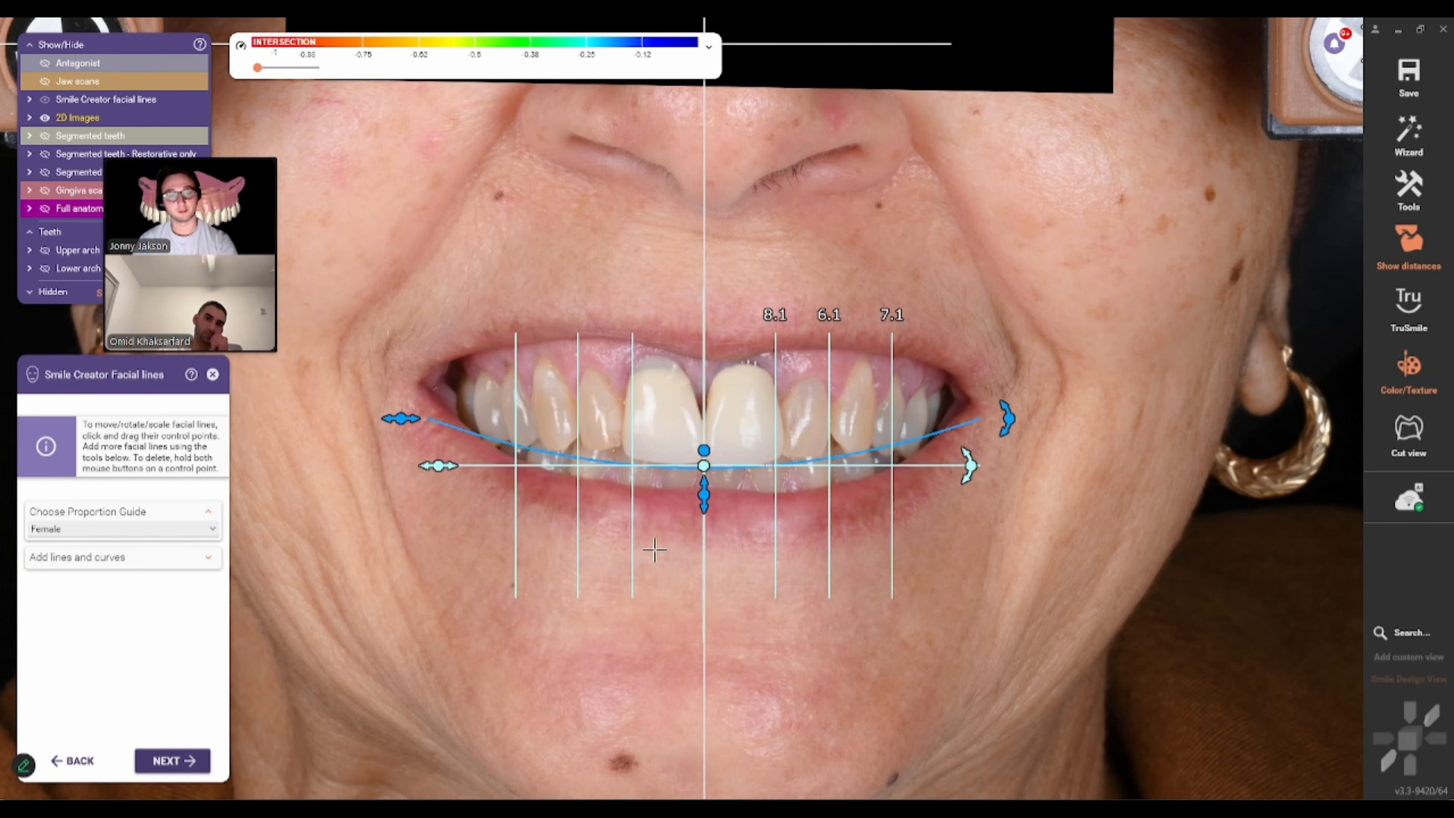
left_click(184, 761)
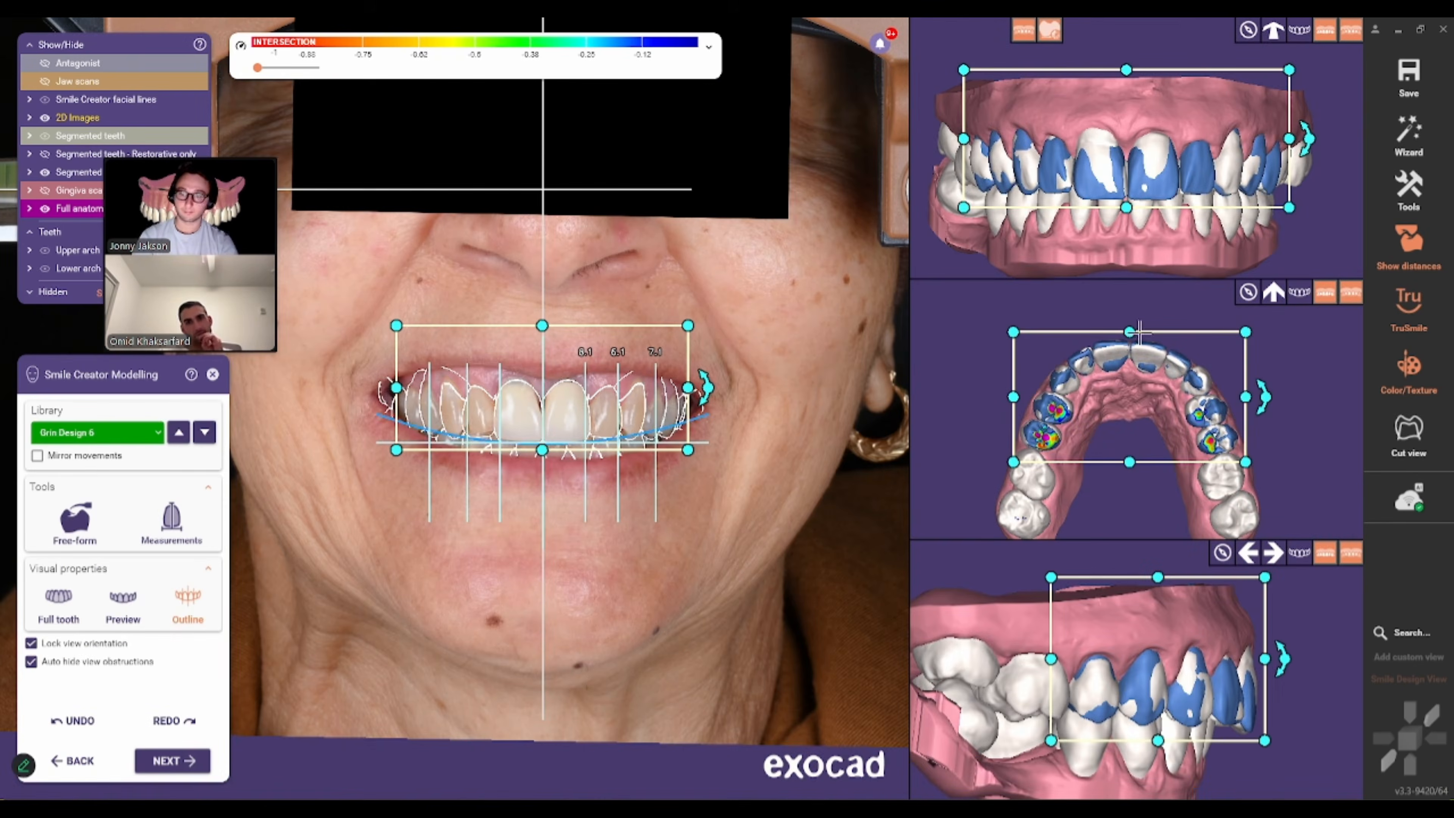
- Show the jaw scans at full opacity over the portrait and hide the lower arch
left_click(1410, 298)
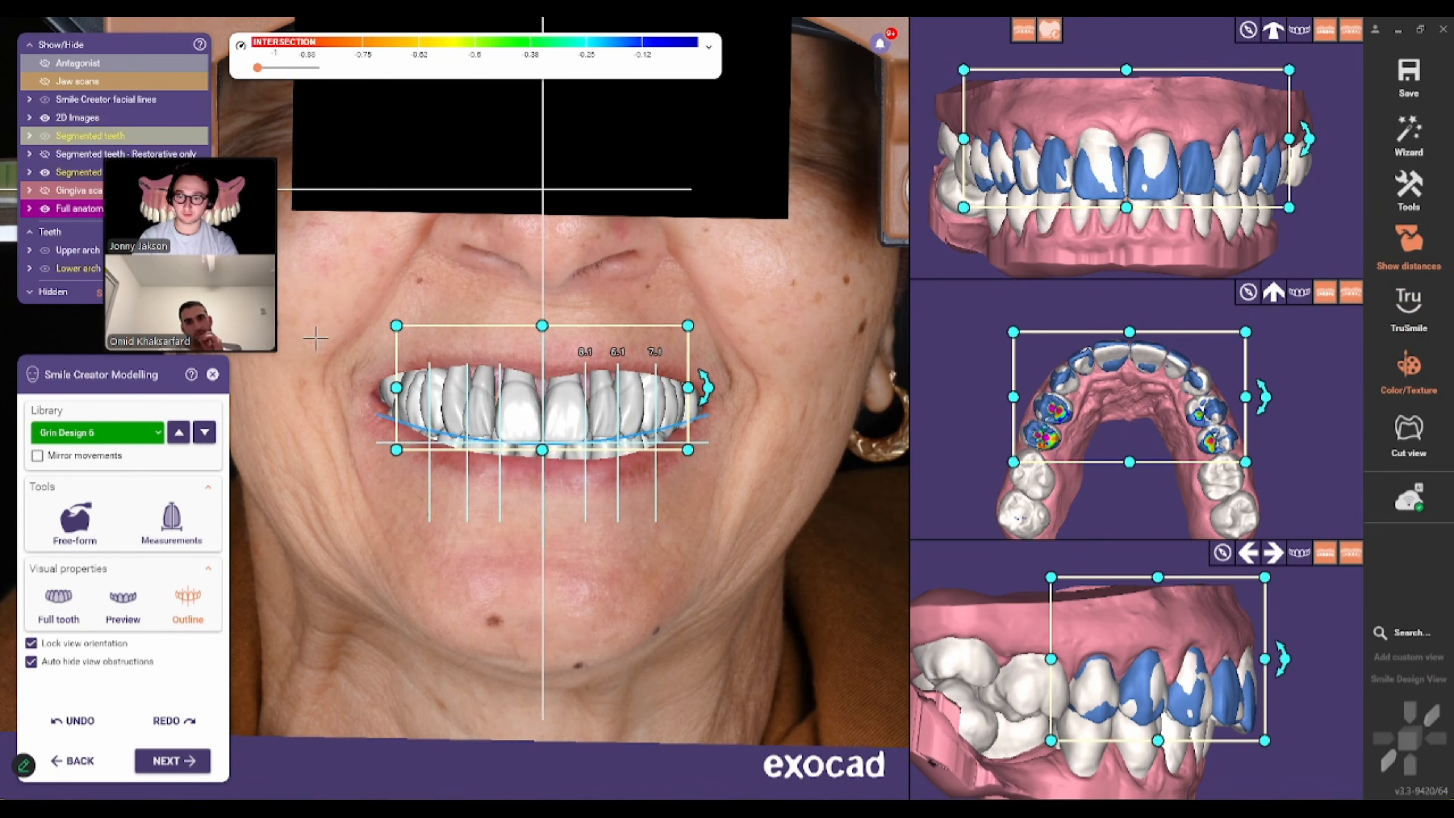
left_click(97, 80)
scroll(515, 447, "up", 2)
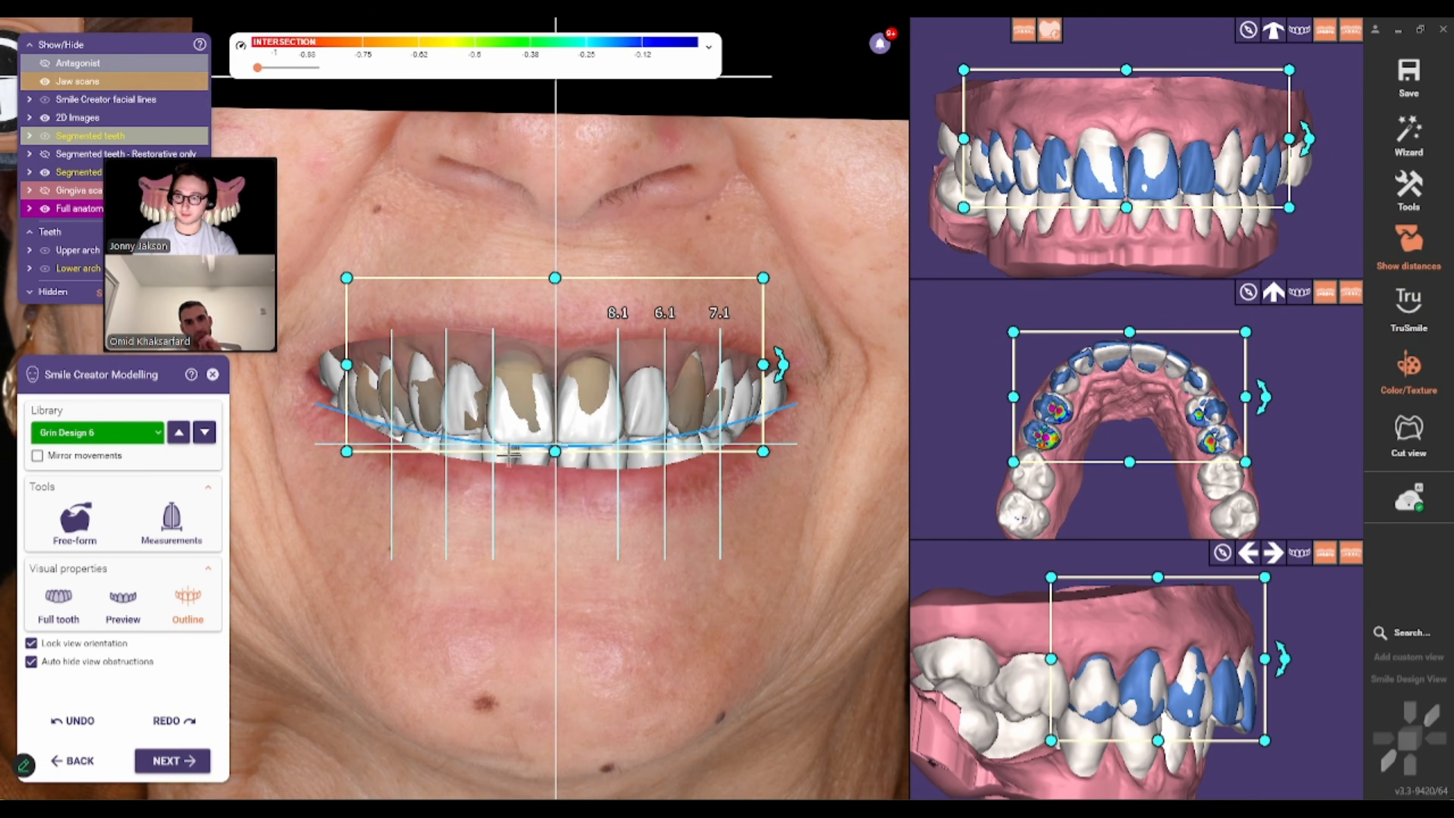
mouse_move(196, 109)
left_mouse_down()
mouse_move(143, 107)
mouse_move(206, 107)
left_mouse_up()
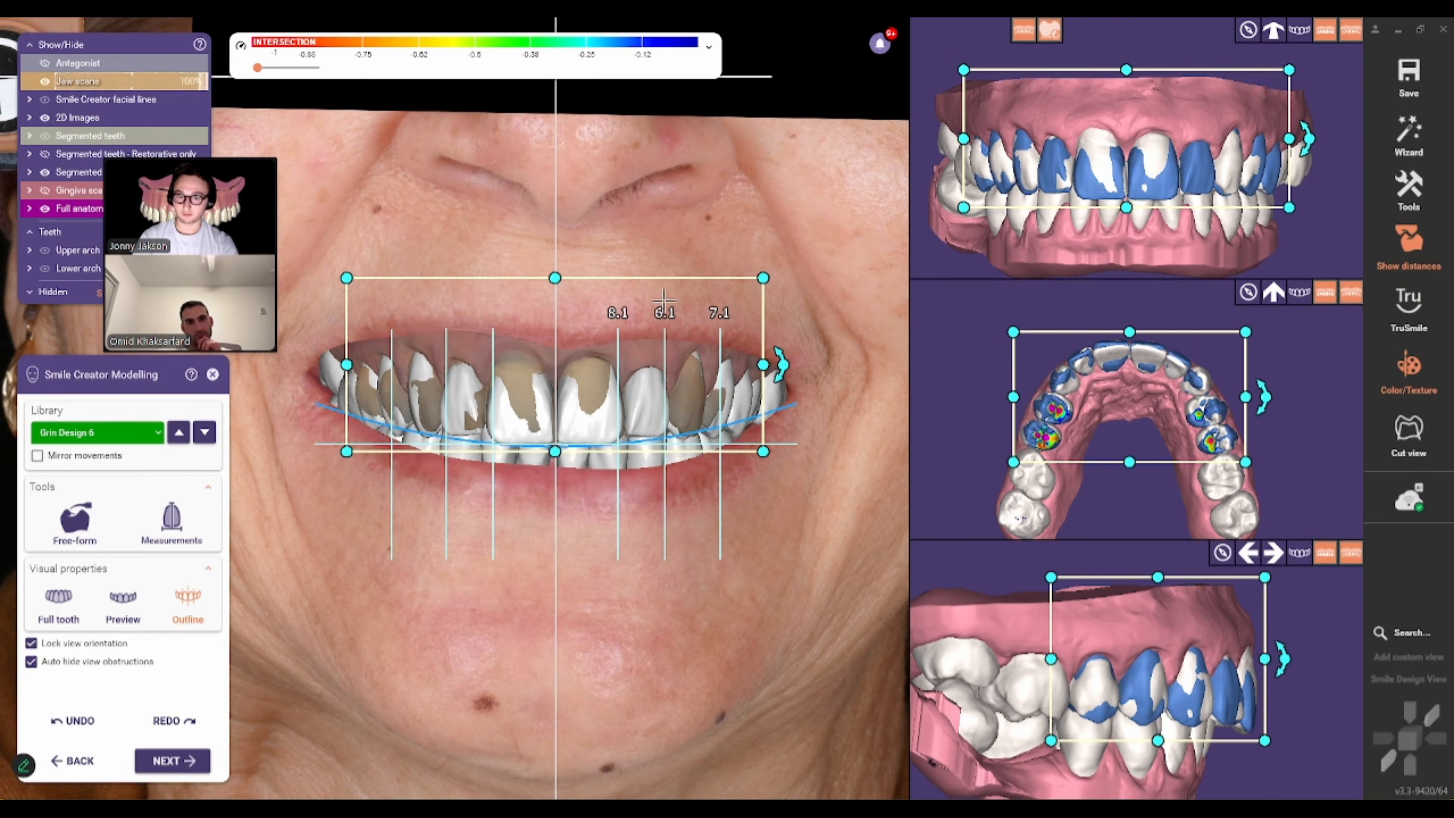
left_click(535, 555)
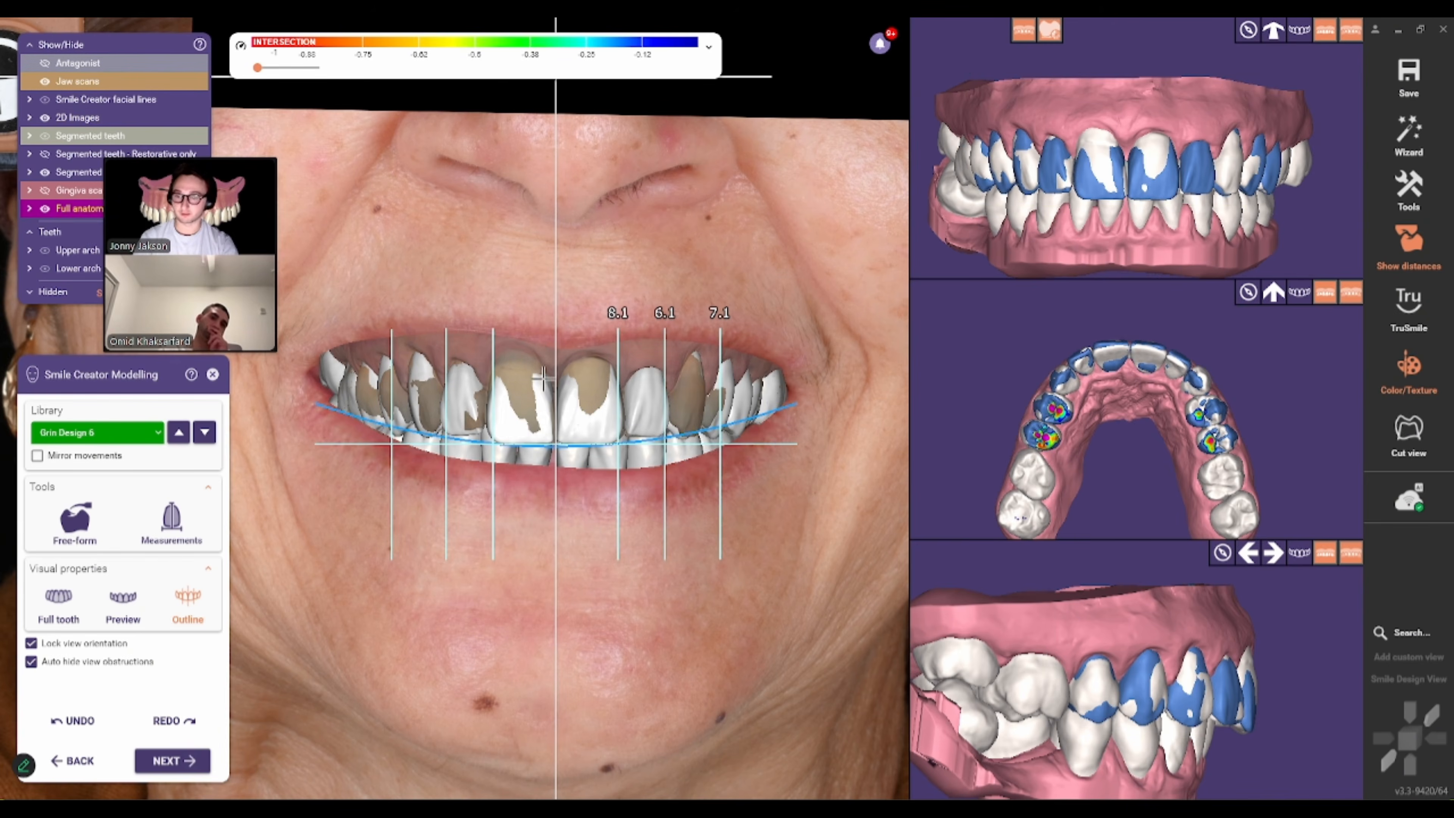
left_click(45, 268)
scroll(492, 456, "up", 1)
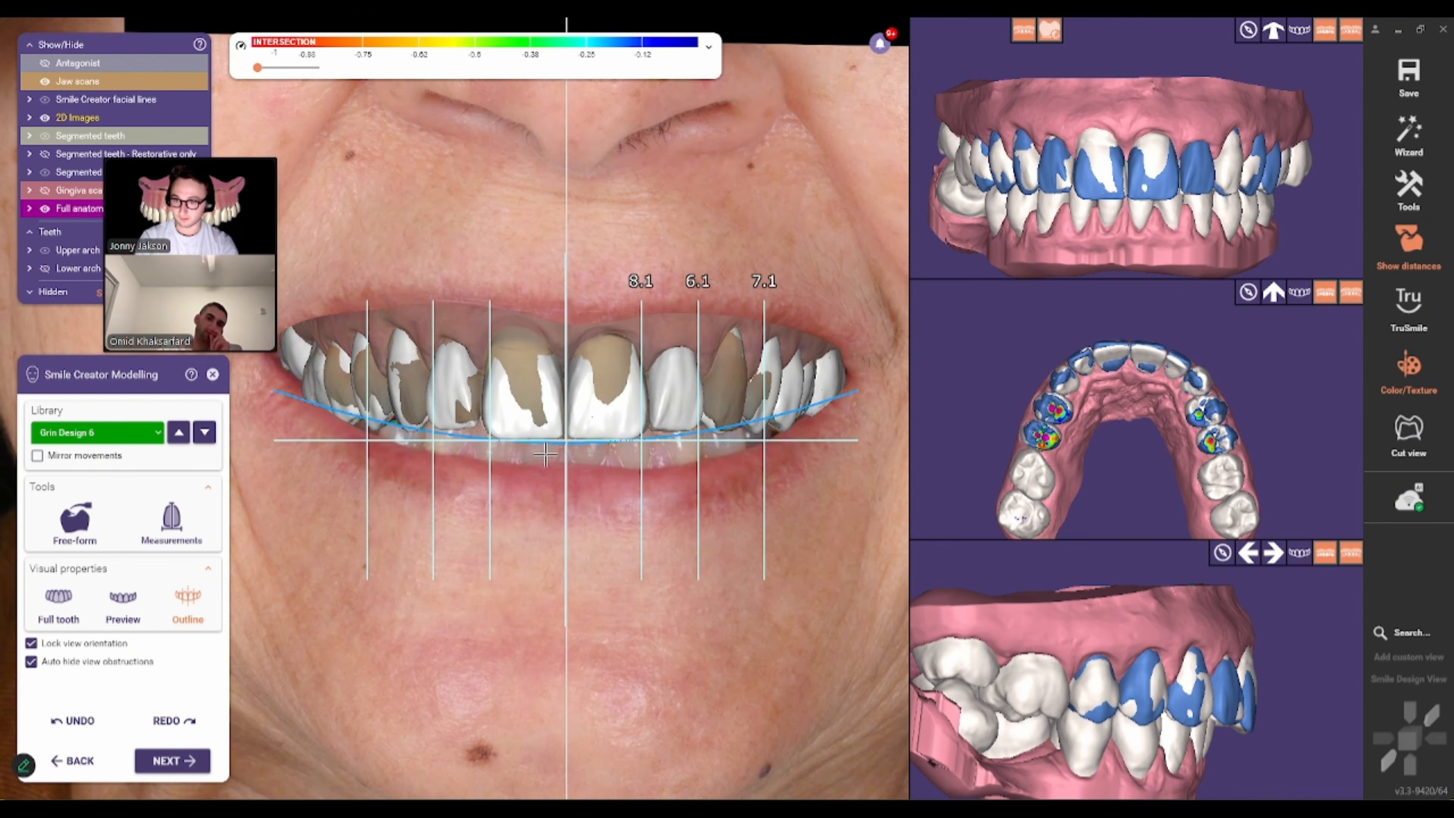
scroll(395, 439, "up", 2)
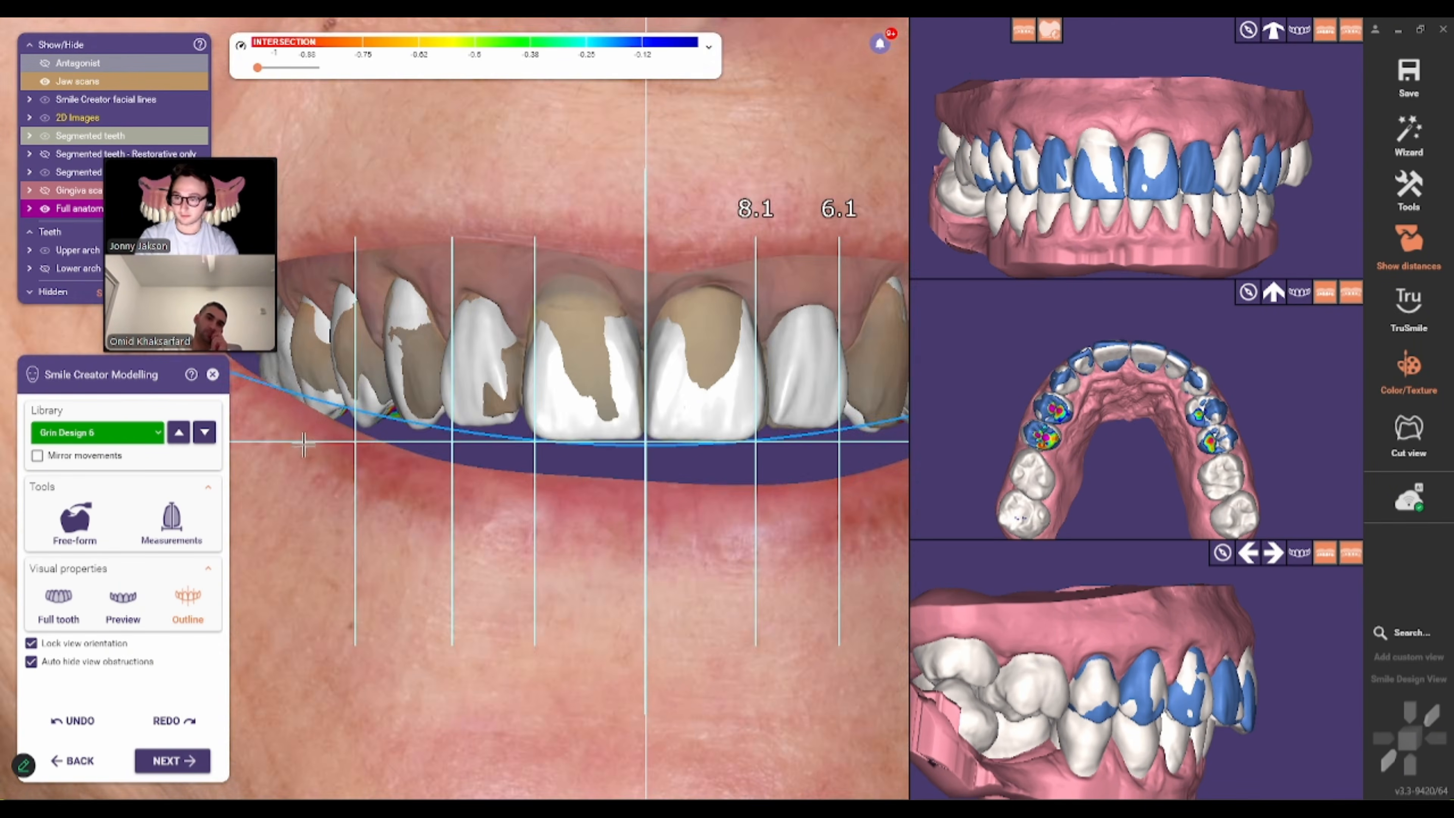
scroll(510, 487, "down", 3)
- Turn on mirrored movements and adjust the upper-left second premolar together with its counterpart
left_click(828, 436)
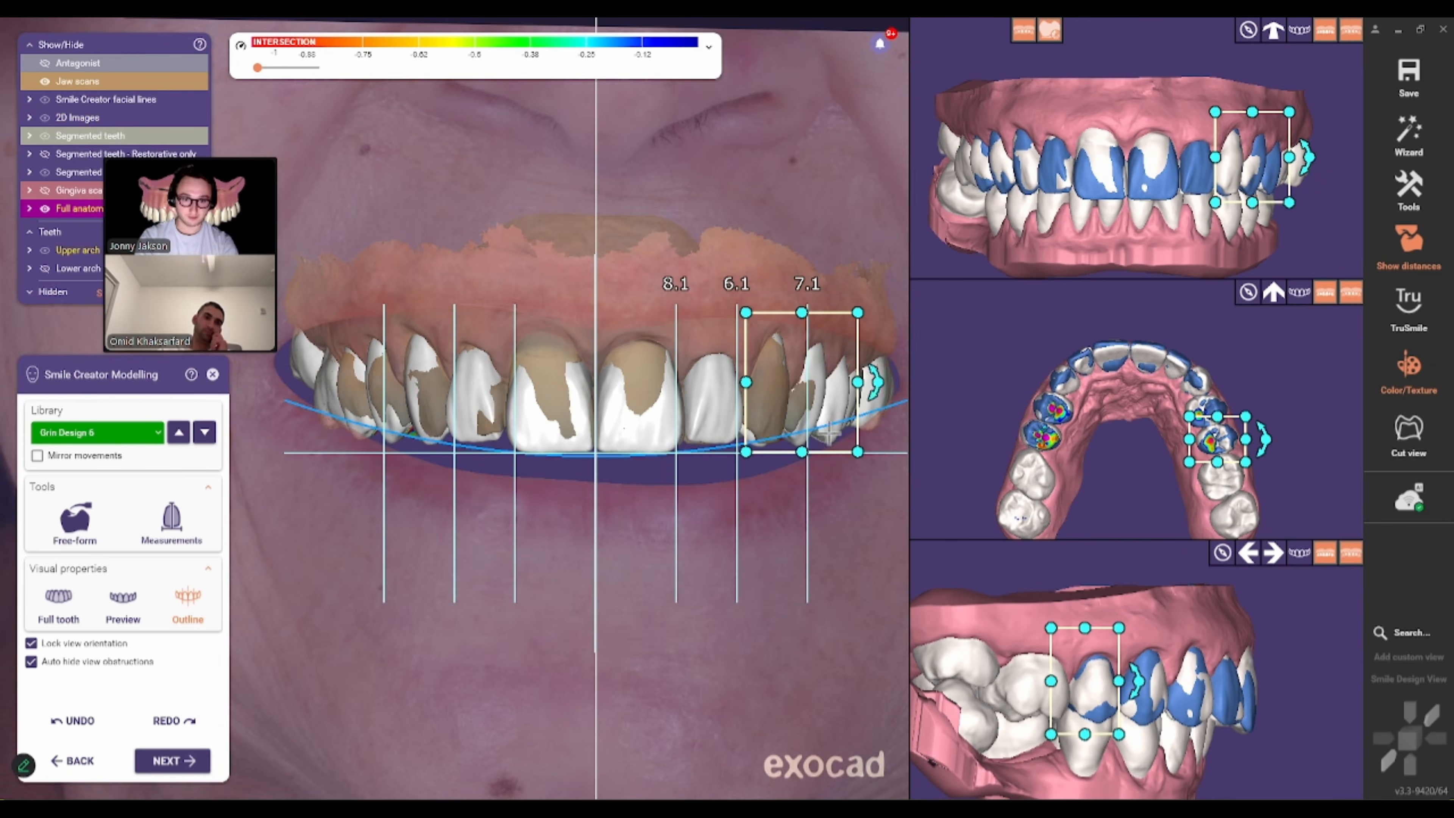
left_click(38, 456)
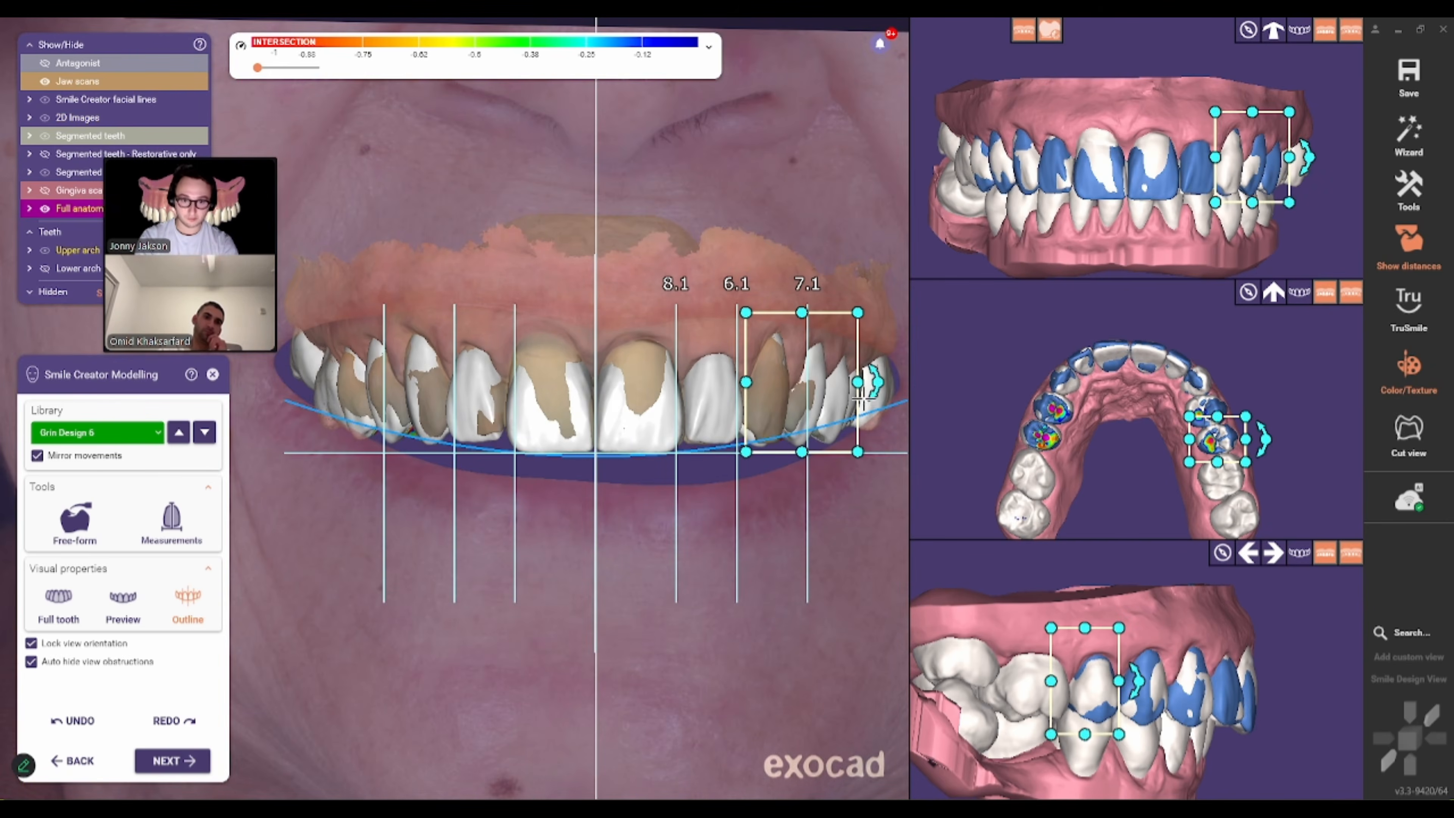
left_click_drag(879, 383, 807, 433)
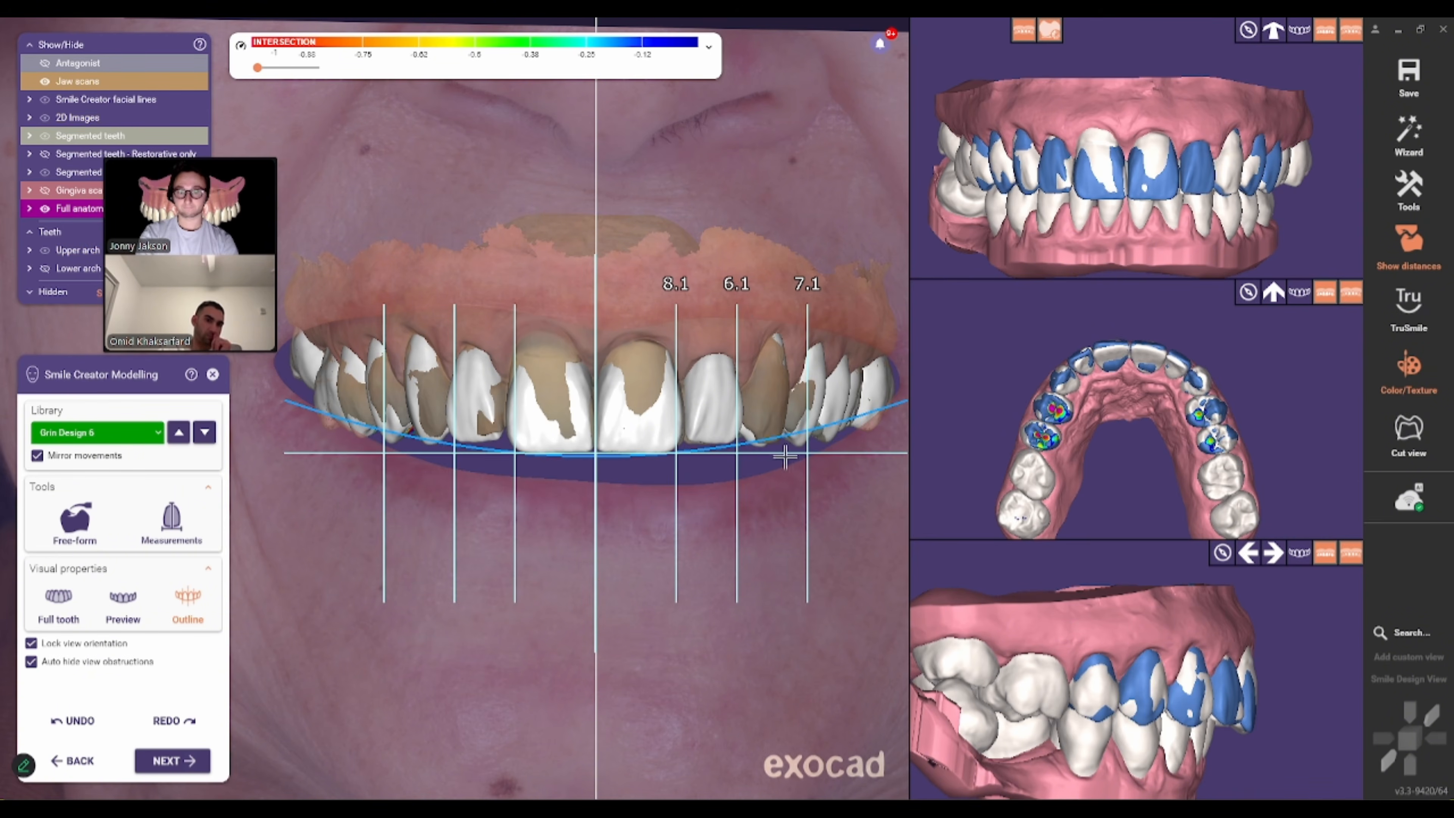
left_click(801, 433)
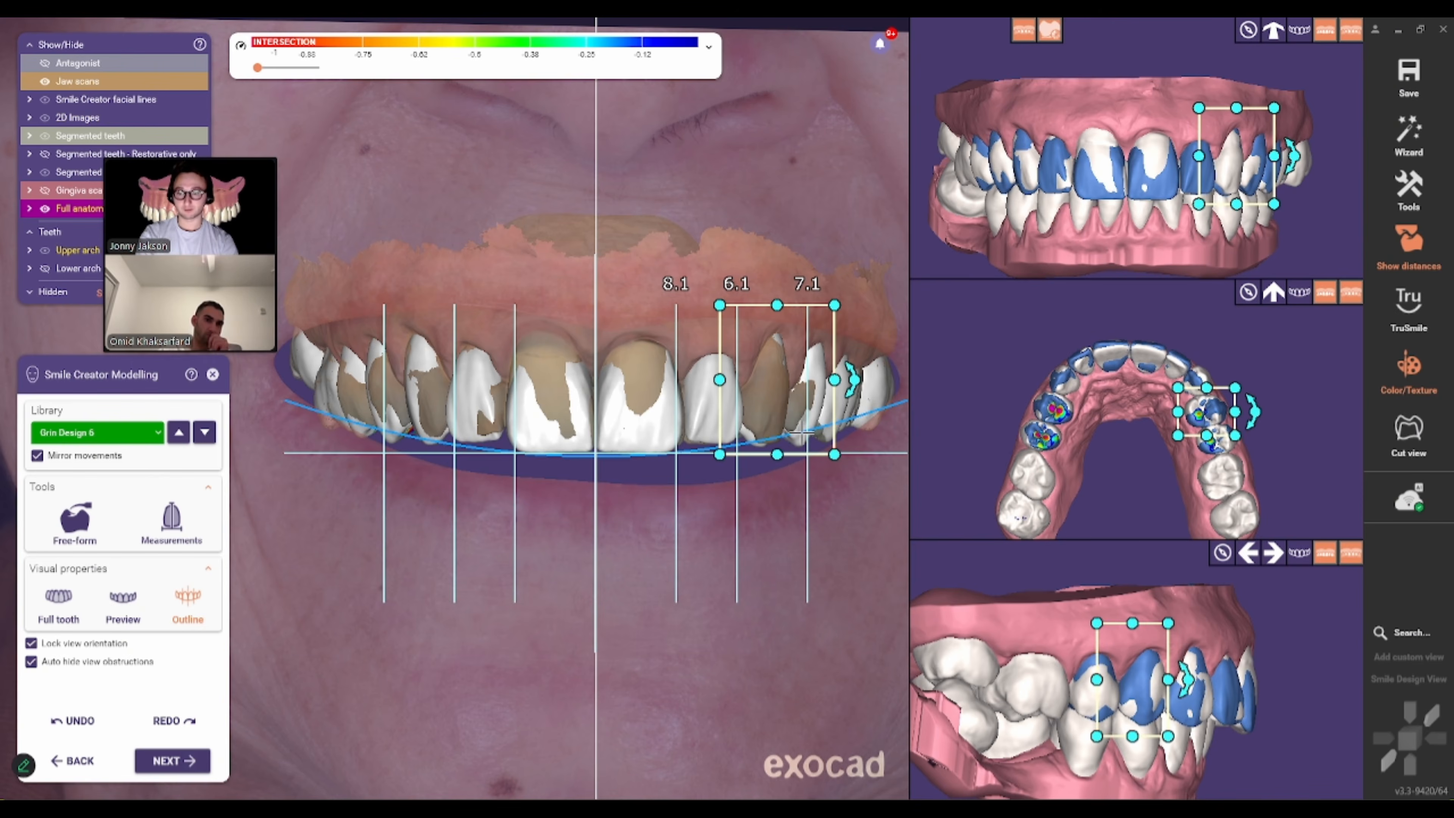
- Select the upper incisors as a group and lengthen them slightly at the incisal edges
scroll(613, 544, "down", 3)
left_click(612, 544)
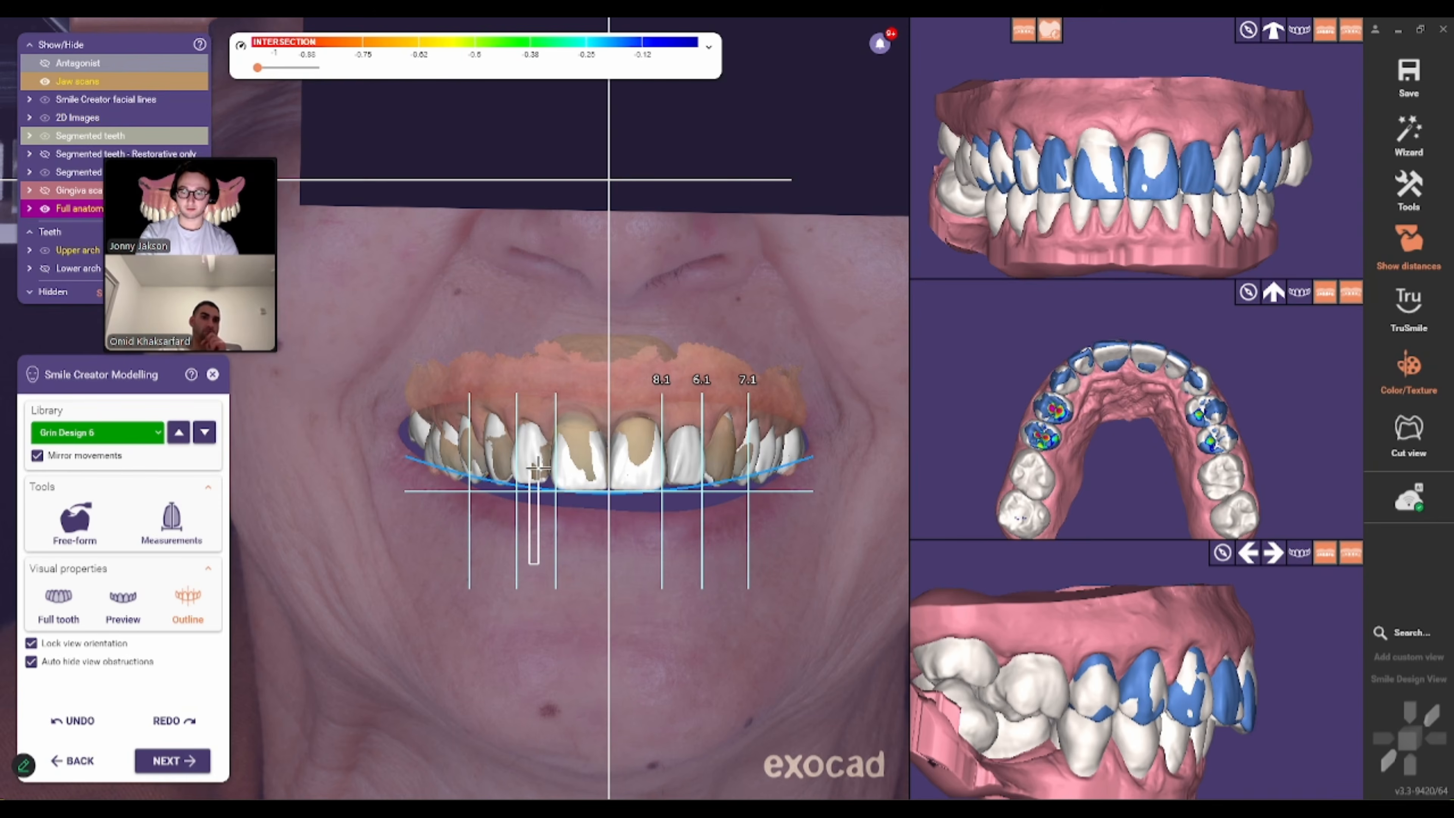
left_click(625, 483)
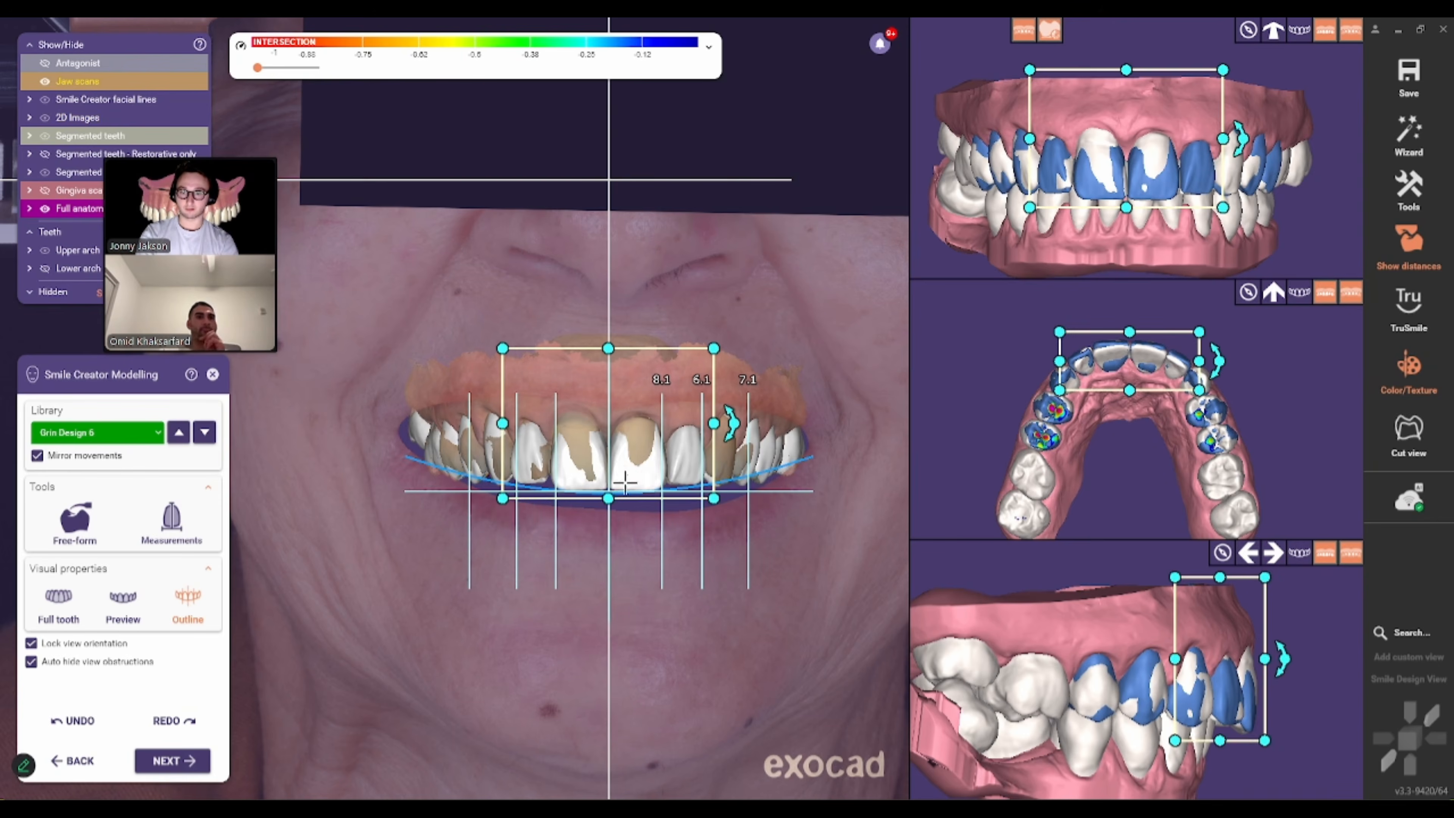
left_click_drag(605, 499, 605, 501)
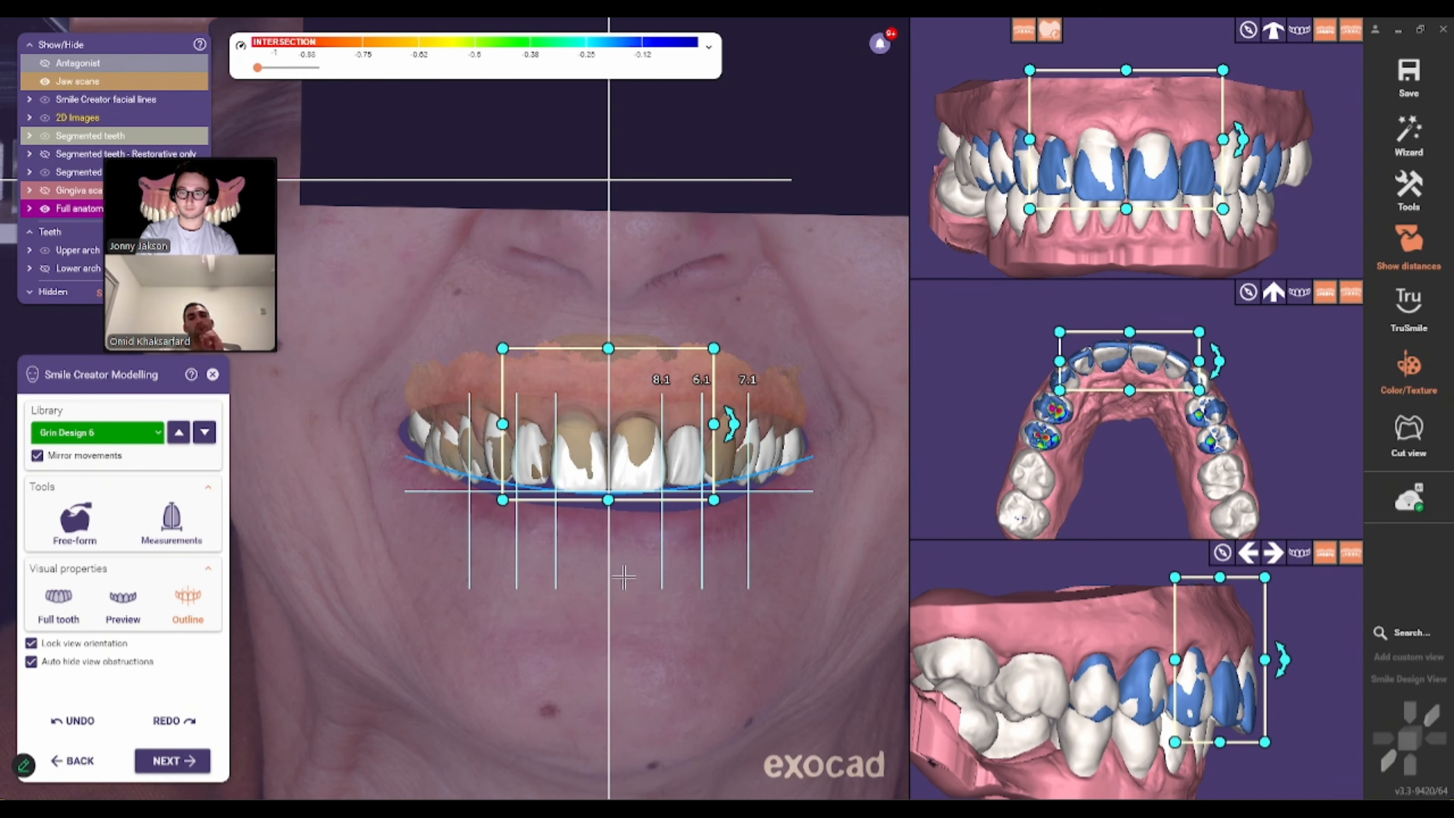
left_click(628, 605)
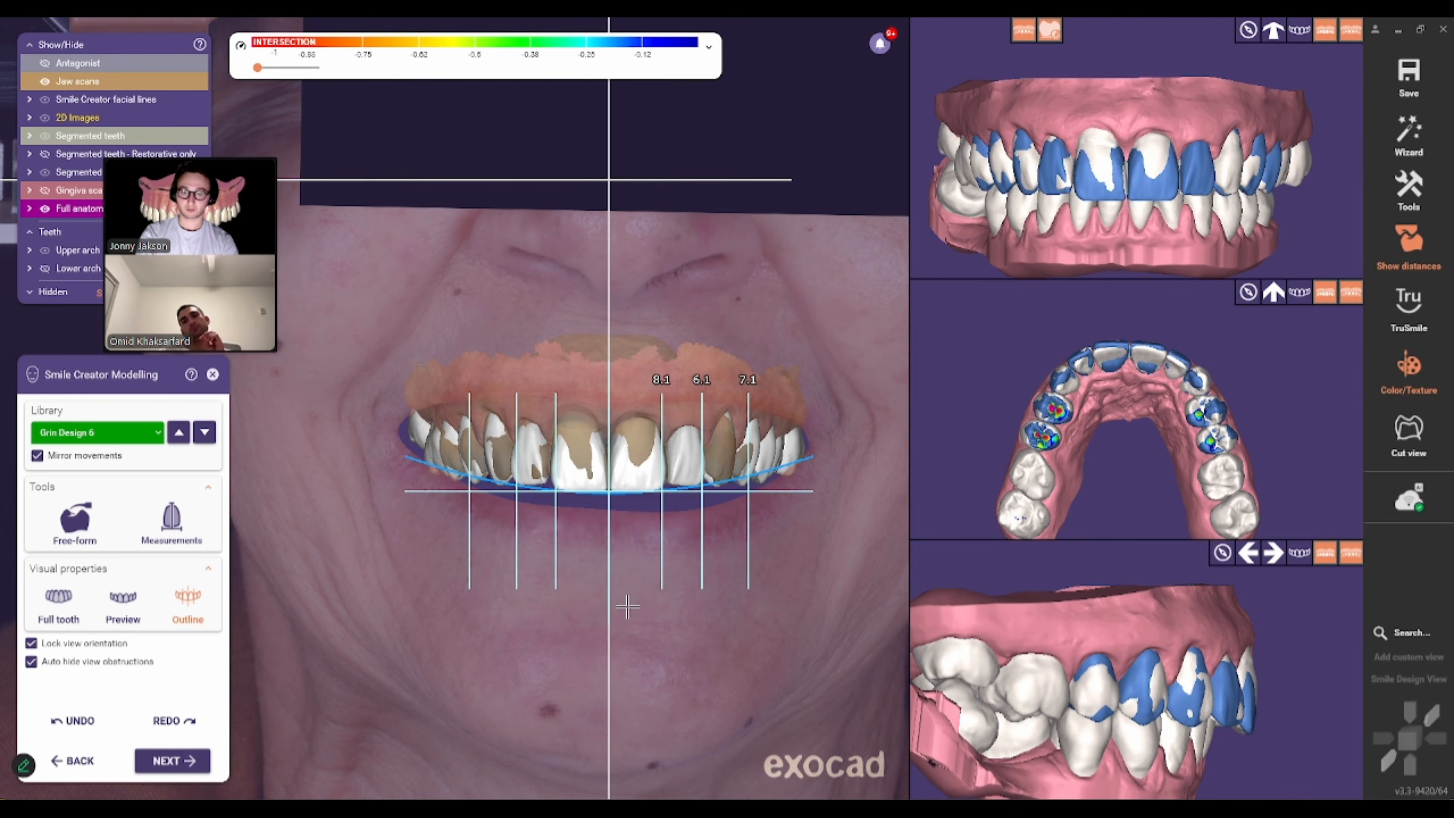
- Proceed to the smile preview and generate a photorealistic preview for both arches
left_click(172, 761)
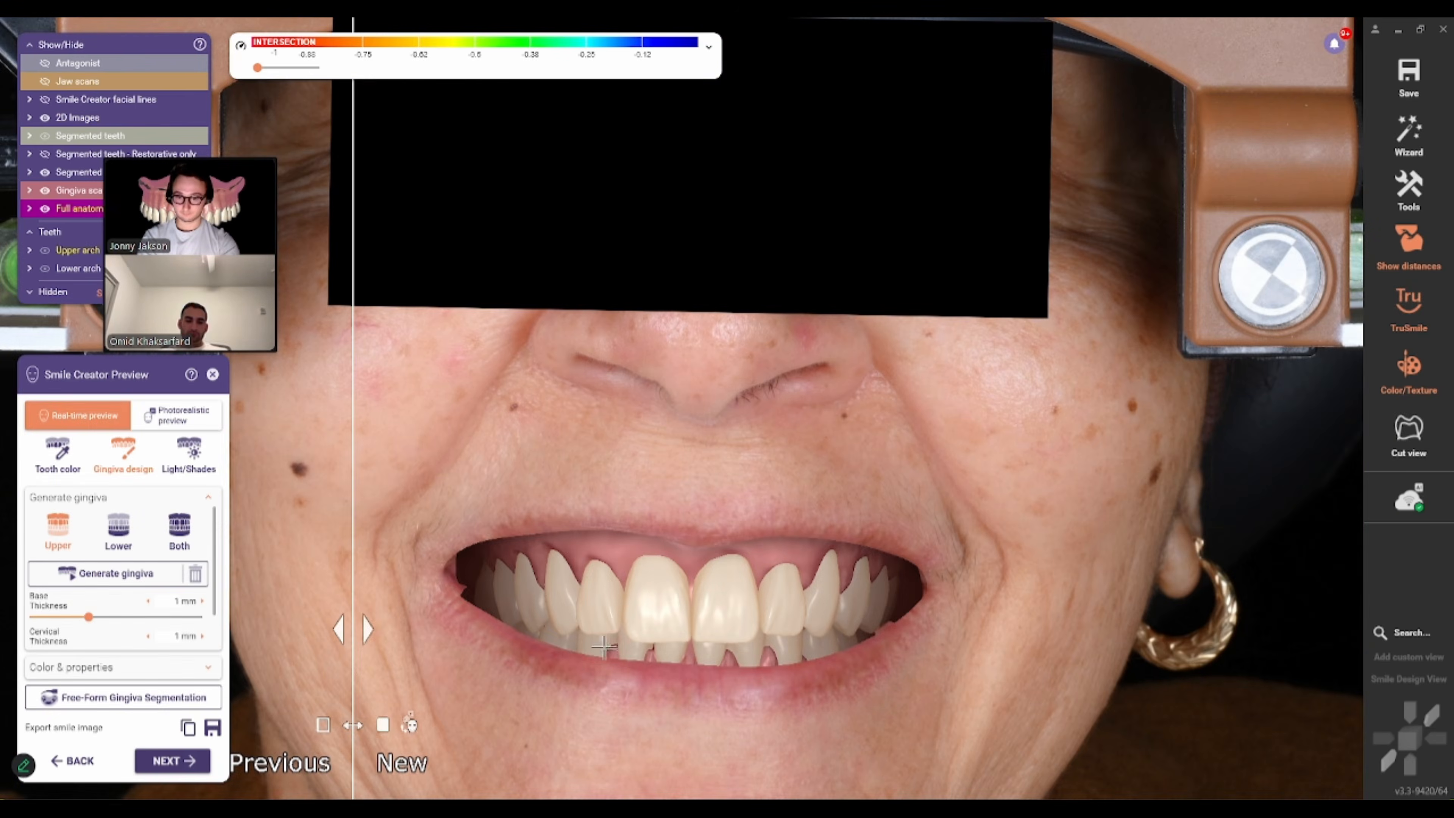
left_click(171, 415)
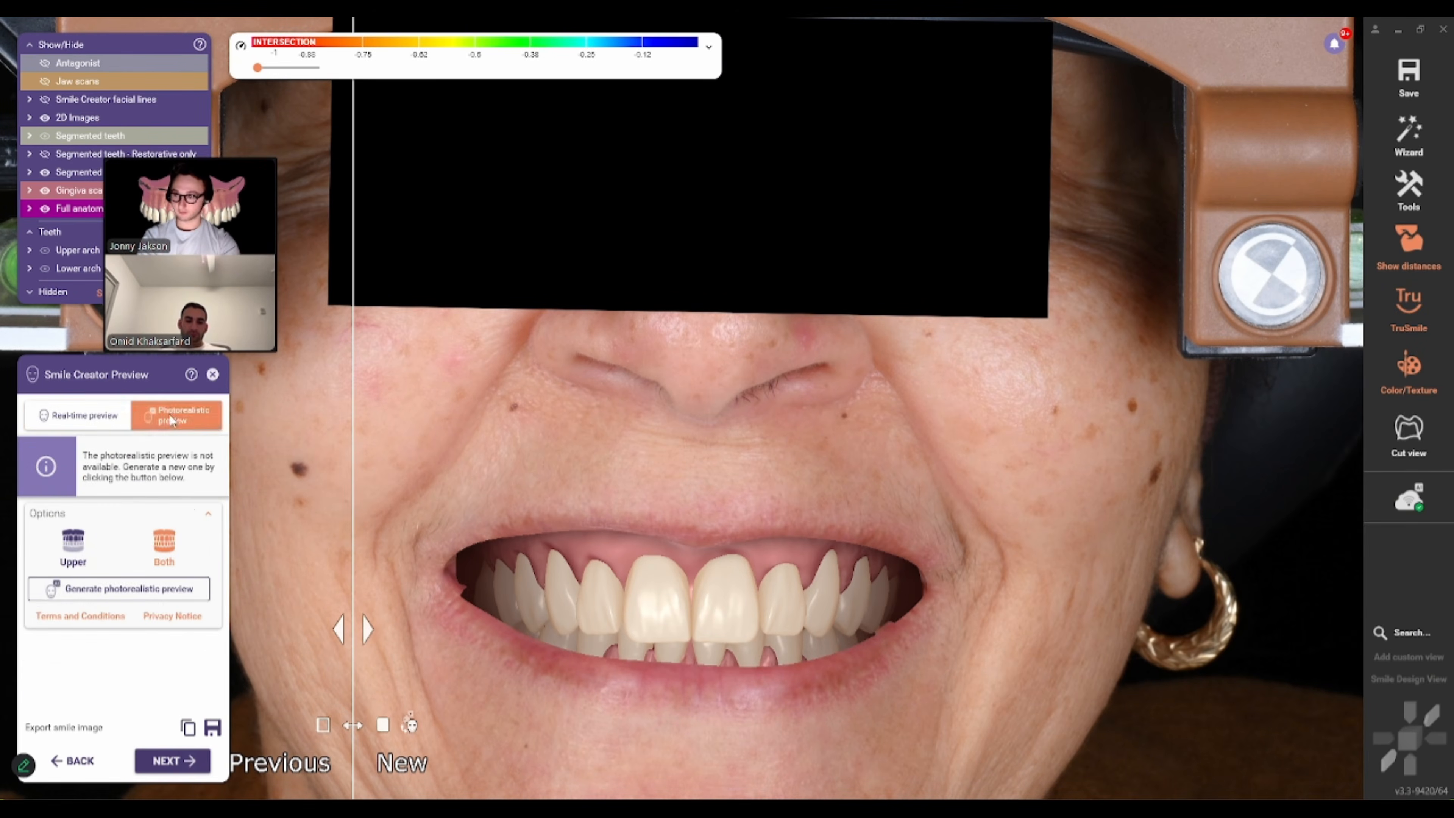
left_click(107, 599)
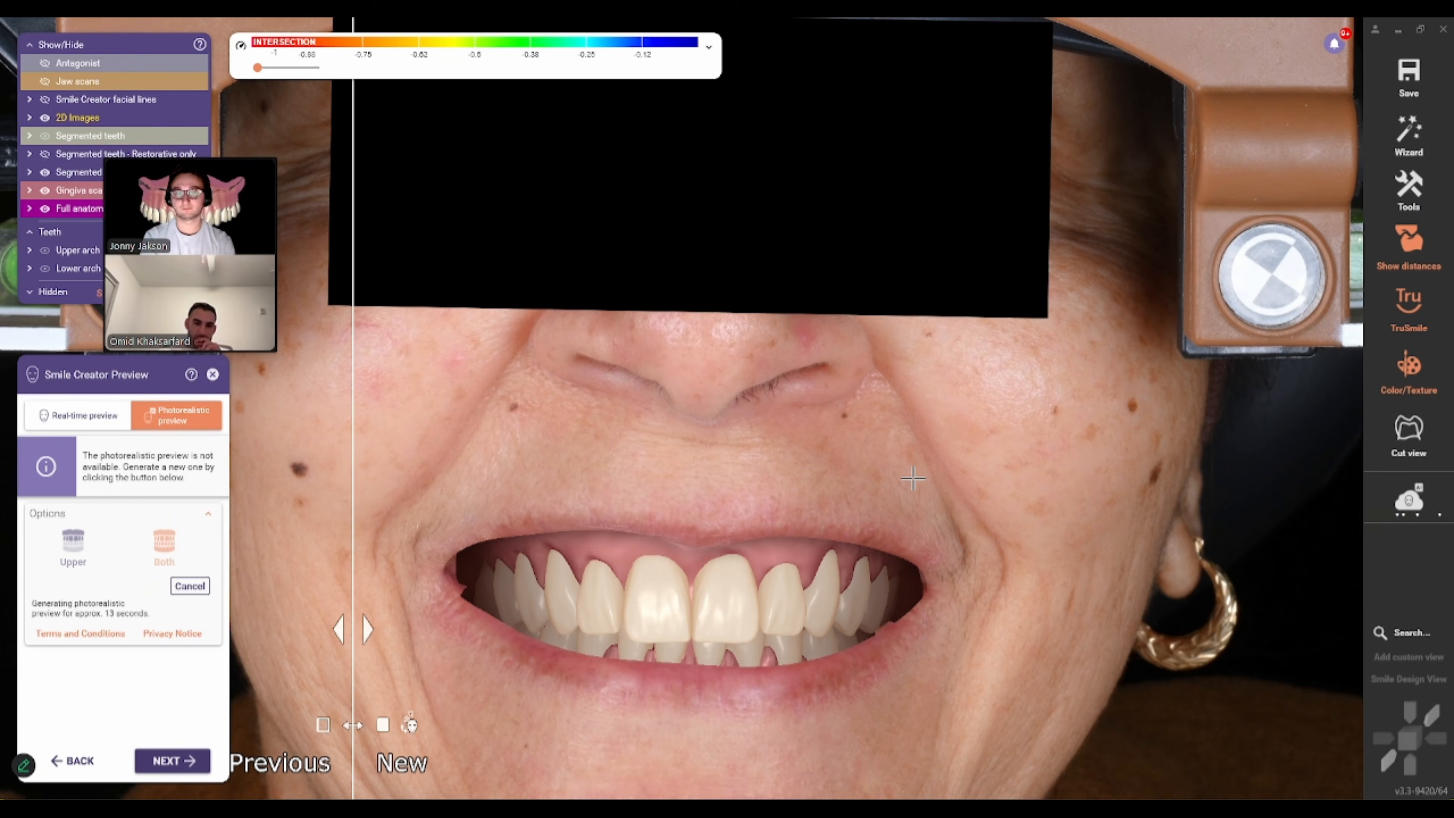
scroll(830, 481, "down", 5)
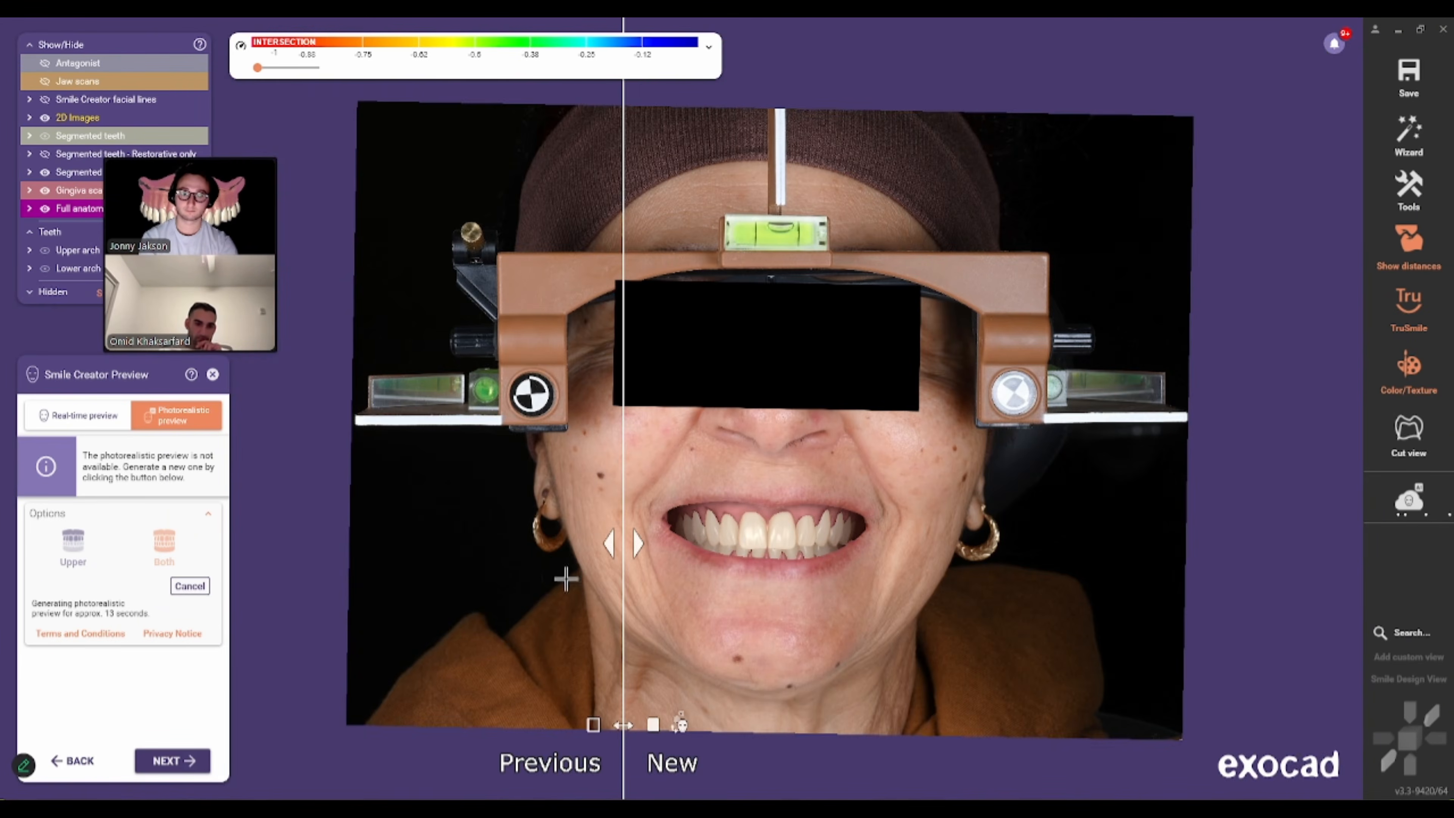
scroll(822, 666, "up", 2)
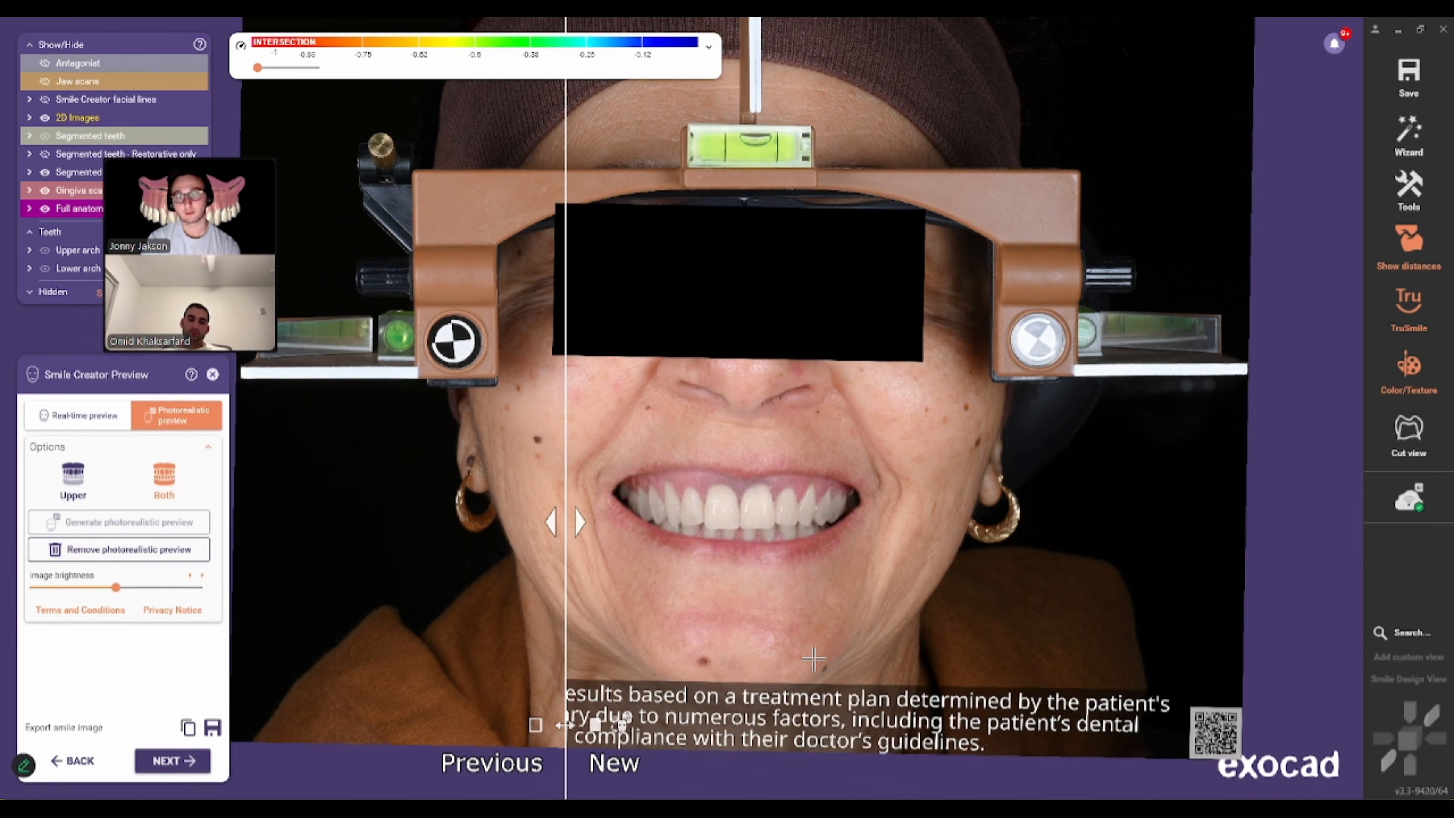
- Compare the previous and new smiles by moving the before/after divider across the portrait
scroll(813, 658, "down", 3)
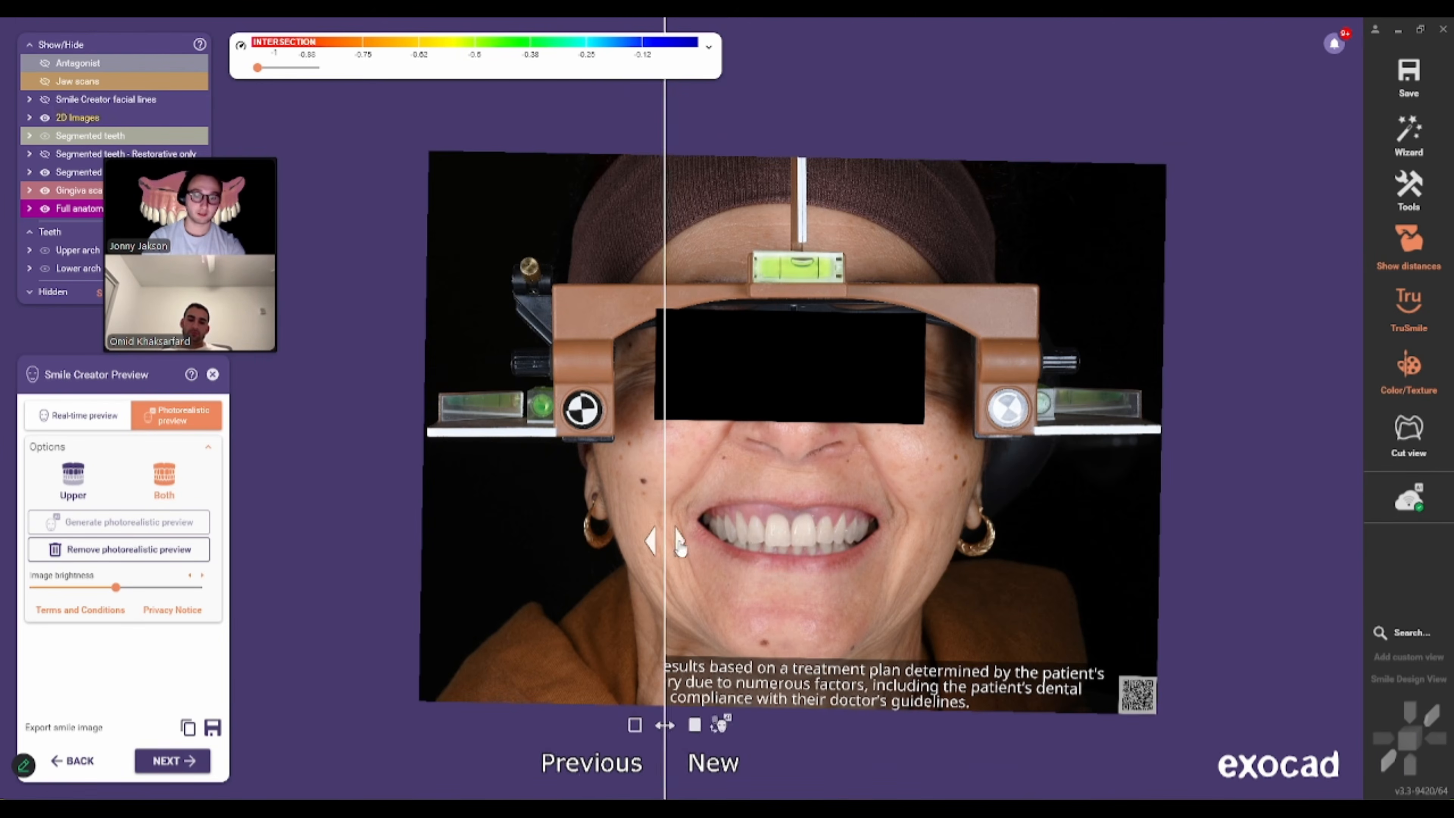
left_click_drag(632, 536, 591, 533)
scroll(860, 599, "up", 3)
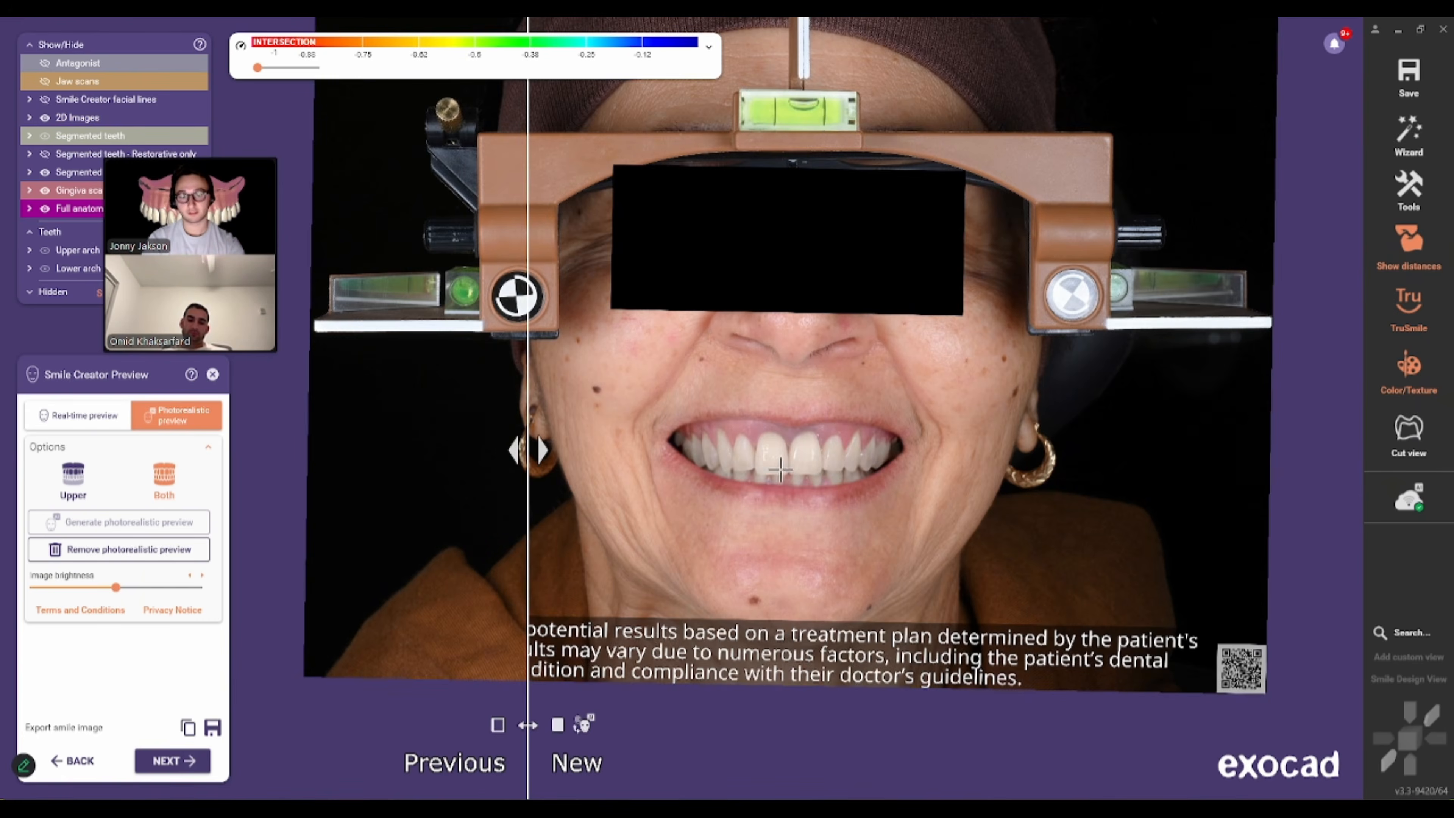
left_click_drag(538, 449, 534, 396)
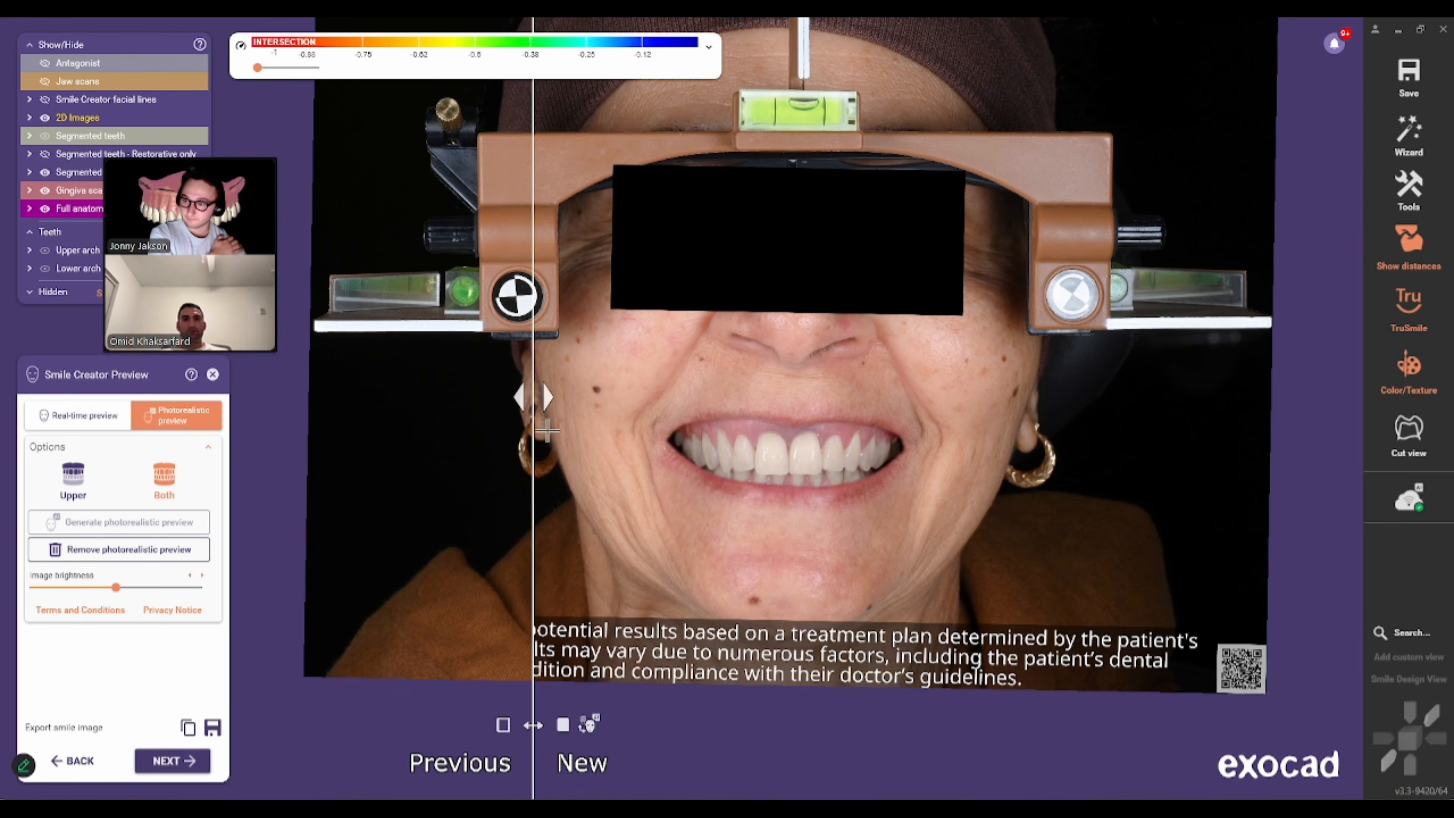
left_click_drag(534, 396, 870, 397)
left_click_drag(1001, 402, 1032, 355)
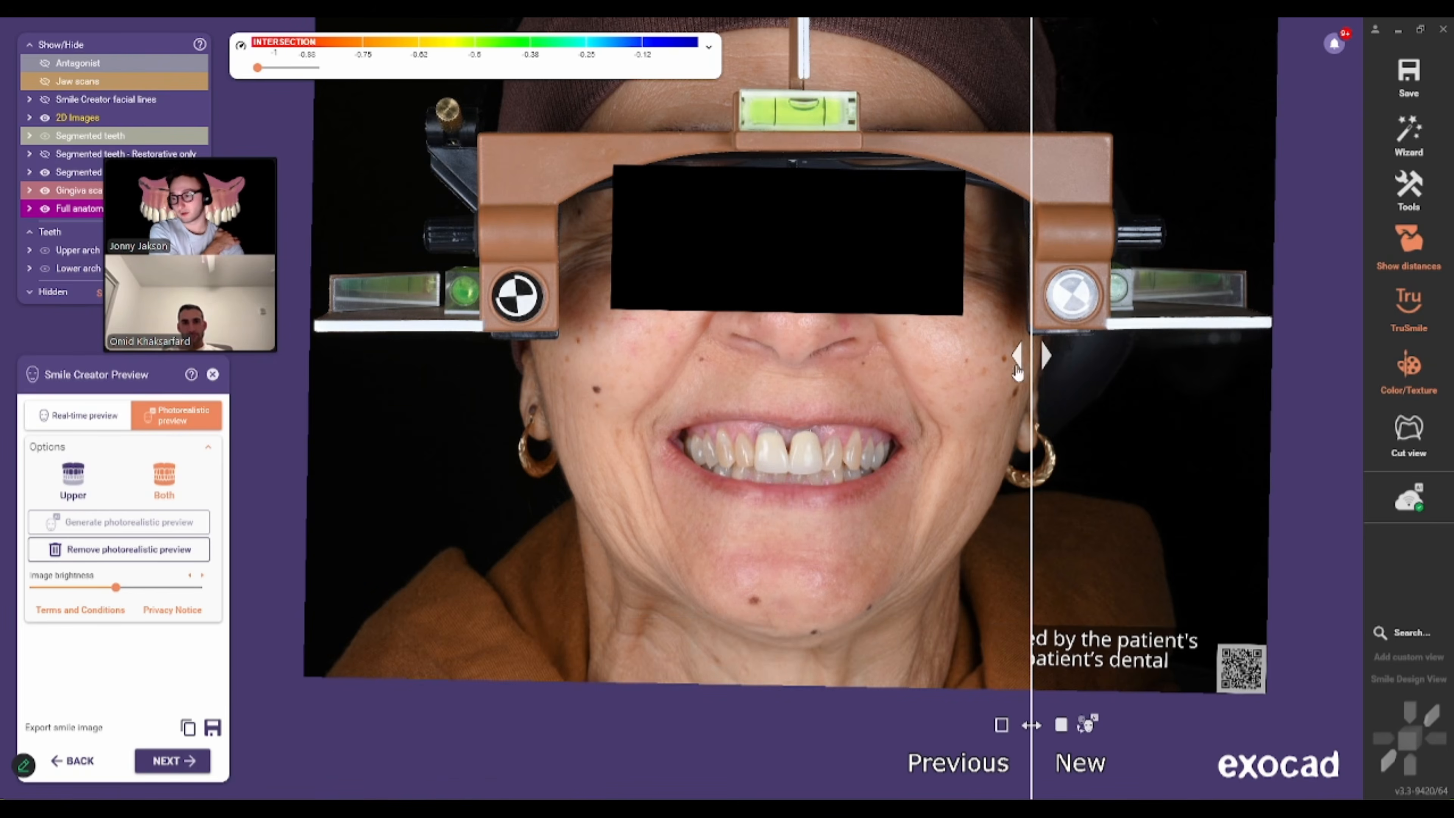
- Create the Smile Creator report and review its pre-treatment photos and post-treatment proposal
left_click(172, 762)
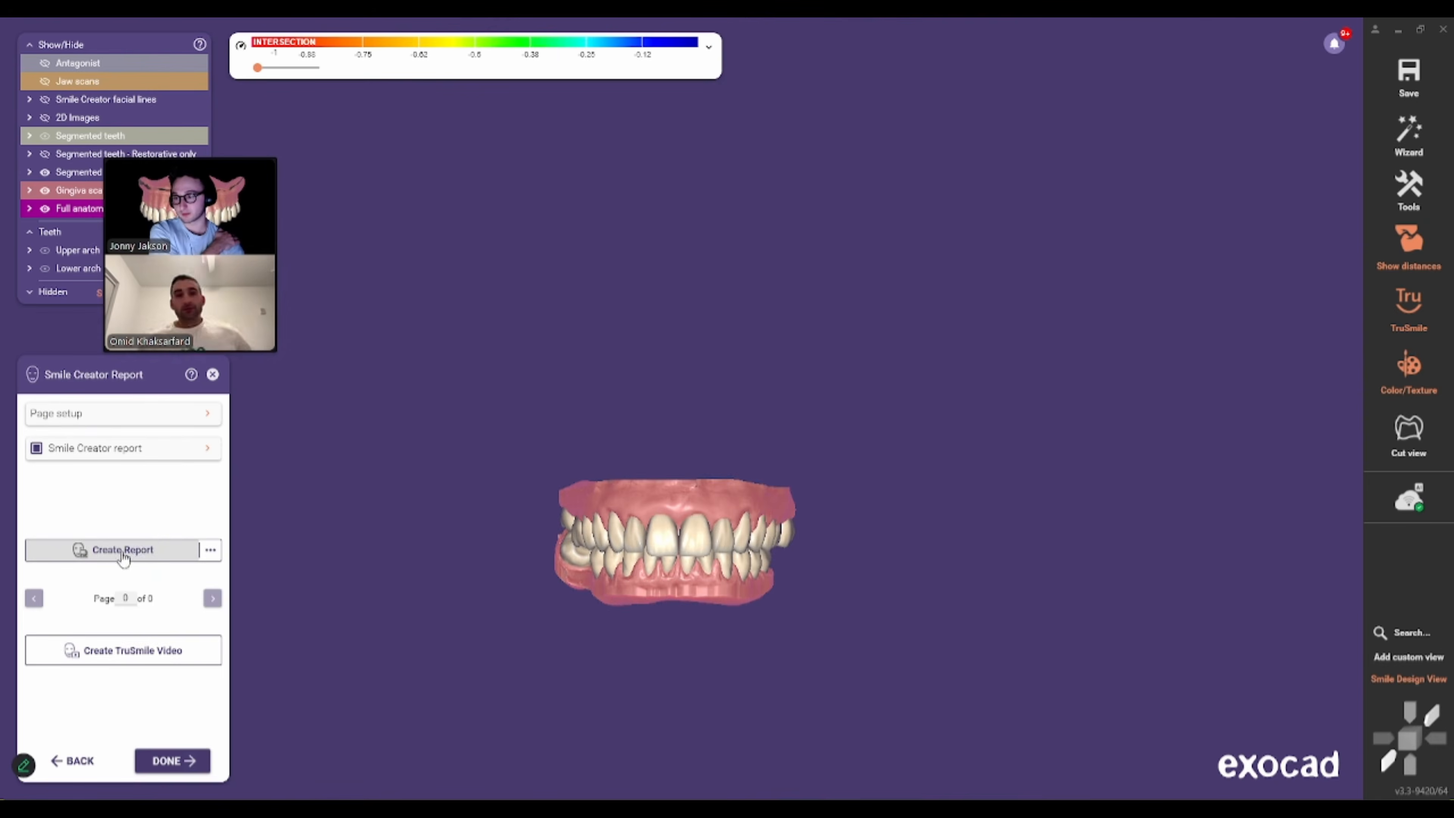
left_click(127, 551)
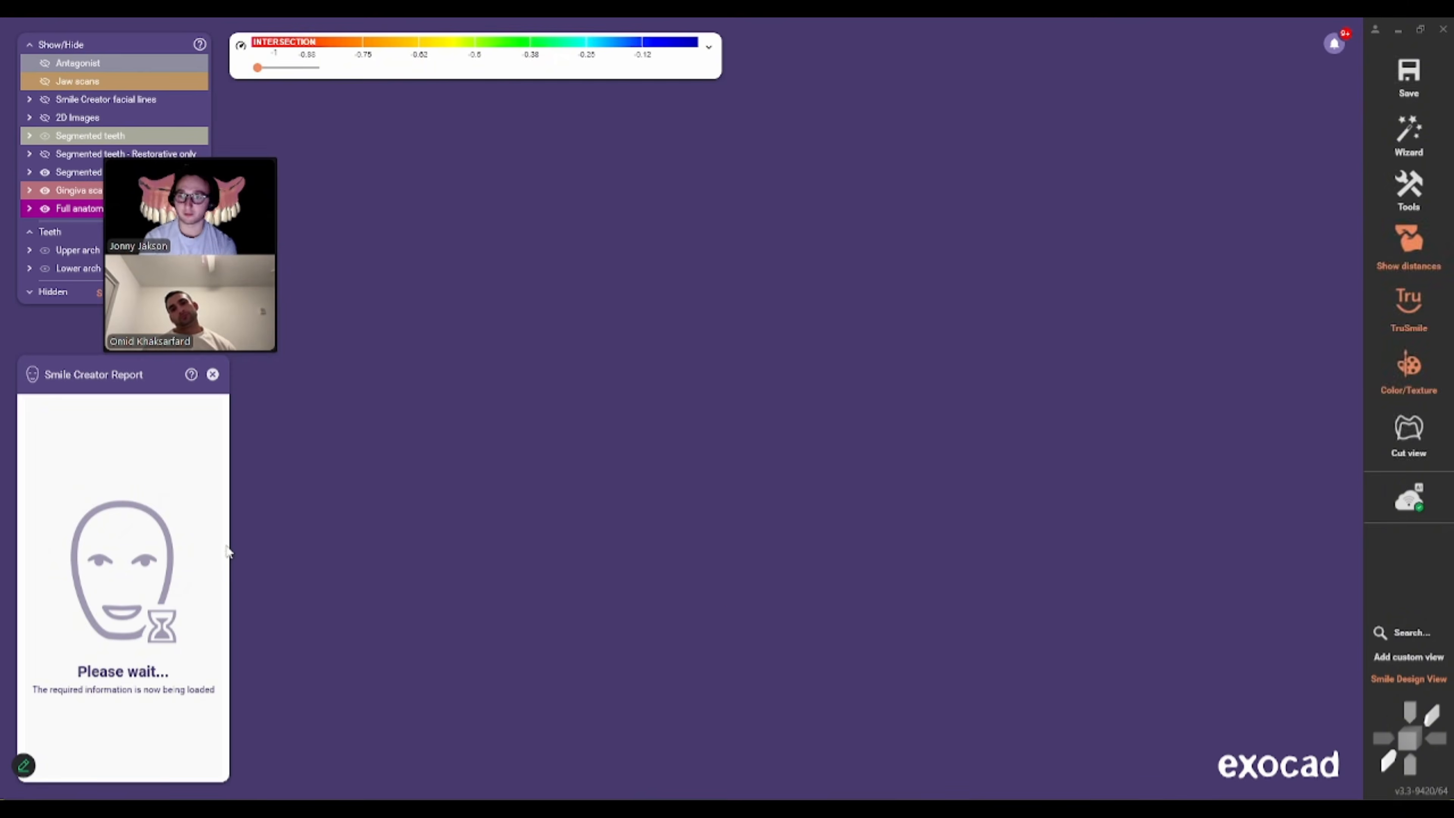
scroll(985, 585, "down", 15)
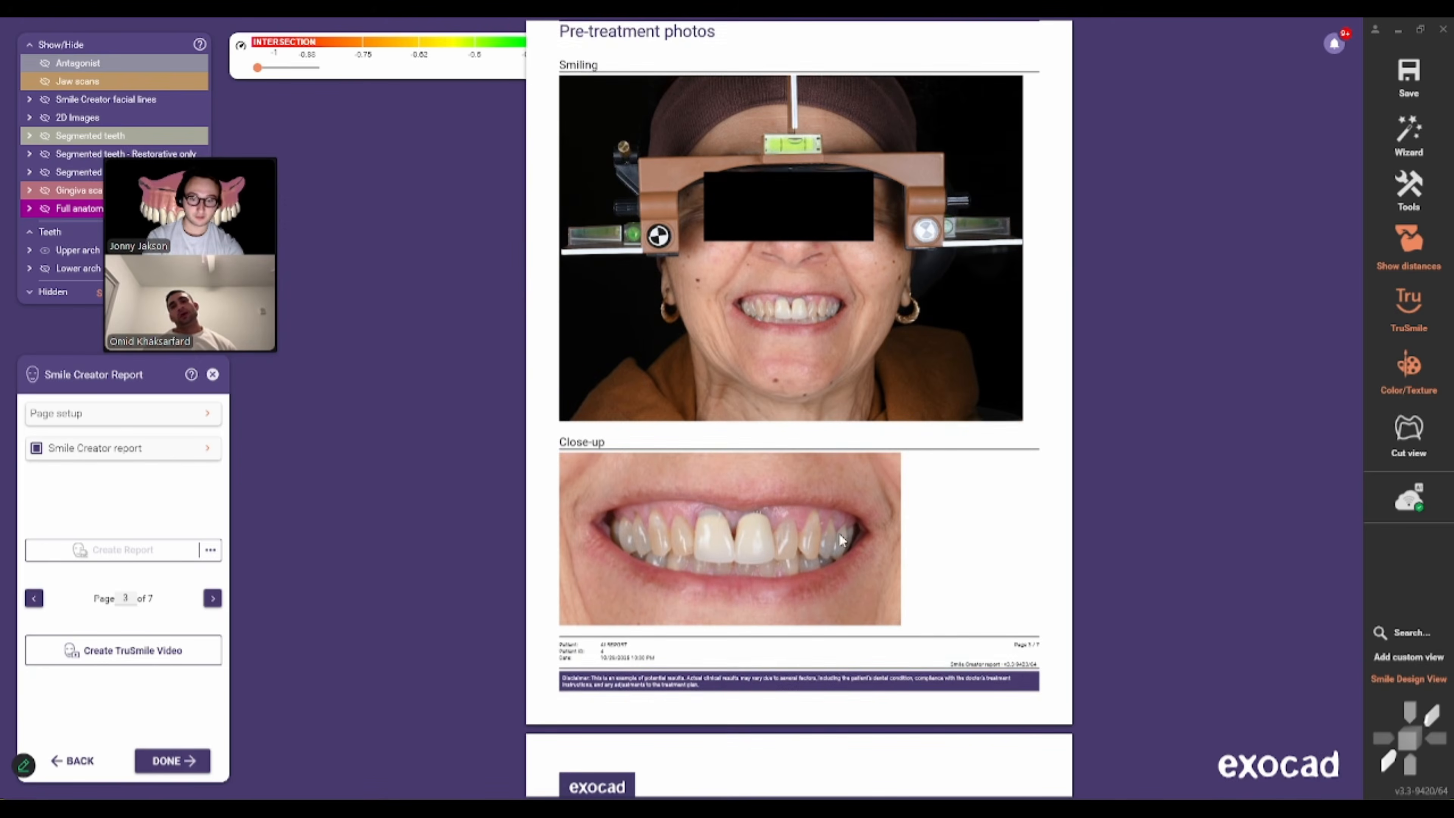
scroll(830, 630, "down", 6)
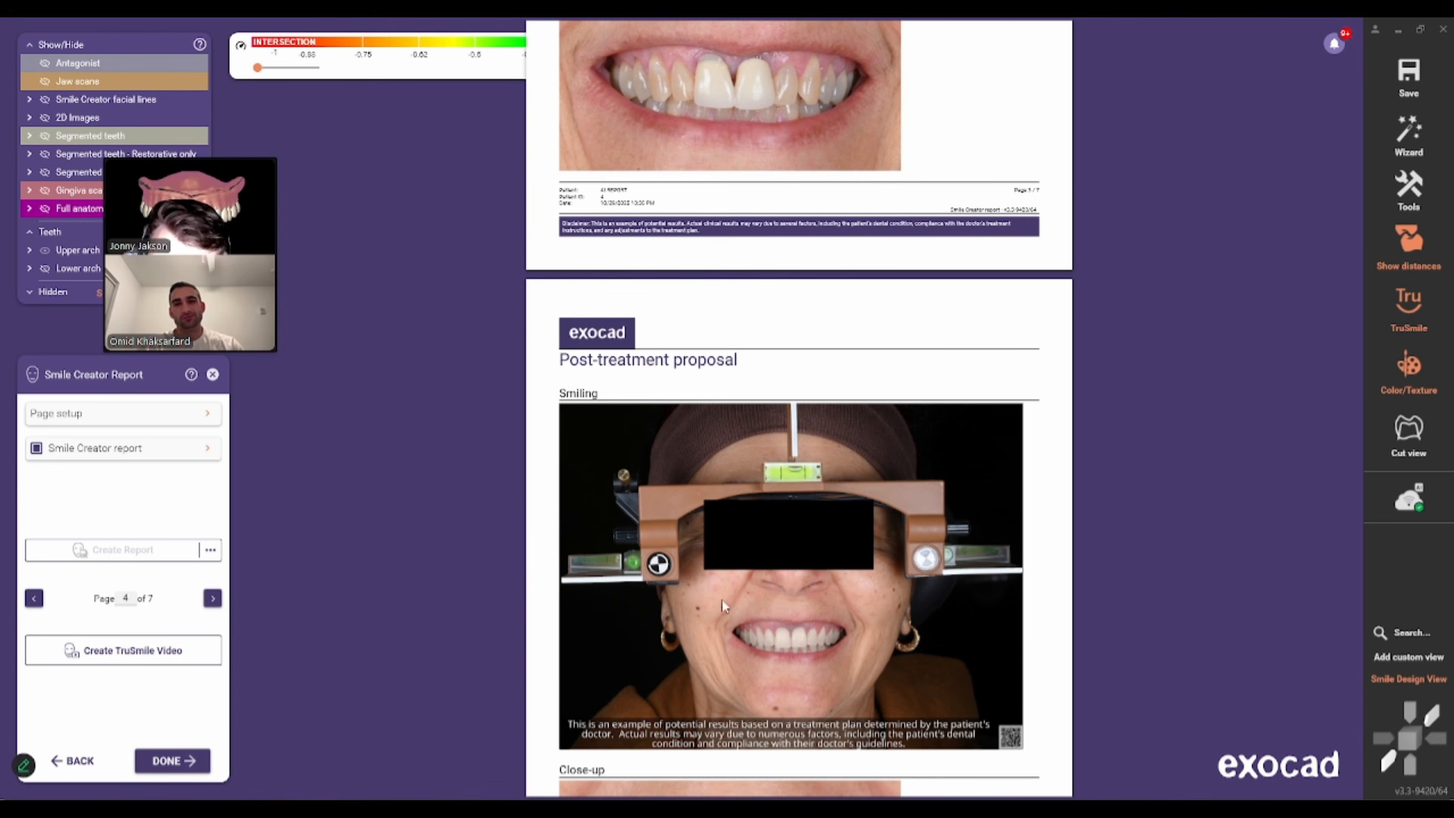
- Examine the report's post-treatment proposal, comparing the full smiling portrait and close-up with the pre-treatment close-up
scroll(779, 606, "down", 3)
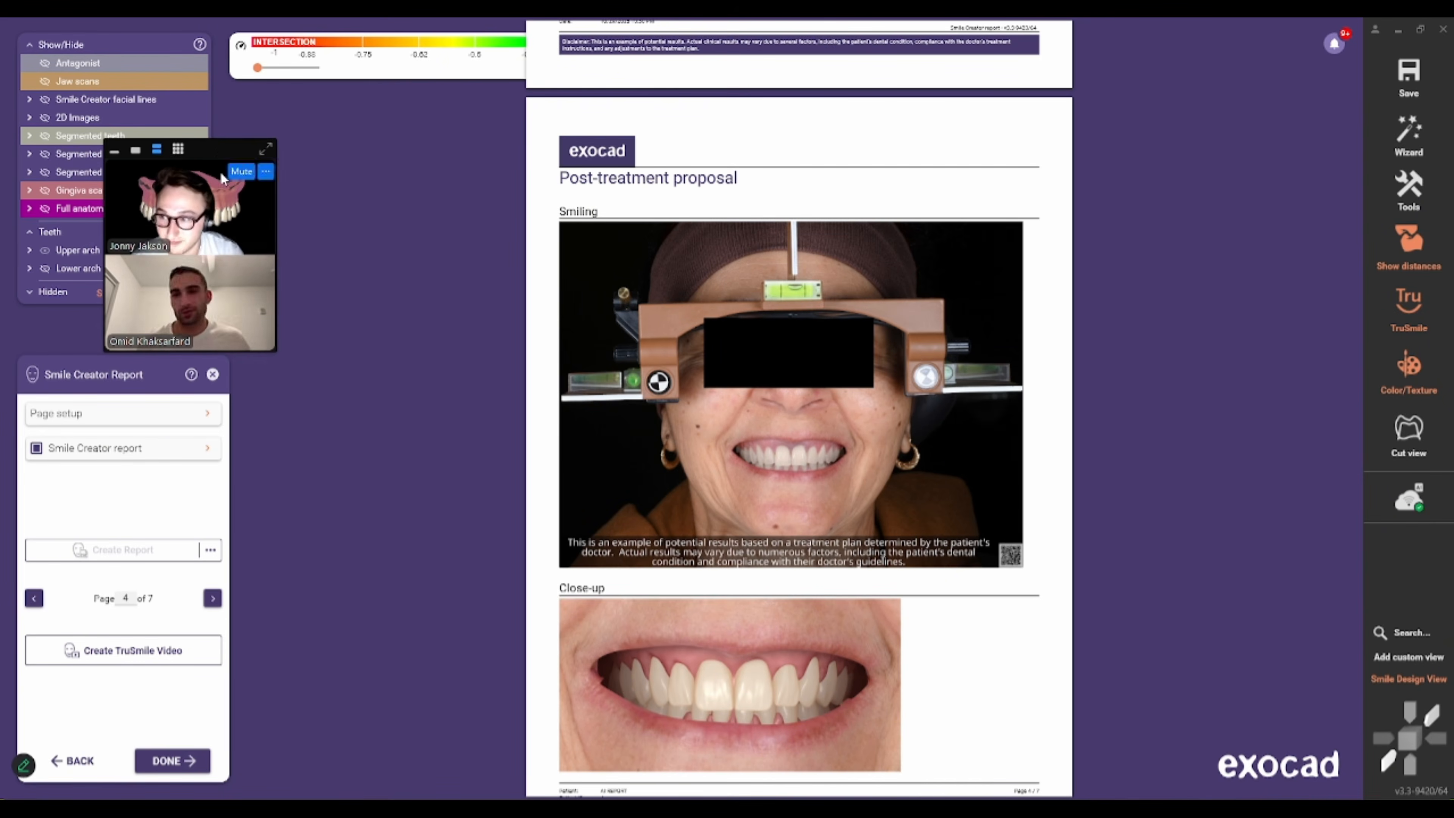
left_click_drag(213, 147, 338, 153)
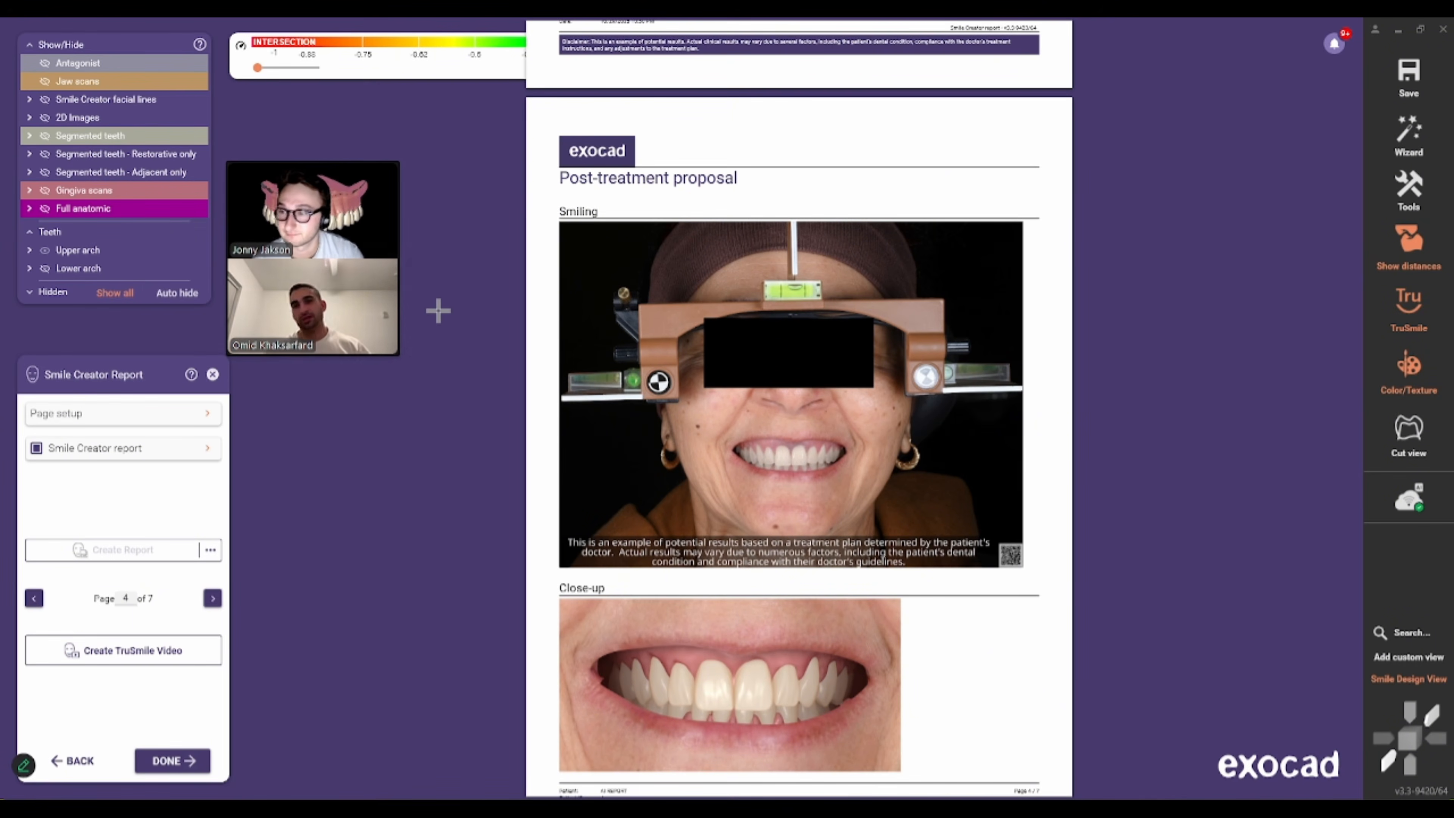
scroll(796, 490, "down", 3)
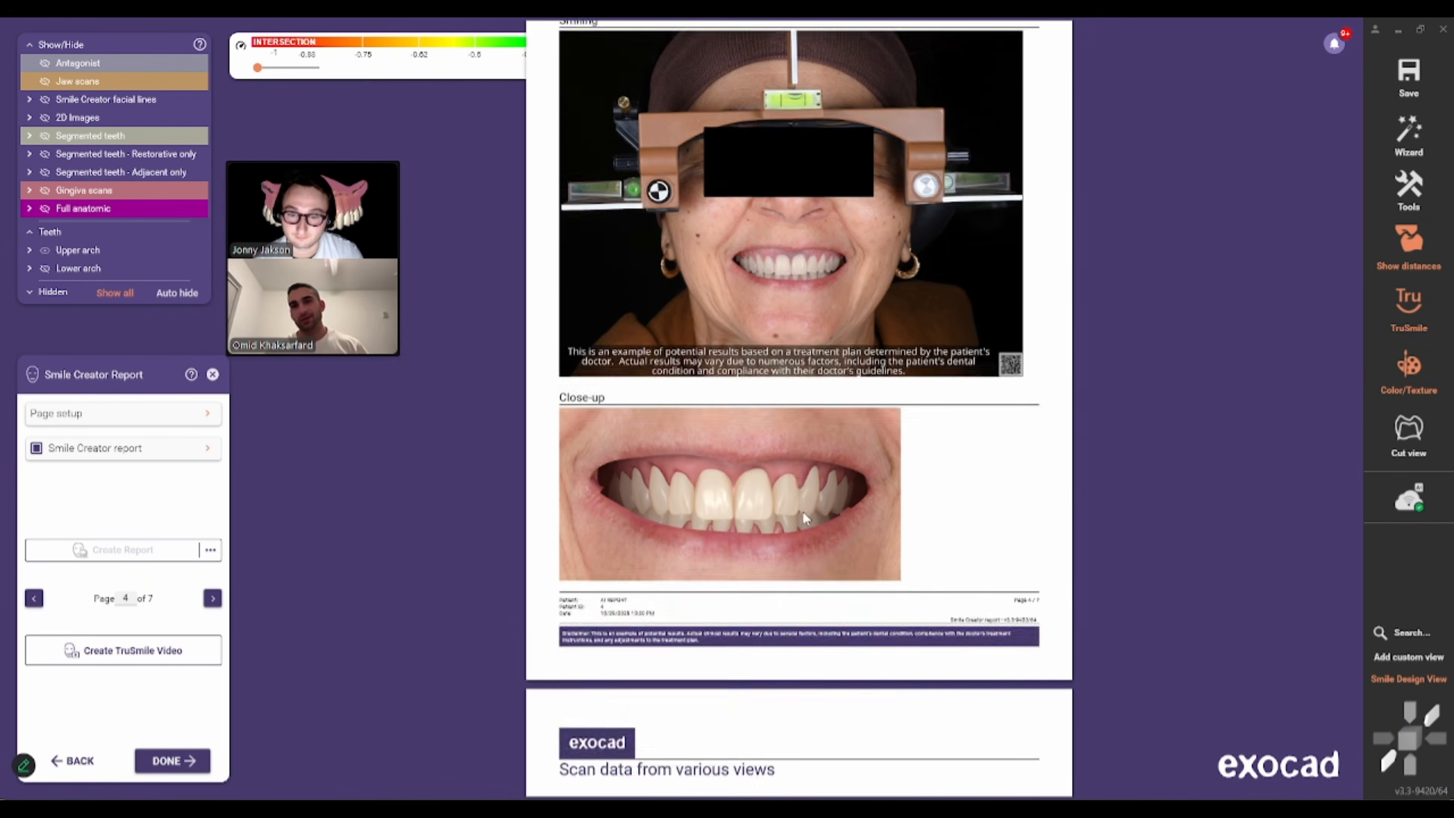
scroll(802, 510, "down", 5)
scroll(804, 517, "up", 8)
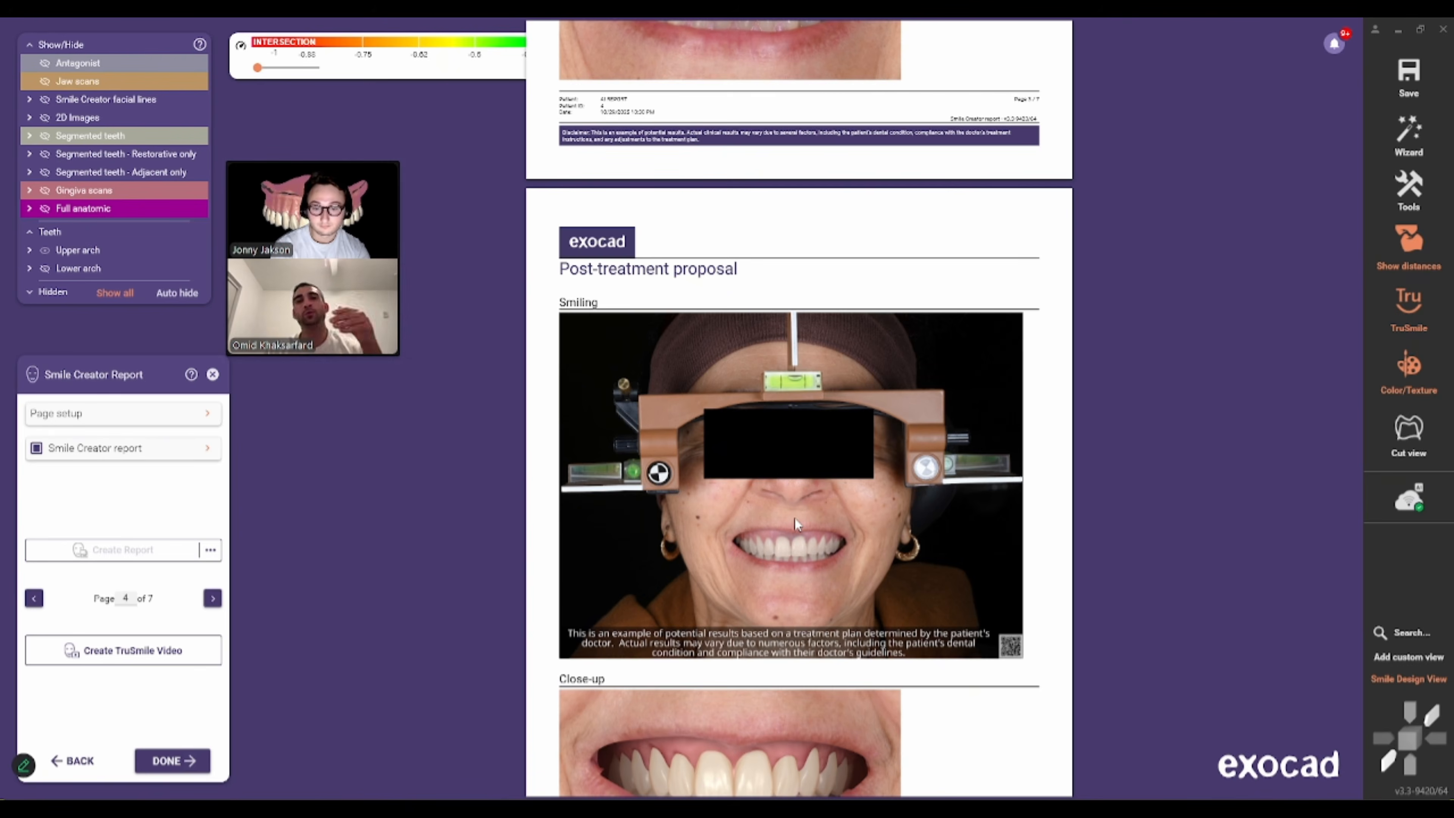
scroll(795, 518, "up", 2)
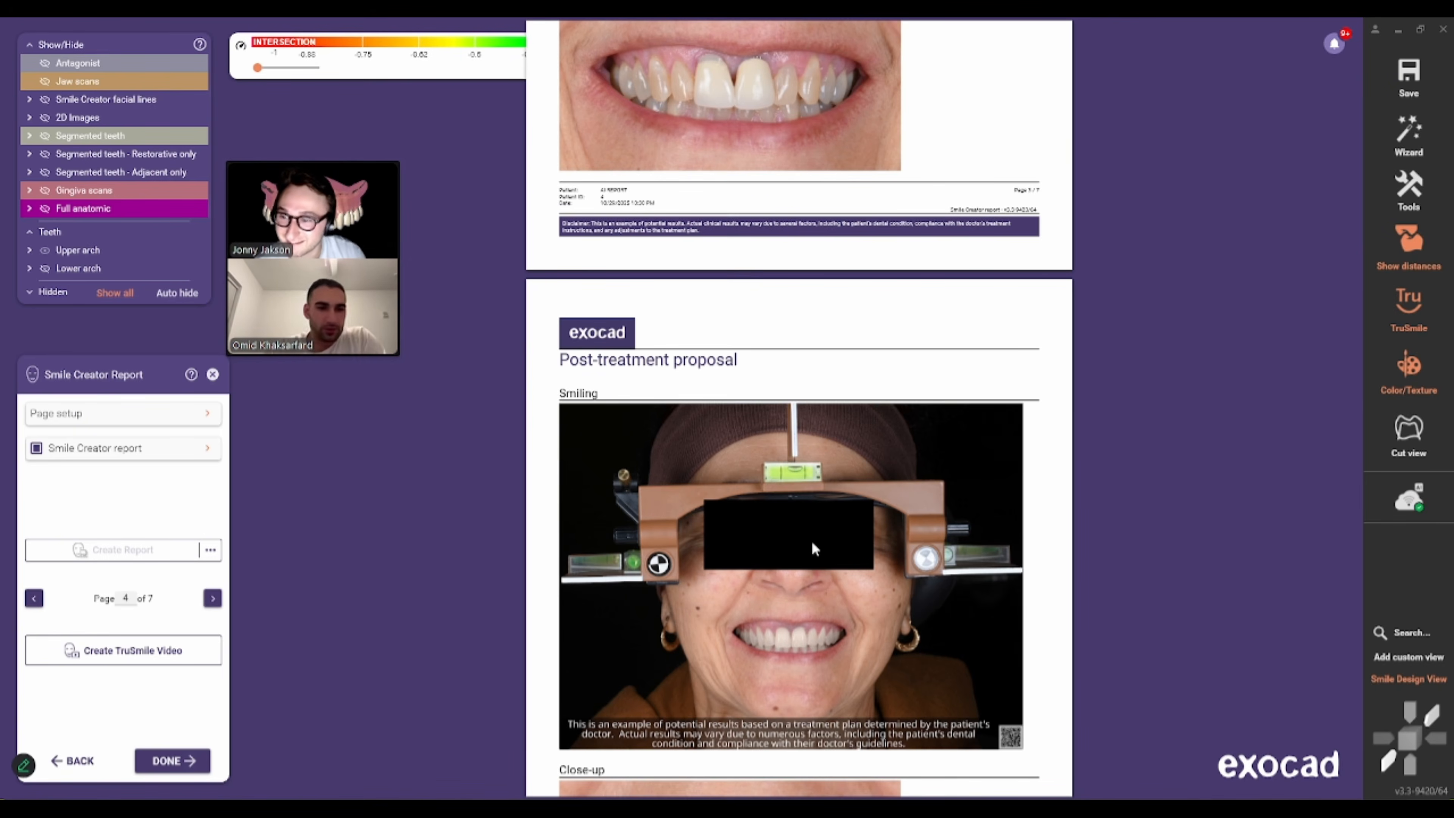
- Finish the Smile Creator report and overwrite the existing project files with the current tooth model design for teeth 15 to 25
left_click(172, 760)
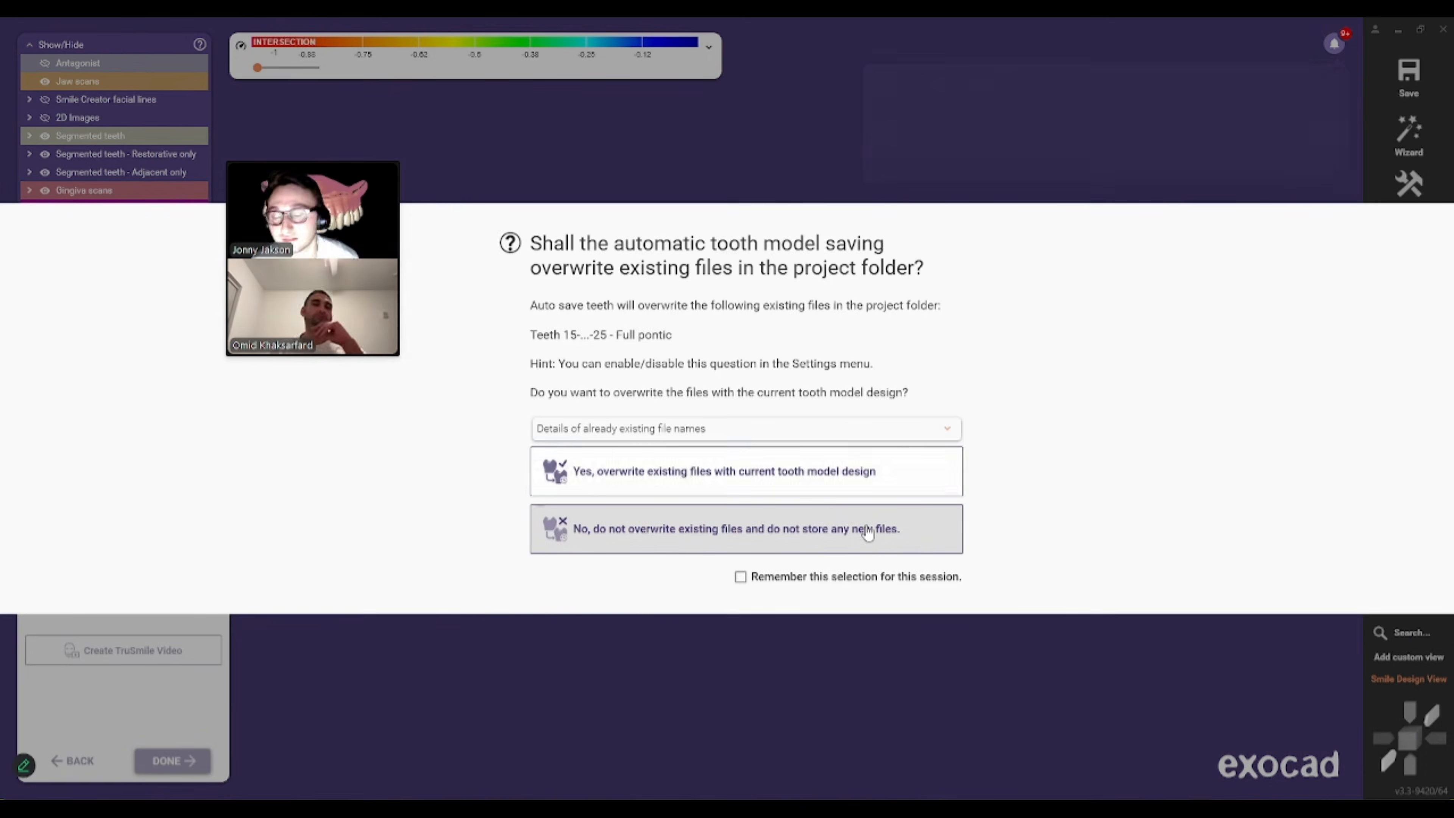
left_click(828, 480)
right_click_drag(739, 513, 677, 536)
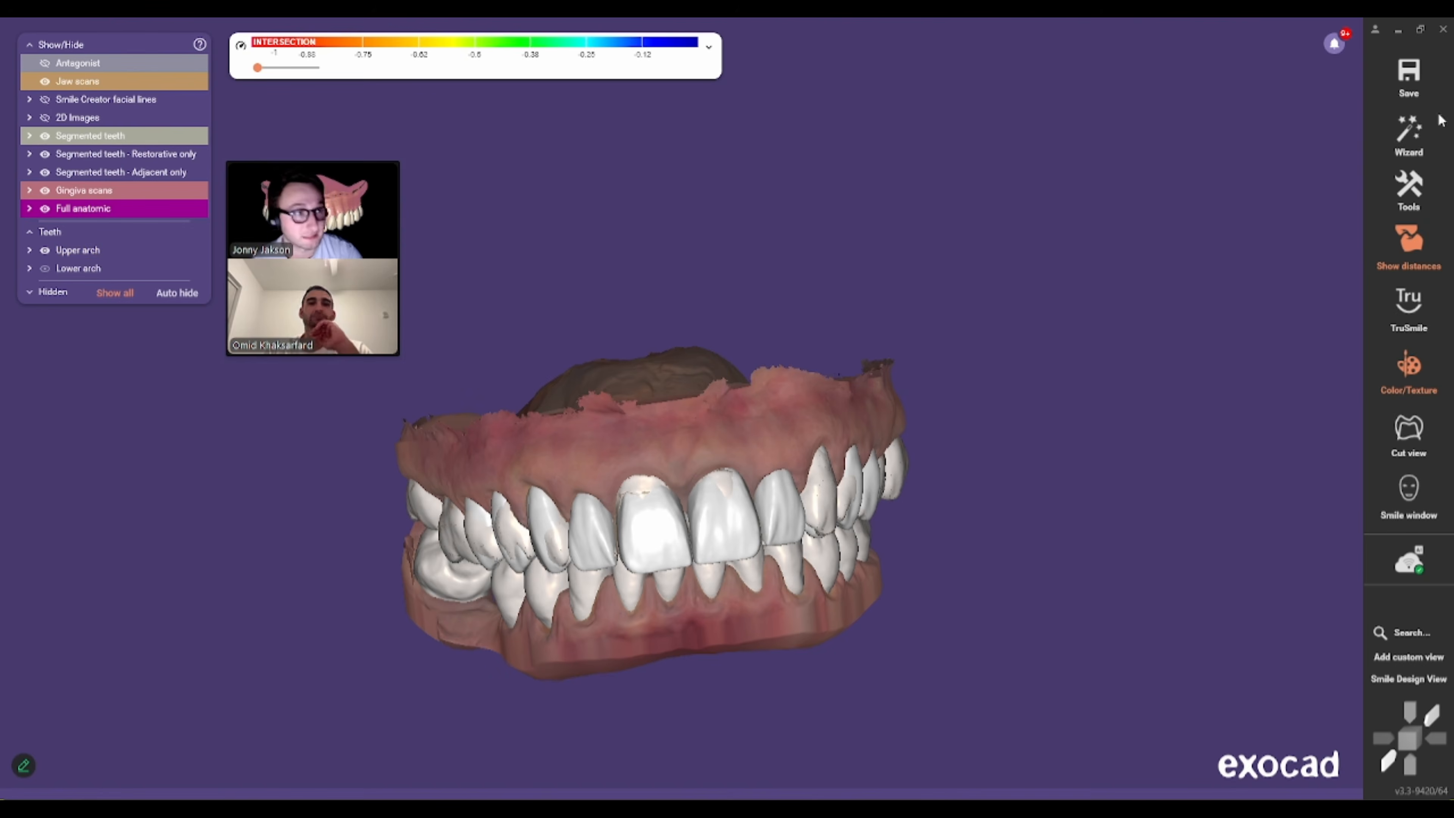
- Save the scene, including a separate DentalCAD scene file named "2025-10-29_Default-AI REPORT WAXUP" in the project folder
key("ctrl+s")
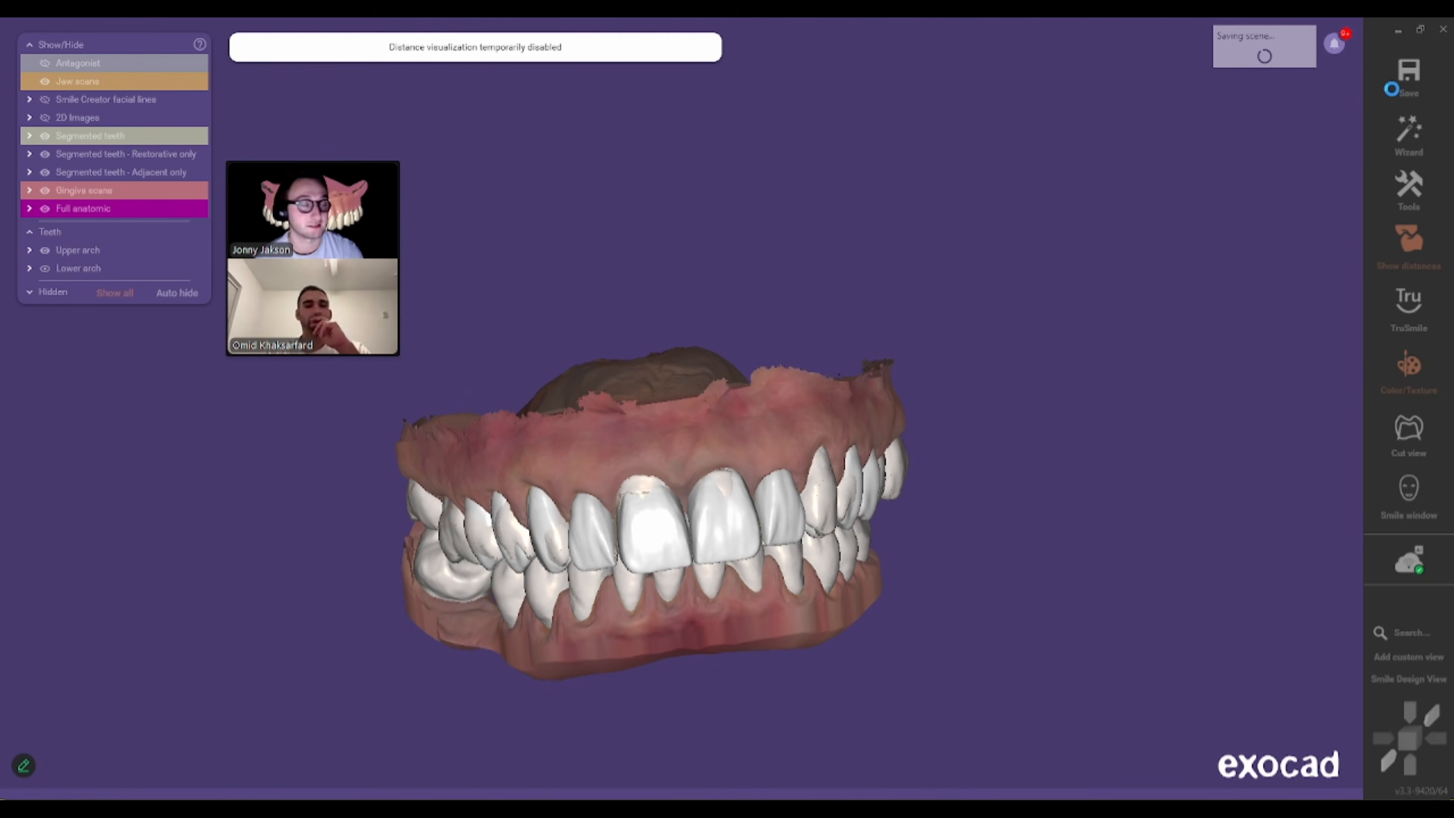
mouse_move(1410, 82)
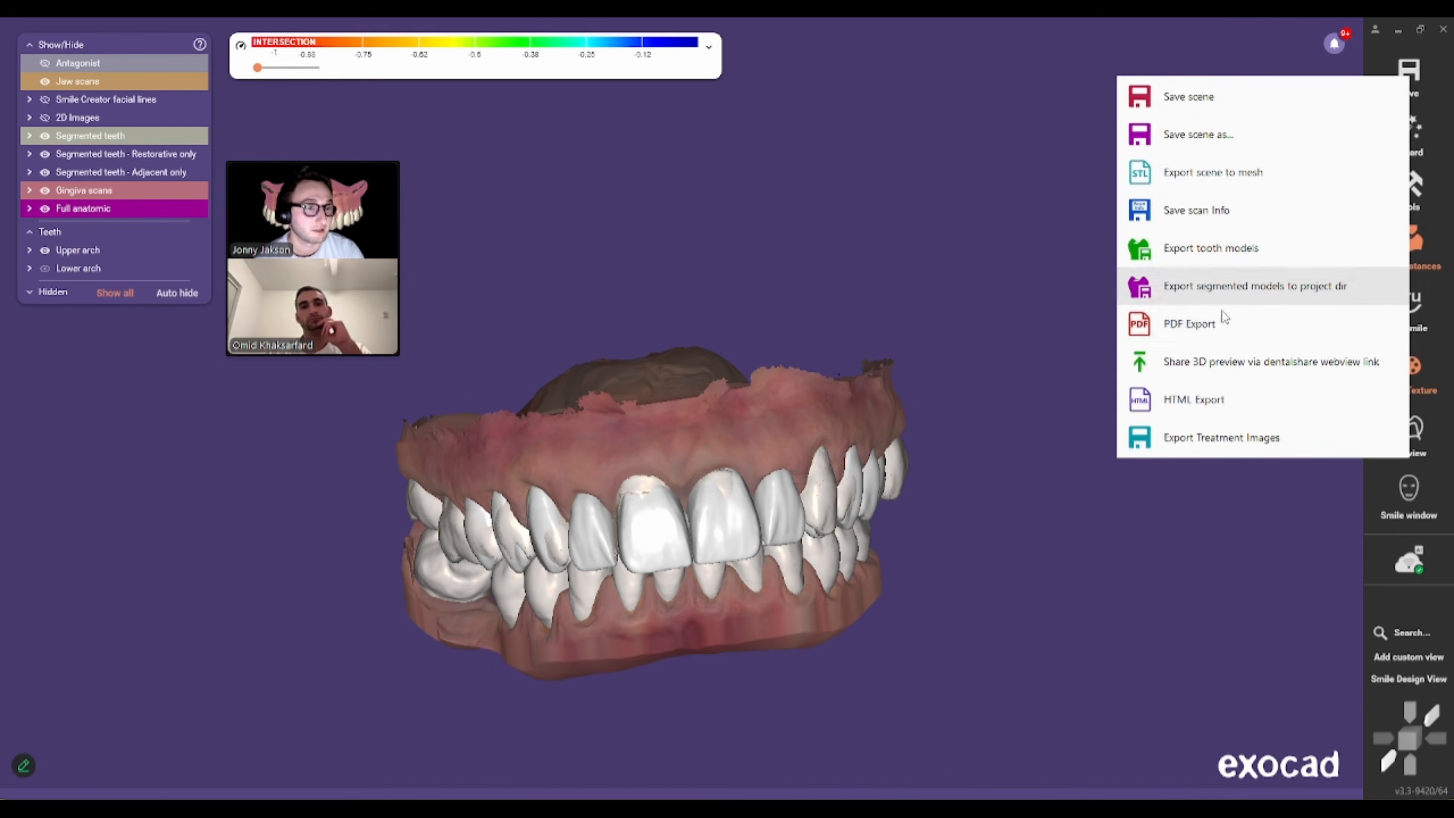
left_click(1202, 137)
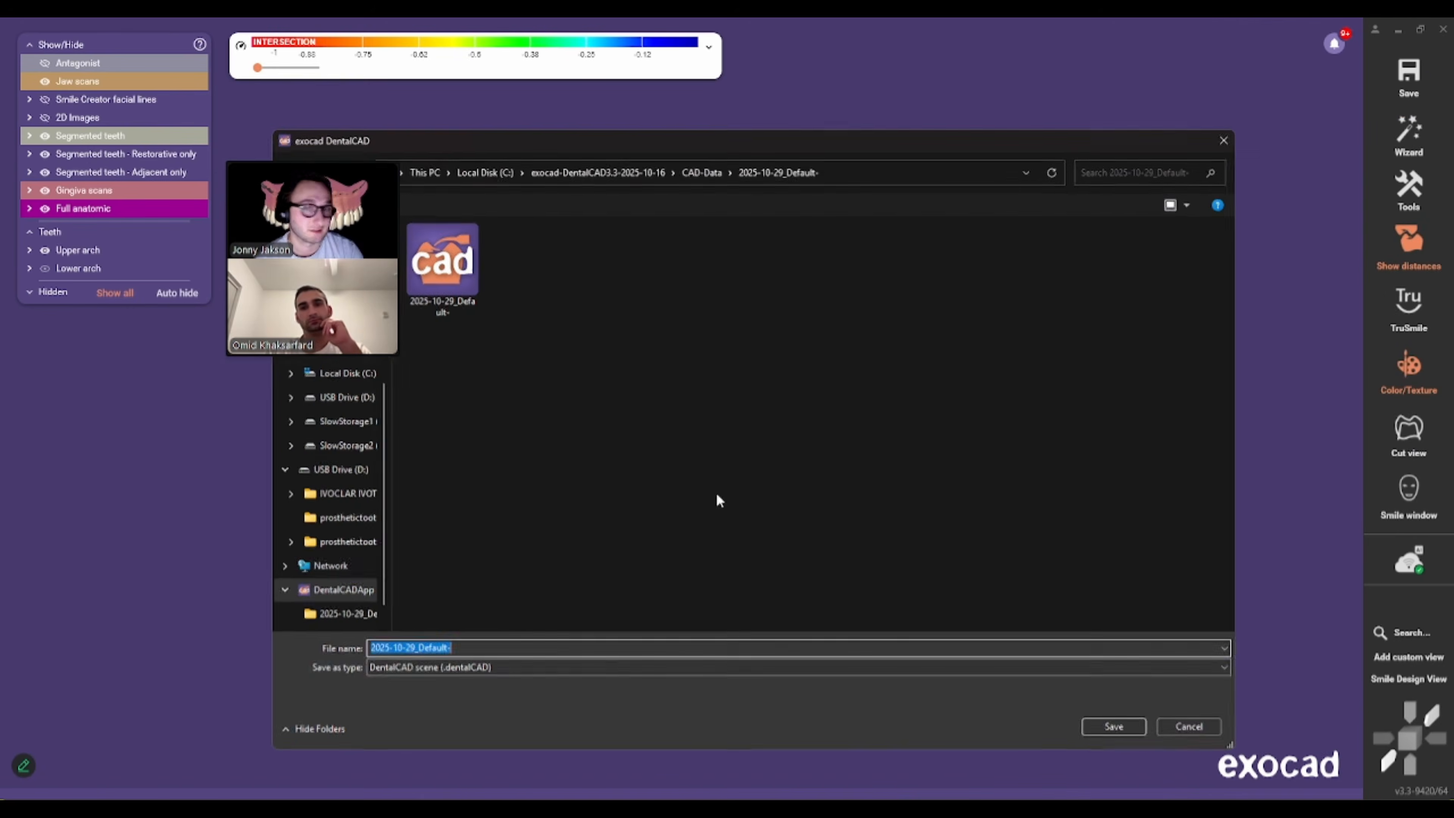
left_click(502, 648)
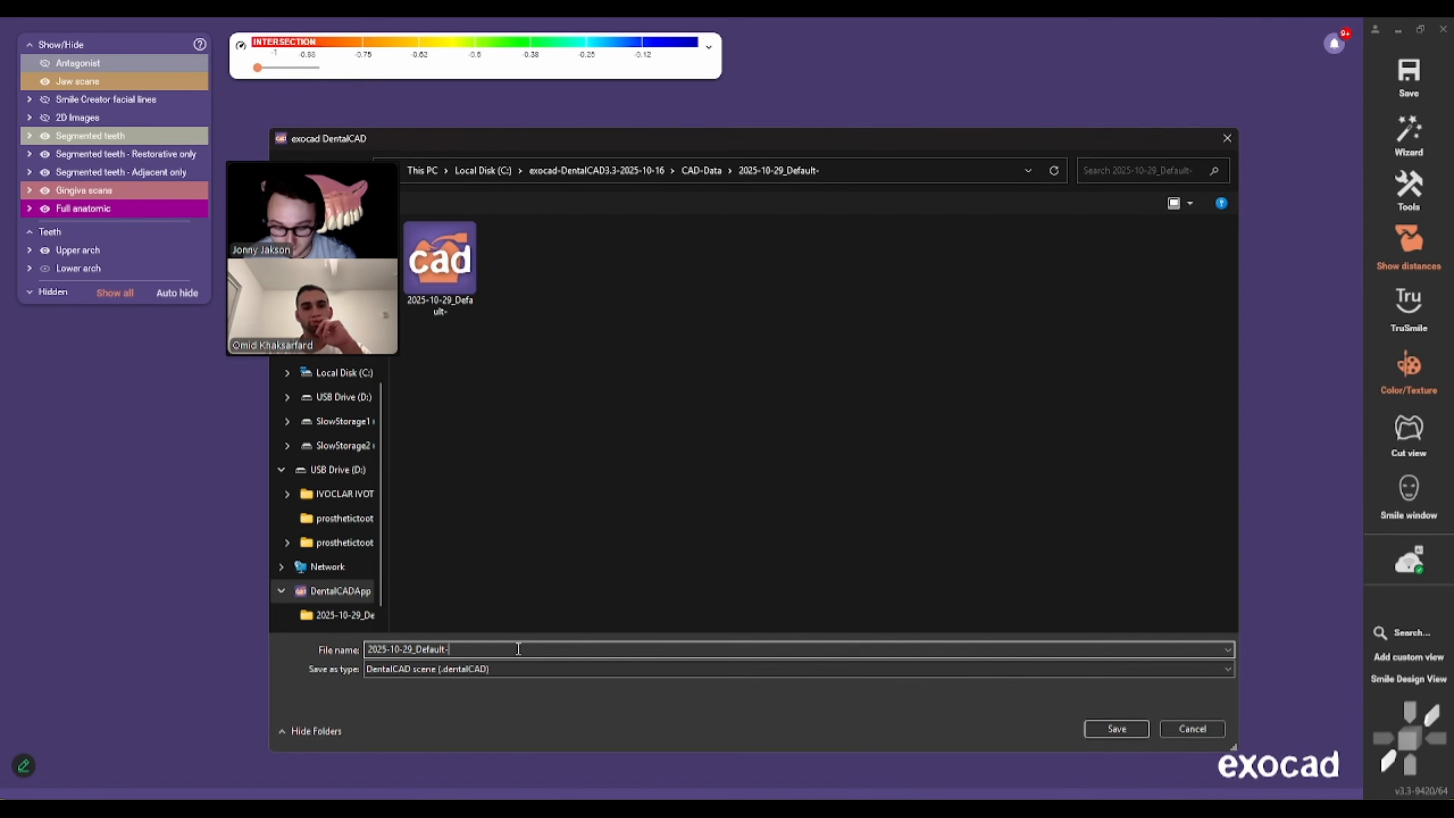
type("AI RE")
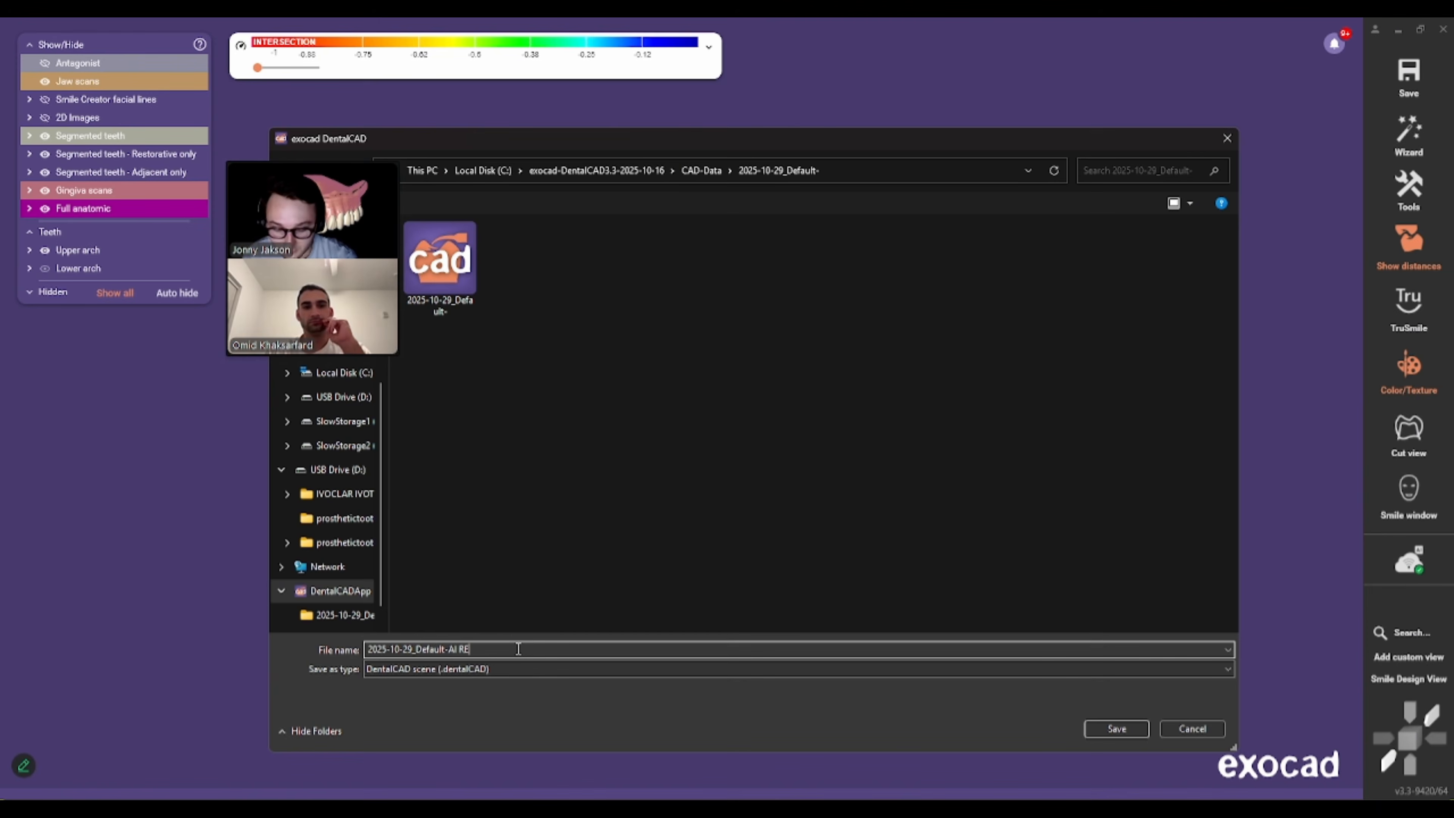
type("PORT WAXUP")
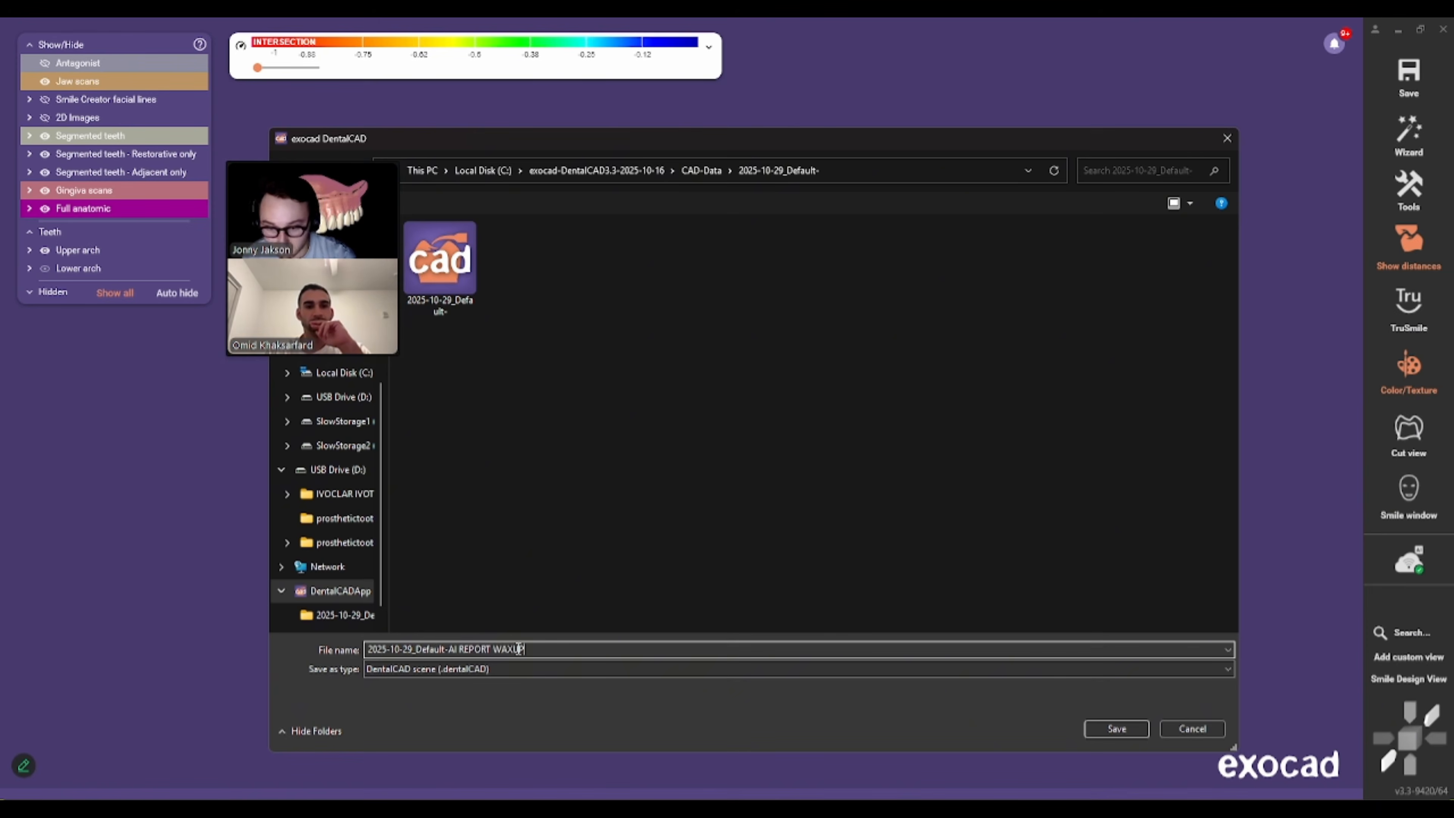
key("Return")
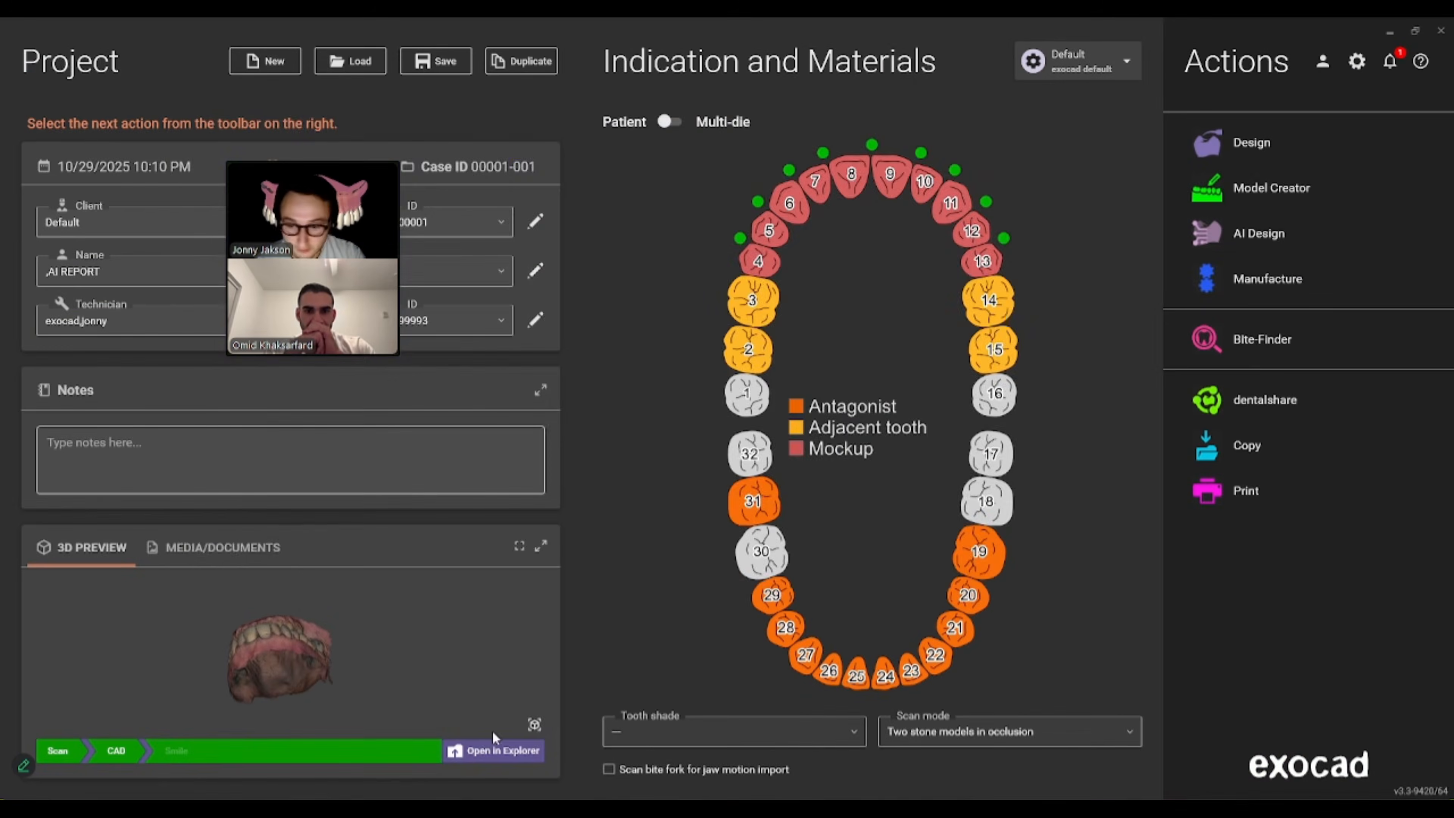
- Open the project folder from the project database and read the exported Smile Creator PDF report through to page 7
left_click(493, 750)
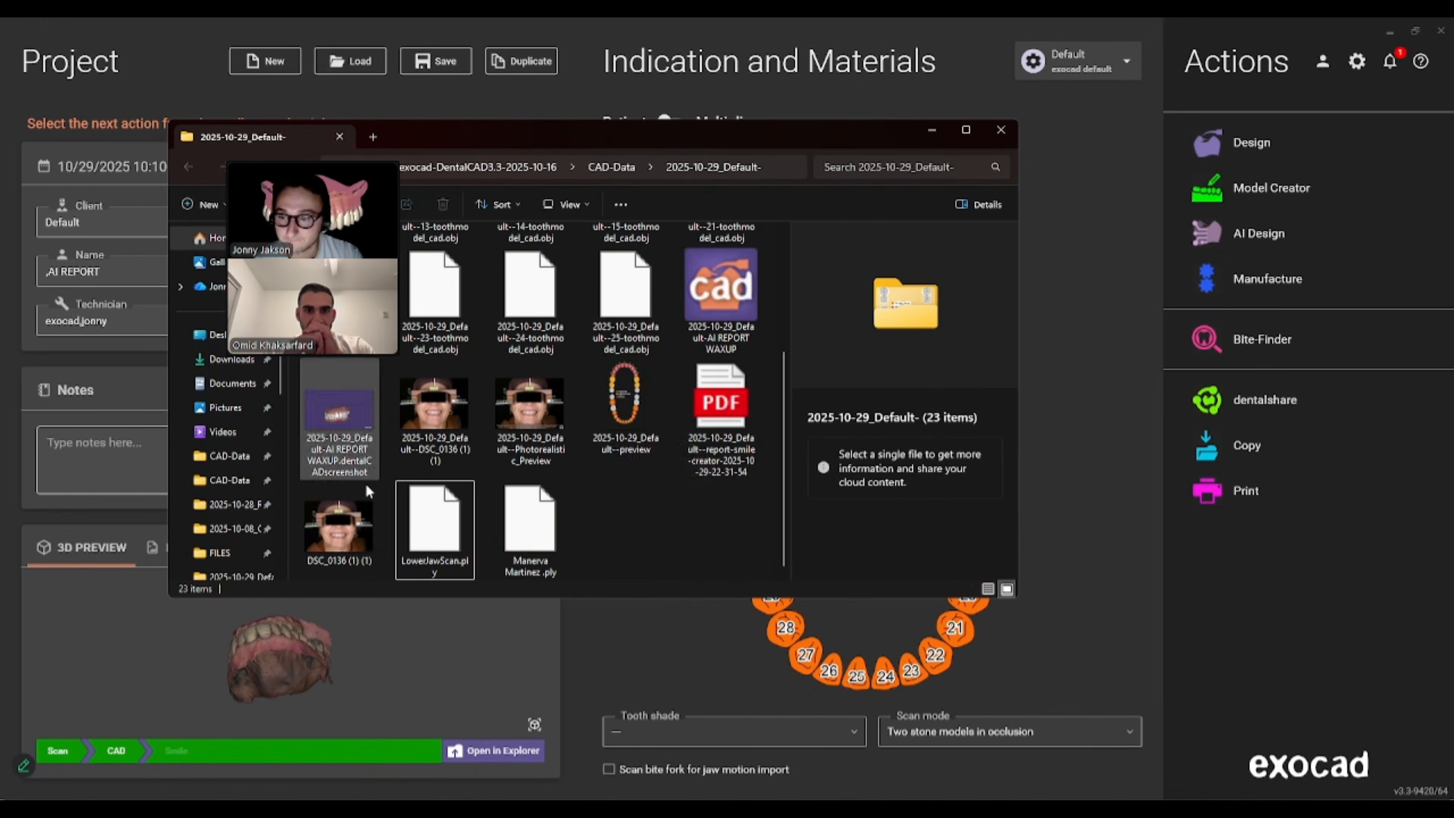
double_click(721, 400)
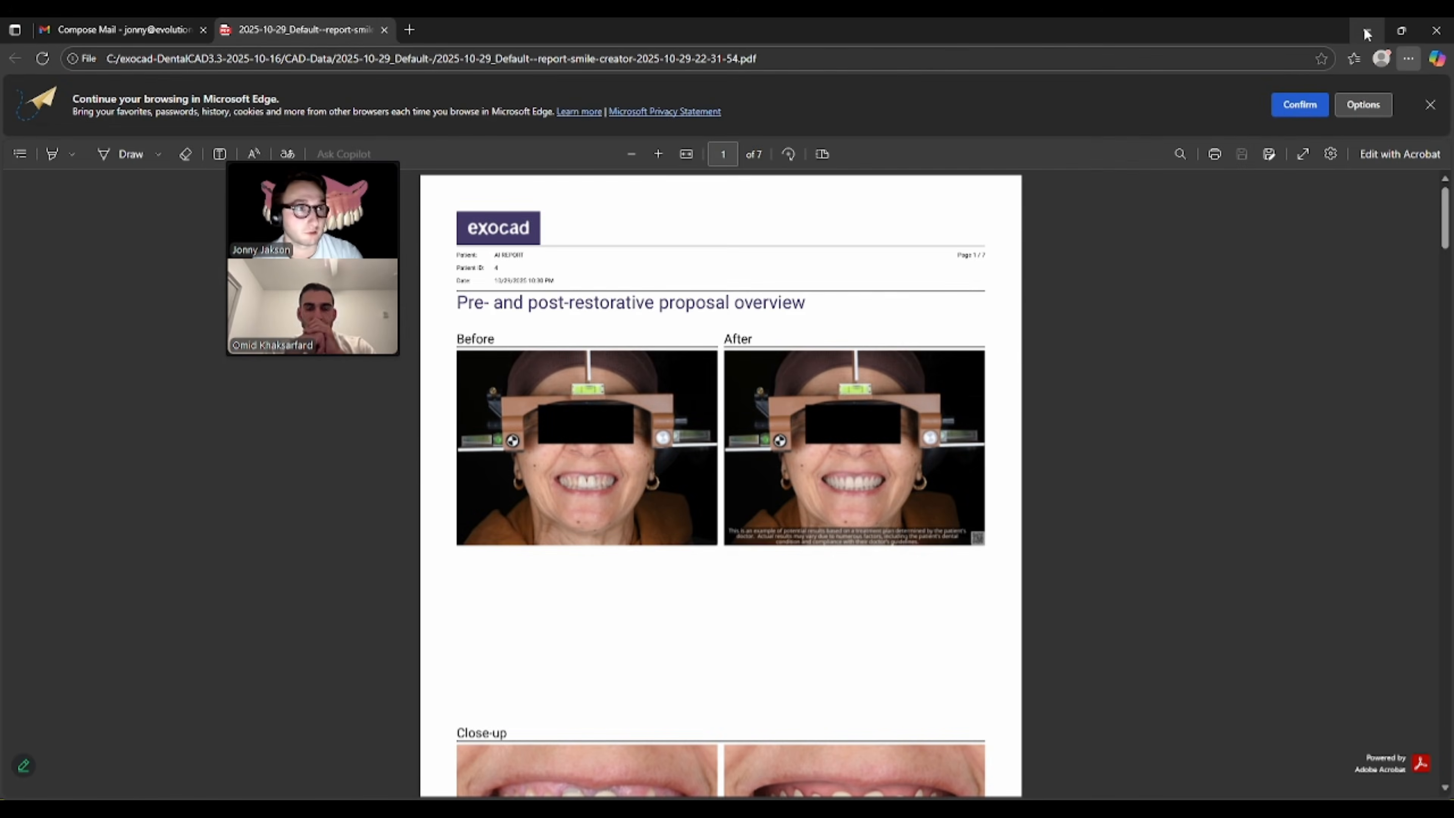
scroll(815, 657, "down", 20)
scroll(815, 657, "down", 20)
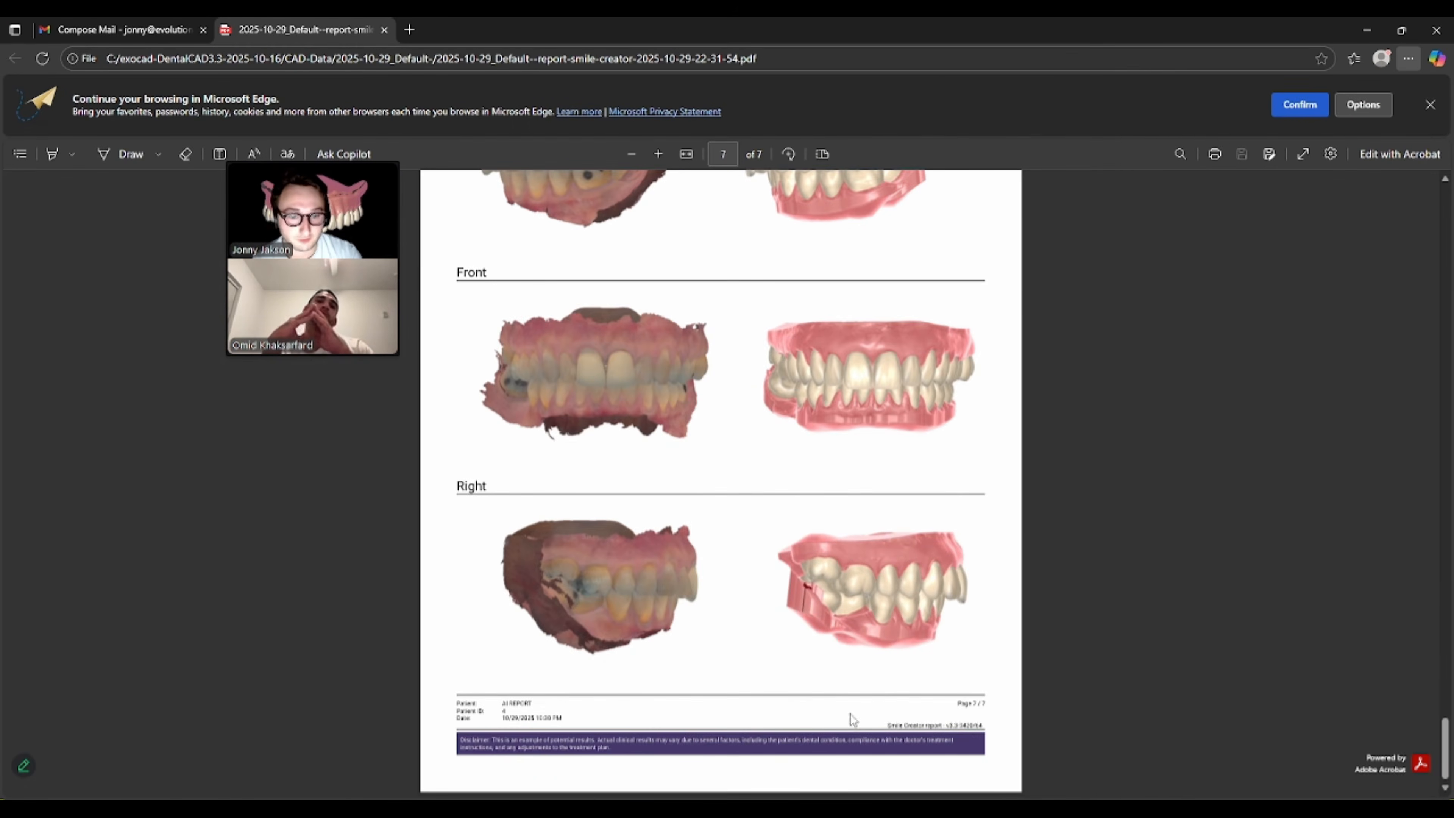
left_click(1366, 30)
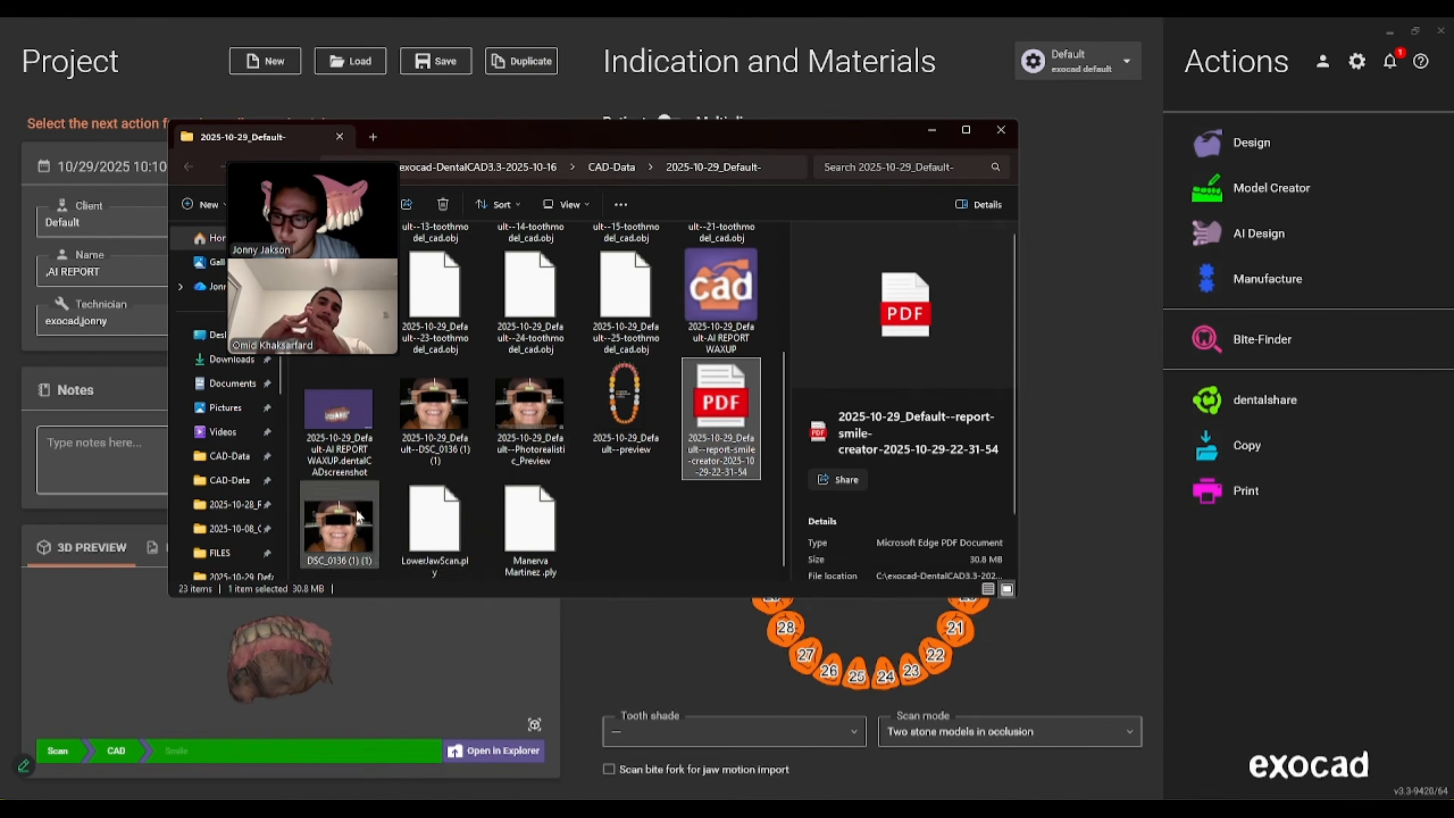
- View the saved Photorealistic_Preview image from the project folder with the whole portrait unobstructed
scroll(630, 535, "up", 3)
scroll(632, 536, "down", 3)
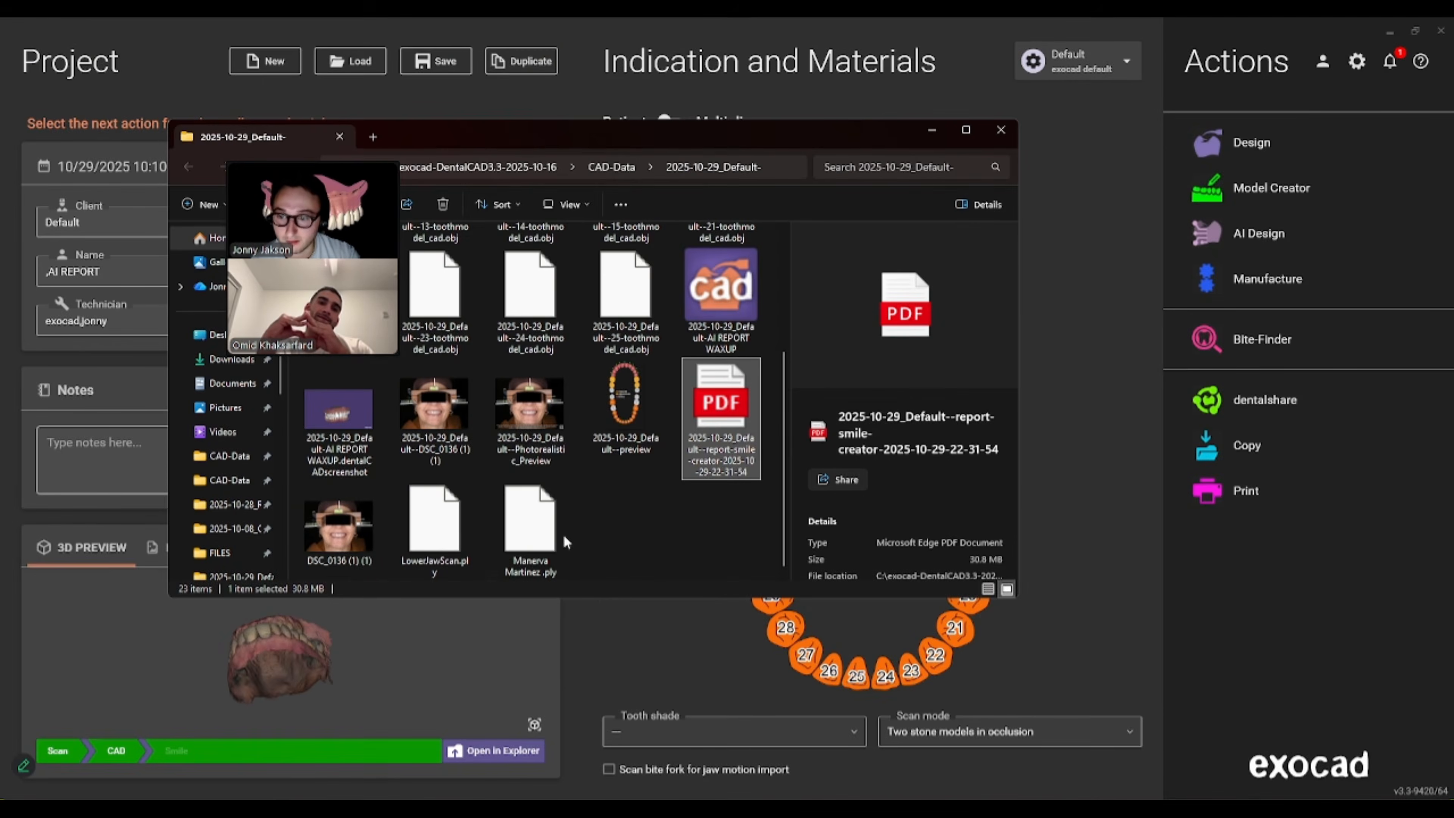
left_click(546, 417)
double_click(546, 417)
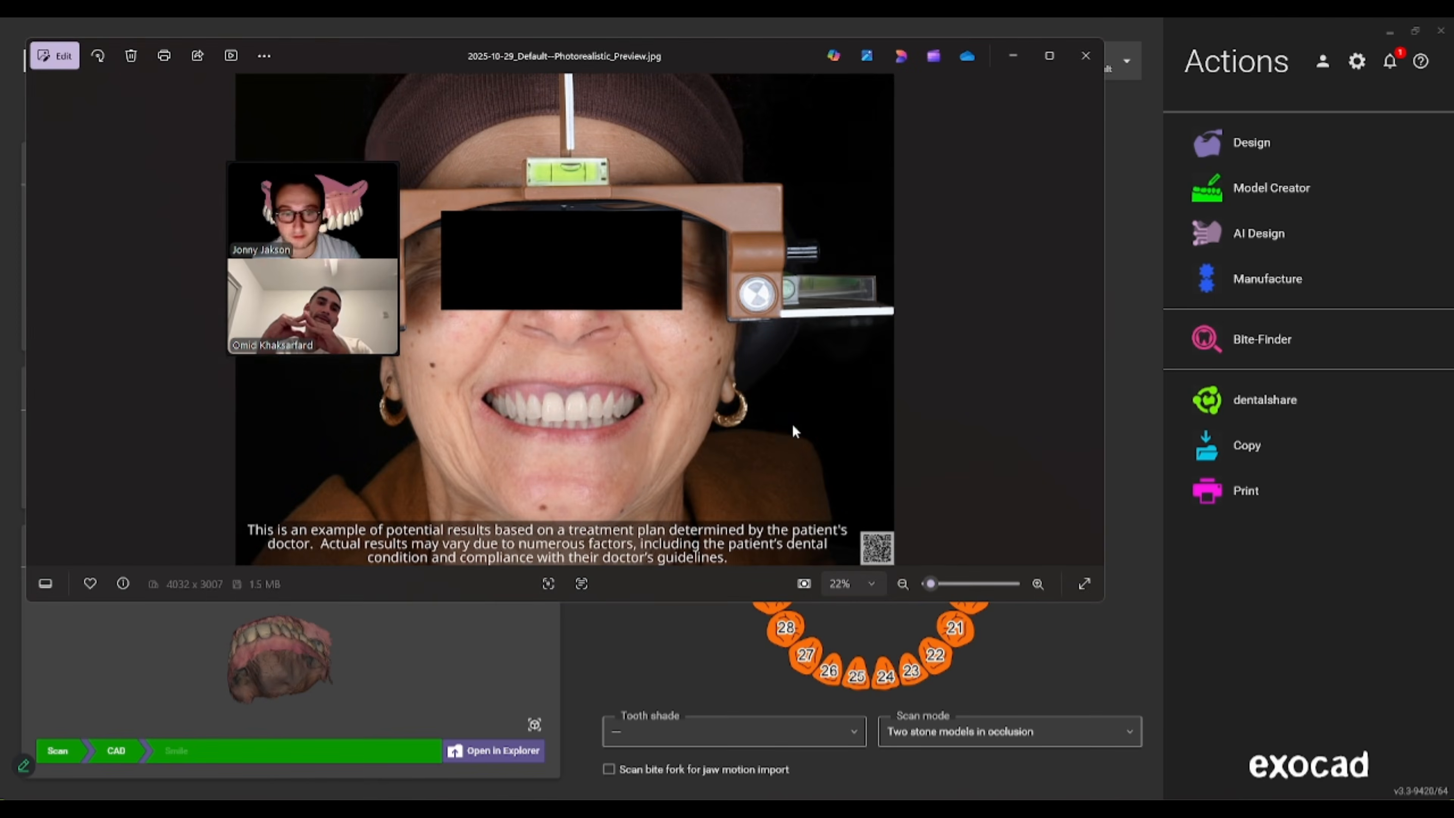
left_click_drag(343, 170, 1278, 275)
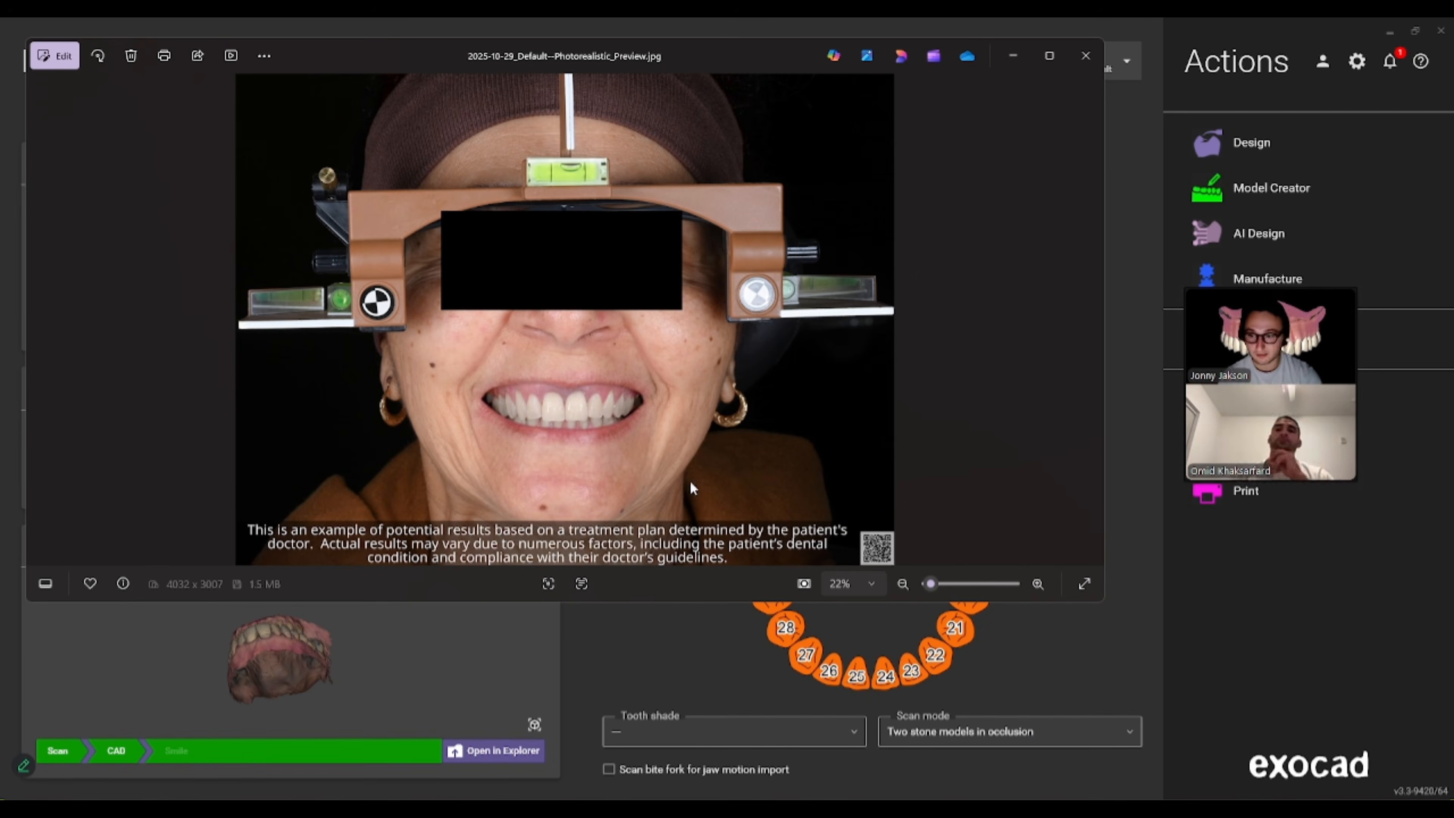
left_click_drag(565, 49, 594, 81)
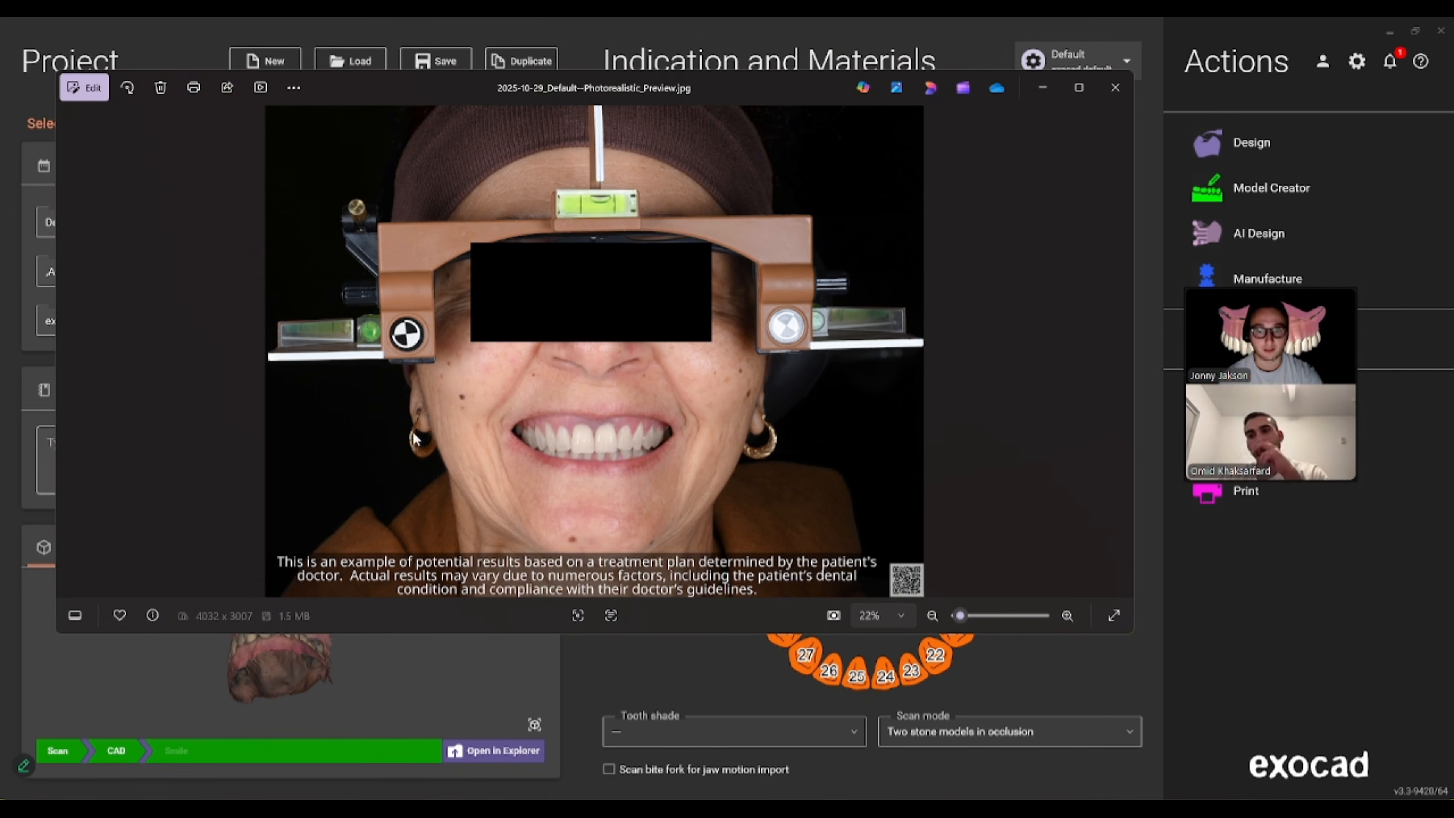